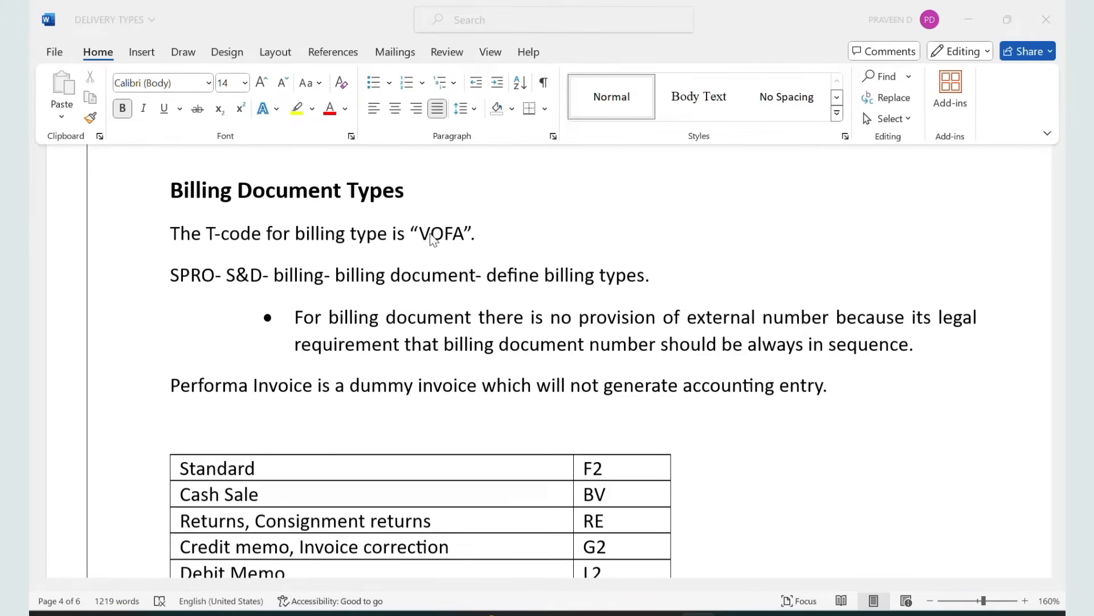
Switch to SAP Easy Access and open the billing document types overview with transaction VOFA.
{"action": "key", "text": "alt+Tab"}
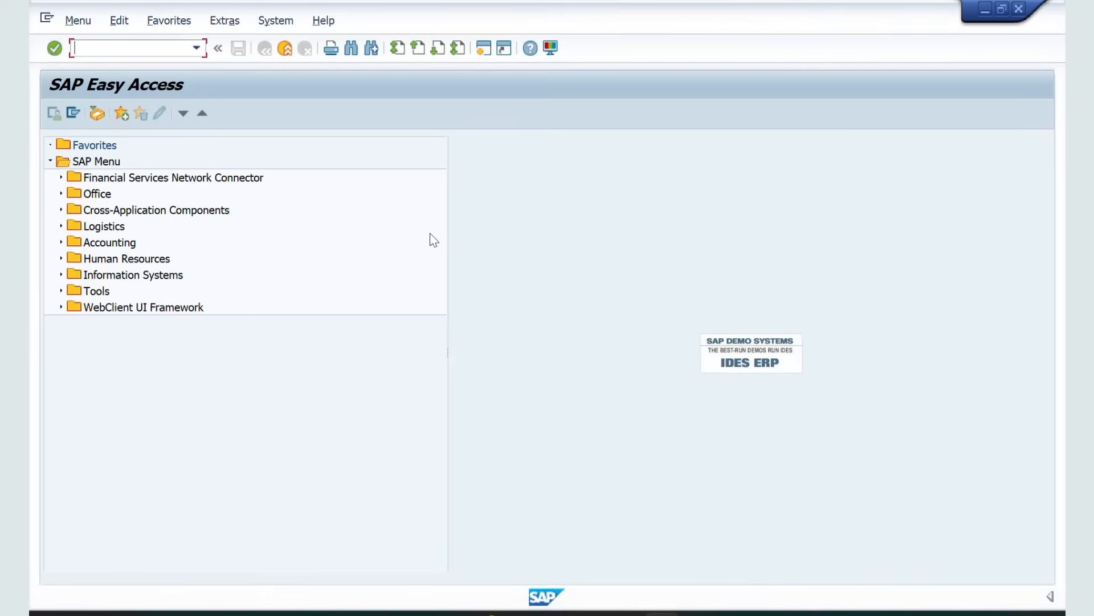
{"action": "type", "text": "VOFA"}
{"action": "key", "text": "Return"}
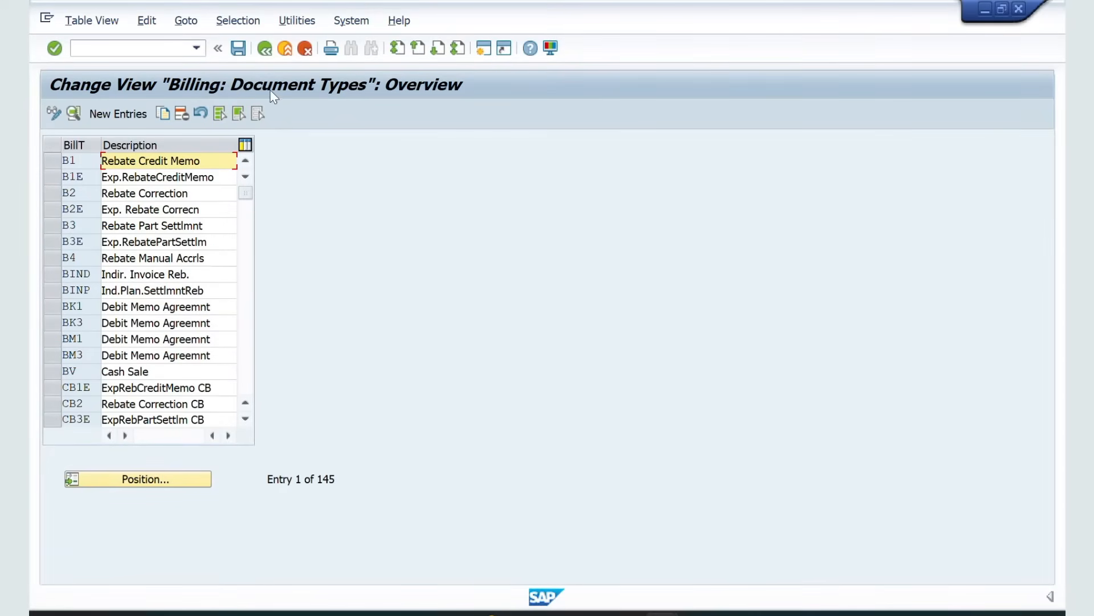
Leave the overview for transaction SPRO with /nspro and display the SAP Reference IMG.
{"action": "left_click", "coordinate": [127, 47]}
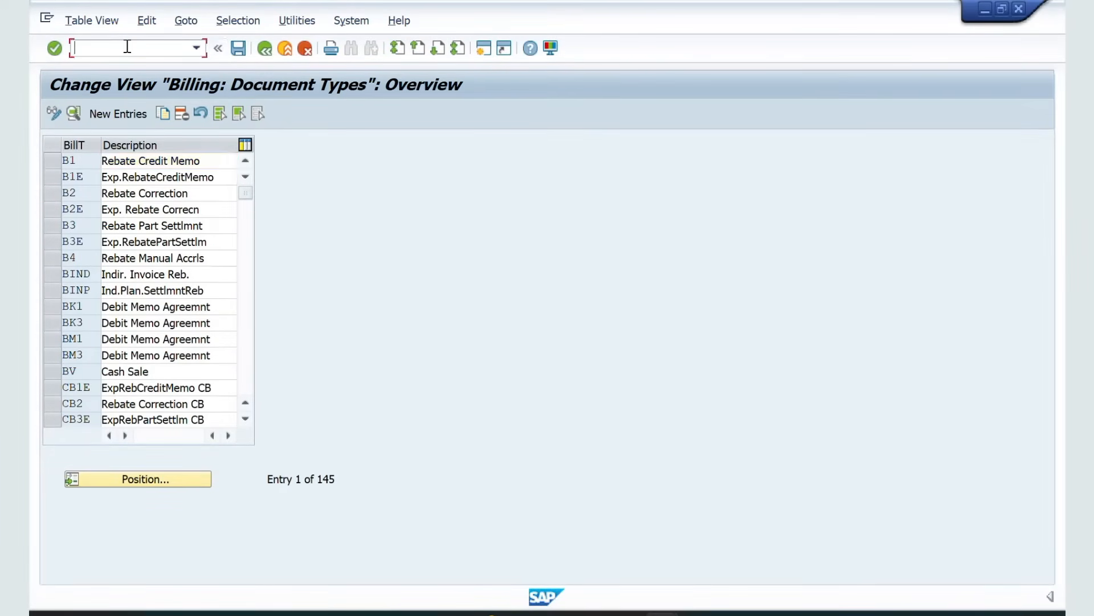
{"action": "type", "text": "/nspro"}
{"action": "key", "text": "Return"}
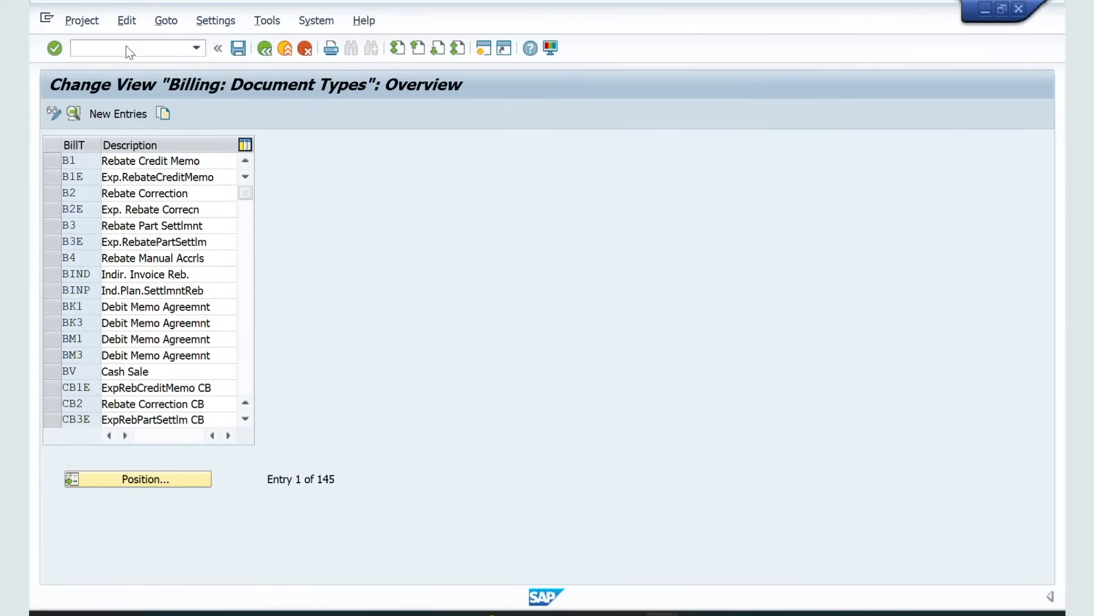
{"action": "left_click", "coordinate": [101, 120]}
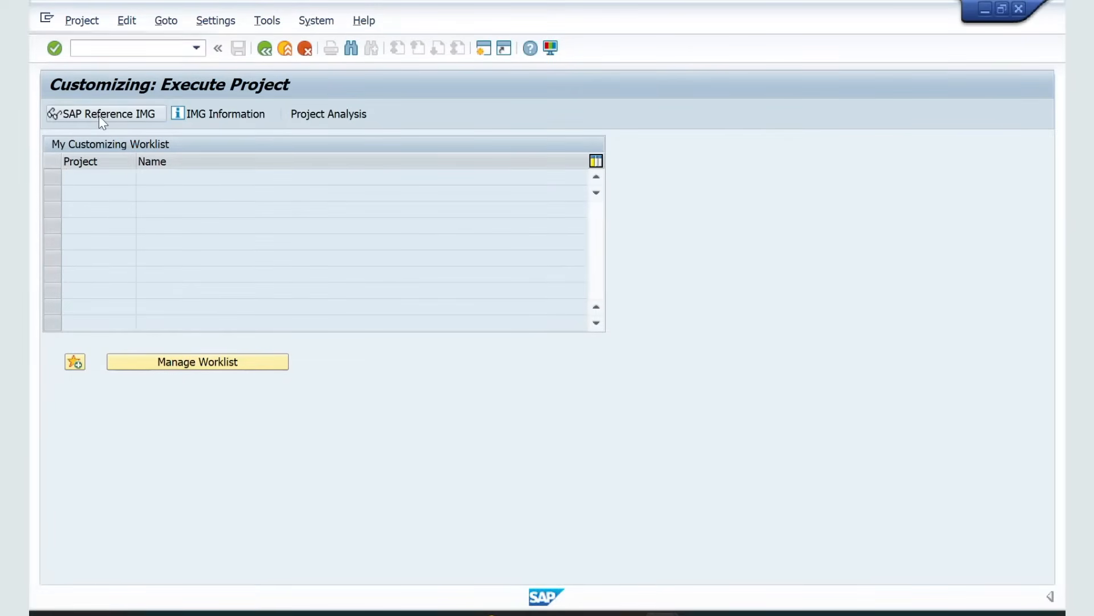
Open the Define Billing Types activity under Sales and Distribution, Billing, Billing Documents in the IMG structure.
{"action": "scroll", "coordinate": [121, 311], "scroll_direction": "down", "scroll_amount": 3}
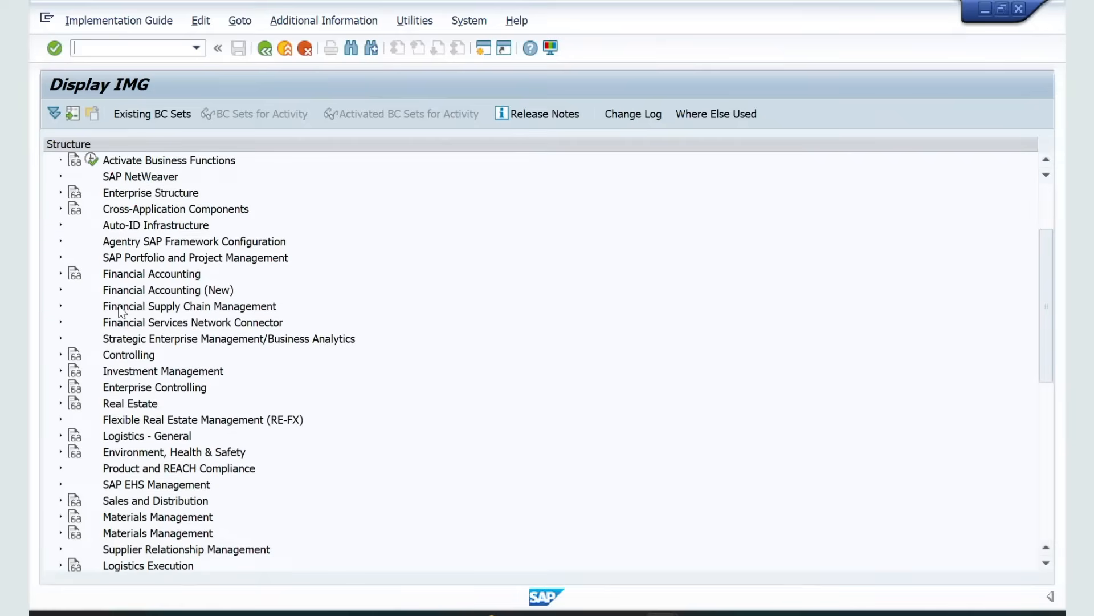
{"action": "scroll", "coordinate": [121, 311], "scroll_direction": "down", "scroll_amount": 2}
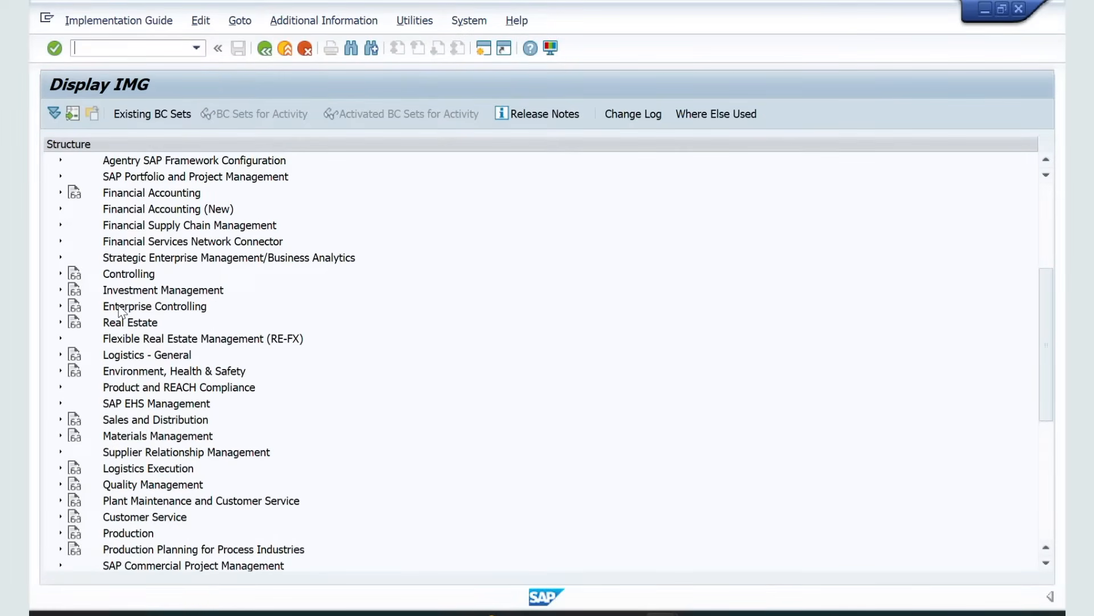
{"action": "left_click", "coordinate": [61, 422]}
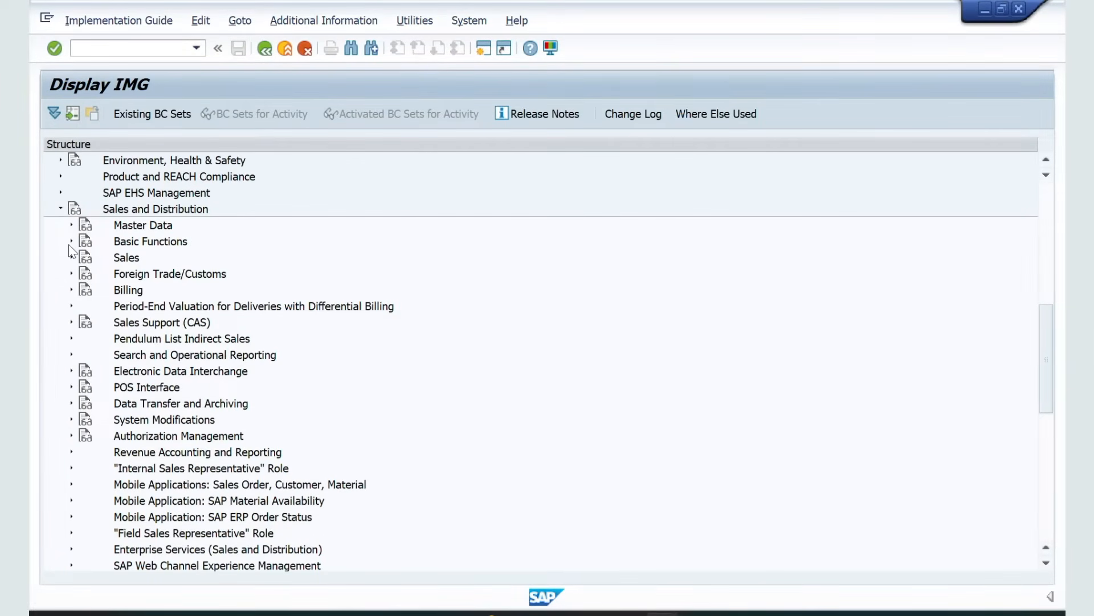
{"action": "left_click", "coordinate": [72, 290]}
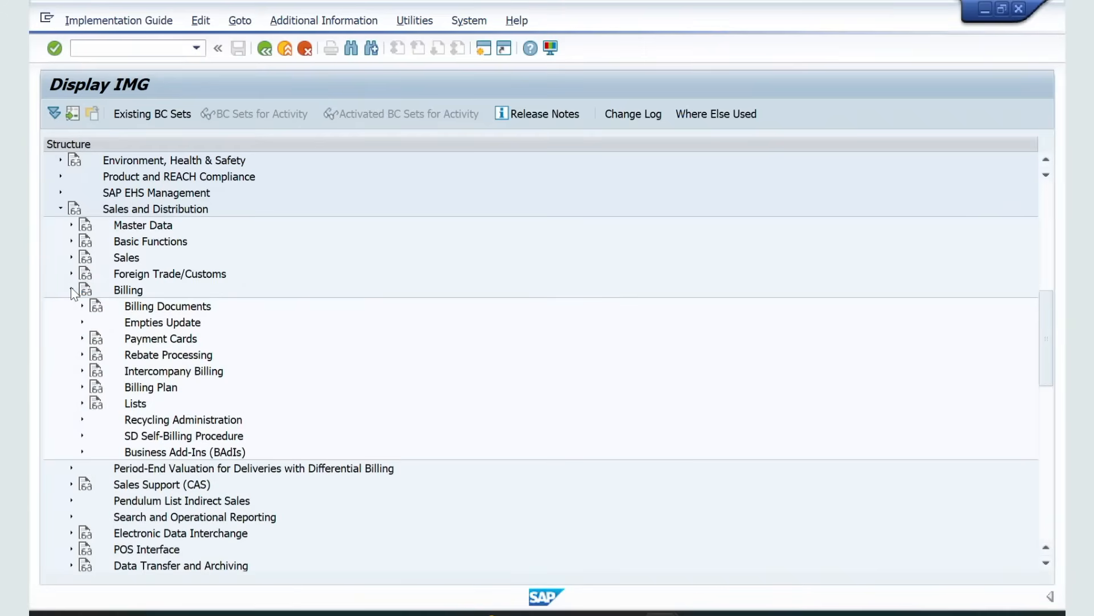
{"action": "left_click", "coordinate": [83, 303]}
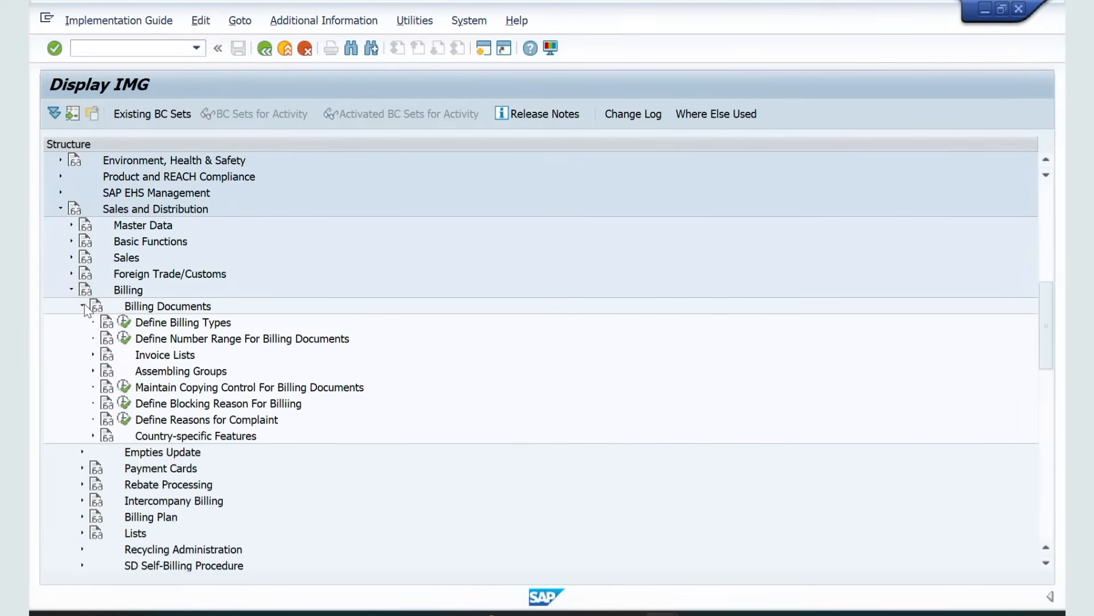
{"action": "left_click", "coordinate": [123, 322]}
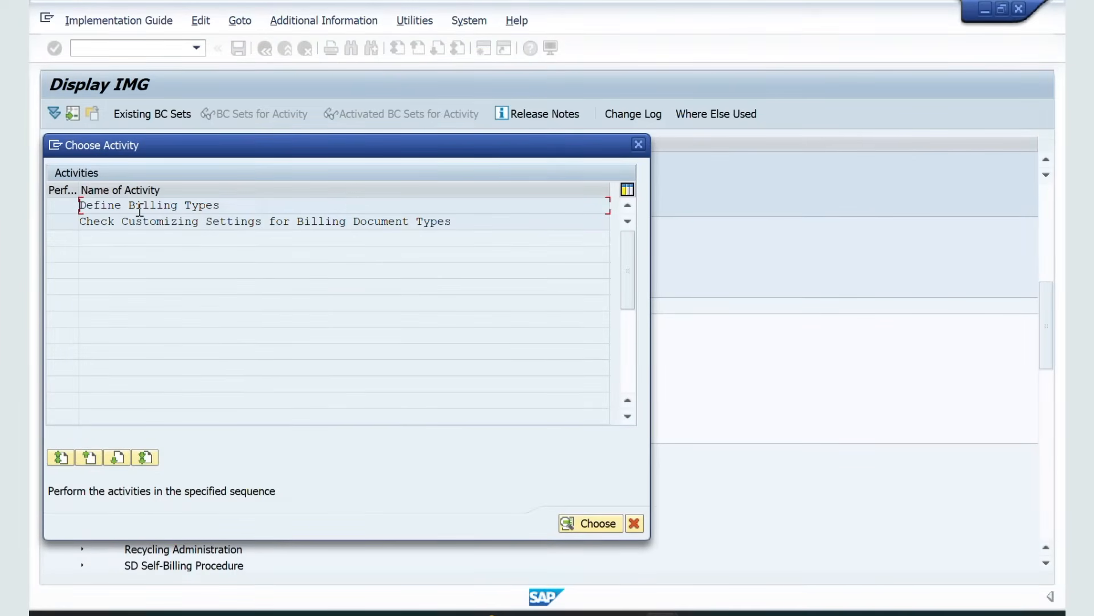
{"action": "double_click", "coordinate": [140, 210]}
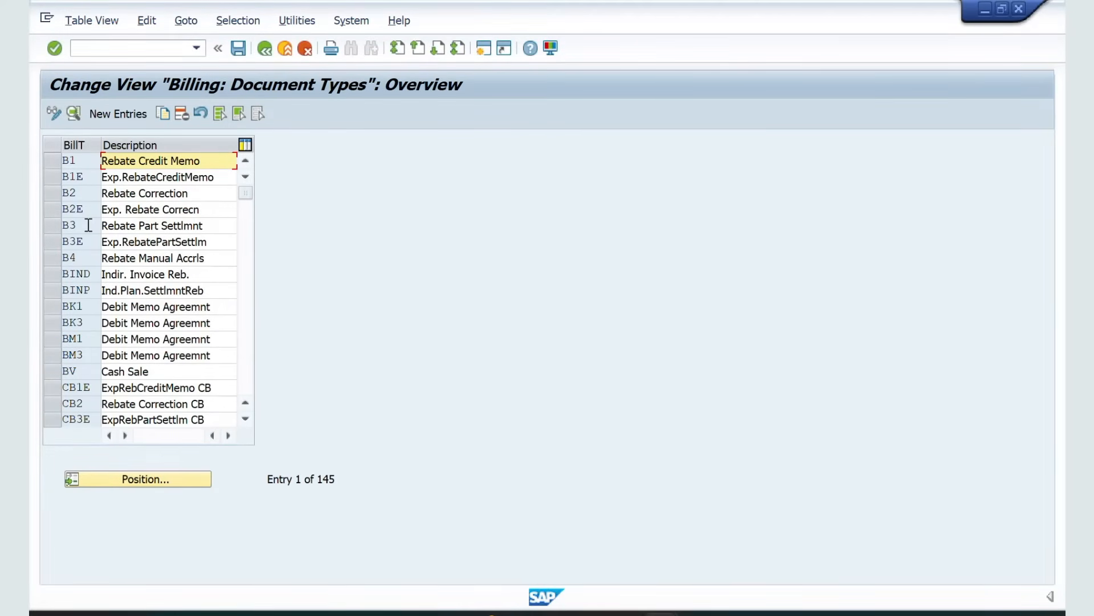
Switch to the Word notes and review the Define Billing Types path and the rule on billing document numbering.
{"action": "key", "text": "alt+Tab"}
{"action": "key", "text": "Tab"}
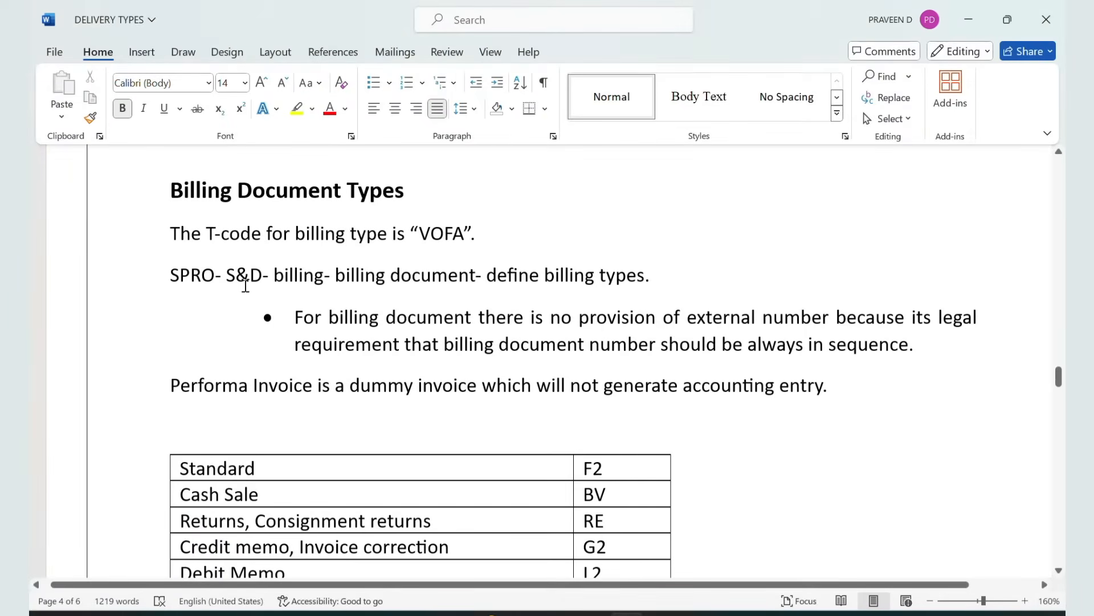
{"action": "scroll", "coordinate": [245, 285], "scroll_direction": "down", "scroll_amount": 1}
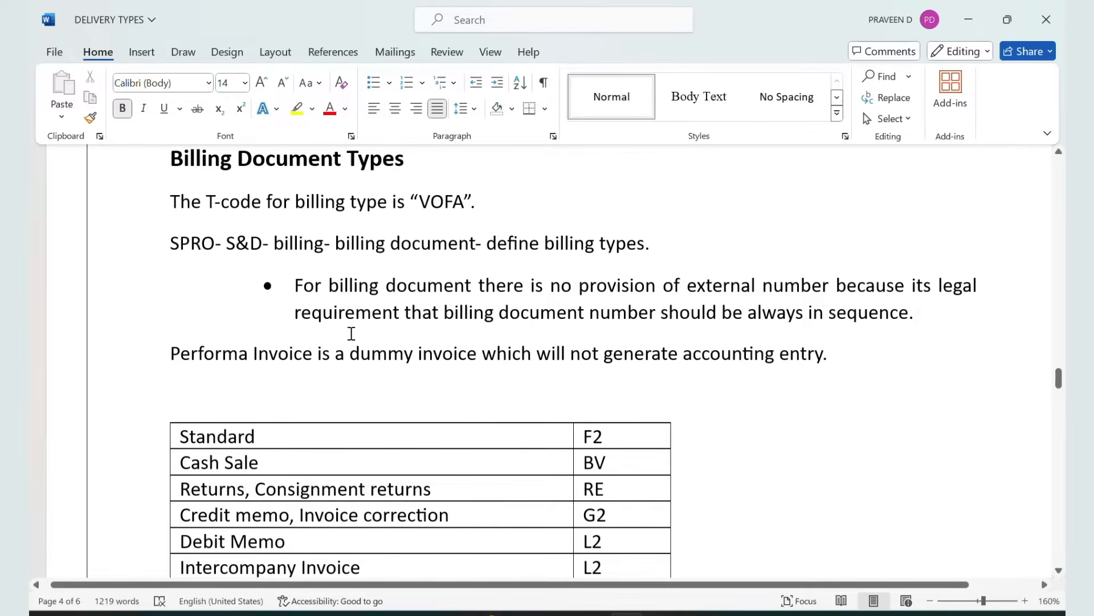
{"action": "left_click_drag", "start_coordinate": [368, 321], "coordinate": [713, 313]}
{"action": "left_click", "coordinate": [579, 317]}
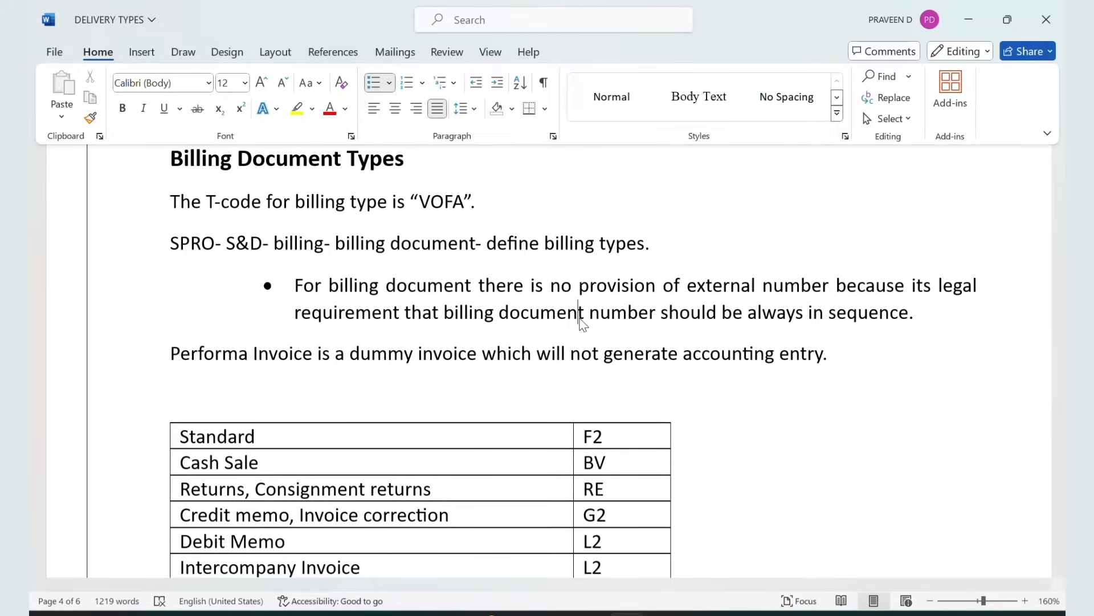
{"action": "scroll", "coordinate": [572, 316], "scroll_direction": "down", "scroll_amount": 1}
{"action": "scroll", "coordinate": [464, 309], "scroll_direction": "up", "scroll_amount": 2}
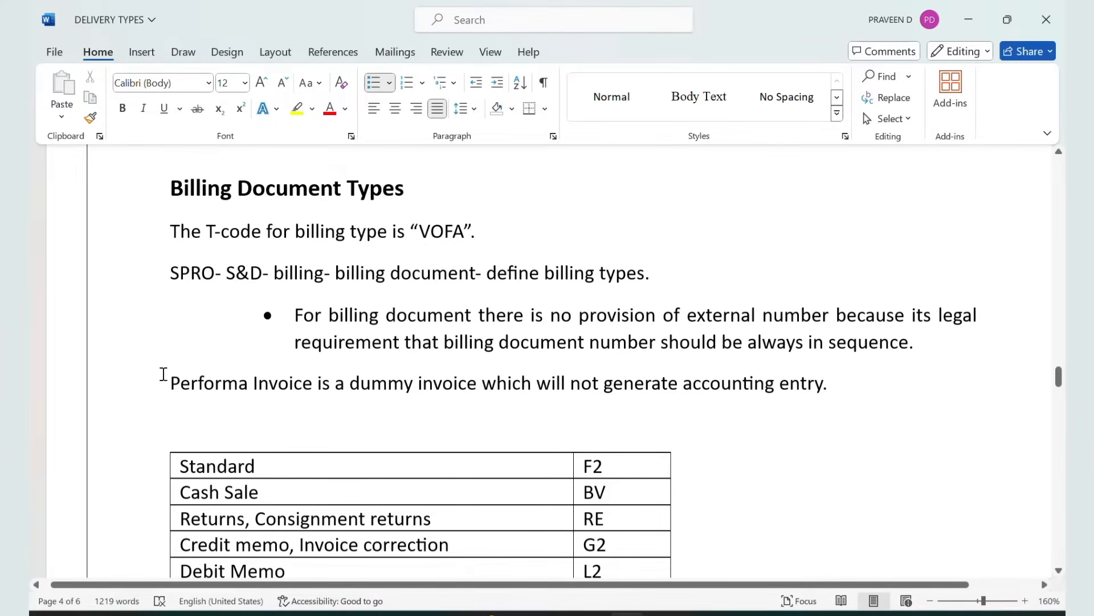
Correct the word "Performa" to "PROFORMA" at the start of the dummy invoice sentence.
{"action": "left_click_drag", "start_coordinate": [173, 385], "coordinate": [313, 387]}
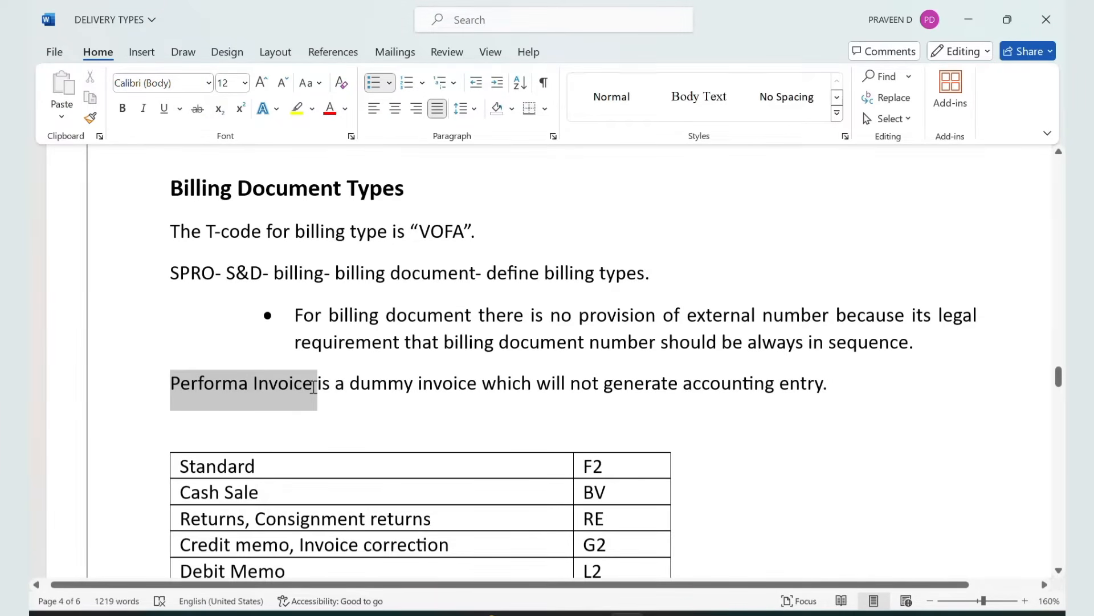
{"action": "left_click_drag", "start_coordinate": [313, 387], "coordinate": [314, 387]}
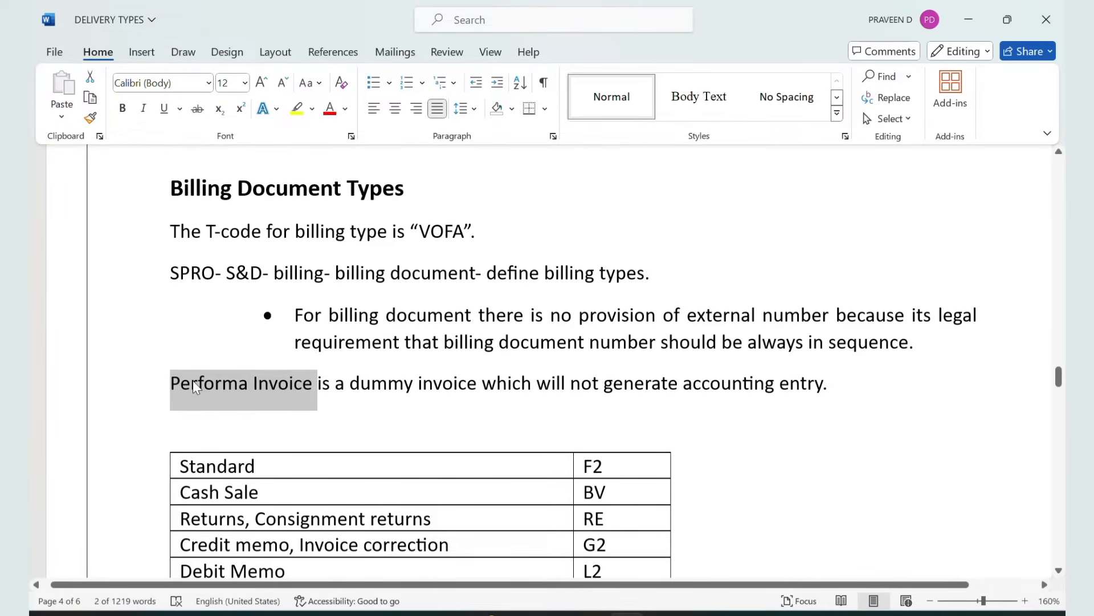
{"action": "left_click", "coordinate": [196, 387]}
{"action": "left_click", "coordinate": [248, 385]}
{"action": "key", "text": "BackSpace"}
{"action": "key", "text": "BackSpace"}
{"action": "key", "text": "BackSpace"}
{"action": "key", "text": "BackSpace"}
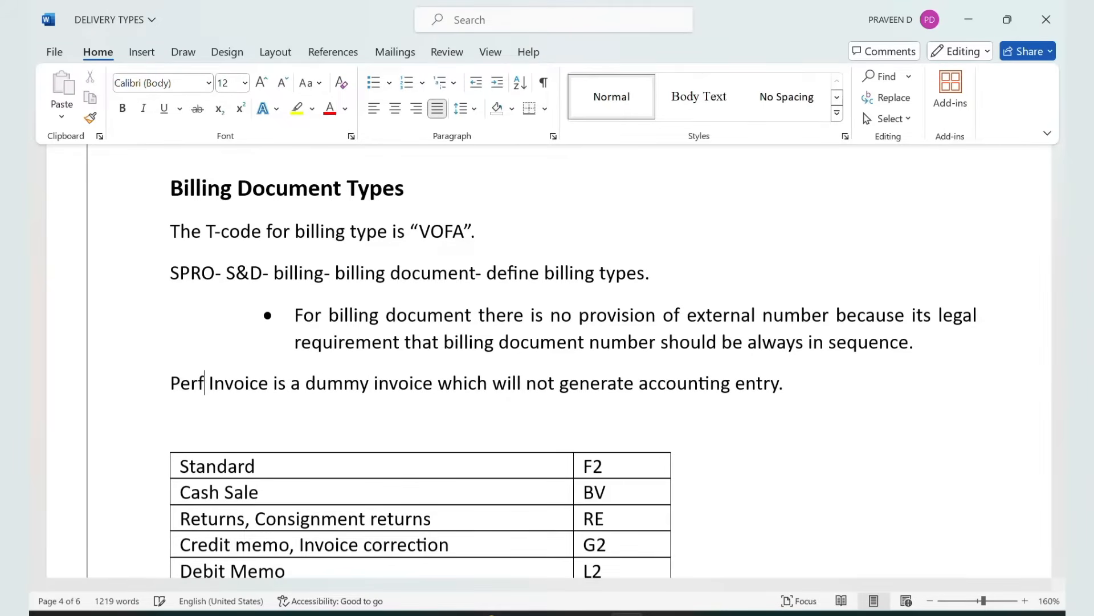
{"action": "key", "text": "BackSpace"}
{"action": "key", "text": "BackSpace"}
{"action": "key", "text": "BackSpace"}
{"action": "type", "text": "ROFO"}
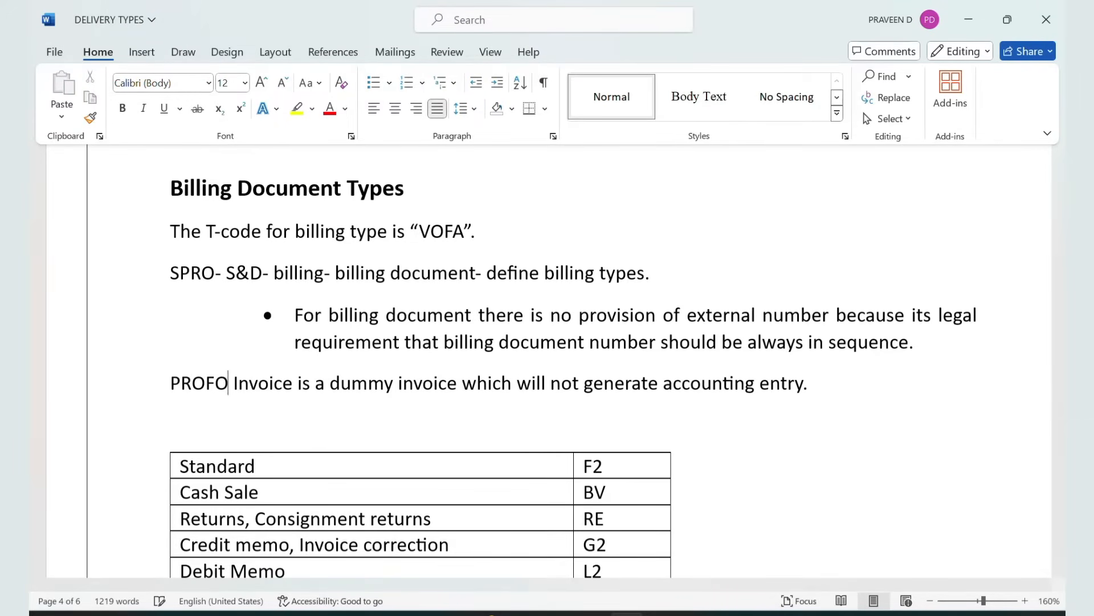
{"action": "type", "text": "RMS"}
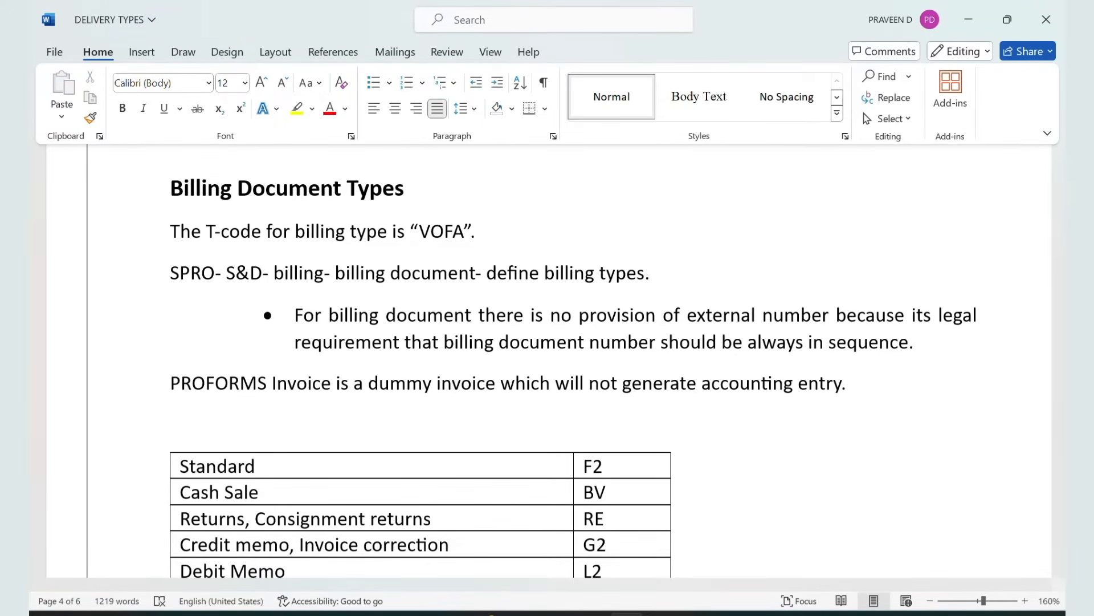
{"action": "key", "text": "BackSpace"}
{"action": "type", "text": "A"}
Review the proforma invoice sentence and the table of billing document types with their codes, row by row.
{"action": "scroll", "coordinate": [334, 396], "scroll_direction": "down", "scroll_amount": 5}
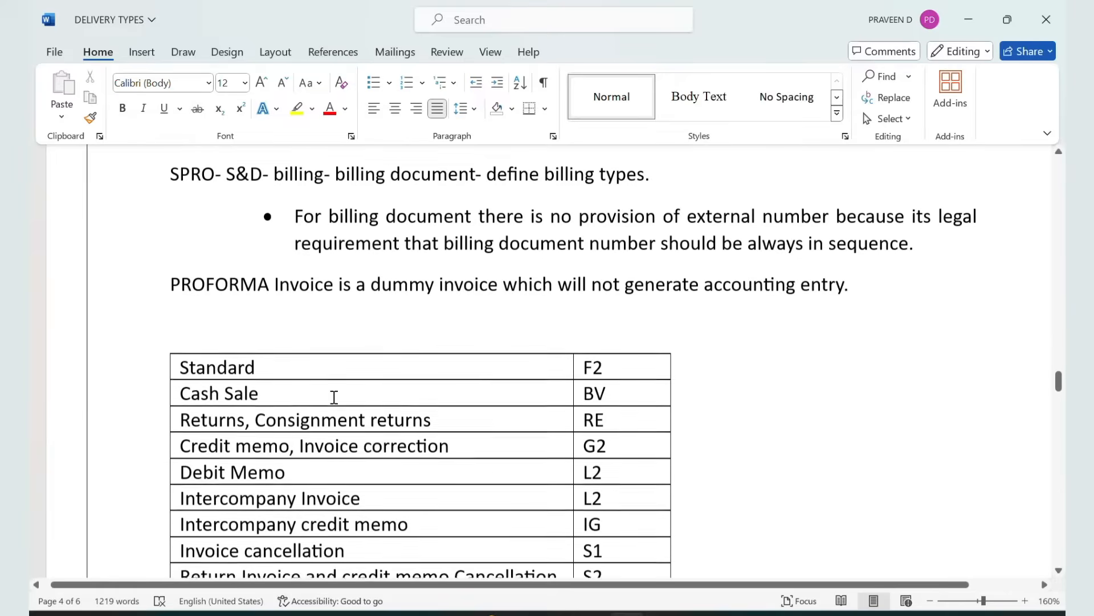
{"action": "scroll", "coordinate": [334, 397], "scroll_direction": "up", "scroll_amount": 2}
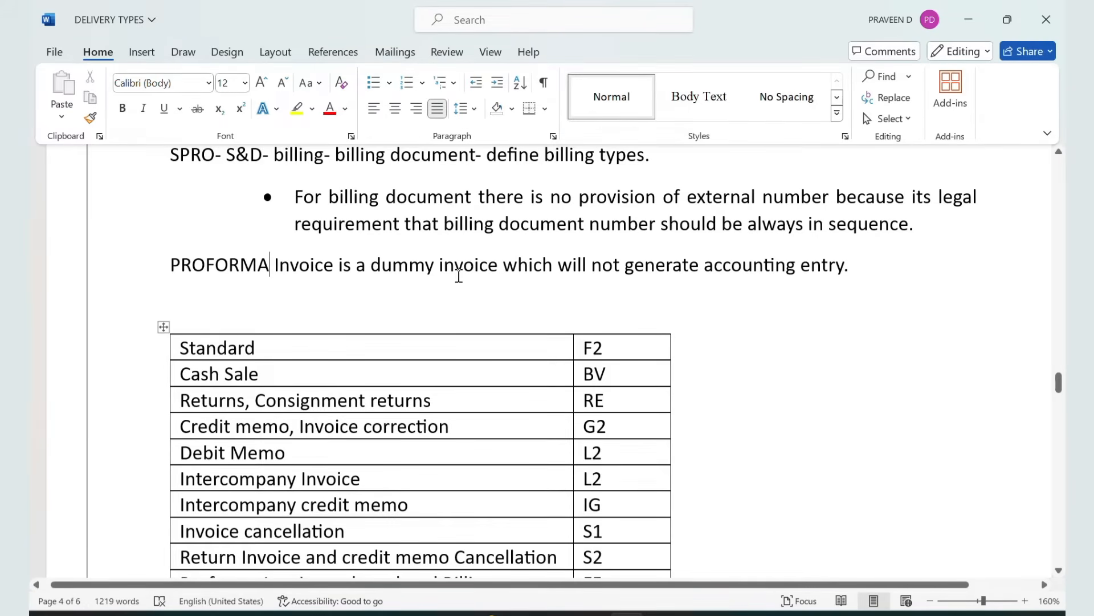
{"action": "left_click_drag", "start_coordinate": [459, 276], "coordinate": [743, 266]}
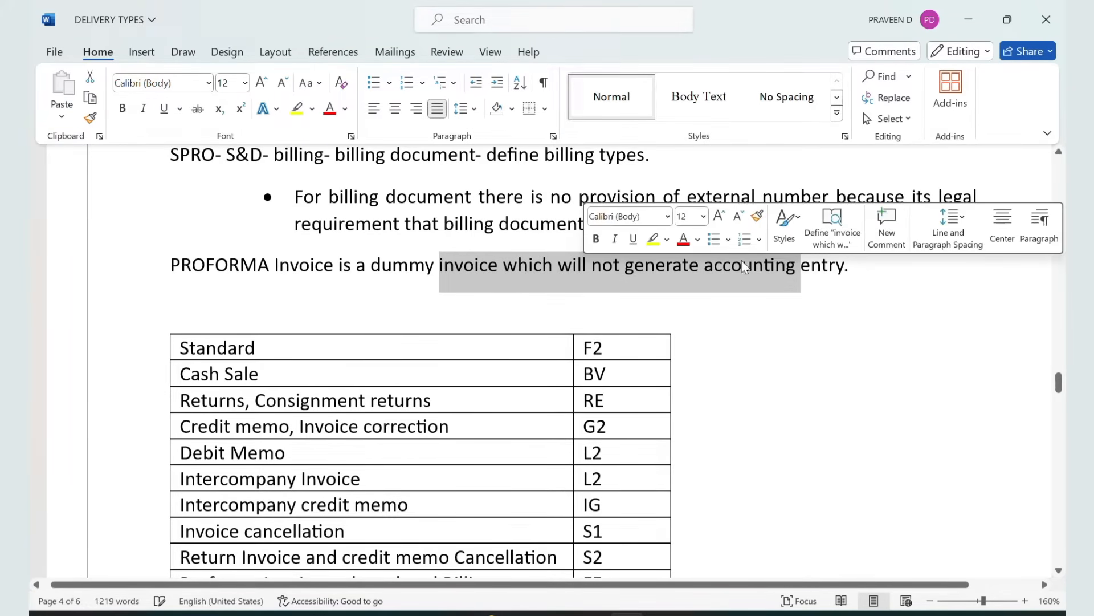
{"action": "left_click", "coordinate": [380, 268]}
{"action": "scroll", "coordinate": [382, 273], "scroll_direction": "up", "scroll_amount": 2}
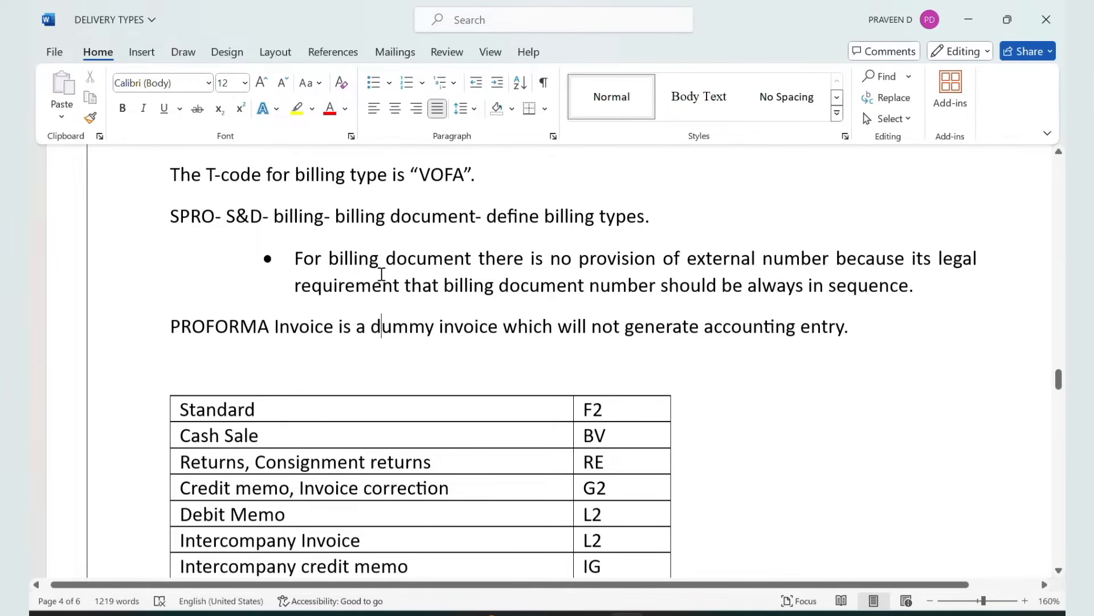
{"action": "scroll", "coordinate": [381, 274], "scroll_direction": "down", "scroll_amount": 5}
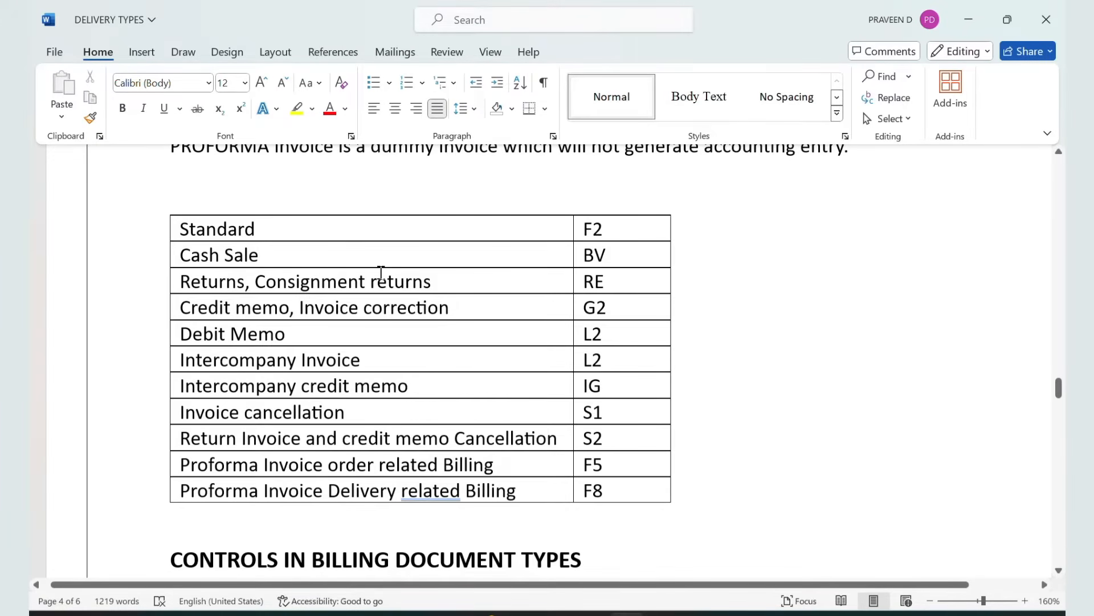
{"action": "left_click", "coordinate": [618, 230]}
{"action": "left_click", "coordinate": [620, 256]}
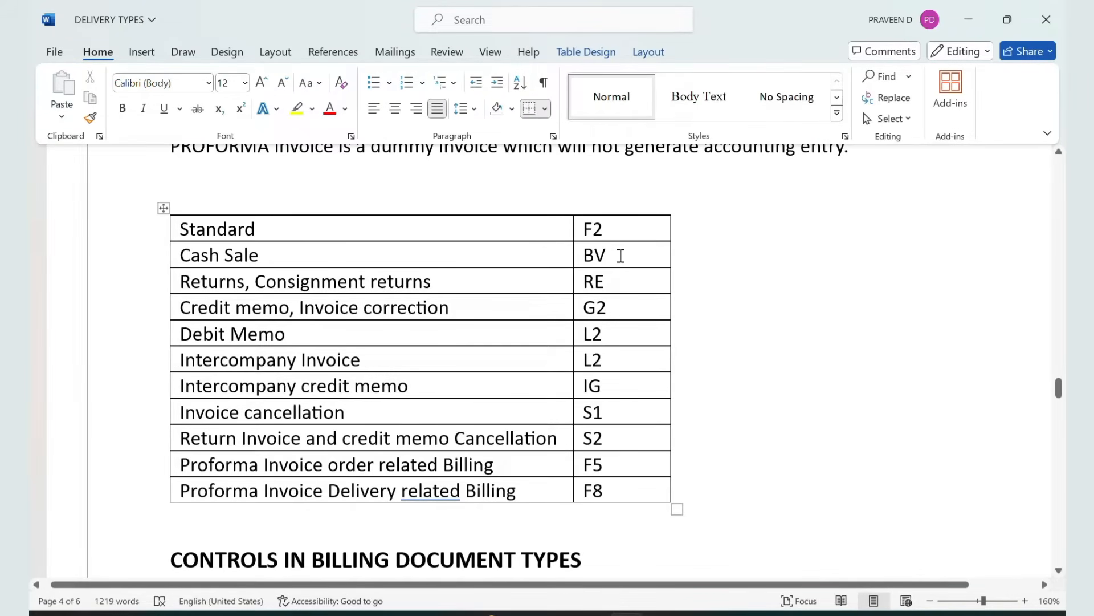
{"action": "left_click", "coordinate": [614, 284]}
{"action": "left_click", "coordinate": [615, 310]}
{"action": "left_click", "coordinate": [613, 330]}
{"action": "left_click", "coordinate": [607, 392]}
{"action": "left_click", "coordinate": [609, 413]}
{"action": "left_click", "coordinate": [615, 442]}
{"action": "left_click", "coordinate": [615, 465]}
{"action": "left_click", "coordinate": [605, 493]}
{"action": "scroll", "coordinate": [605, 492], "scroll_direction": "down", "scroll_amount": 1}
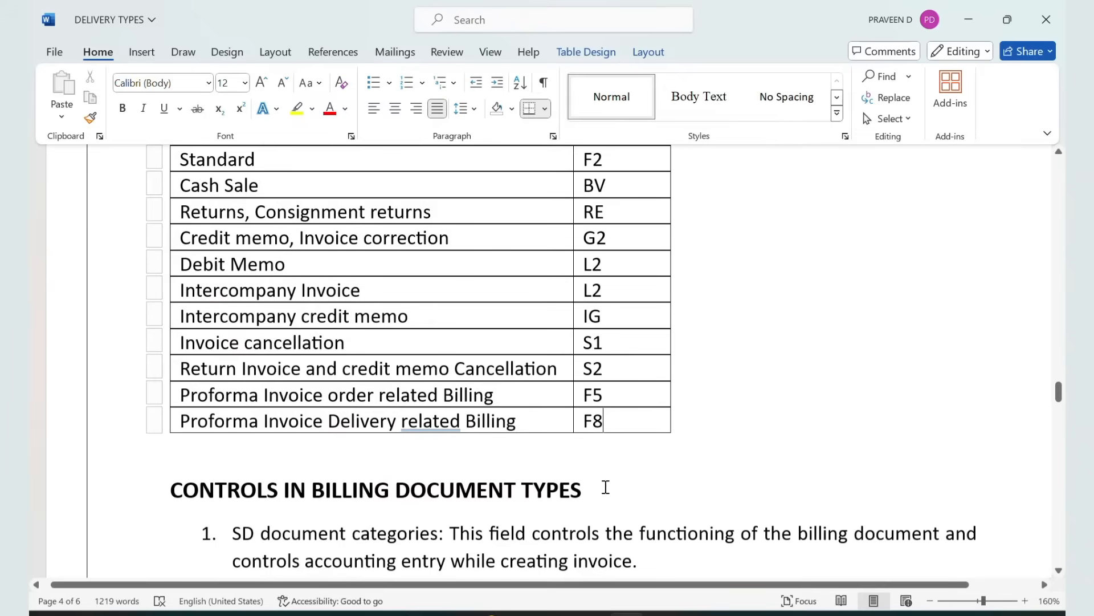
{"action": "scroll", "coordinate": [605, 487], "scroll_direction": "up", "scroll_amount": 1}
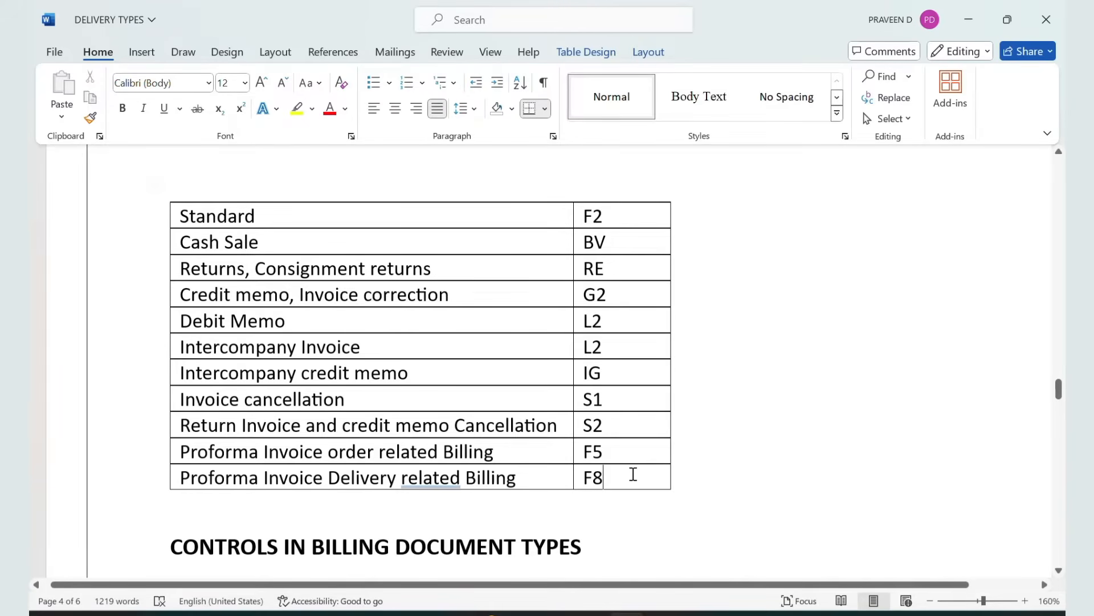
{"action": "scroll", "coordinate": [633, 474], "scroll_direction": "down", "scroll_amount": 1}
{"action": "scroll", "coordinate": [633, 472], "scroll_direction": "up", "scroll_amount": 2}
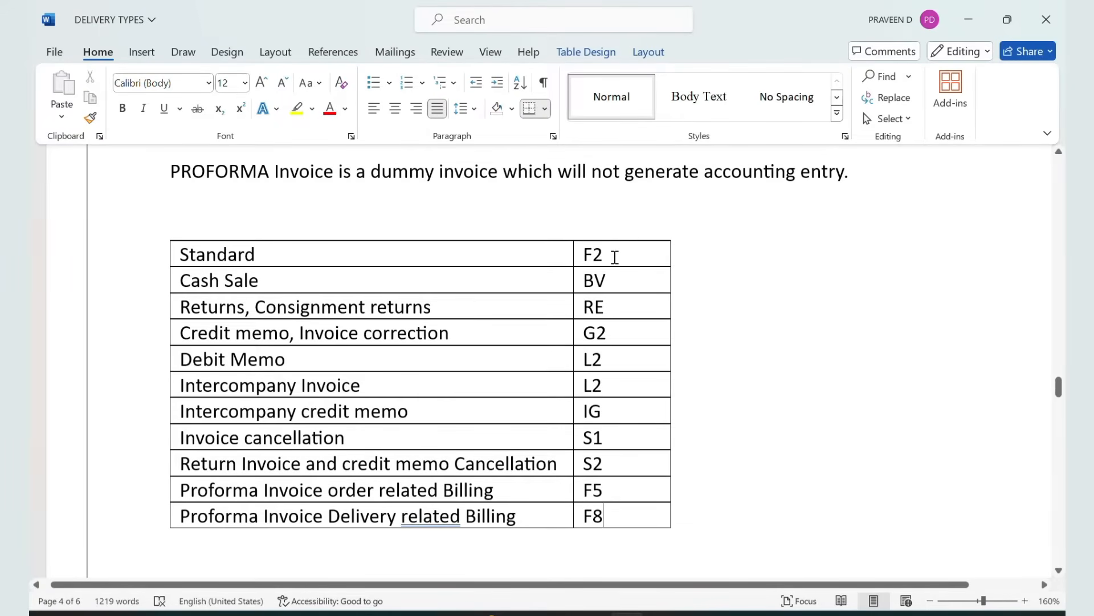
Switch back to SAP, position the billing types list with entry F, and browse upward through the F billing types.
{"action": "key", "text": "alt+Tab"}
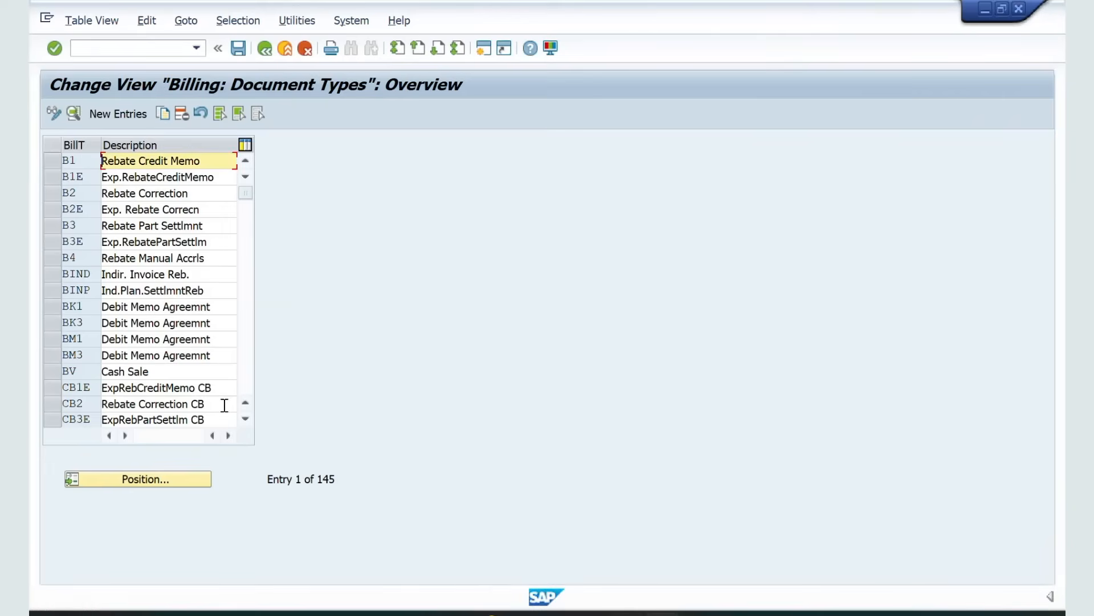
{"action": "left_click", "coordinate": [140, 480]}
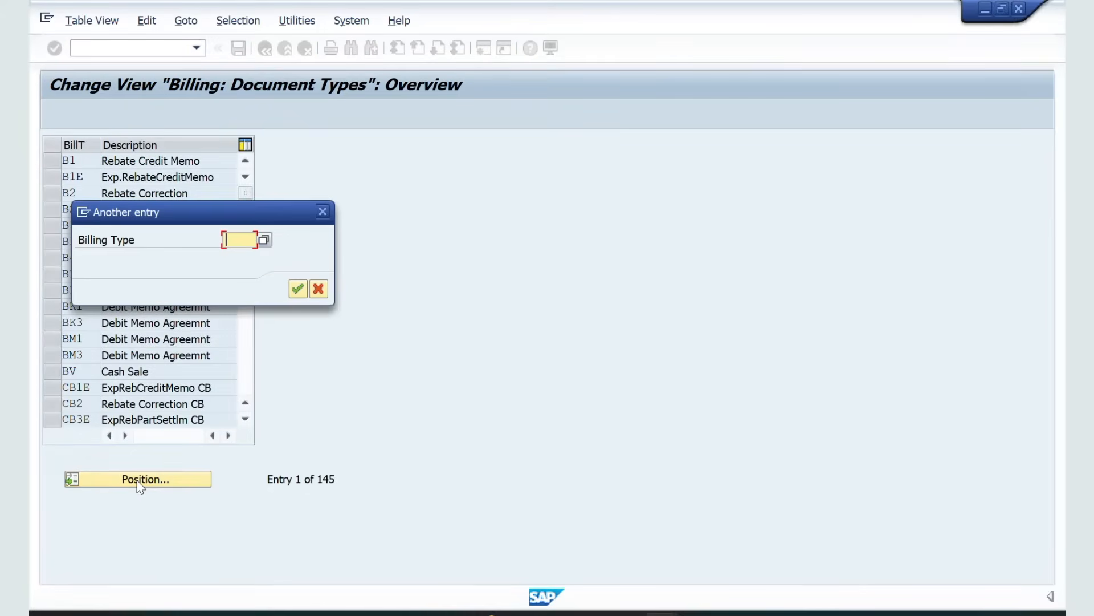
{"action": "type", "text": "F"}
{"action": "key", "text": "Return"}
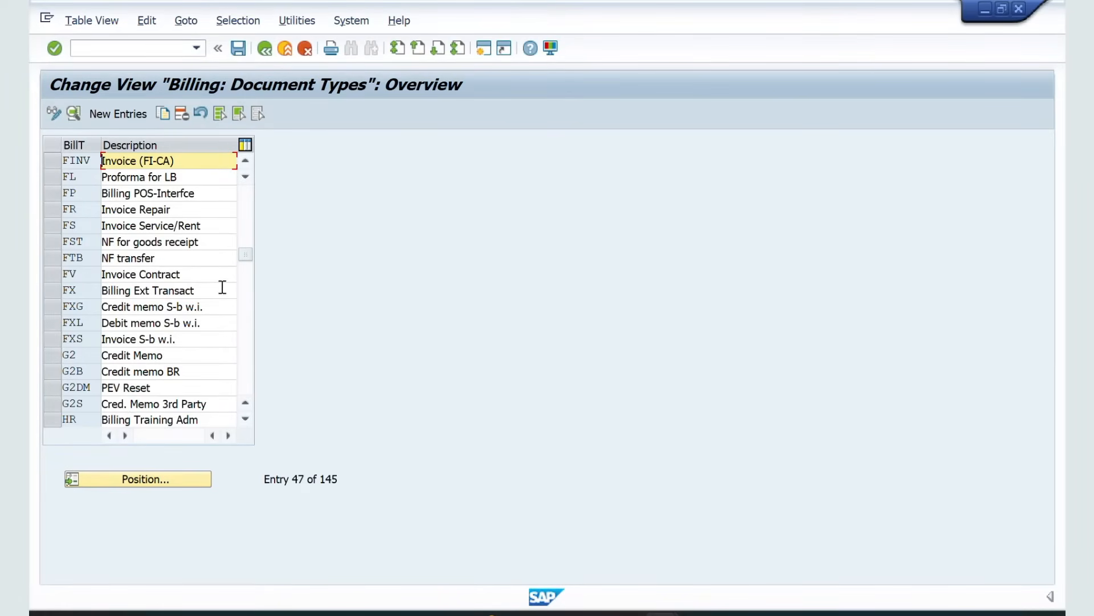
{"action": "left_click", "coordinate": [245, 162]}
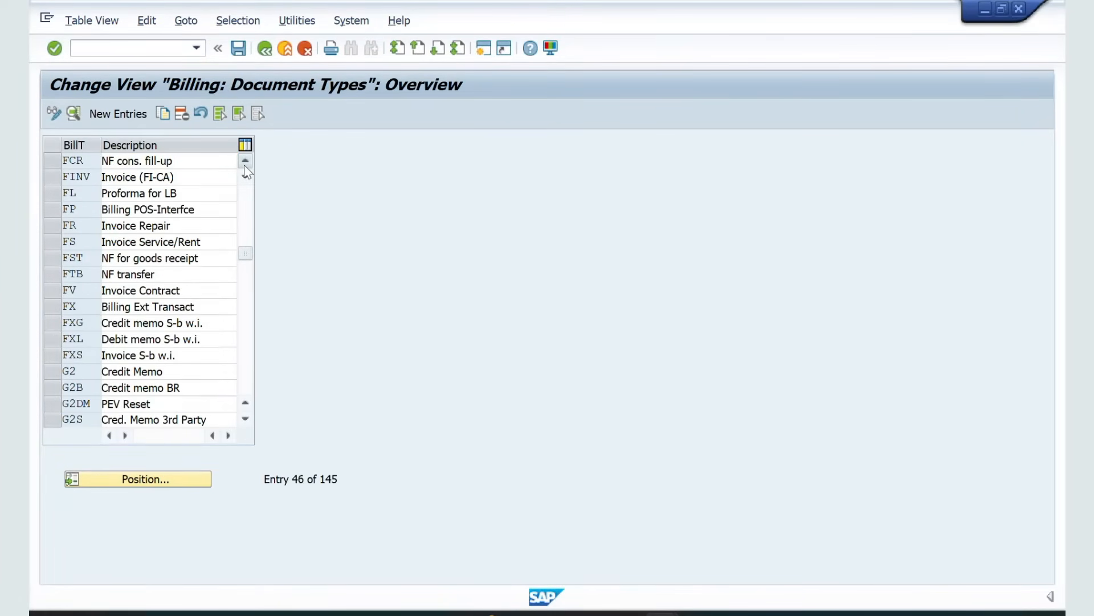
{"action": "left_click", "coordinate": [244, 162]}
{"action": "left_click", "coordinate": [244, 162]}
{"action": "left_click", "coordinate": [245, 162]}
{"action": "left_click", "coordinate": [244, 162]}
{"action": "left_click", "coordinate": [245, 162]}
{"action": "left_click", "coordinate": [245, 162]}
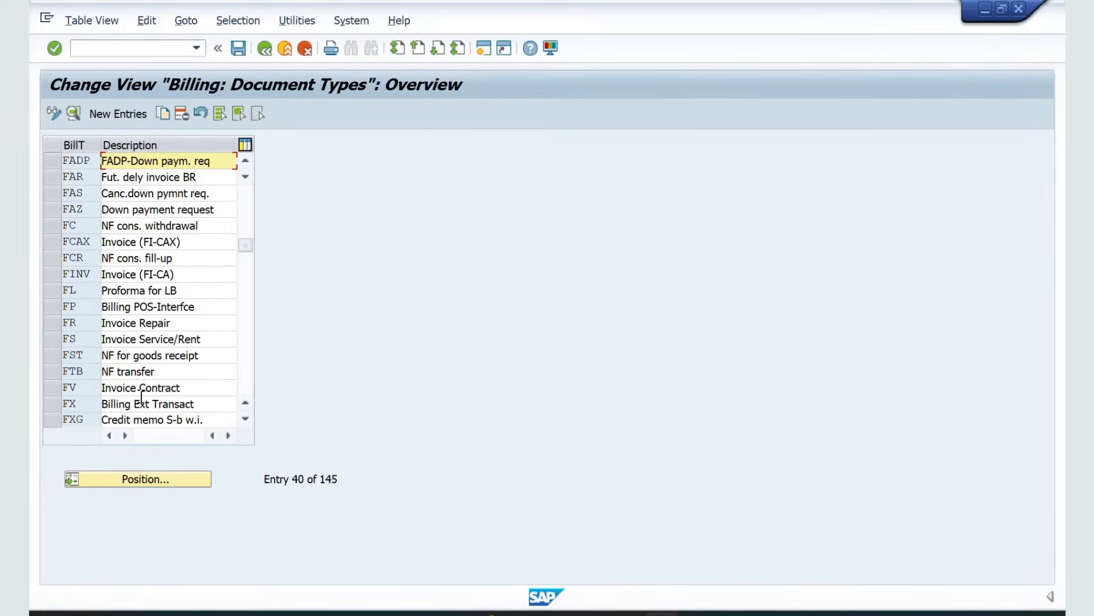
Position the billing document types list at entry F2.
{"action": "left_click", "coordinate": [121, 482]}
{"action": "type", "text": "F2"}
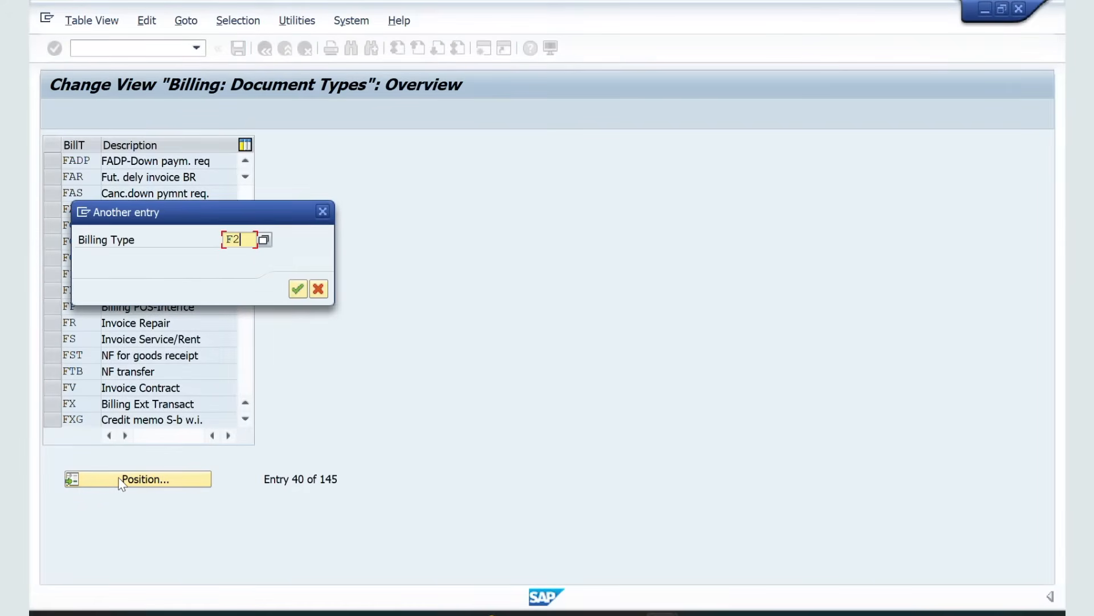
{"action": "key", "text": "Return"}
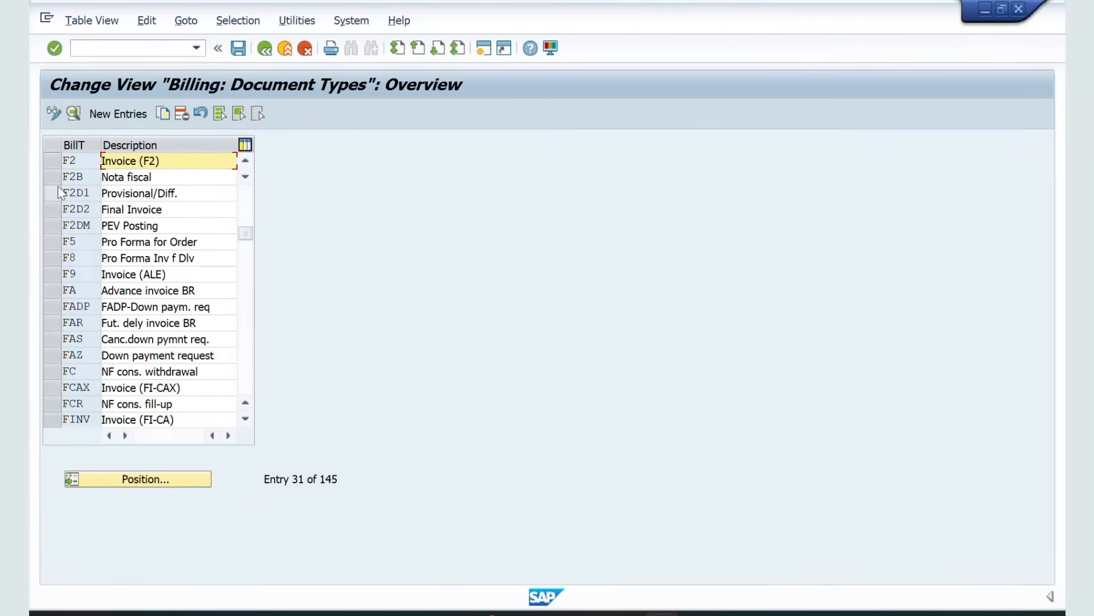
Copy billing type F2 as new billing type ZSOR, including its dependent copying control entries.
{"action": "left_click", "coordinate": [57, 163]}
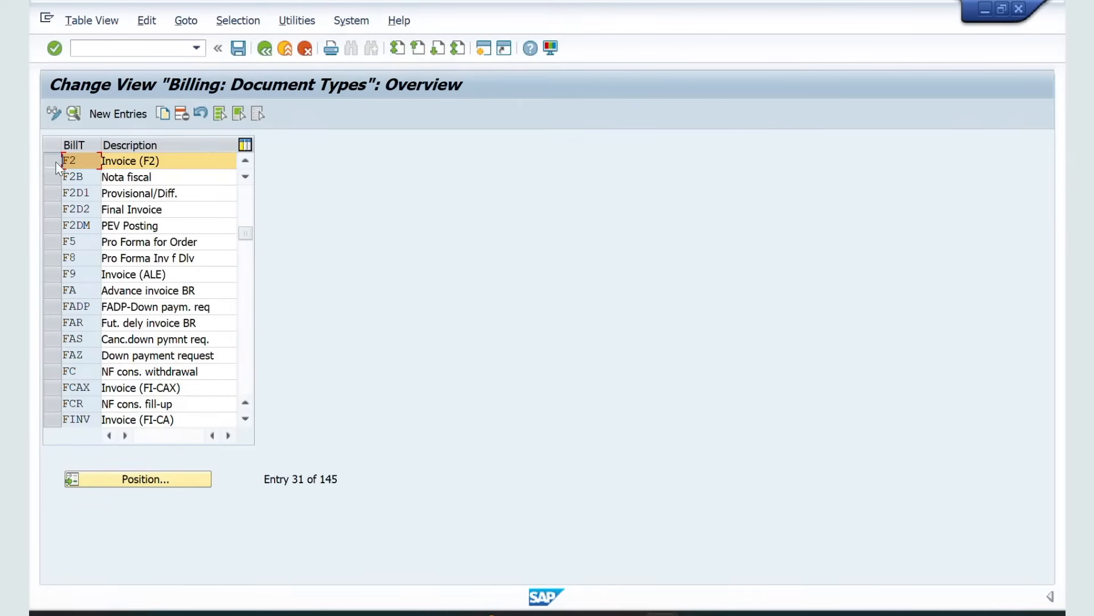
{"action": "left_click", "coordinate": [162, 117]}
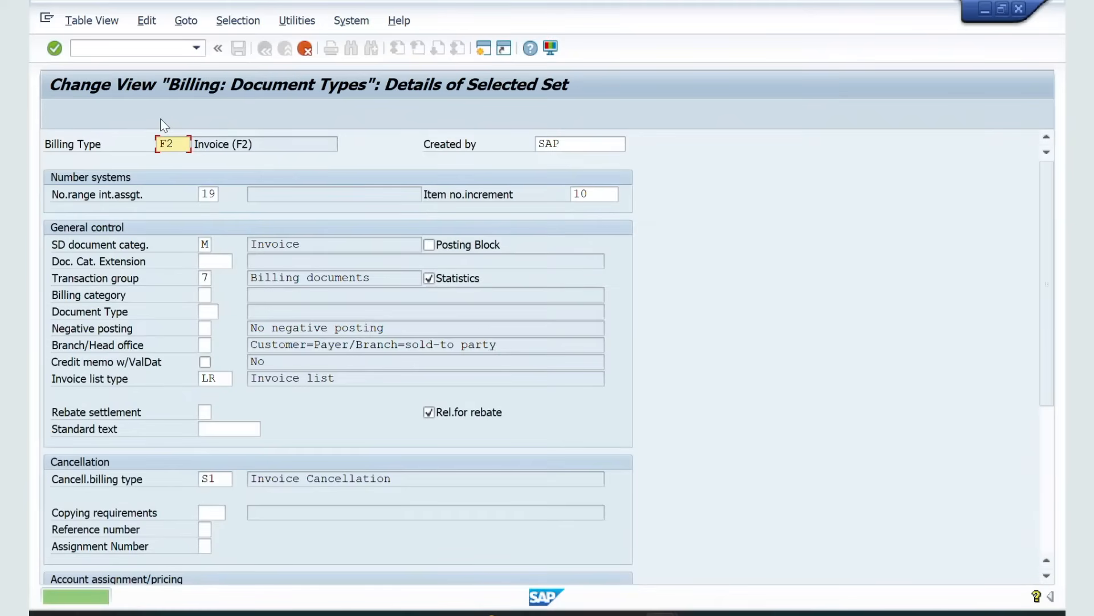
{"action": "key", "text": "BackSpace"}
{"action": "key", "text": "BackSpace"}
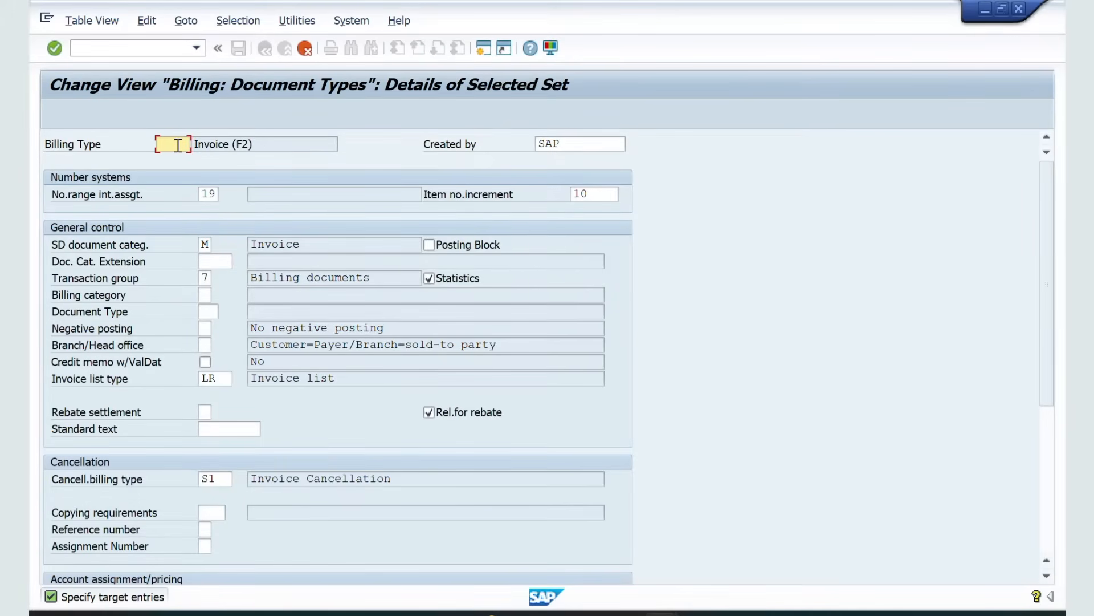
{"action": "type", "text": "ZSOR"}
{"action": "key", "text": "Return"}
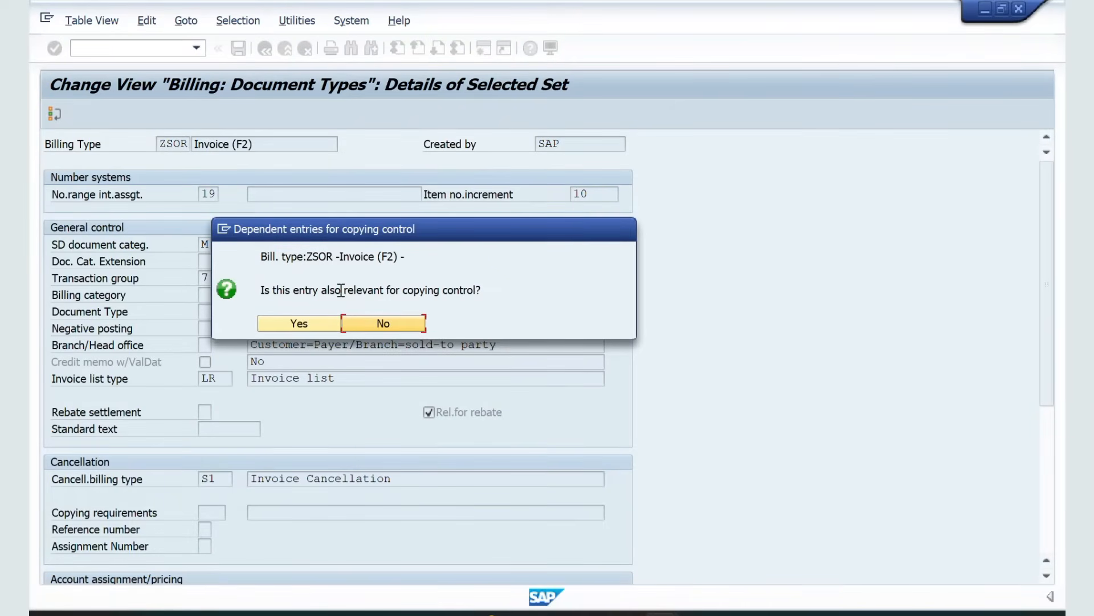
{"action": "left_click", "coordinate": [285, 325]}
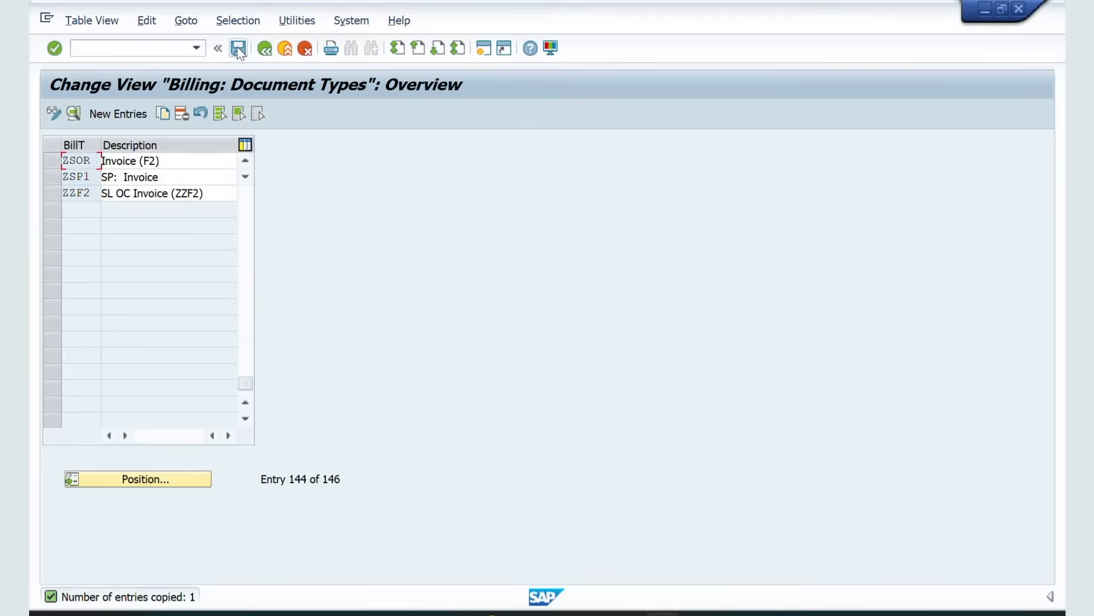
Save the new ZSOR billing type in customizing request DPKK900290 and close the list of copied control entries.
{"action": "left_click", "coordinate": [237, 47]}
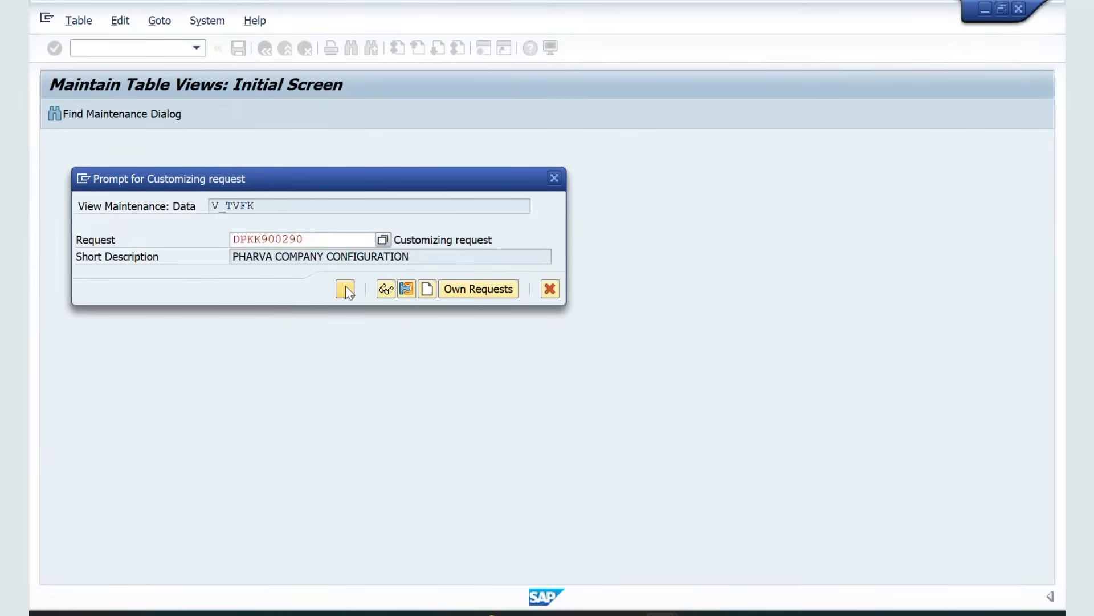
{"action": "left_click", "coordinate": [345, 288]}
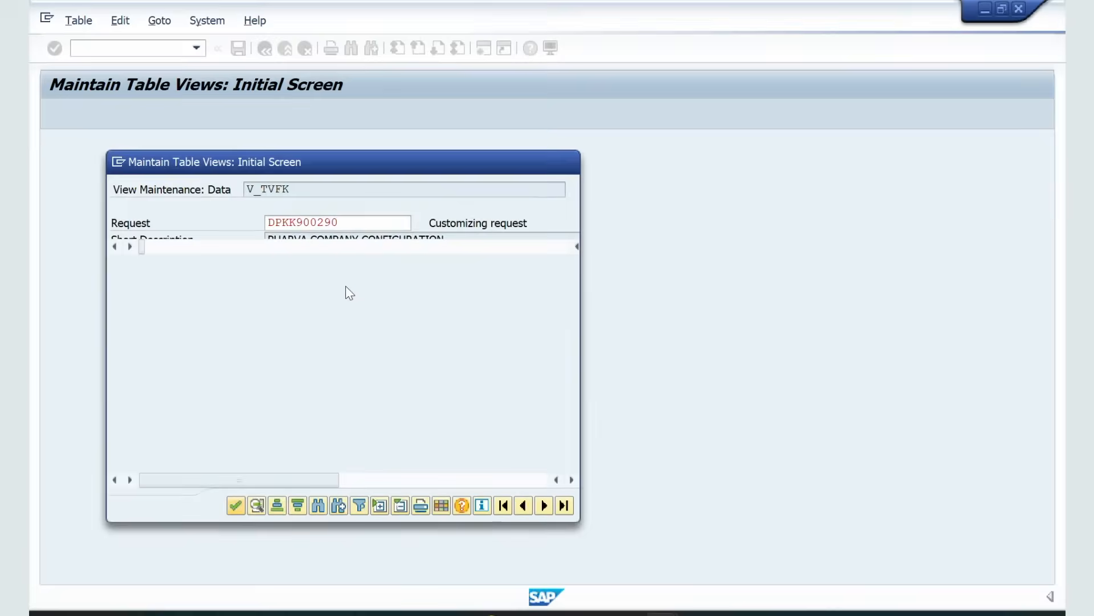
{"action": "left_click", "coordinate": [235, 505]}
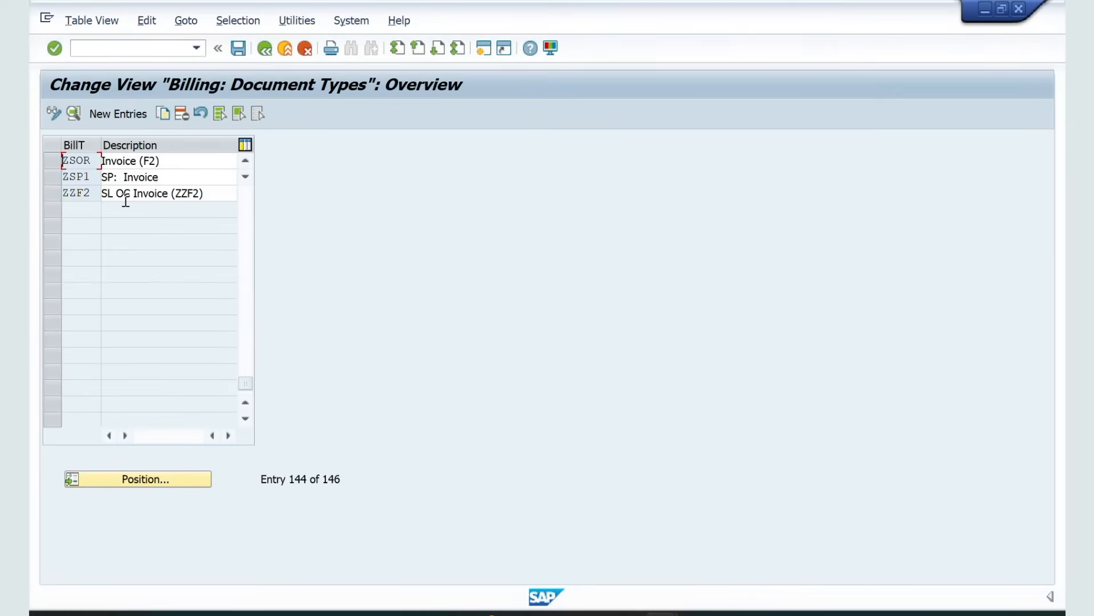
Try to open the sales document types for maintenance with transaction VOV8, agreeing to display the locked data.
{"action": "left_click_drag", "start_coordinate": [92, 161], "coordinate": [56, 164]}
{"action": "type", "text": "/N"}
{"action": "type", "text": "VOFA"}
{"action": "key", "text": "Return"}
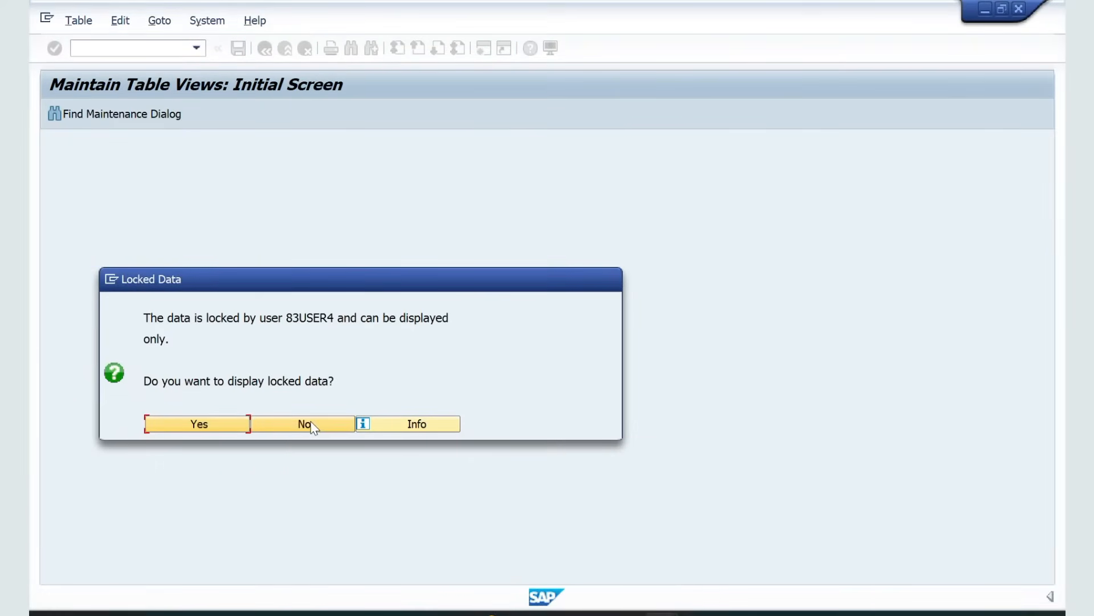
{"action": "left_click", "coordinate": [294, 428]}
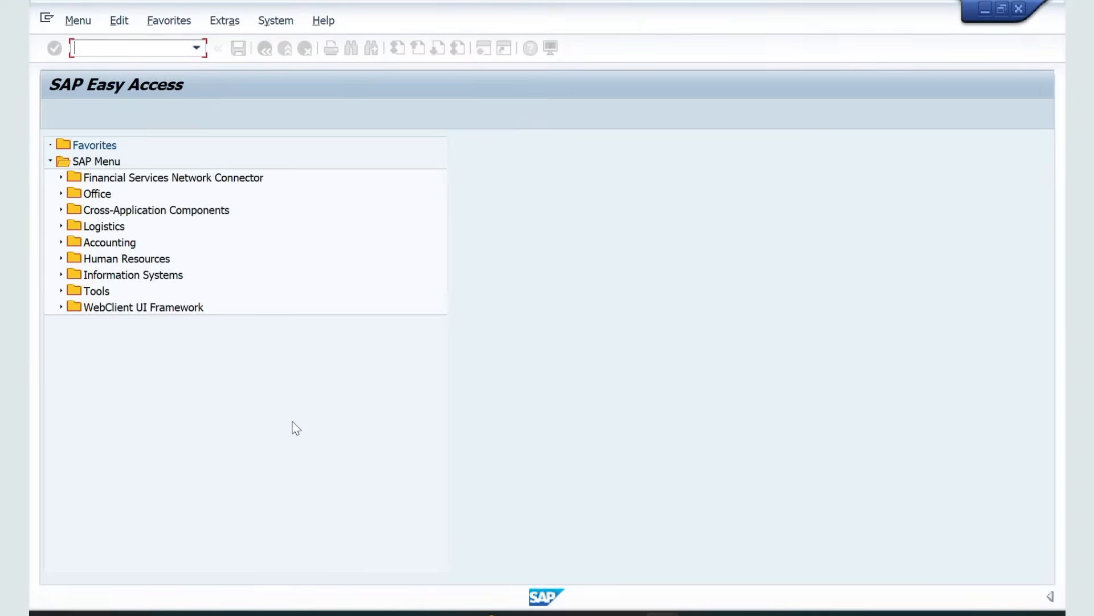
{"action": "type", "text": "VOV"}
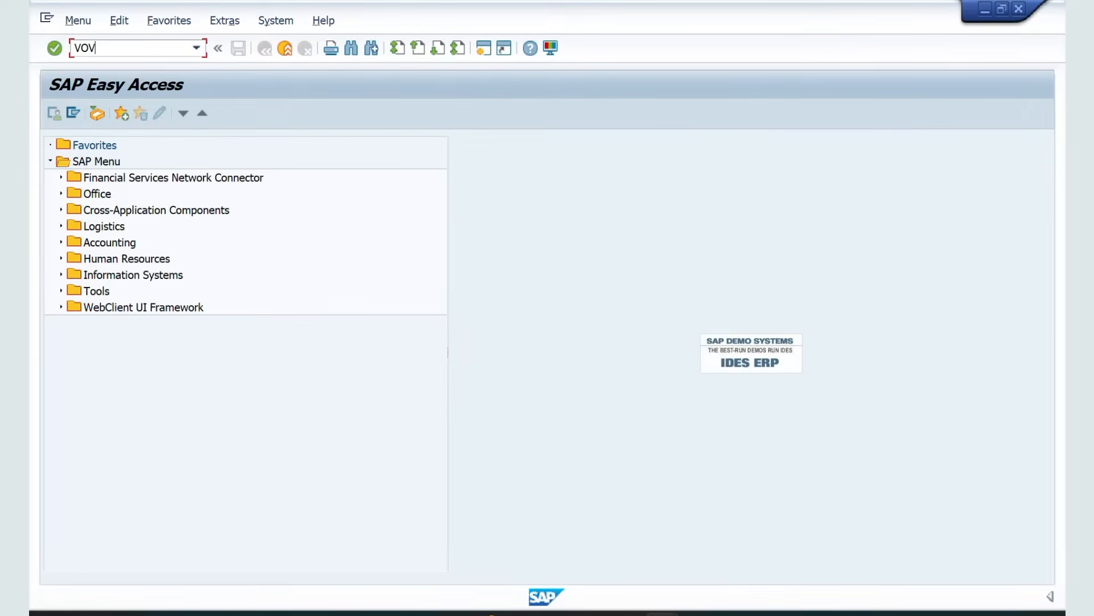
{"action": "type", "text": "8"}
{"action": "key", "text": "Return"}
{"action": "left_click", "coordinate": [223, 426]}
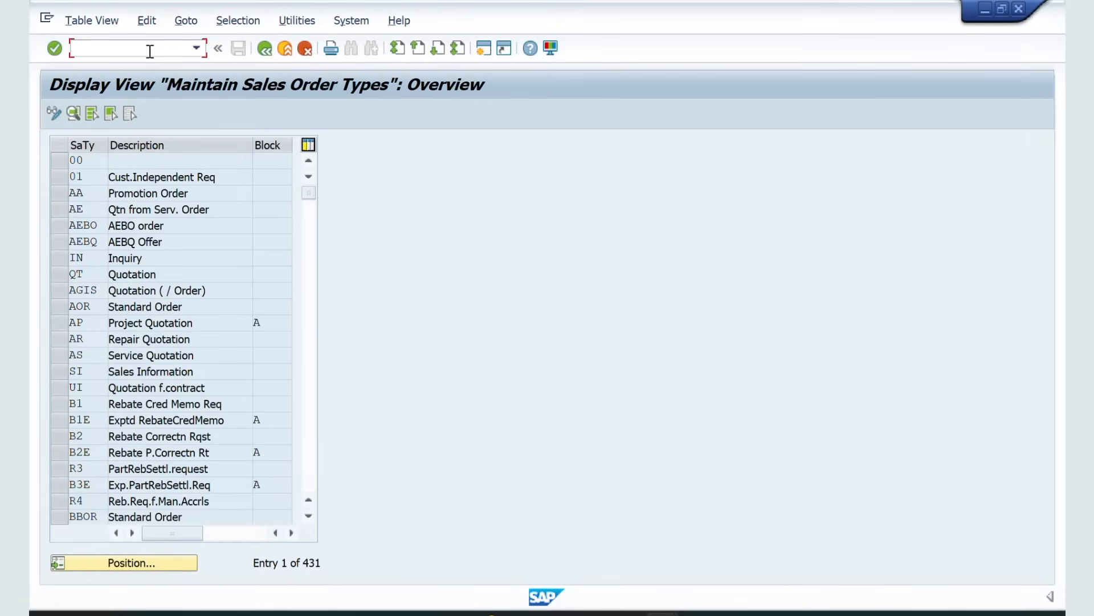
Open transaction SM12, clear the user name filter and list the lock entries of all users.
{"action": "left_click", "coordinate": [149, 49]}
{"action": "type", "text": "/NSM12"}
{"action": "key", "text": "Return"}
{"action": "left_click", "coordinate": [260, 231]}
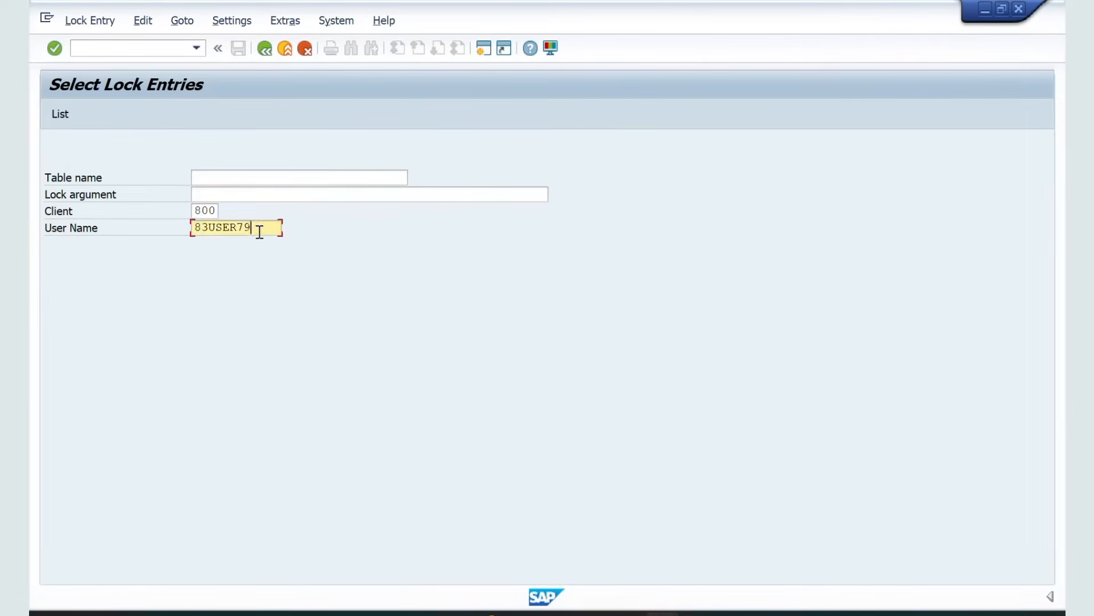
{"action": "key", "text": "ctrl+a"}
{"action": "key", "text": "Delete"}
{"action": "key", "text": "F8"}
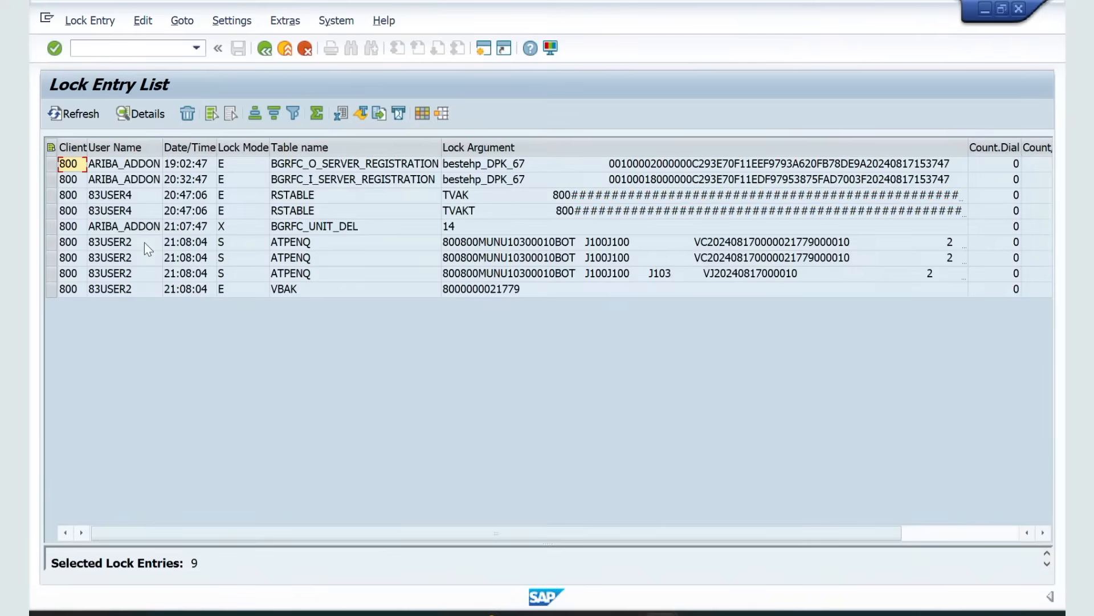
Delete all listed lock entries, confirm the deletion and close the Performance Assistant window.
{"action": "left_click", "coordinate": [49, 148]}
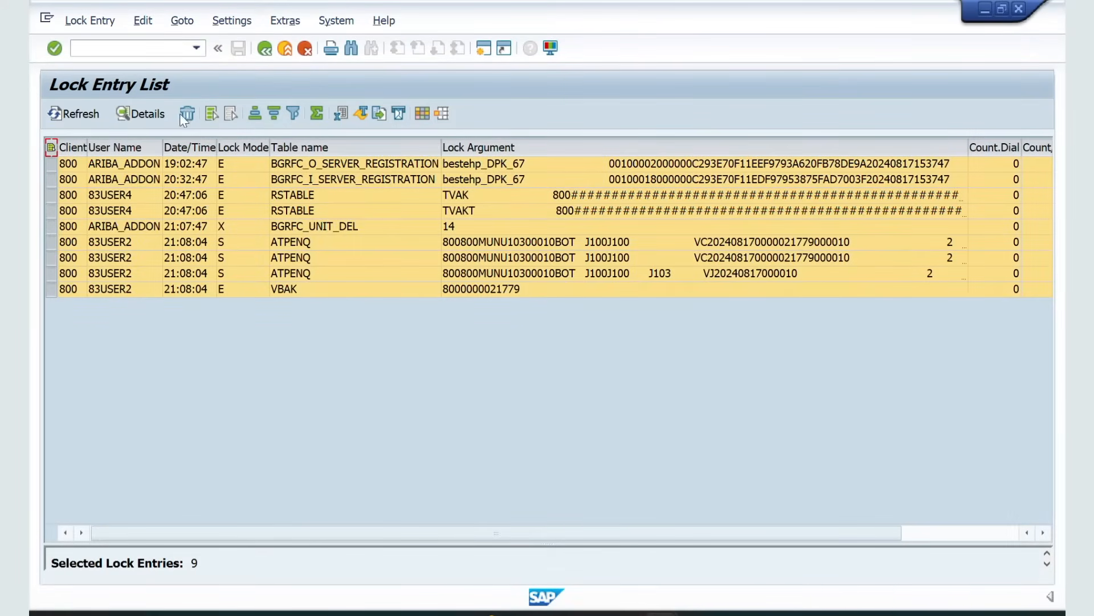
{"action": "left_click", "coordinate": [188, 113]}
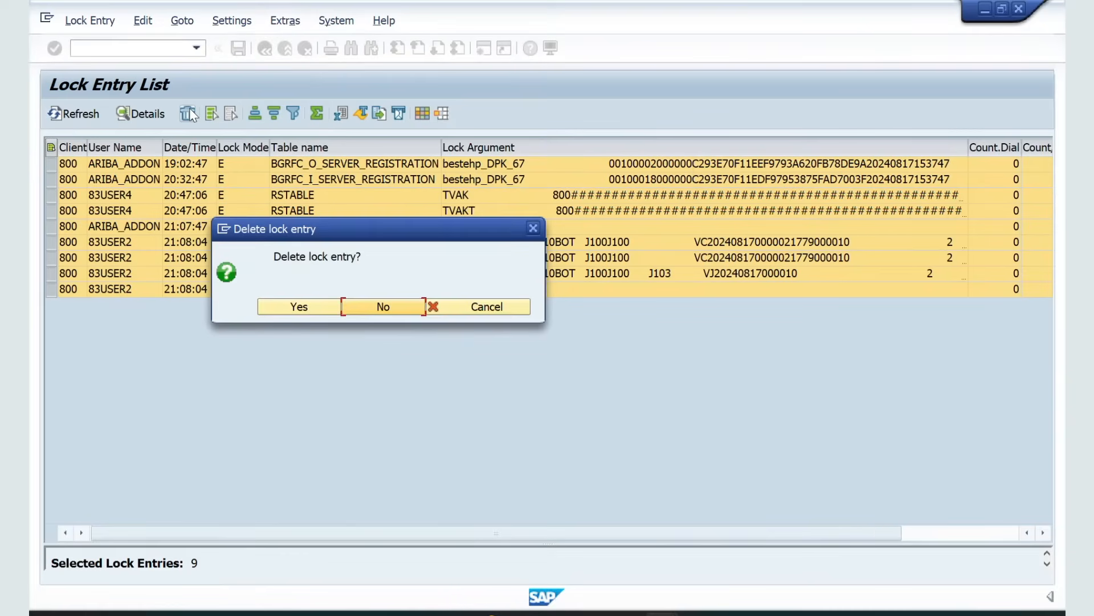
{"action": "left_click", "coordinate": [298, 306]}
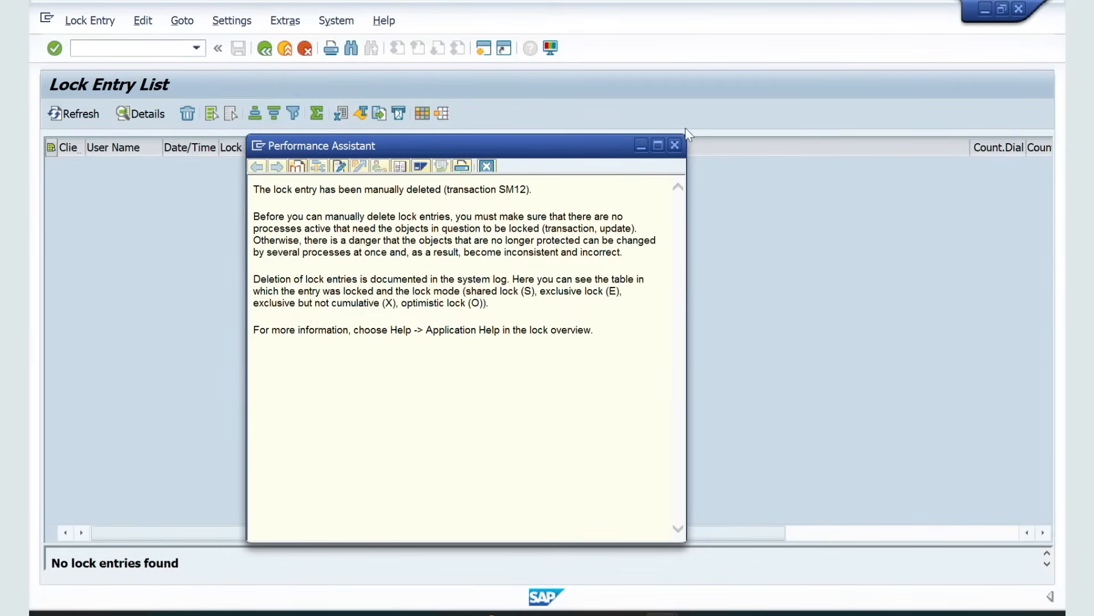
{"action": "left_click", "coordinate": [676, 145]}
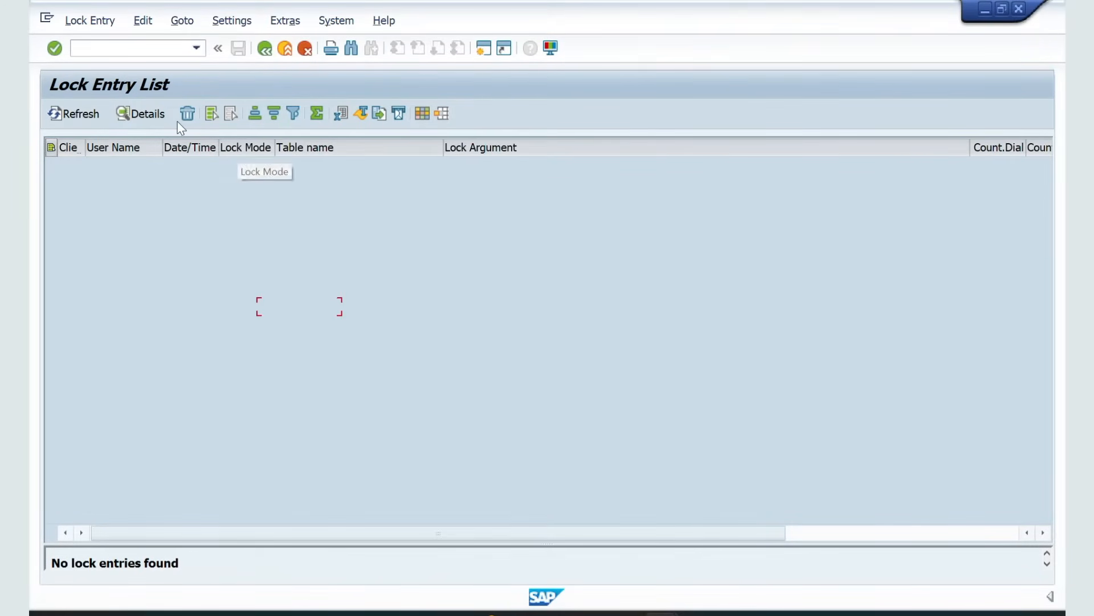
Reopen the sales document types with transaction VOV8 and open the details of type ZSOR.
{"action": "type", "text": "/nvov8"}
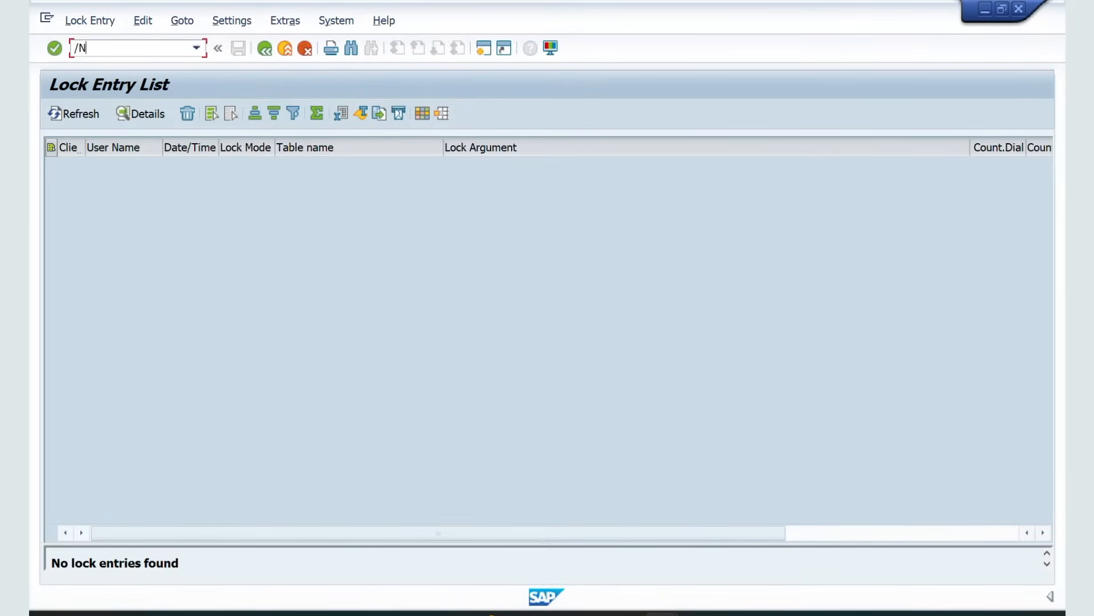
{"action": "key", "text": "Return"}
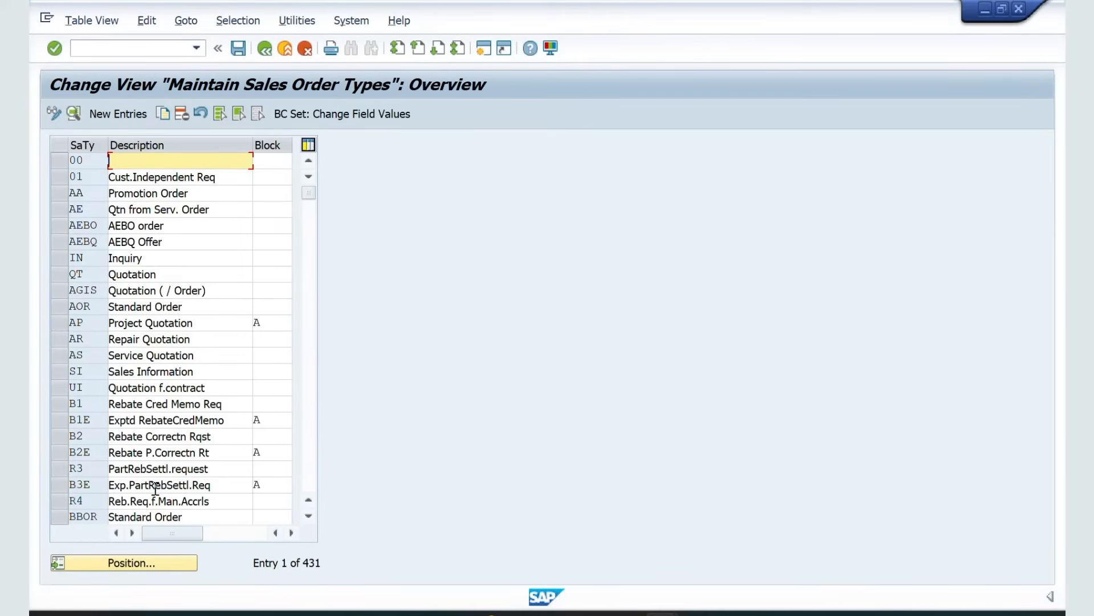
{"action": "left_click", "coordinate": [105, 568]}
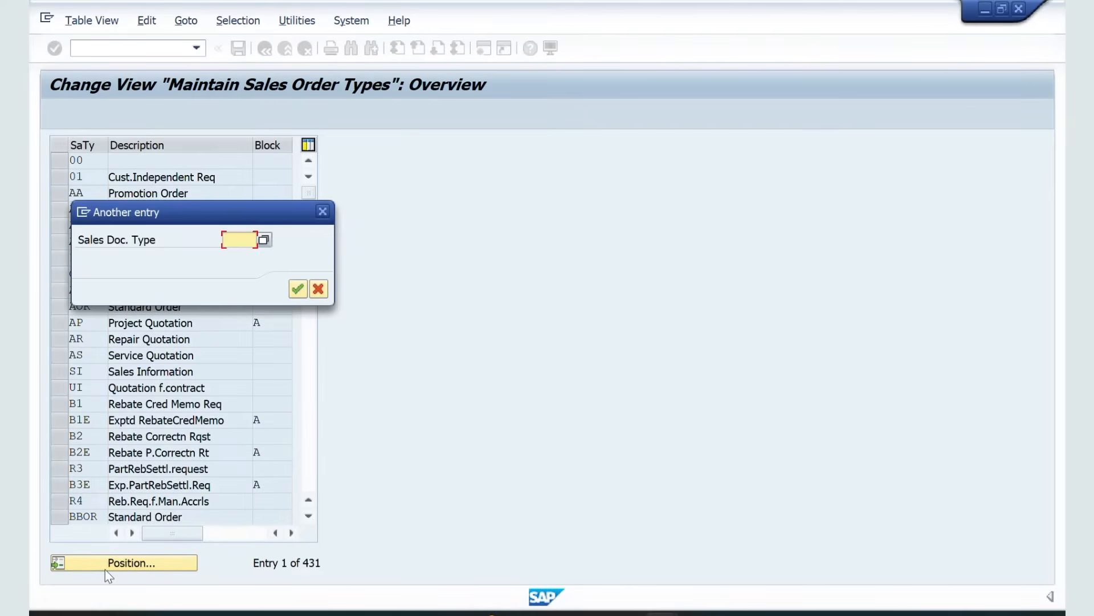
{"action": "type", "text": "ZSOR"}
{"action": "key", "text": "Return"}
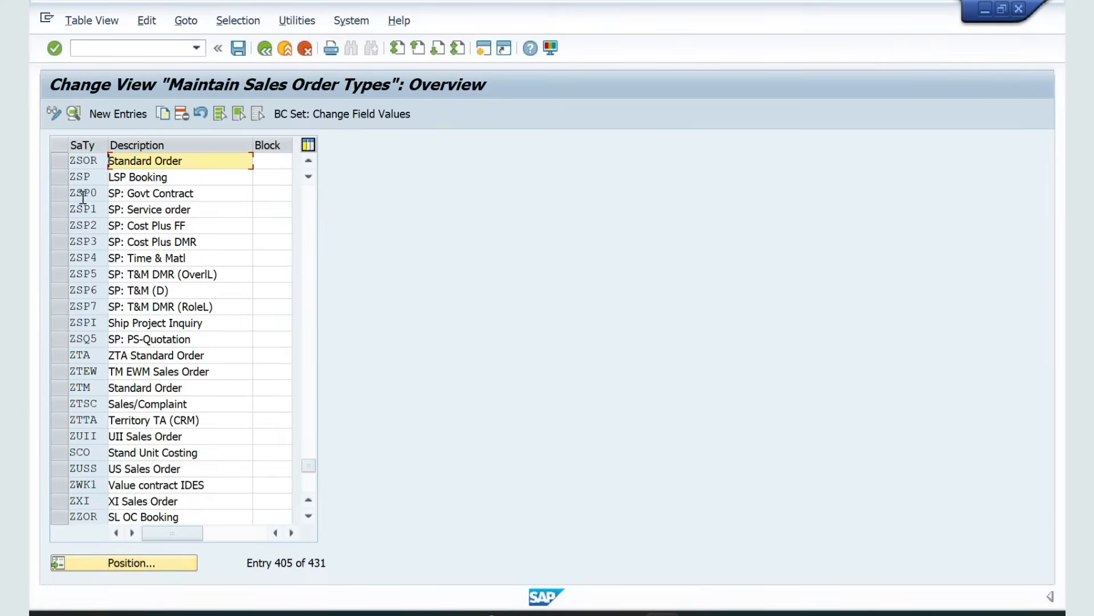
{"action": "double_click", "coordinate": [85, 161]}
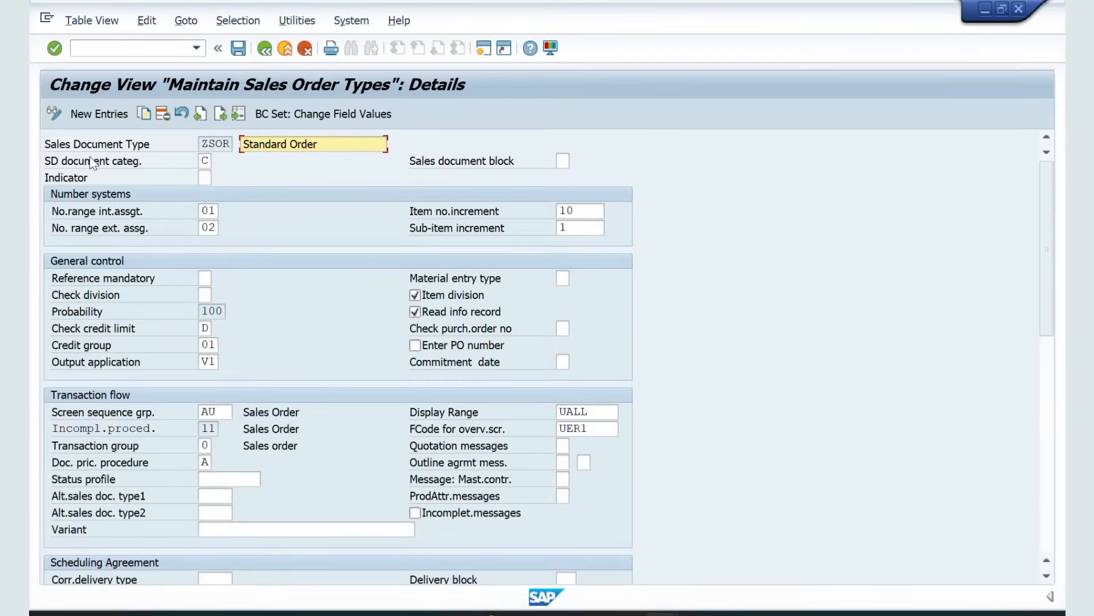
Set the delivery-related billing type of sales document type ZSOR to ZSOR in the Billing section.
{"action": "scroll", "coordinate": [248, 289], "scroll_direction": "down", "scroll_amount": 5}
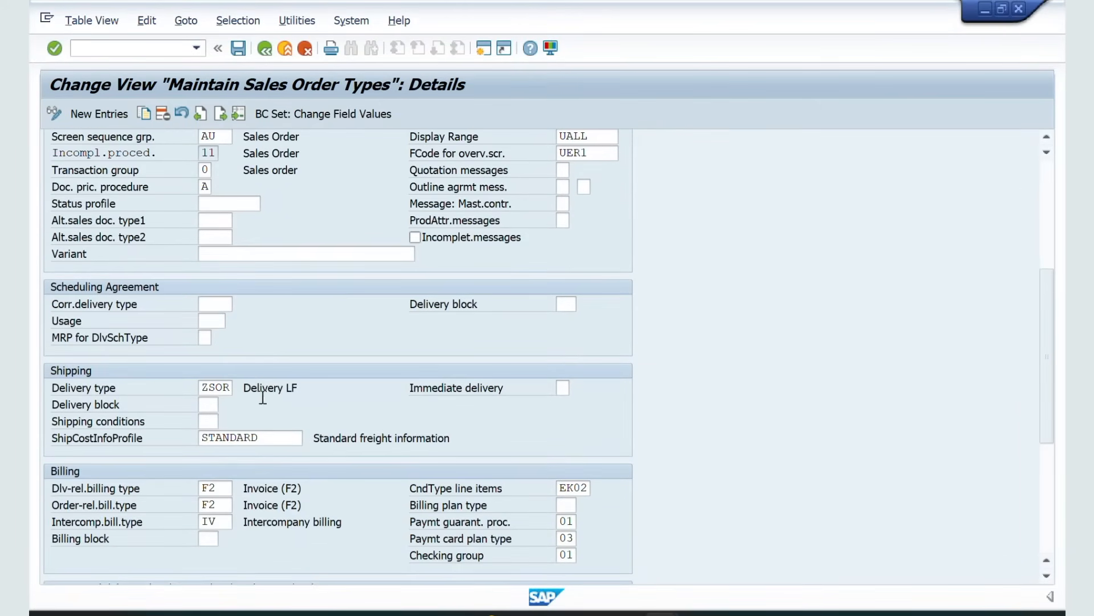
{"action": "scroll", "coordinate": [254, 348], "scroll_direction": "down", "scroll_amount": 1}
{"action": "left_click", "coordinate": [225, 453]}
{"action": "double_click", "coordinate": [224, 454]}
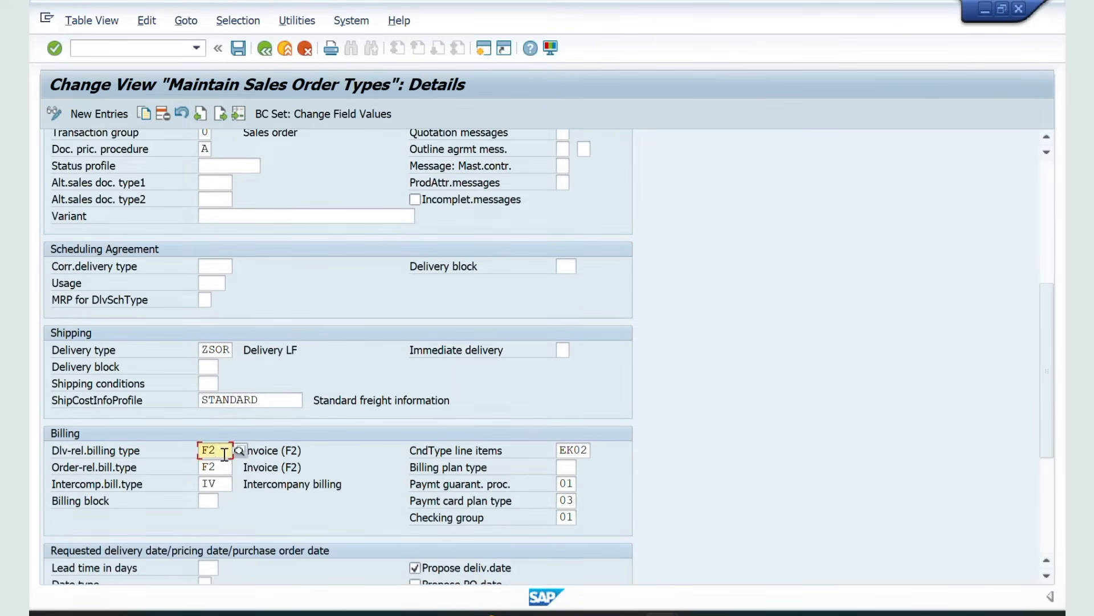
{"action": "key", "text": "BackSpace"}
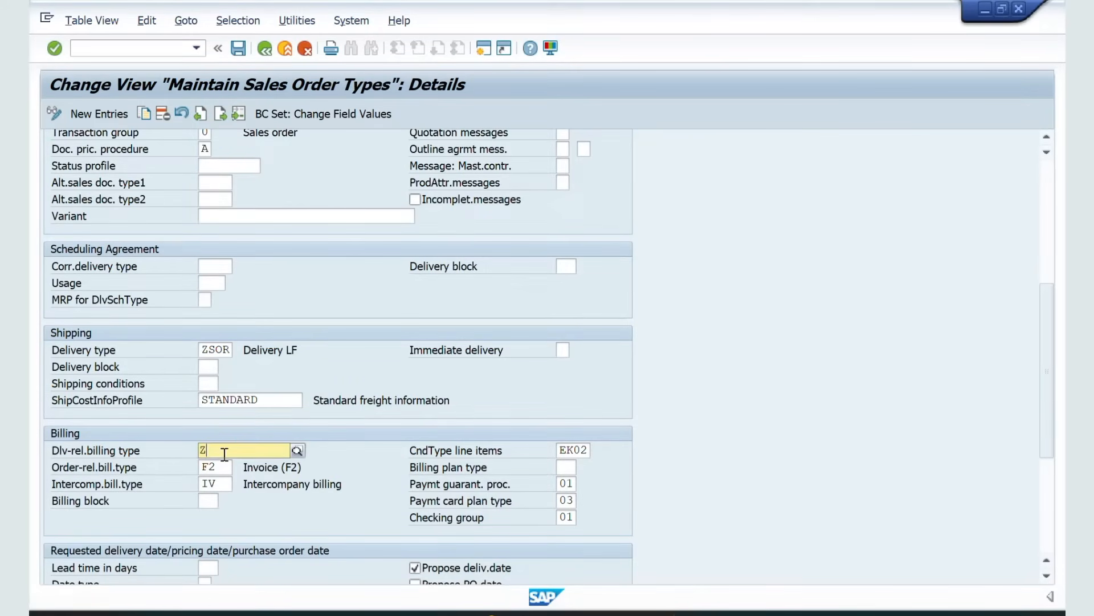
{"action": "type", "text": "ZSOR"}
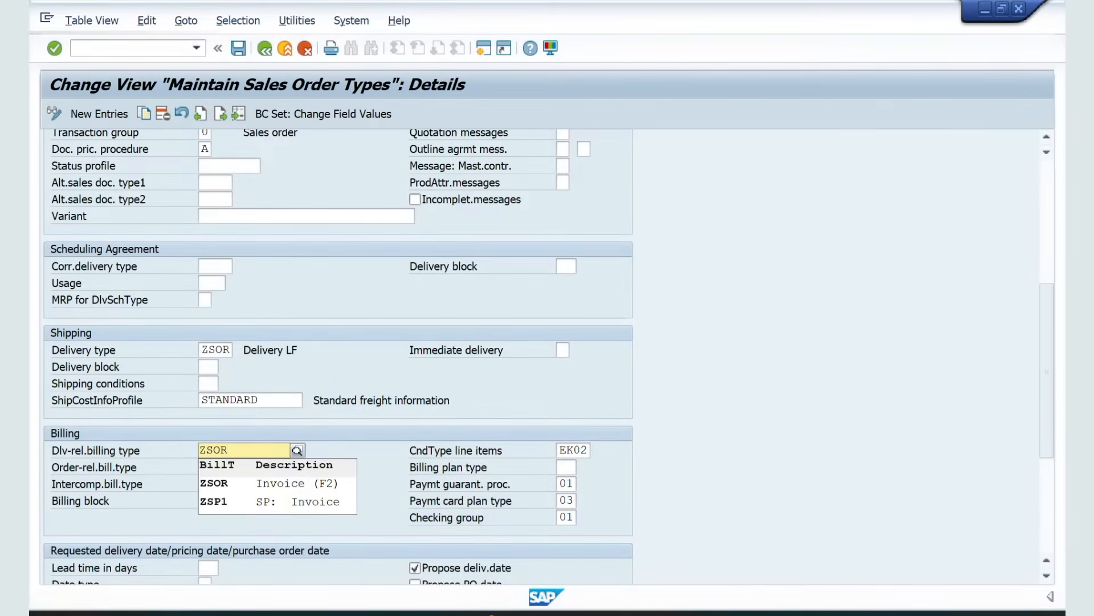
{"action": "left_click", "coordinate": [220, 483]}
Set the order-related billing type to ZSOR and save the sales document type in customizing request DPKK900290.
{"action": "double_click", "coordinate": [219, 468]}
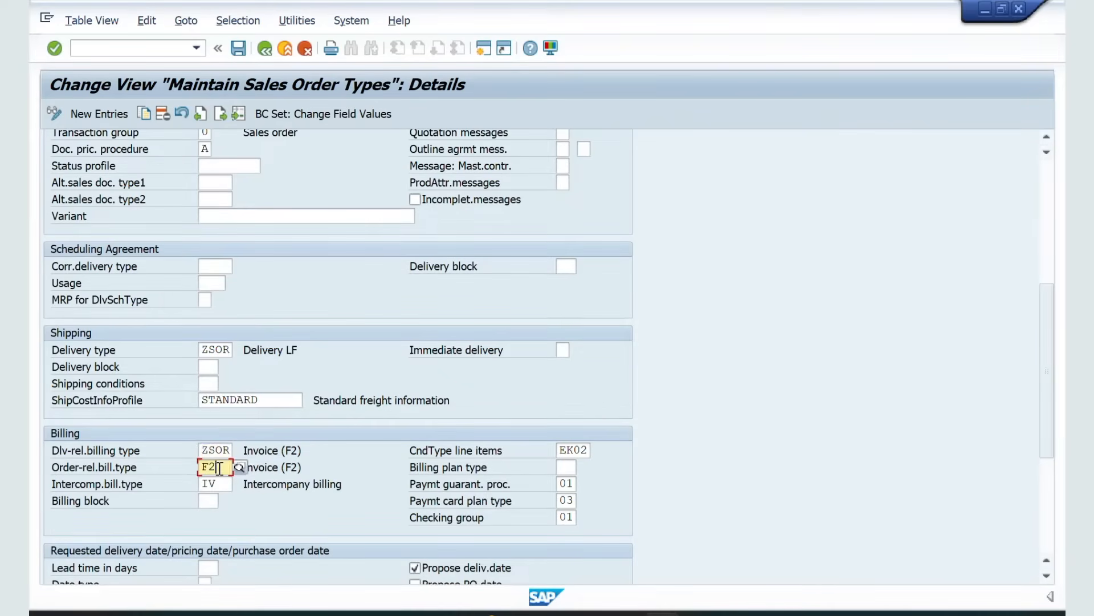
{"action": "type", "text": "ZSO"}
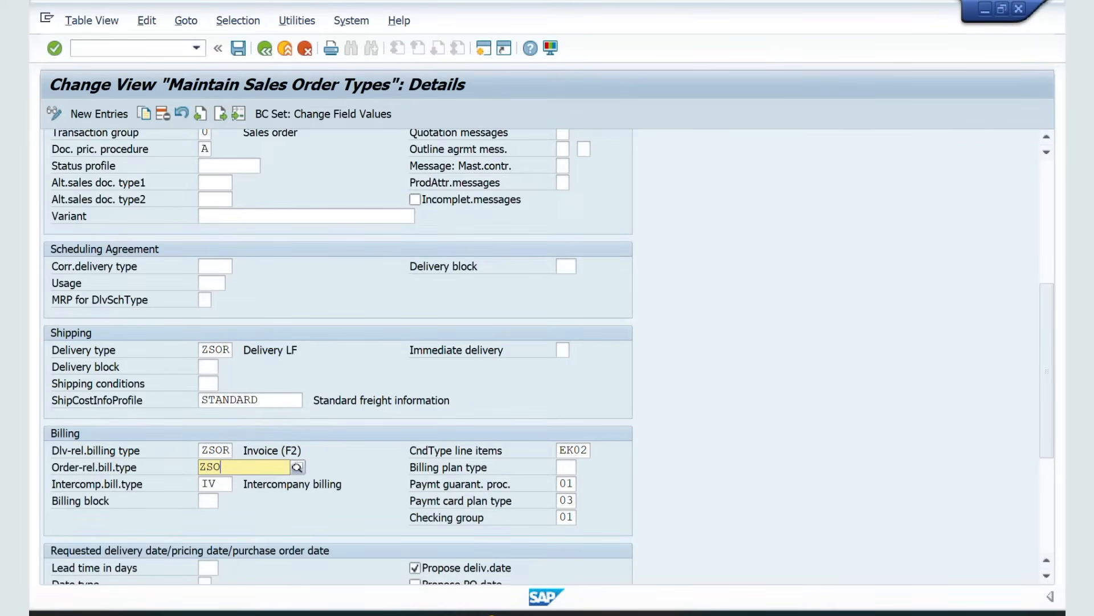
{"action": "type", "text": "R"}
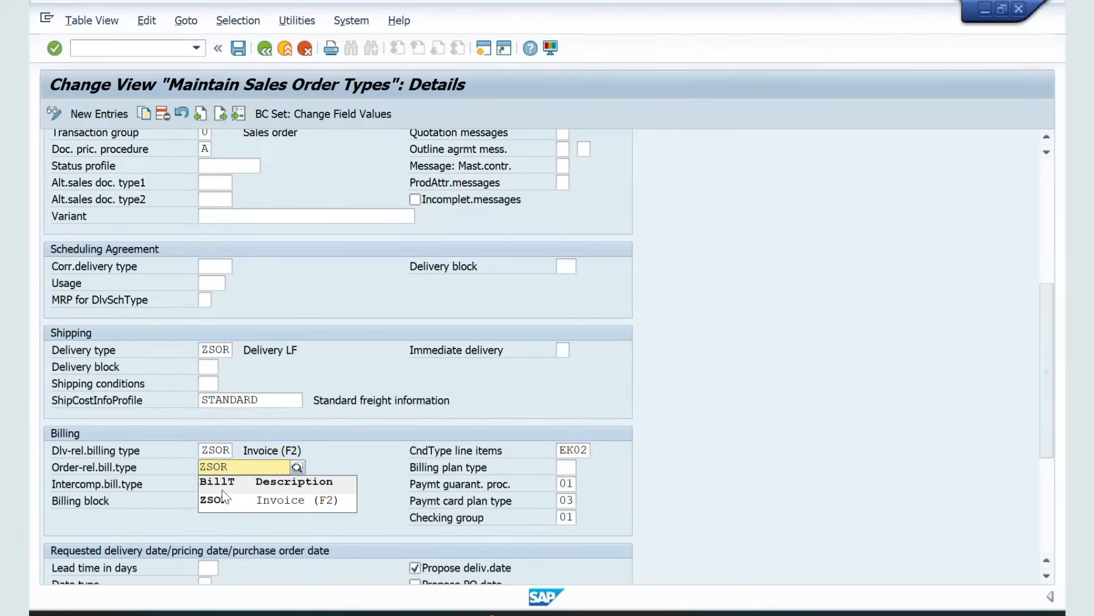
{"action": "left_click", "coordinate": [222, 499]}
{"action": "left_click", "coordinate": [239, 49]}
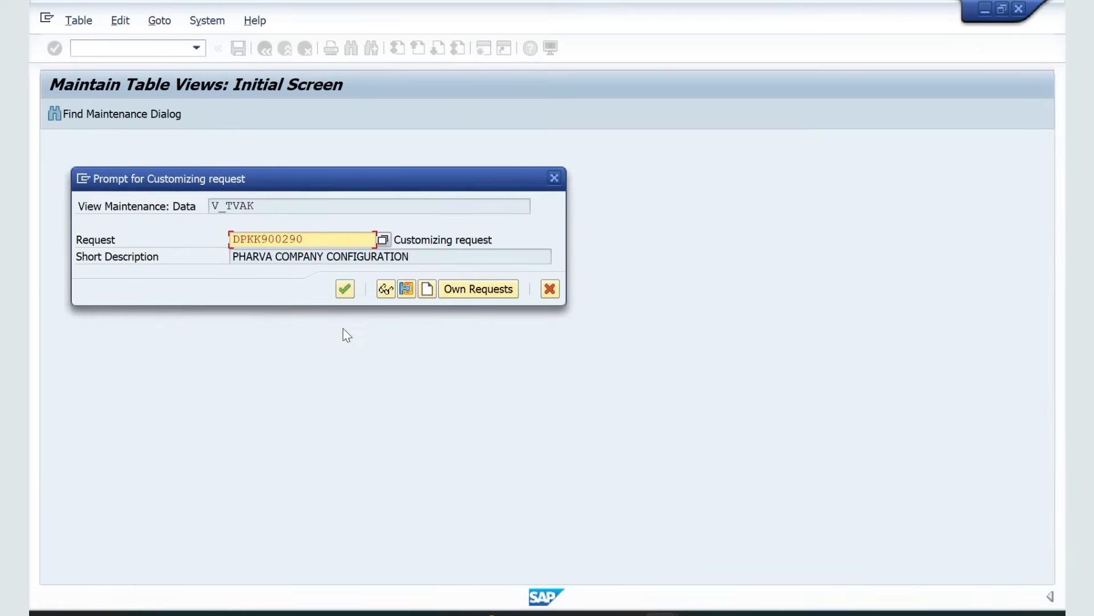
{"action": "left_click", "coordinate": [346, 288]}
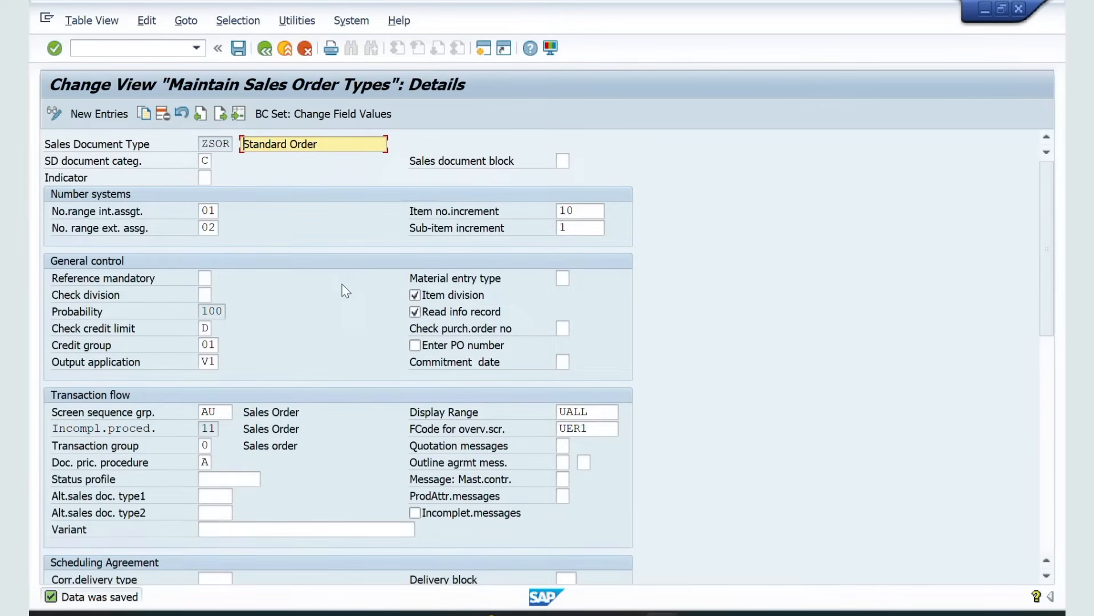
Start a new sales order with transaction VA01 using order type ZSOR and continue to the order overview.
{"action": "left_click", "coordinate": [120, 50]}
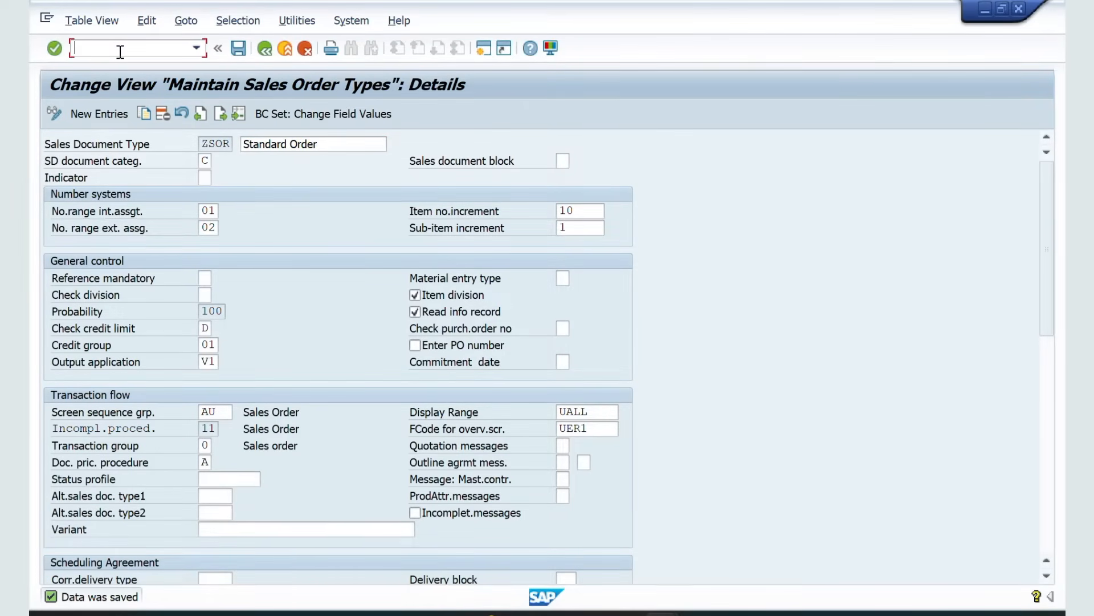
{"action": "type", "text": "/nva01"}
{"action": "key", "text": "Return"}
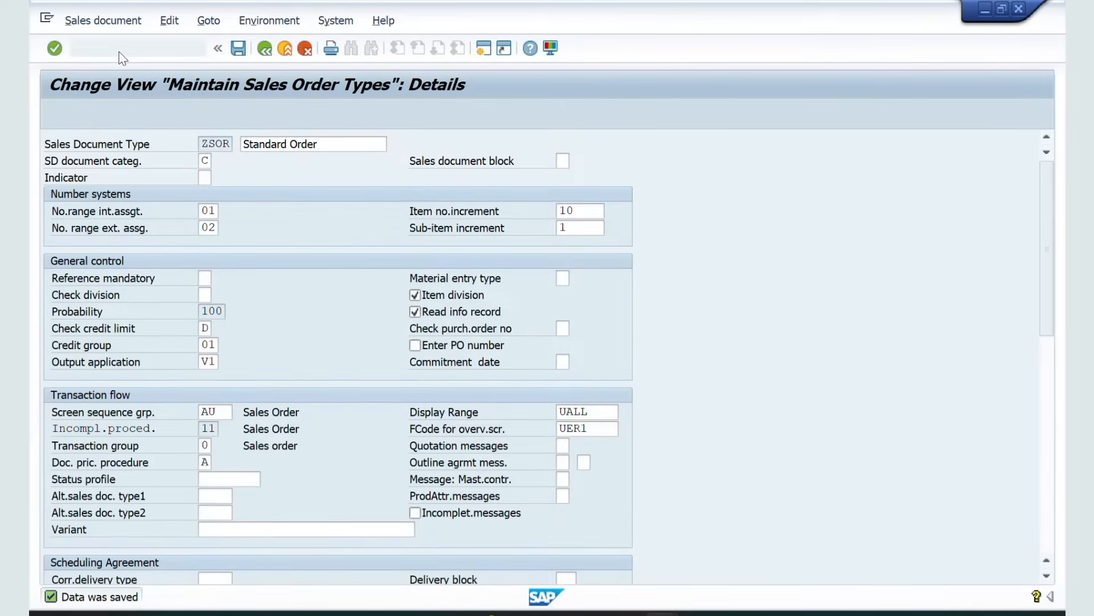
{"action": "key", "text": "Down"}
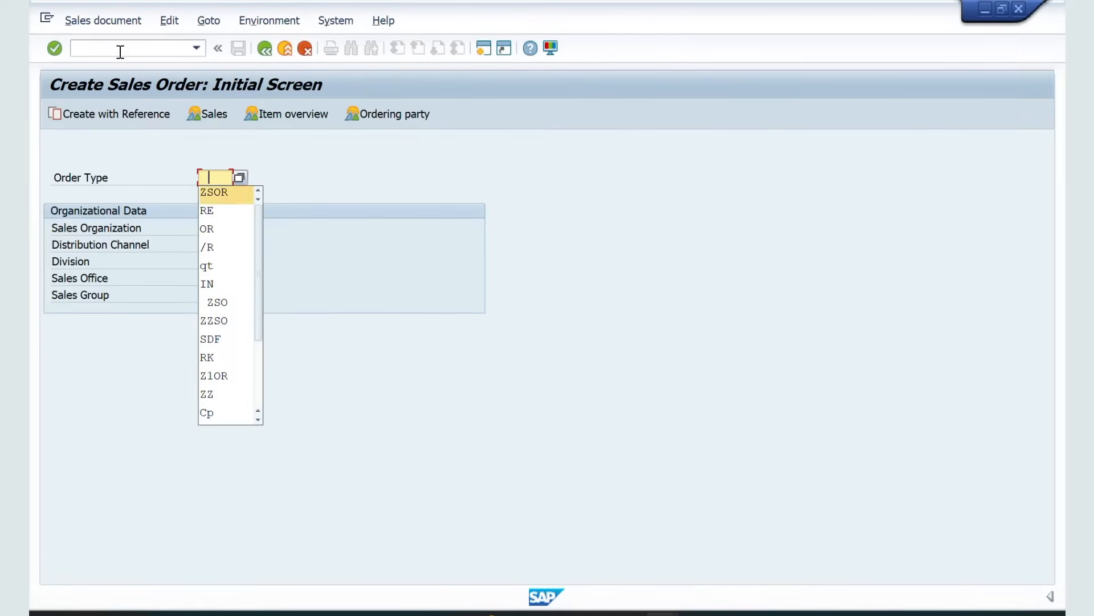
{"action": "key", "text": "Return"}
{"action": "key", "text": "Tab"}
{"action": "key", "text": "Tab"}
{"action": "key", "text": "Return"}
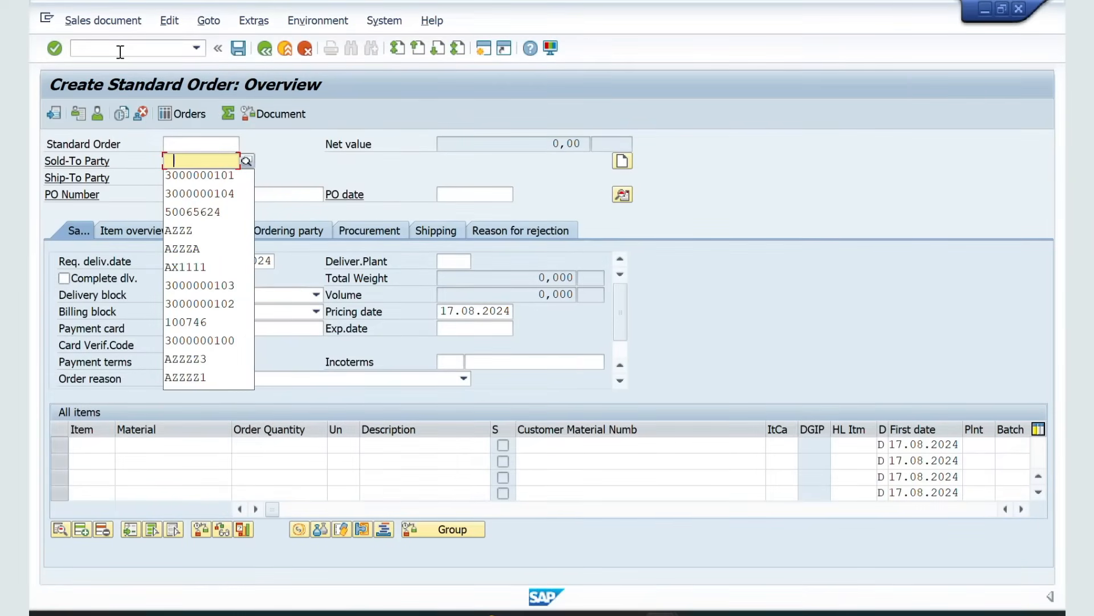
Choose Vilok Wholeseller's as the order's sold-to party and enter the purchase order number.
{"action": "key", "text": "Down"}
{"action": "key", "text": "Return"}
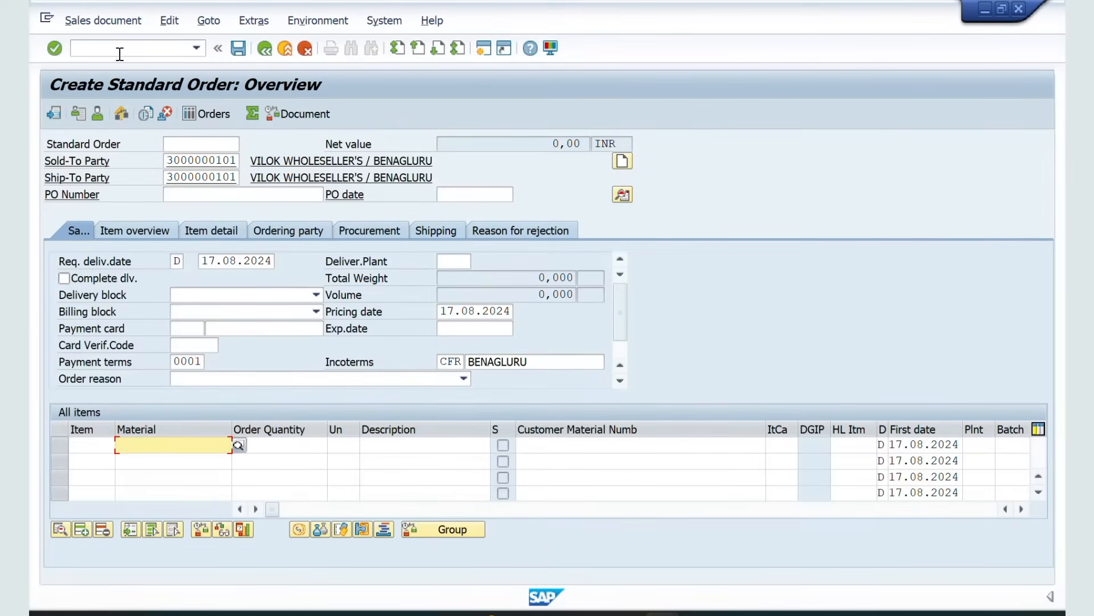
{"action": "left_click", "coordinate": [195, 194]}
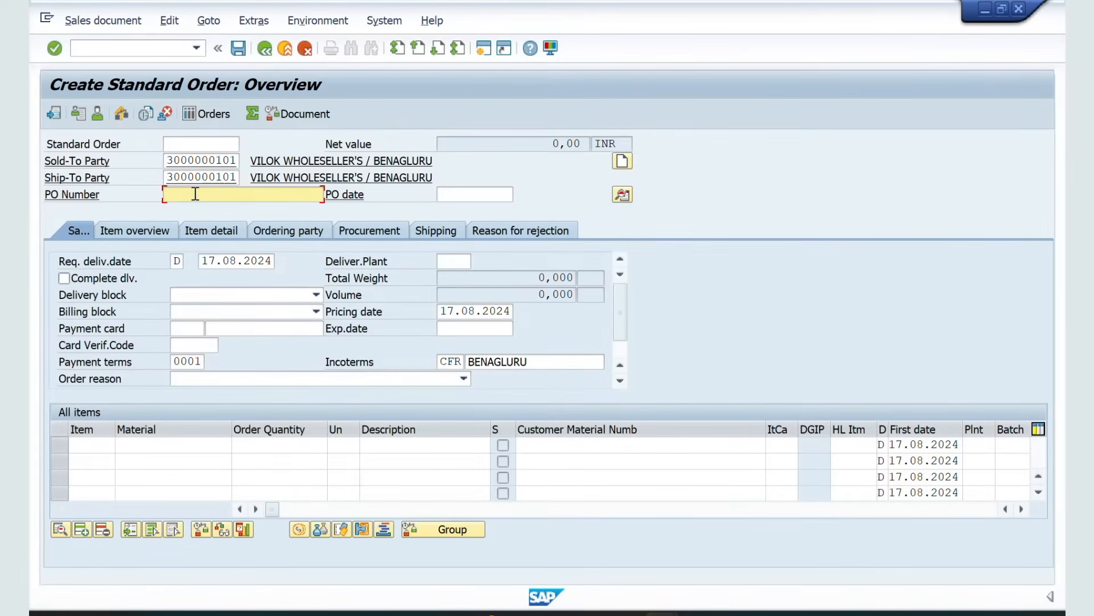
{"action": "type", "text": "PIODHD"}
{"action": "key", "text": "Return"}
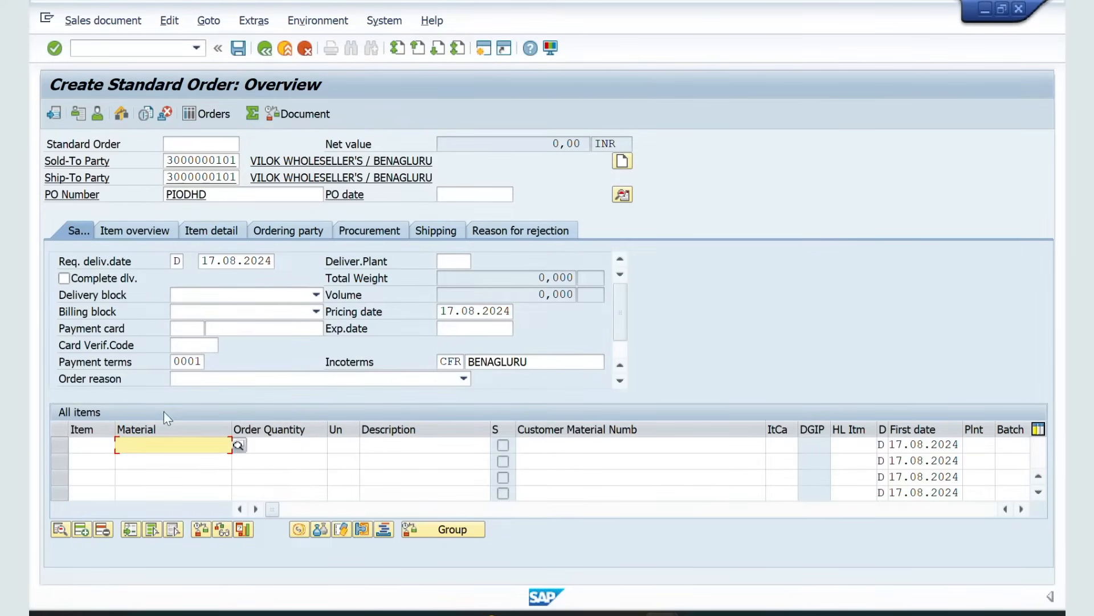
Add material 50065642 with an order quantity of 100 and check the order's incompletion log.
{"action": "key", "text": "BackSpace"}
{"action": "key", "text": "Down"}
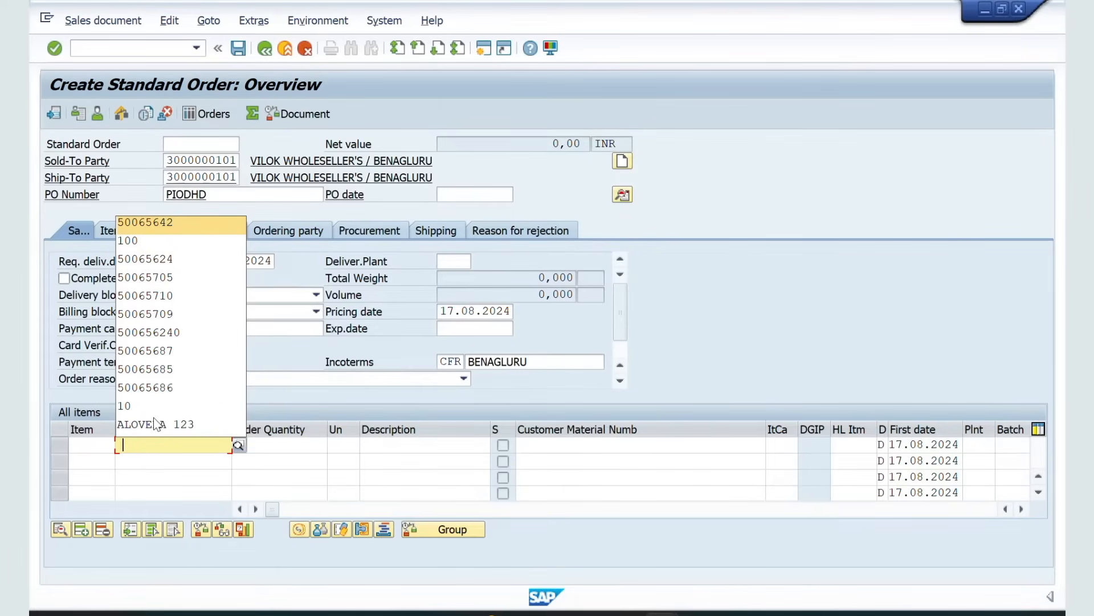
{"action": "key", "text": "Return"}
{"action": "key", "text": "Tab"}
{"action": "type", "text": "100"}
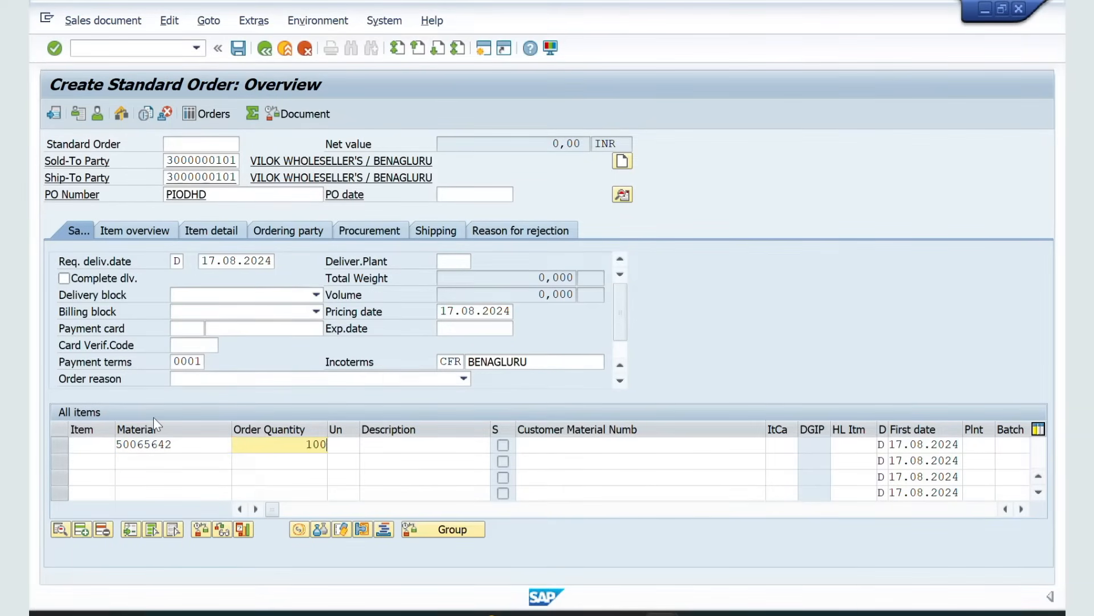
{"action": "key", "text": "Return"}
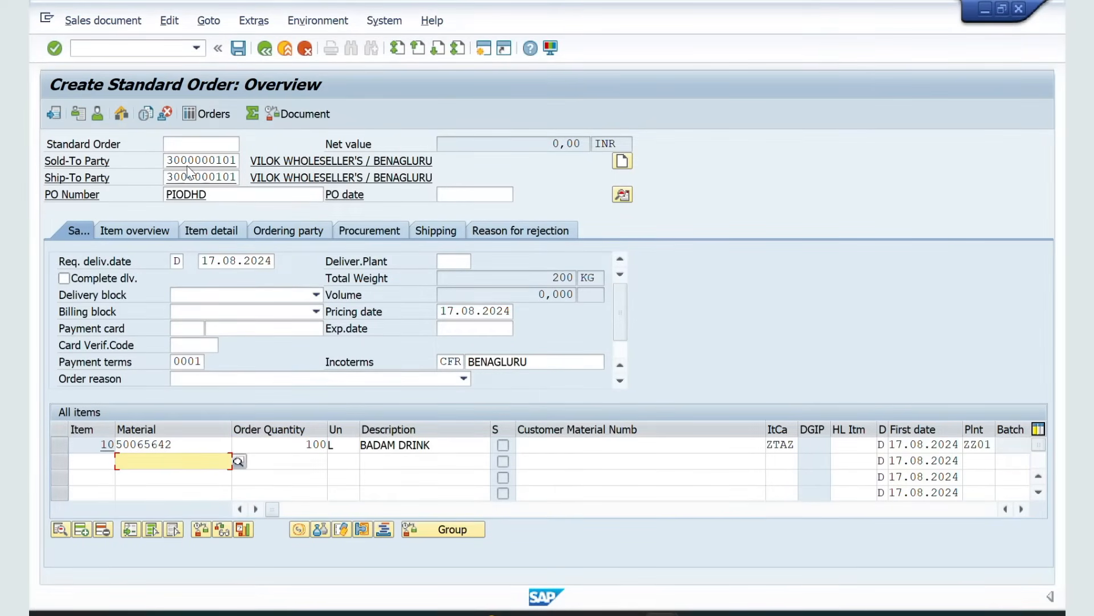
{"action": "left_click", "coordinate": [172, 22]}
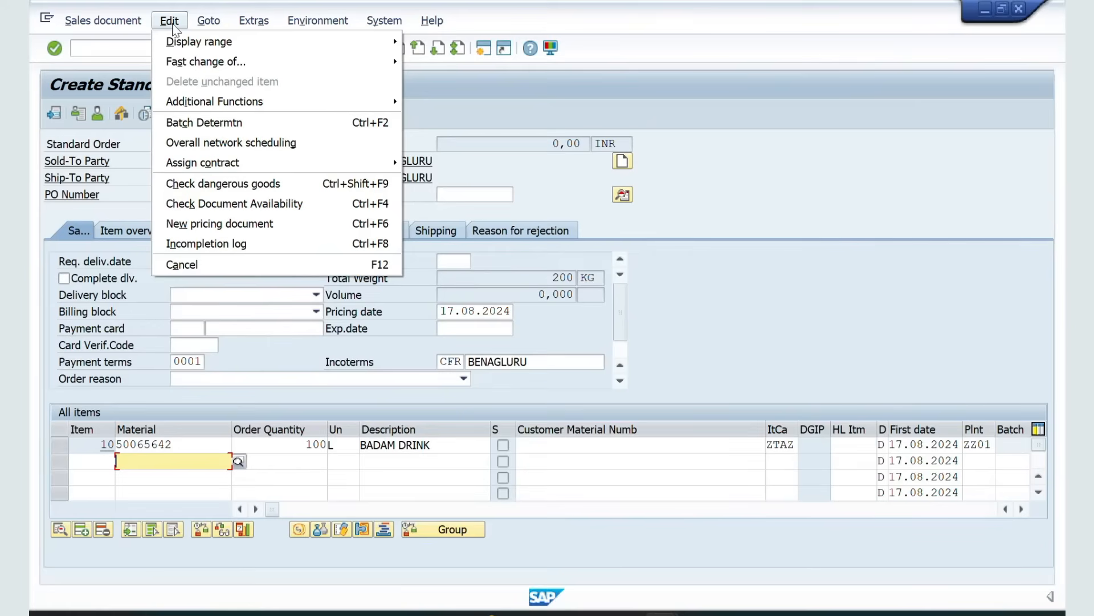
{"action": "left_click", "coordinate": [189, 250]}
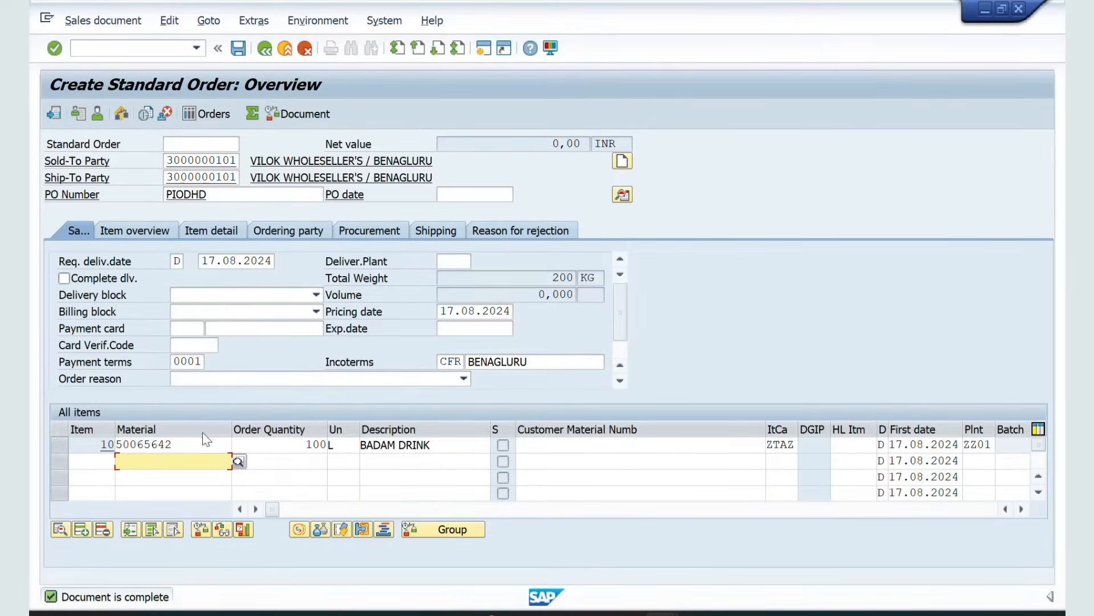
Add condition type PR00 with an amount of 150 to the pricing conditions of item 10.
{"action": "left_click_drag", "start_coordinate": [548, 144], "coordinate": [574, 144]}
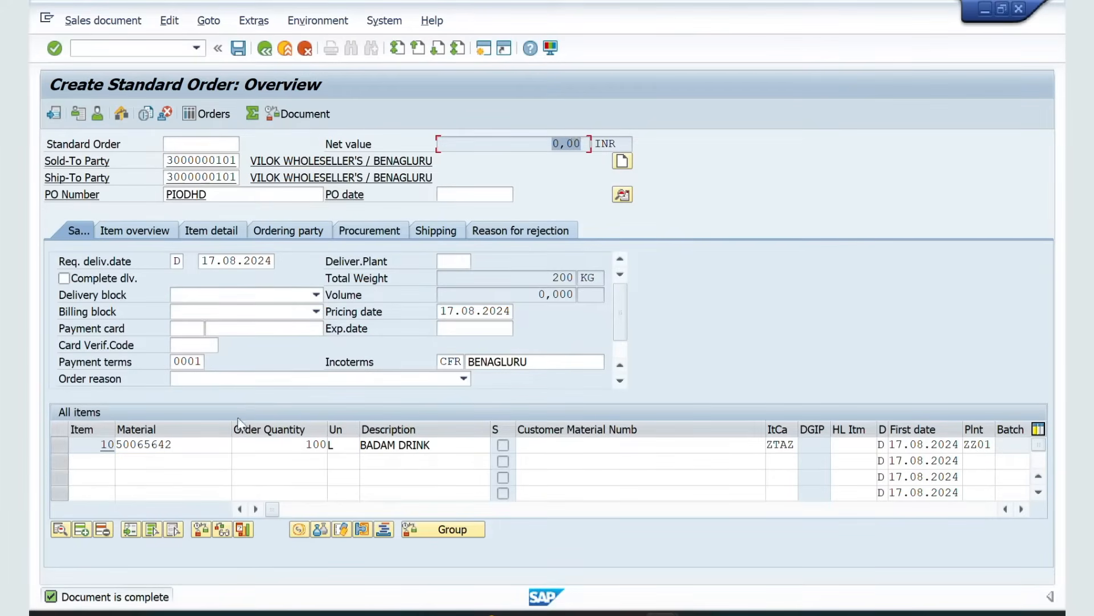
{"action": "double_click", "coordinate": [183, 451]}
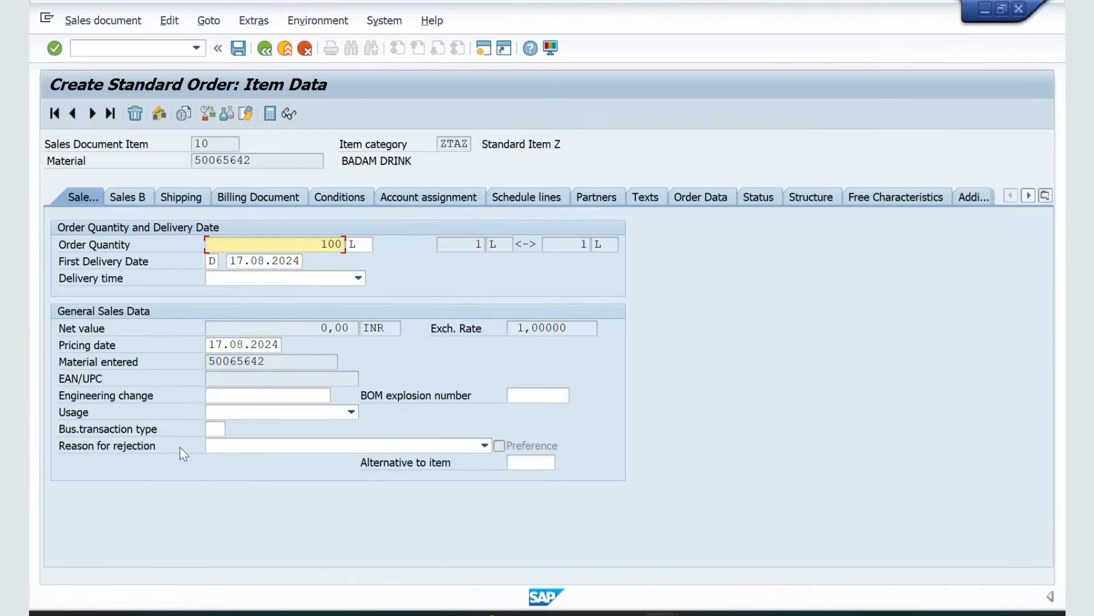
{"action": "left_click", "coordinate": [340, 197]}
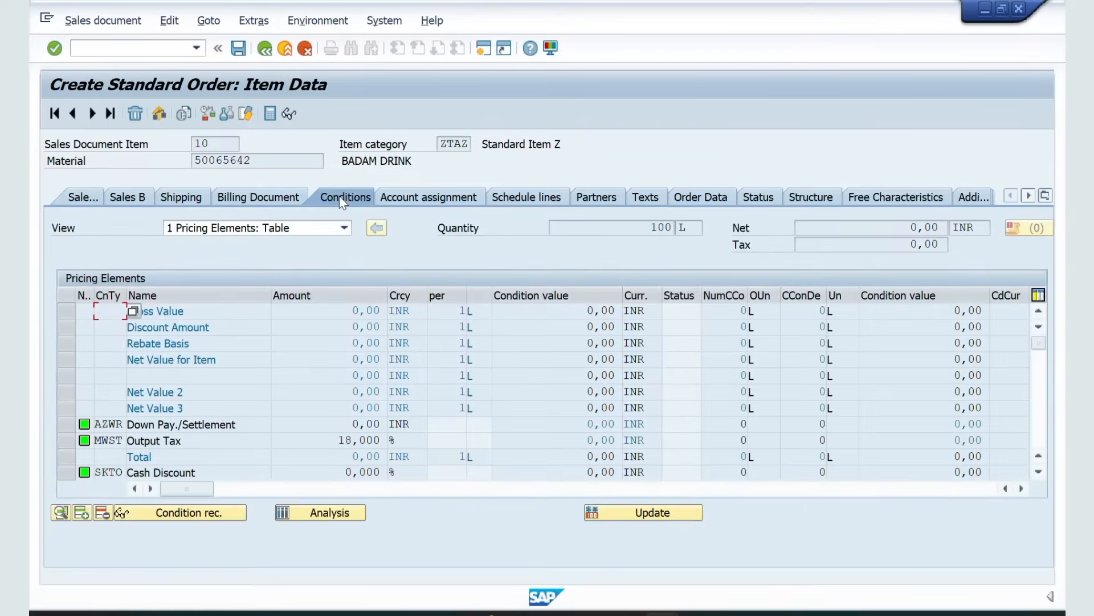
{"action": "left_click", "coordinate": [84, 517]}
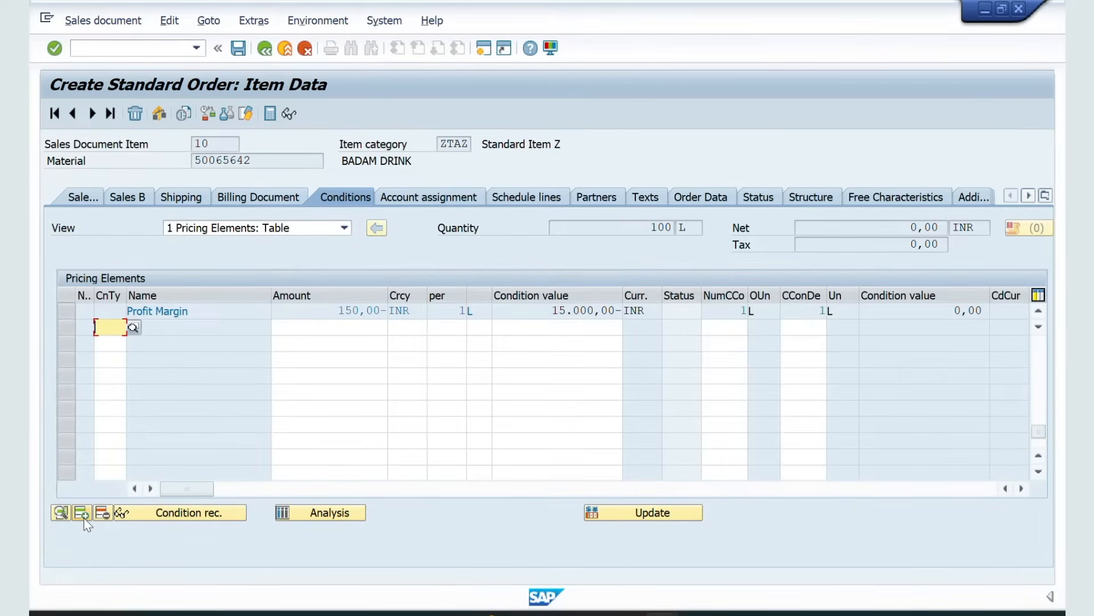
{"action": "type", "text": "PR00"}
{"action": "key", "text": "F4"}
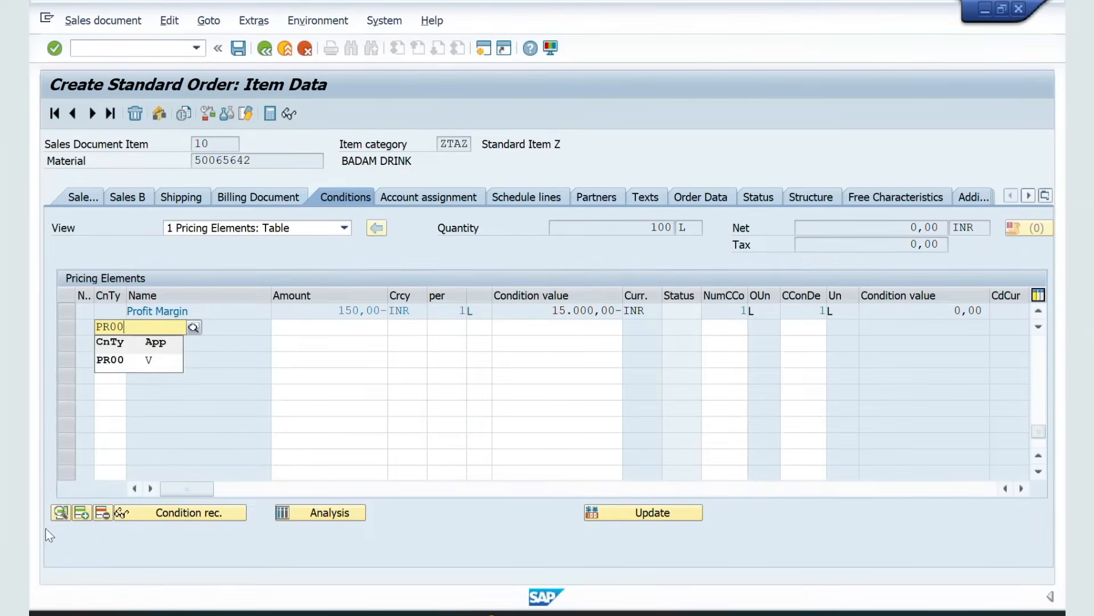
{"action": "left_click", "coordinate": [101, 363]}
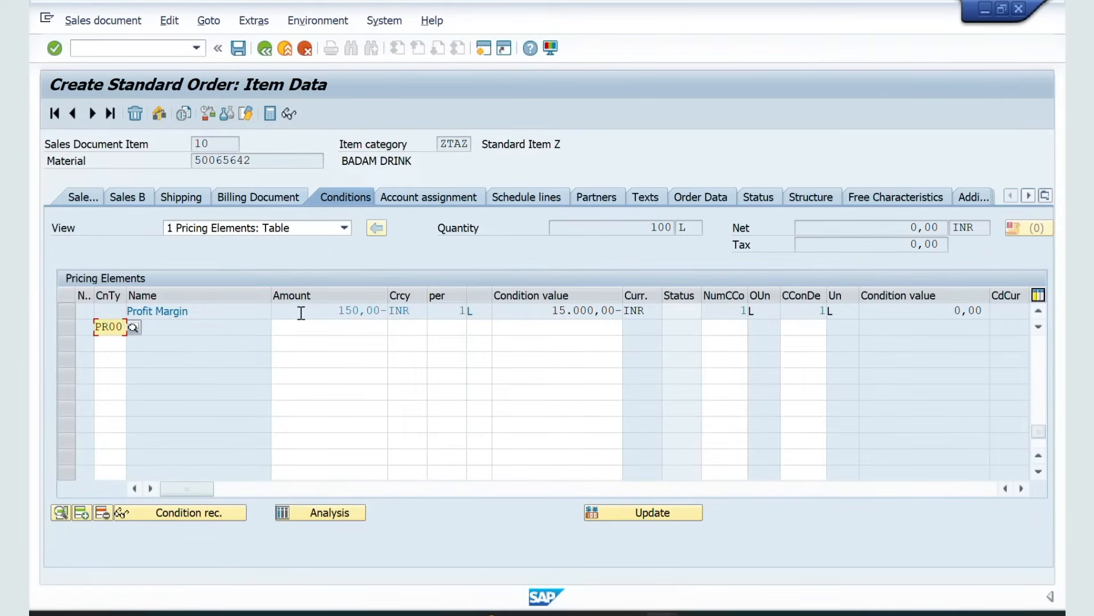
{"action": "left_click", "coordinate": [327, 329]}
{"action": "type", "text": "1"}
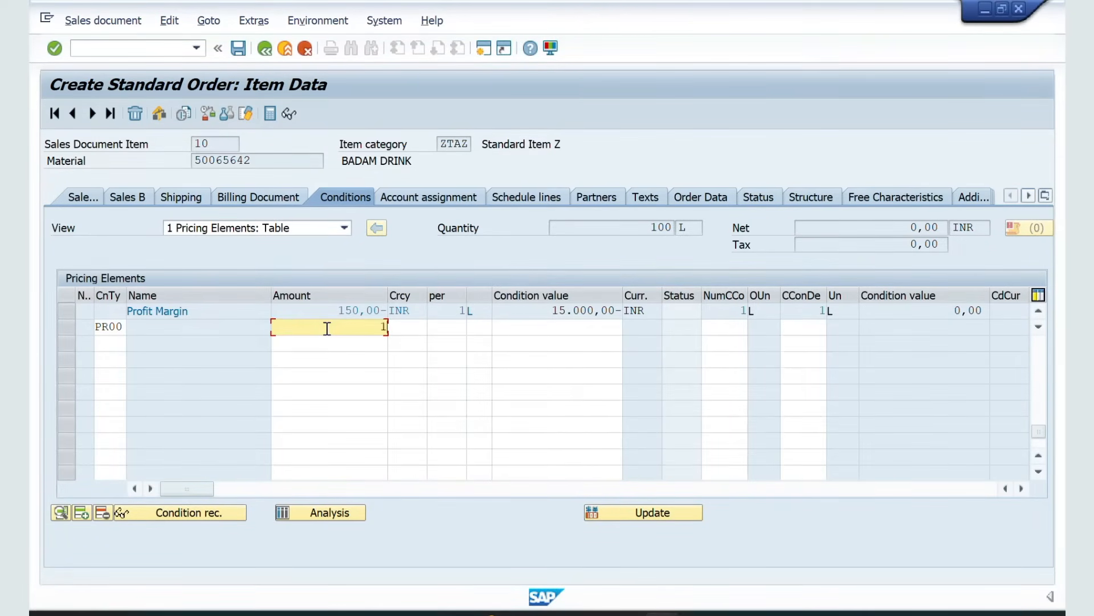
{"action": "type", "text": "50"}
{"action": "key", "text": "Return"}
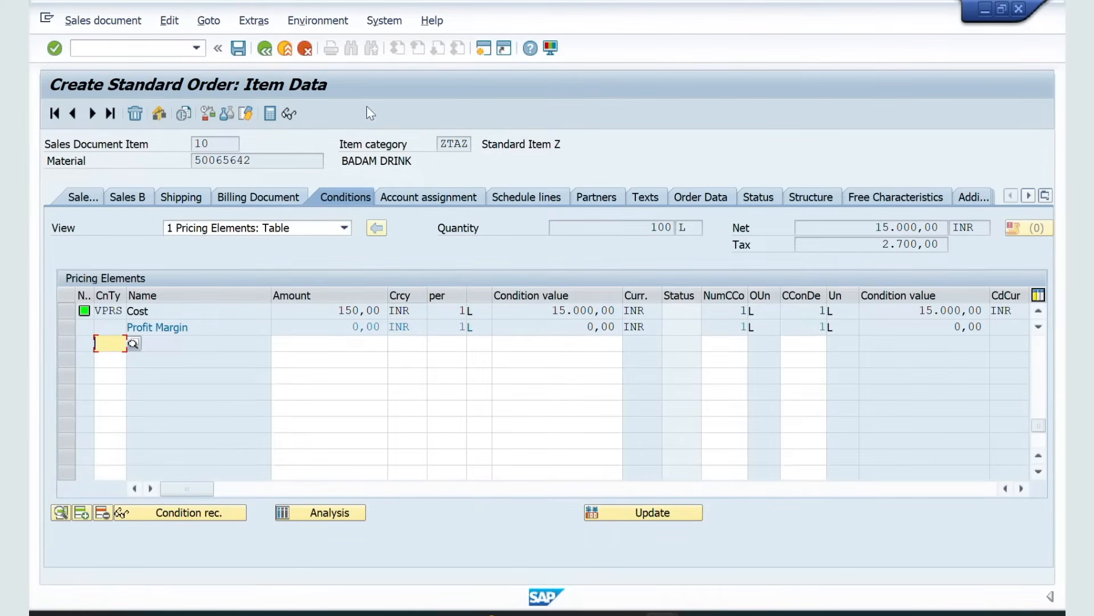
Check the order's incompletion log again, then save the order by creating its outbound delivery directly from it.
{"action": "left_click", "coordinate": [174, 23]}
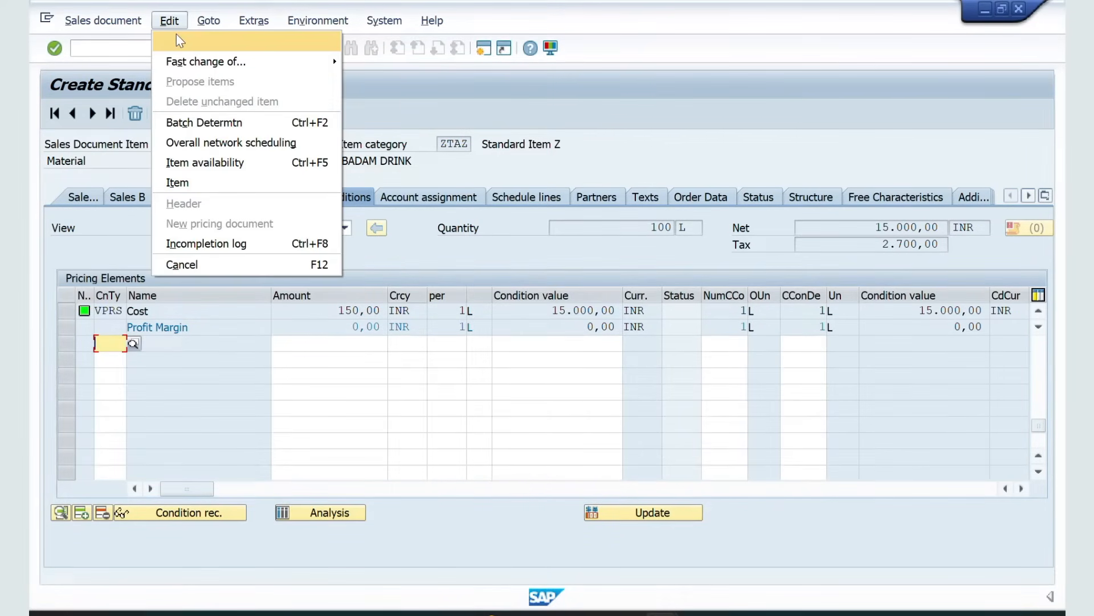
{"action": "left_click", "coordinate": [191, 242]}
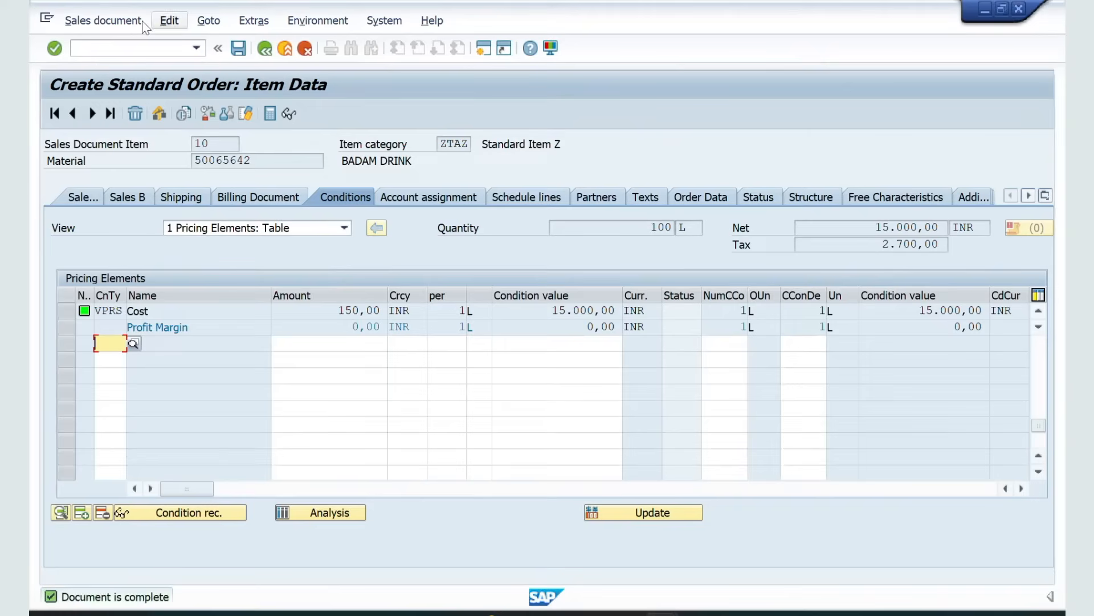
{"action": "left_click", "coordinate": [85, 23]}
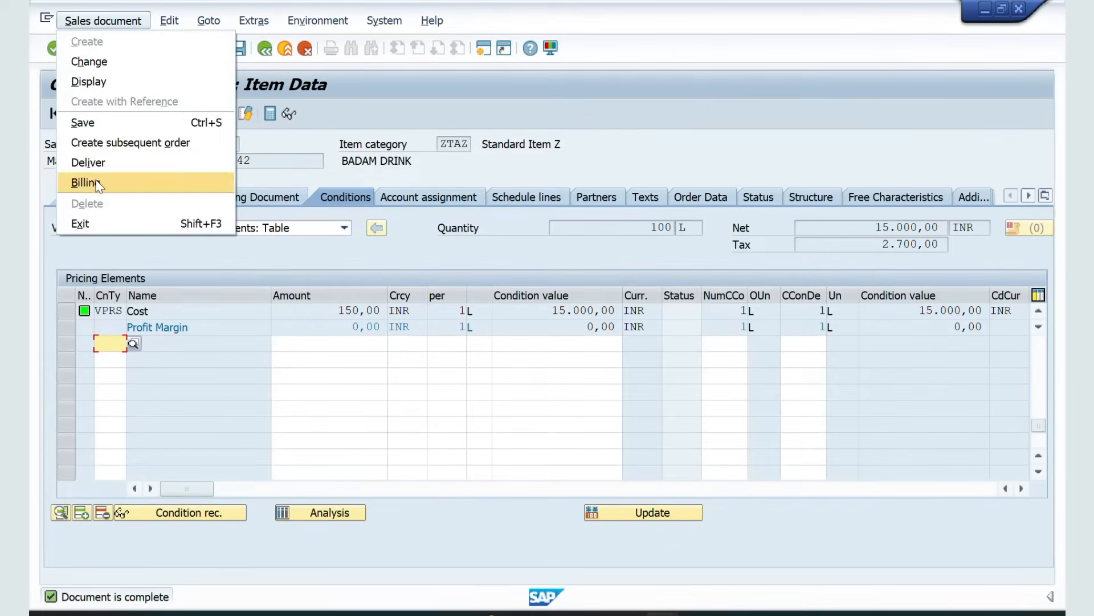
{"action": "left_click", "coordinate": [89, 162]}
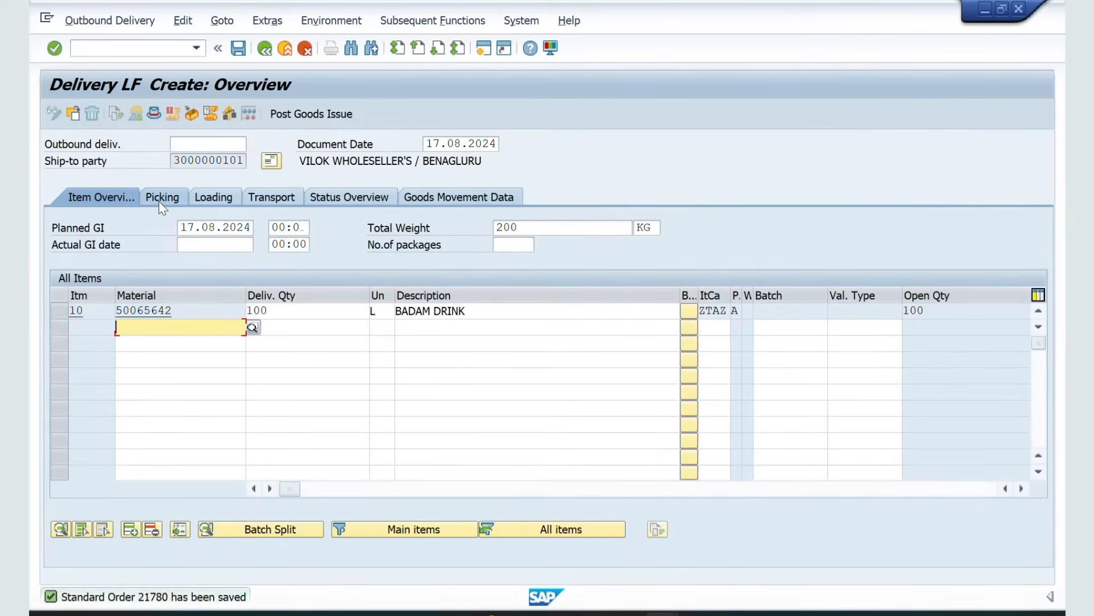
Set the picked quantity of delivery item 10 to 100.
{"action": "left_click", "coordinate": [163, 198]}
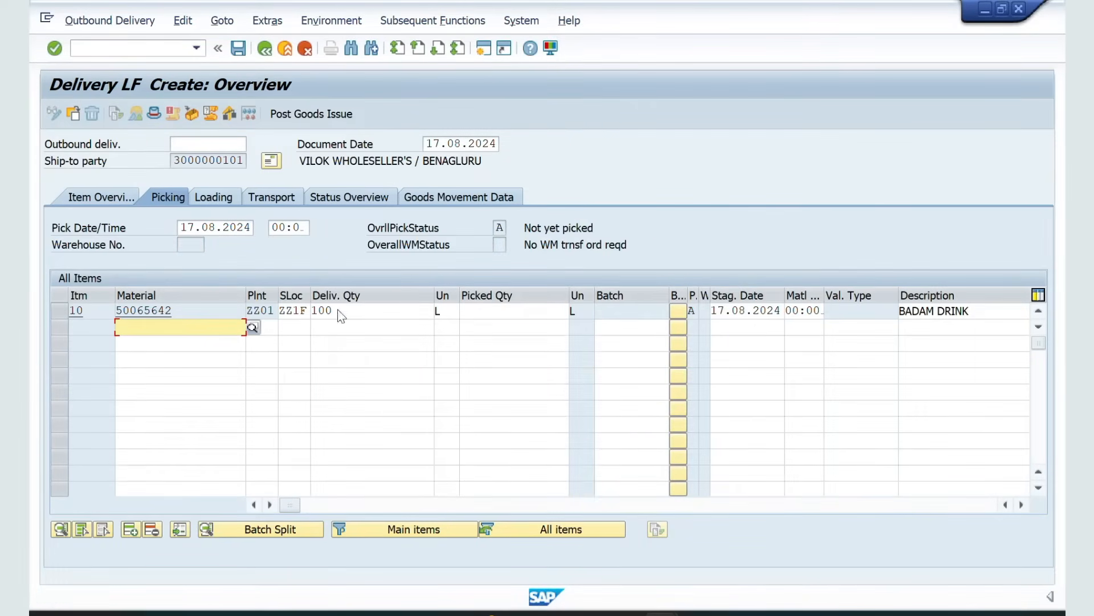
{"action": "left_click", "coordinate": [476, 313]}
{"action": "type", "text": "10"}
{"action": "left_click", "coordinate": [472, 325]}
{"action": "key", "text": "Return"}
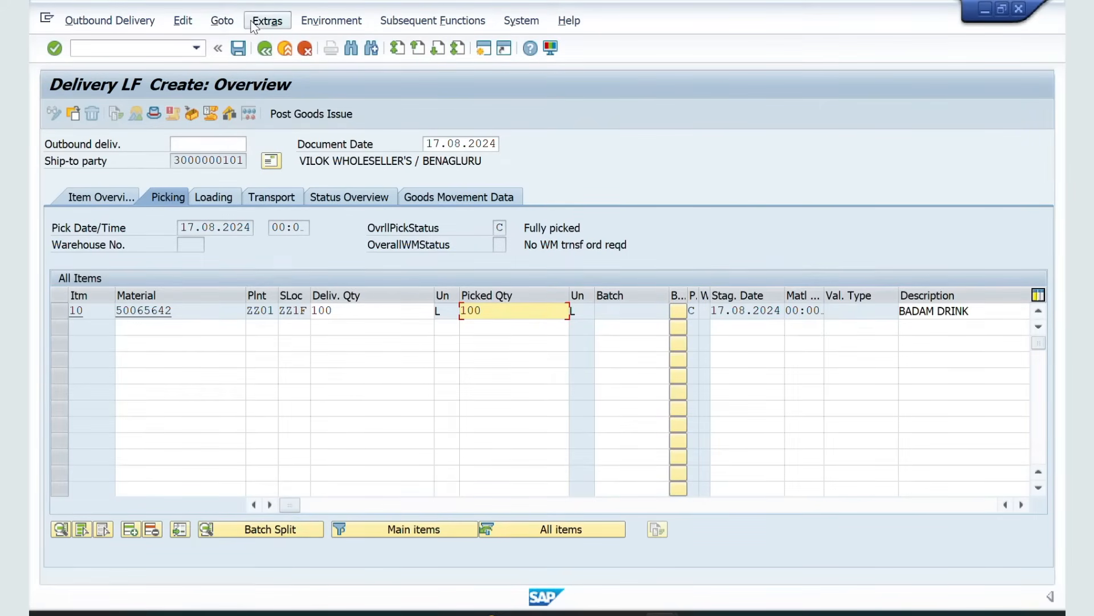
Check the delivery type in the header administration data and save the outbound delivery.
{"action": "left_click", "coordinate": [222, 21]}
{"action": "mouse_move", "coordinate": [244, 63]}
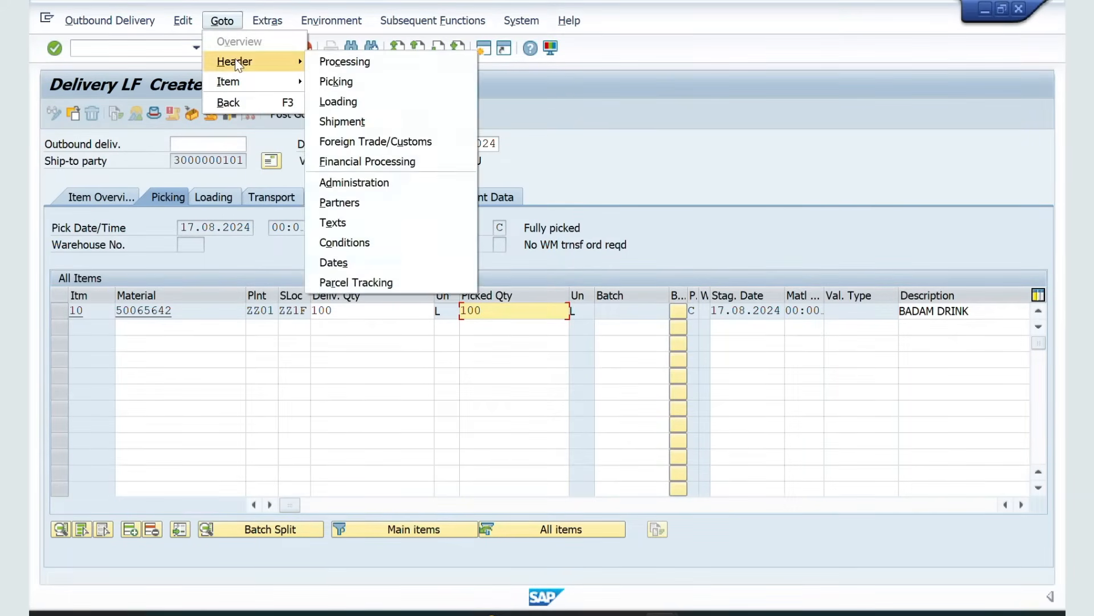
{"action": "left_click", "coordinate": [358, 183]}
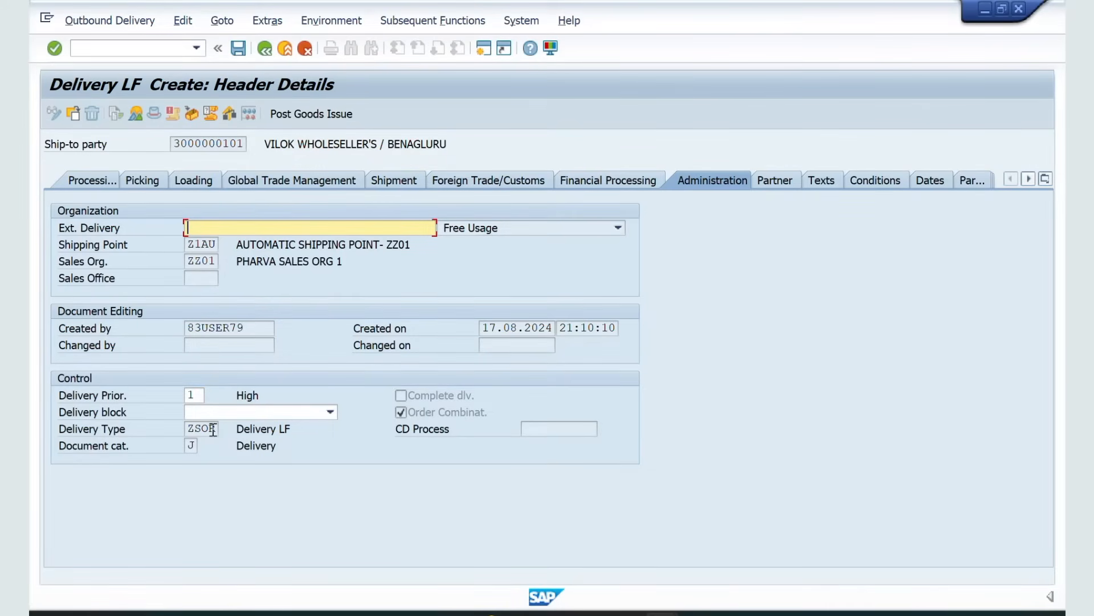
{"action": "left_click_drag", "start_coordinate": [212, 430], "coordinate": [182, 424]}
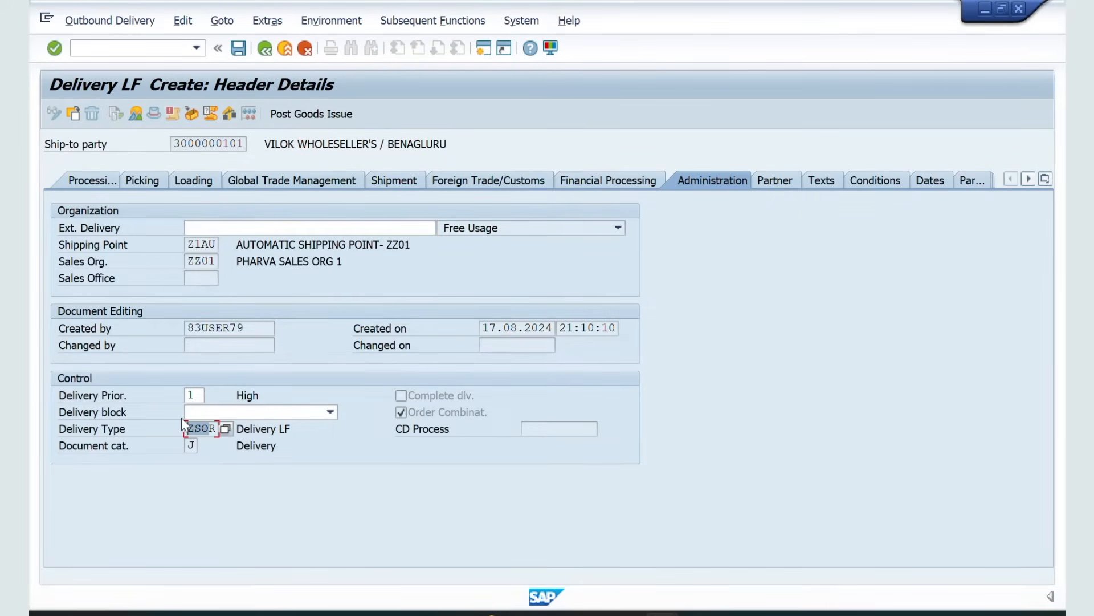
{"action": "left_click", "coordinate": [235, 50]}
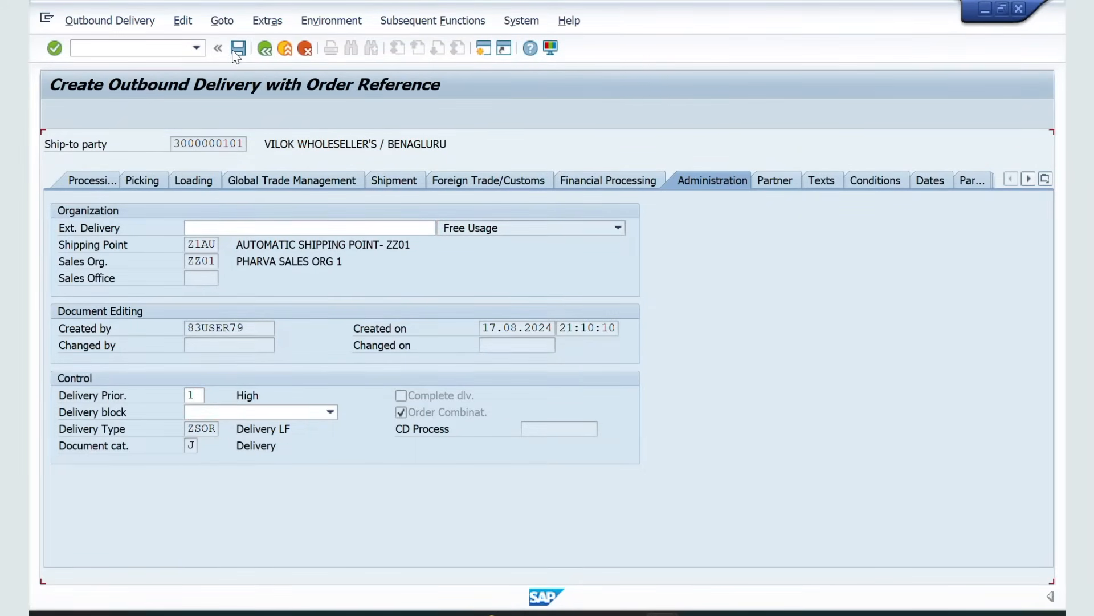
Try to create and save the billing document for the new delivery with transaction VF01.
{"action": "left_click", "coordinate": [139, 46]}
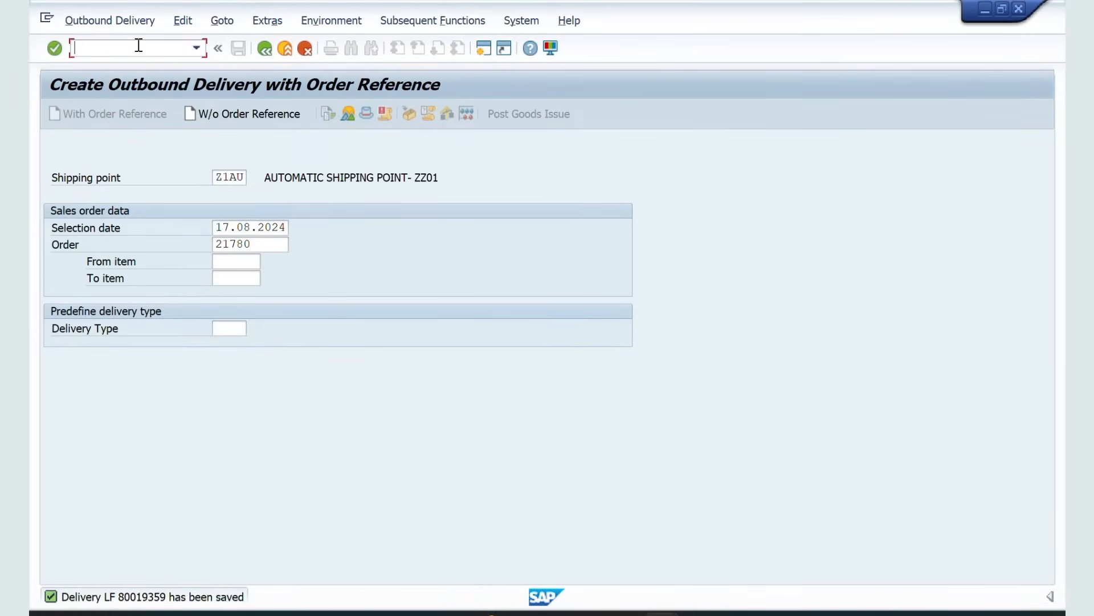
{"action": "type", "text": "/nvf01"}
{"action": "key", "text": "Return"}
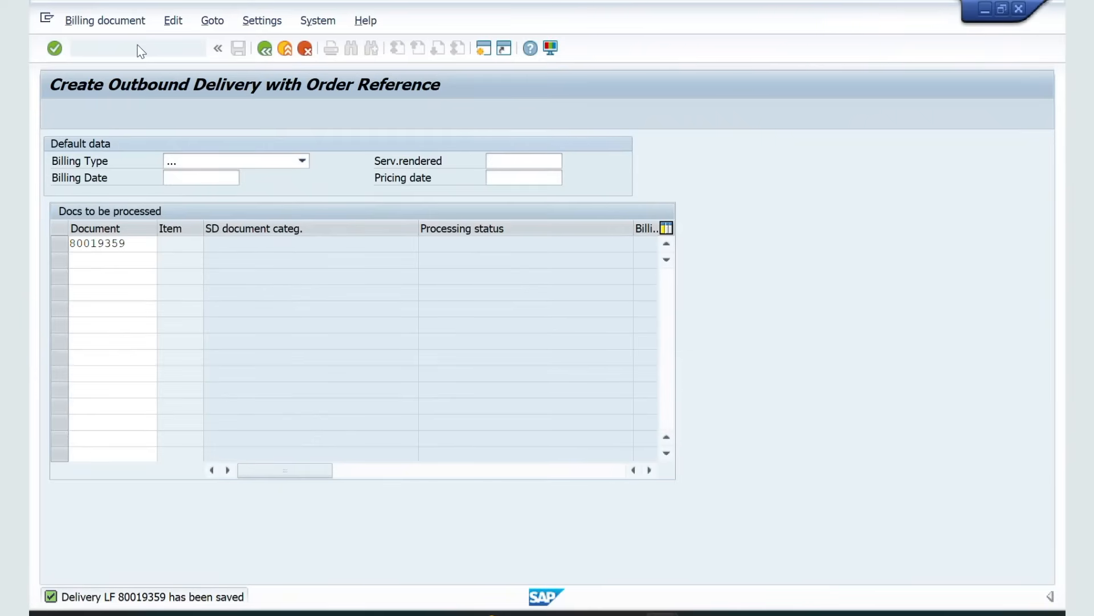
{"action": "key", "text": "ctrl+s"}
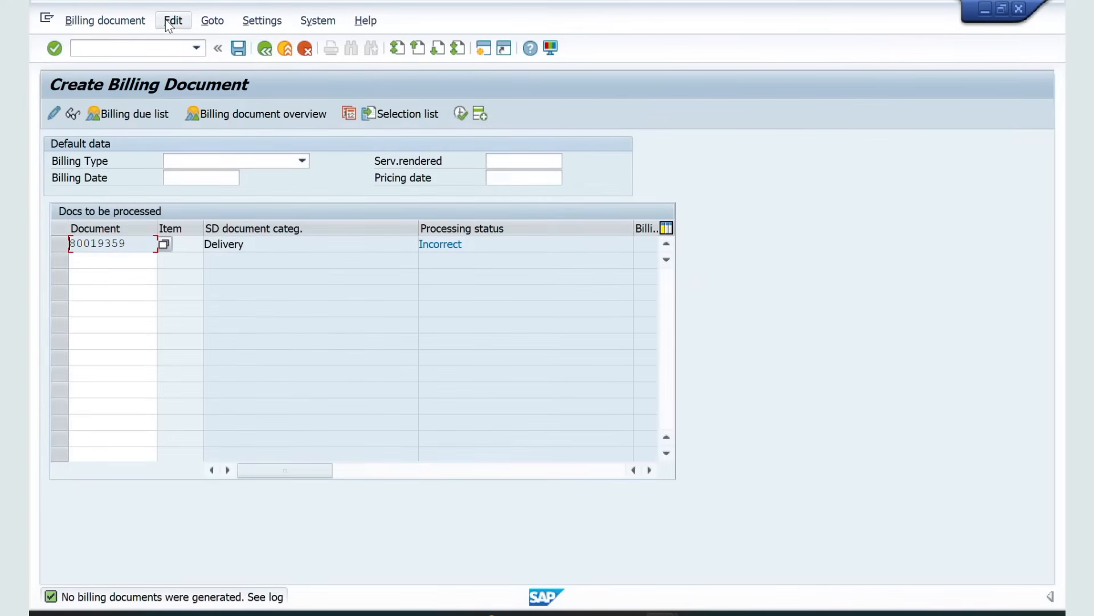
Open the outbound delivery in transaction VL02N and post its goods issue.
{"action": "left_click", "coordinate": [105, 53]}
{"action": "type", "text": "/NVL02N"}
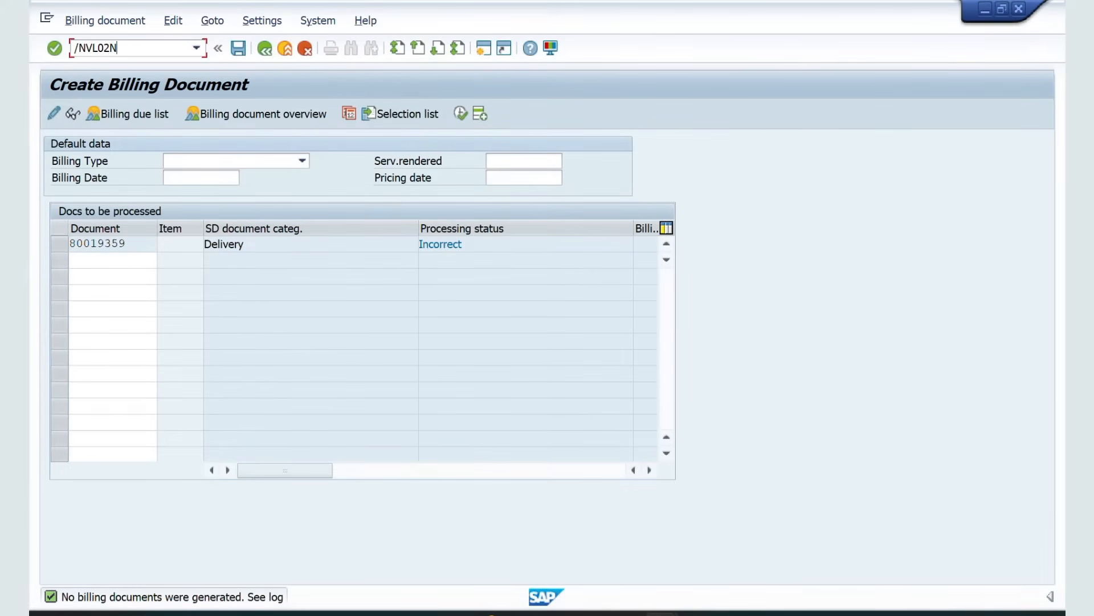
{"action": "key", "text": "Return"}
{"action": "key", "text": "Return"}
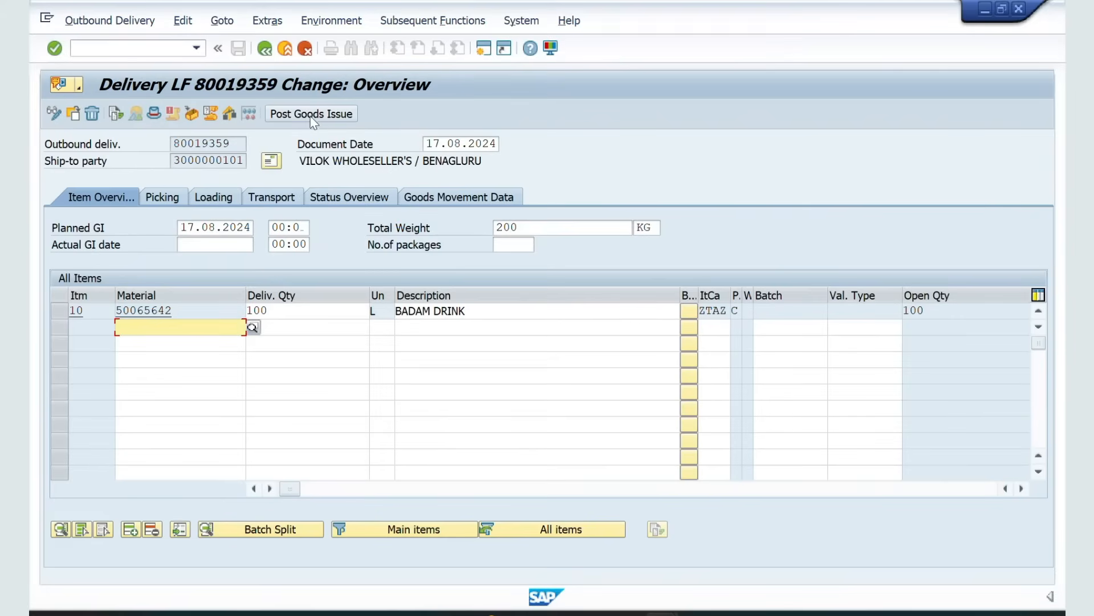
{"action": "left_click", "coordinate": [313, 114]}
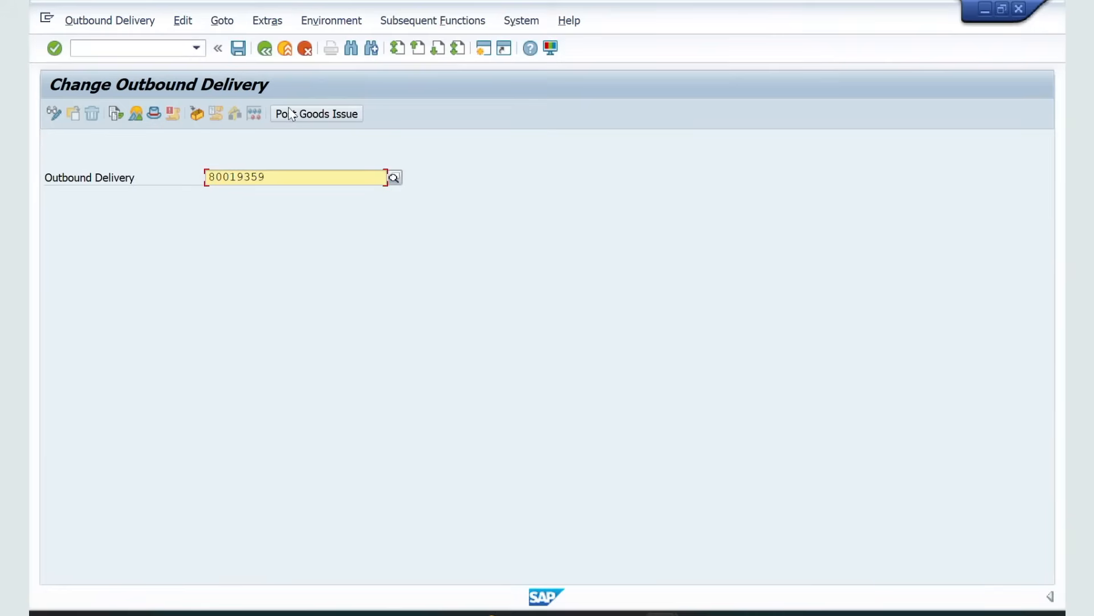
Create the ZSOR billing document for the delivery with transaction VF01 and save it.
{"action": "left_click", "coordinate": [117, 49]}
{"action": "type", "text": "/NVF01"}
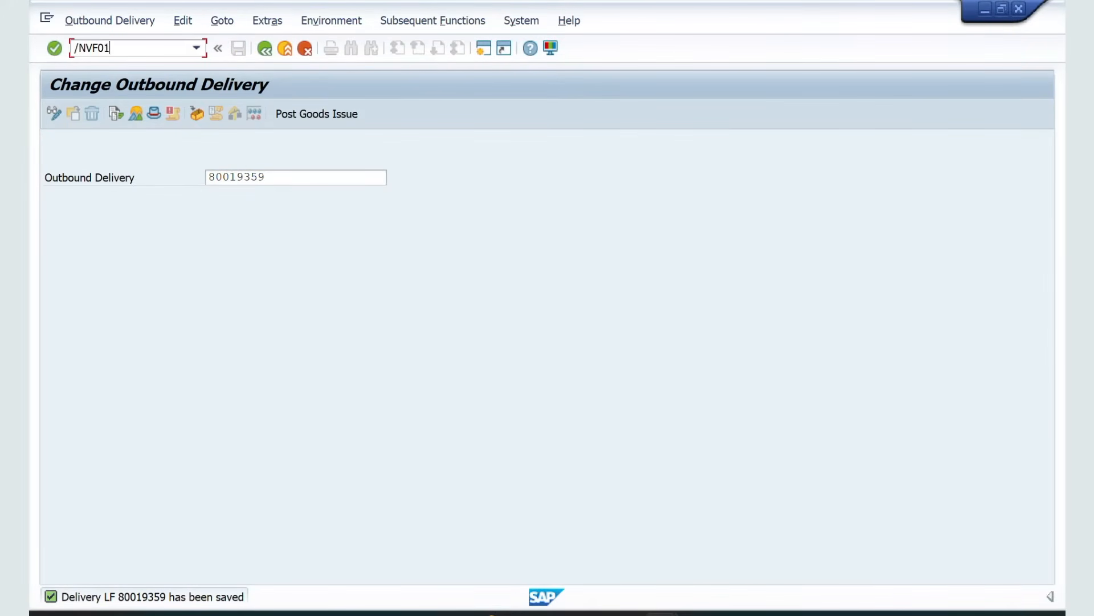
{"action": "key", "text": "Return"}
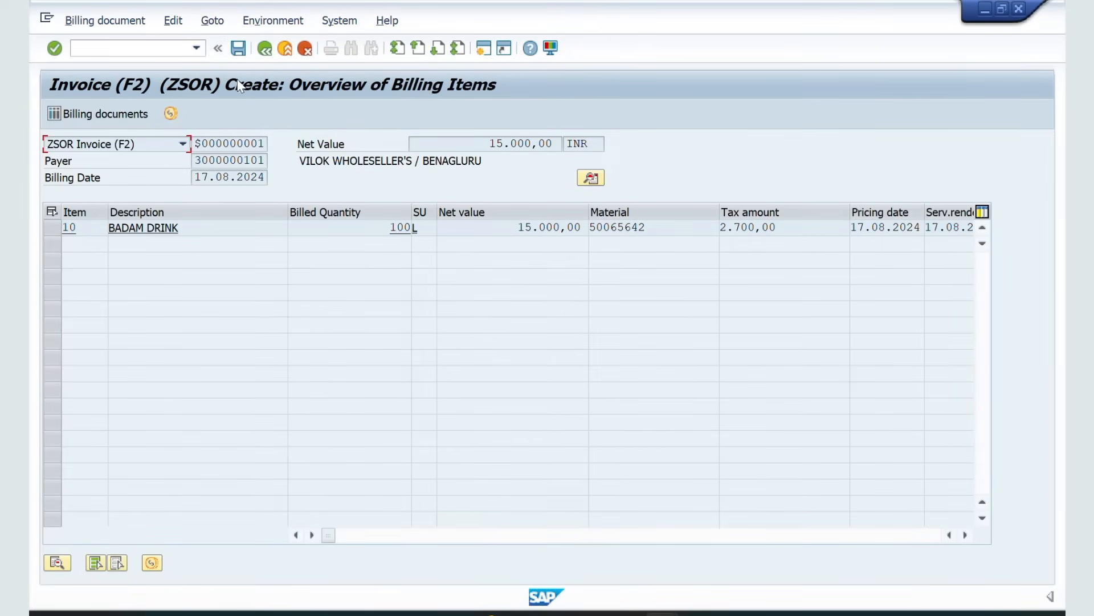
{"action": "left_click", "coordinate": [235, 50]}
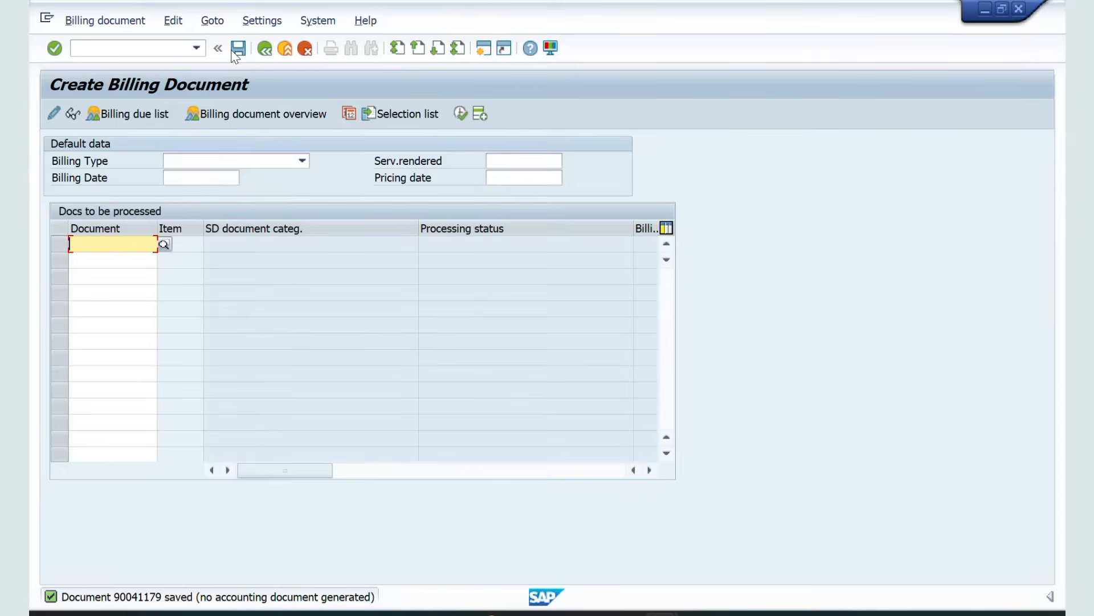
{"action": "left_click", "coordinate": [142, 46]}
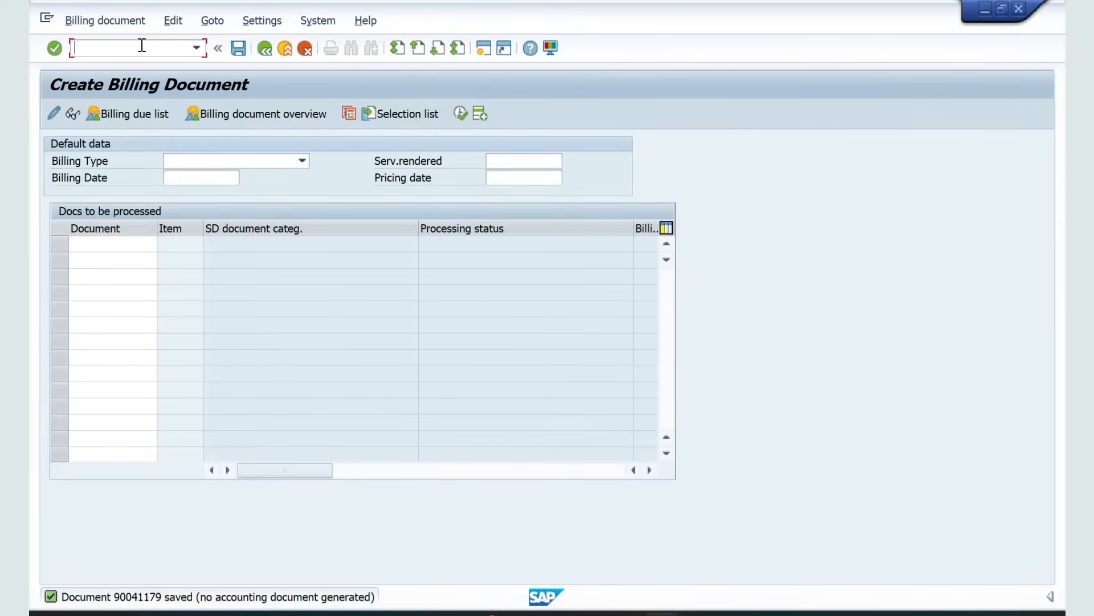
{"action": "type", "text": "/N"}
{"action": "key", "text": "Return"}
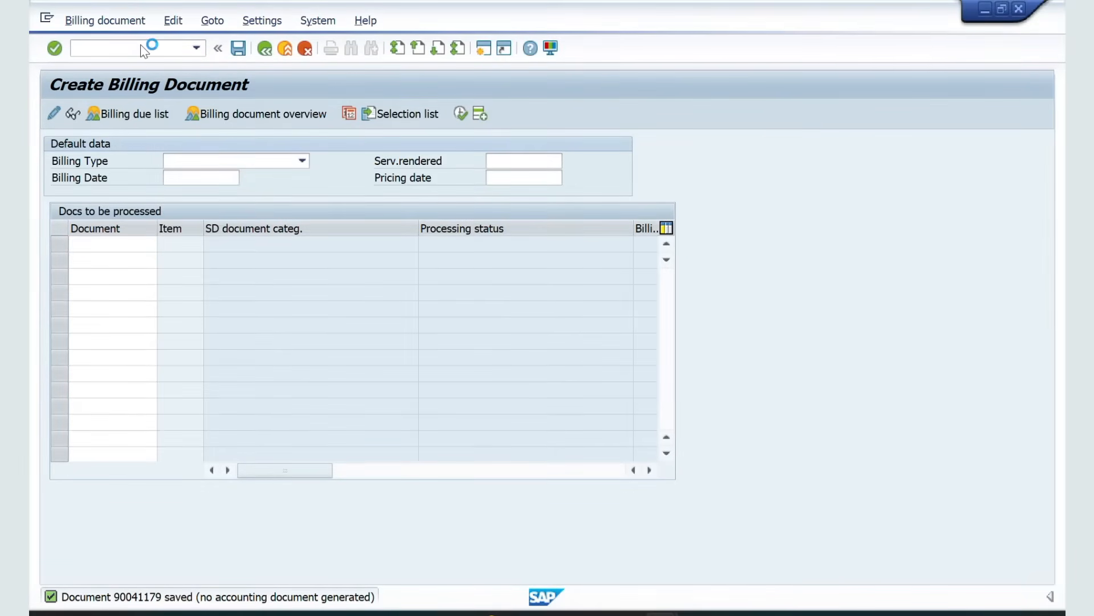
{"action": "type", "text": "V"}
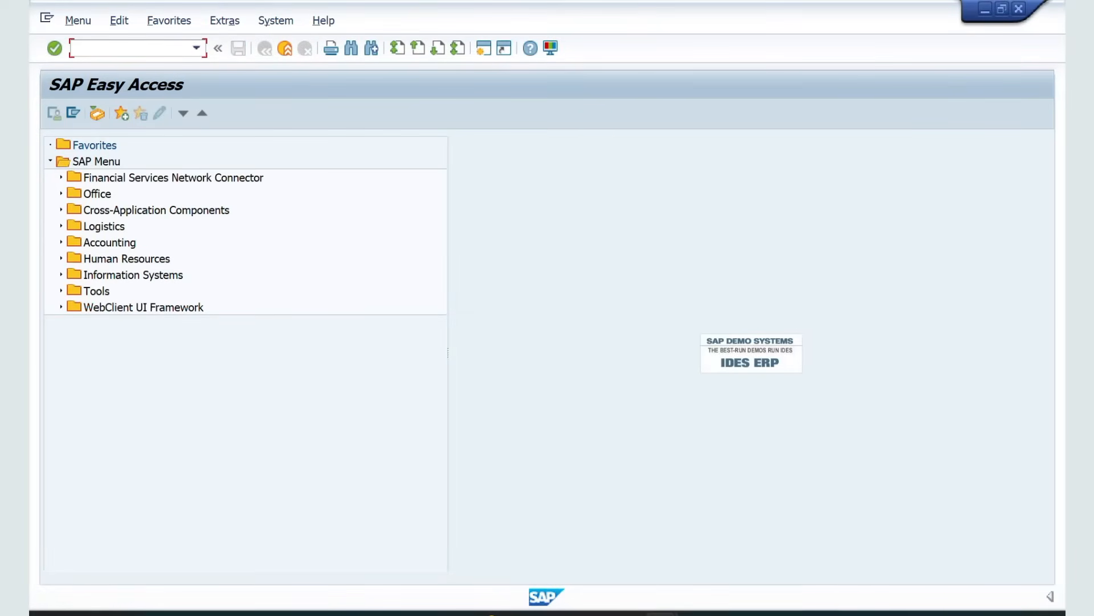
{"action": "type", "text": "VOF2"}
{"action": "key", "text": "Return"}
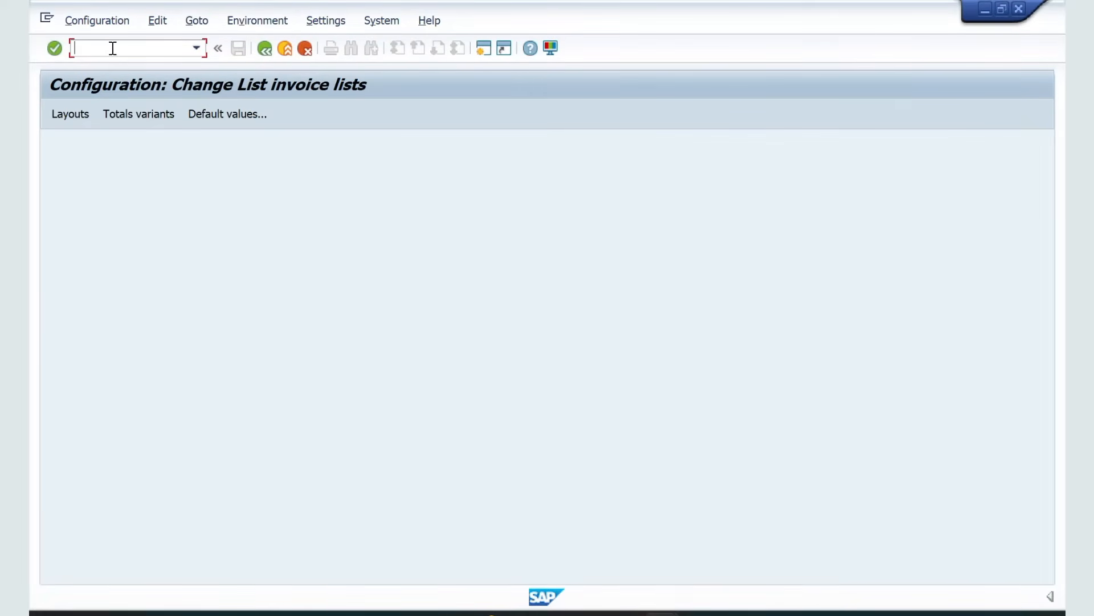
Open the details of billing type ZSOR in transaction VOFA.
{"action": "type", "text": "/NVOFA"}
{"action": "key", "text": "Return"}
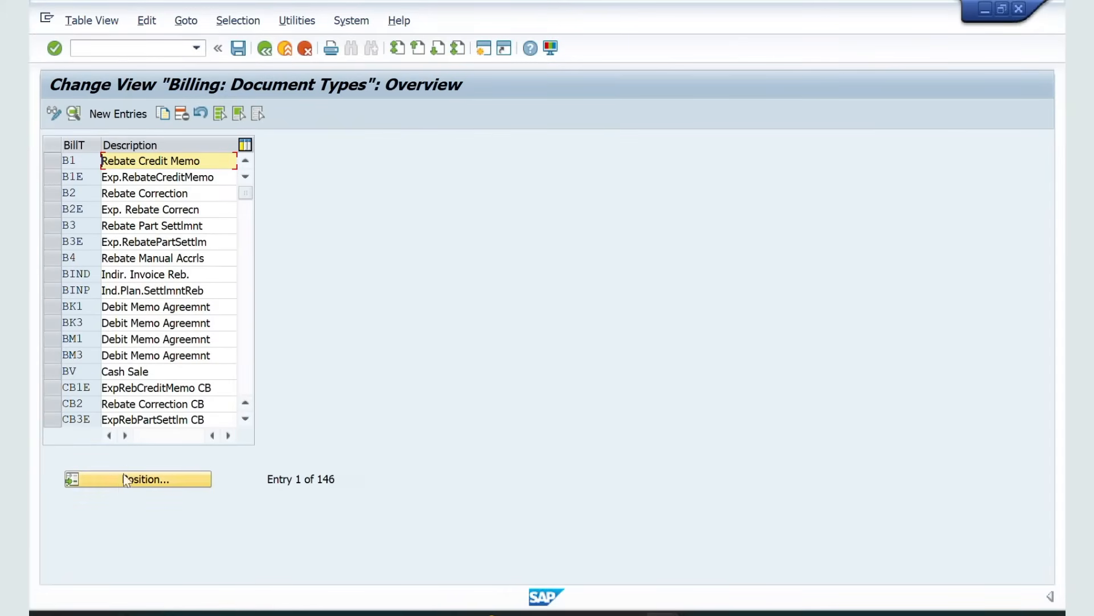
{"action": "left_click", "coordinate": [122, 483]}
{"action": "type", "text": "ZSOR"}
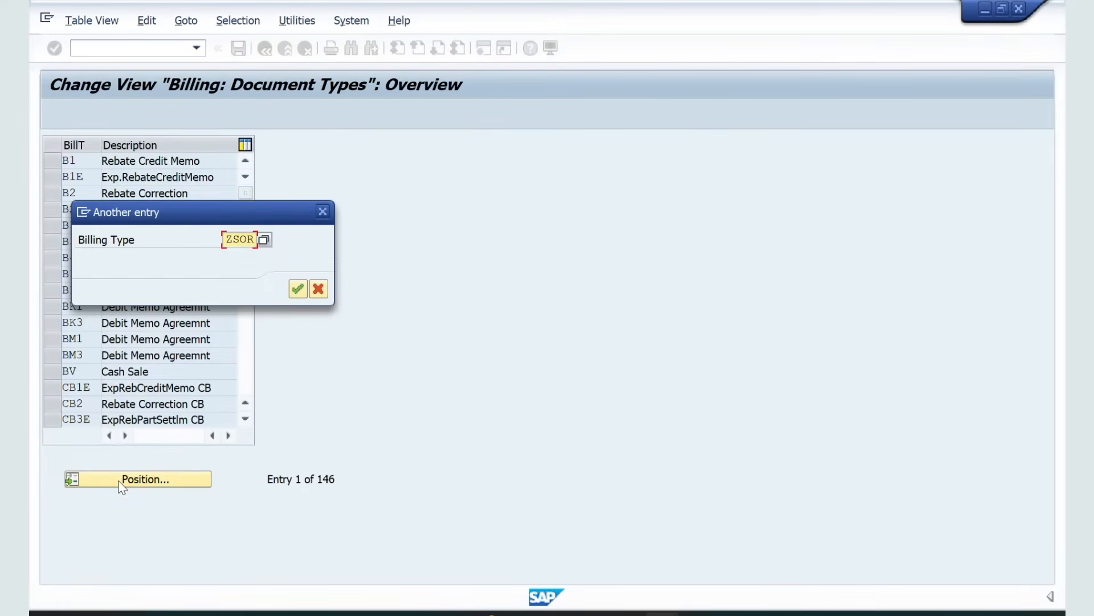
{"action": "key", "text": "Return"}
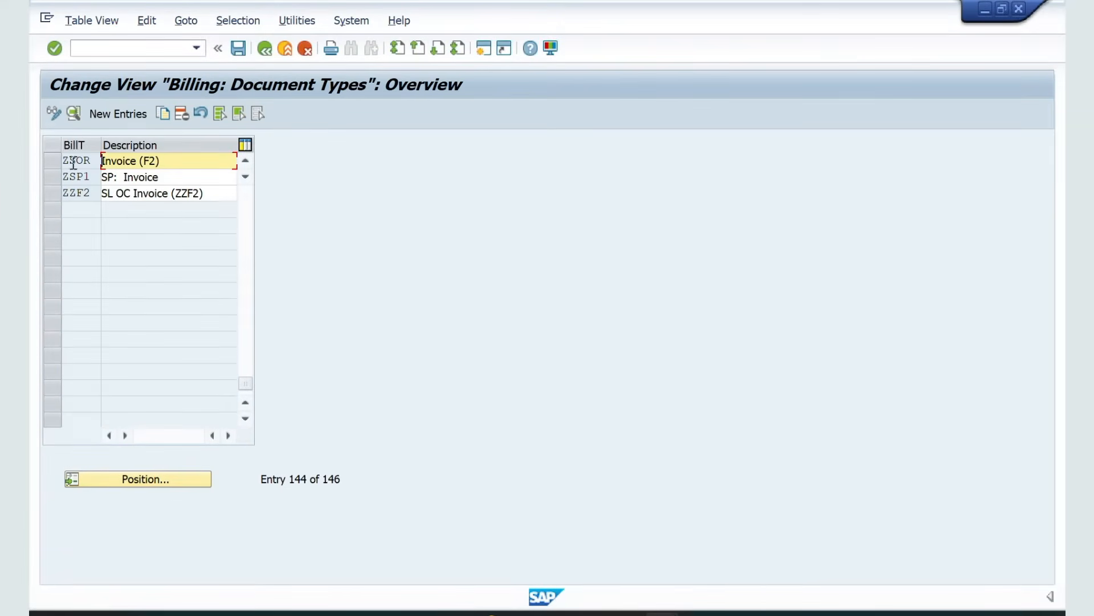
{"action": "double_click", "coordinate": [72, 163]}
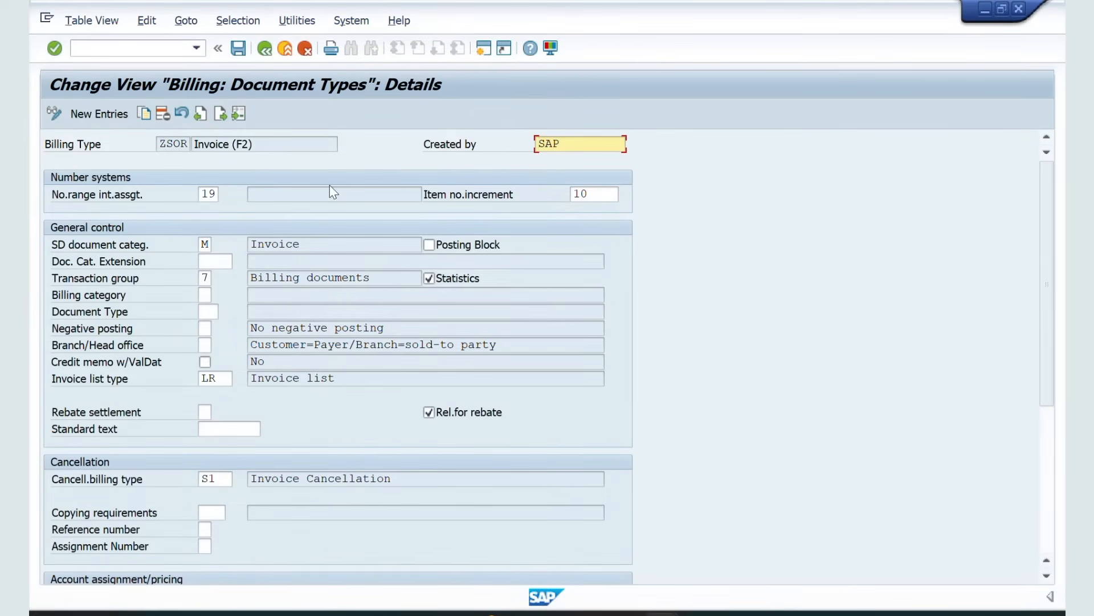
Examine the control settings of billing type ZSOR, especially its SD document category.
{"action": "scroll", "coordinate": [330, 185], "scroll_direction": "down", "scroll_amount": 1}
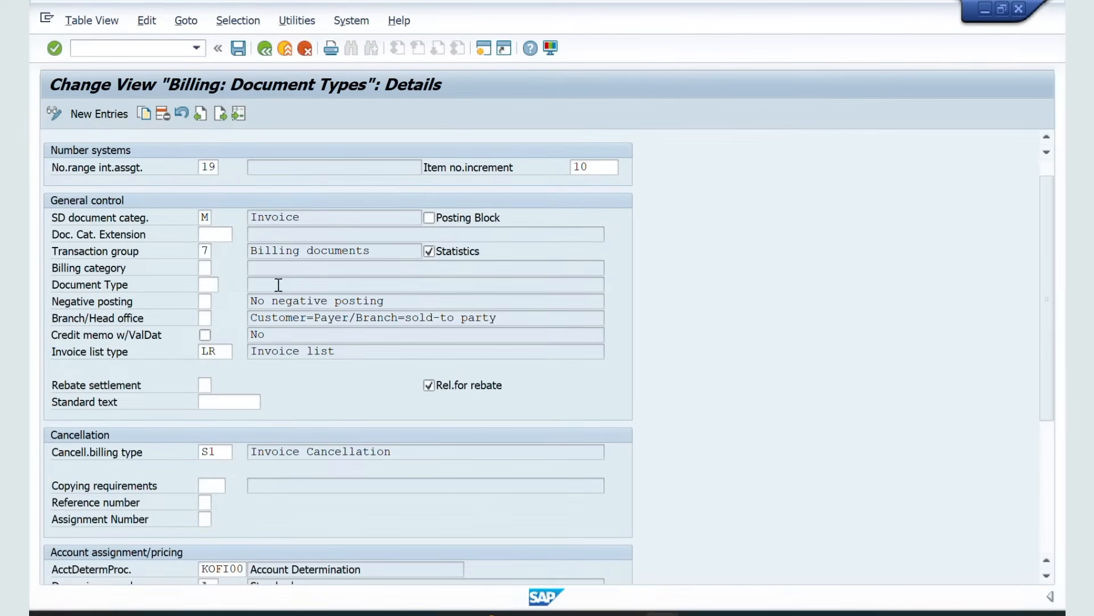
{"action": "scroll", "coordinate": [305, 348], "scroll_direction": "down", "scroll_amount": 2}
{"action": "scroll", "coordinate": [305, 349], "scroll_direction": "down", "scroll_amount": 1}
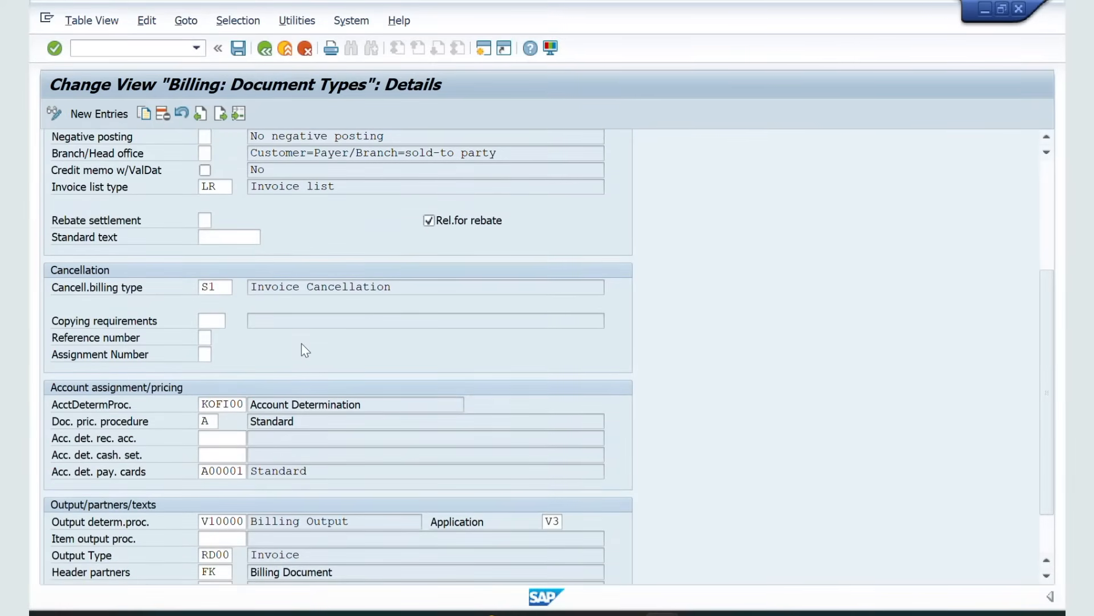
{"action": "scroll", "coordinate": [305, 350], "scroll_direction": "down", "scroll_amount": 1}
{"action": "scroll", "coordinate": [304, 348], "scroll_direction": "up", "scroll_amount": 4}
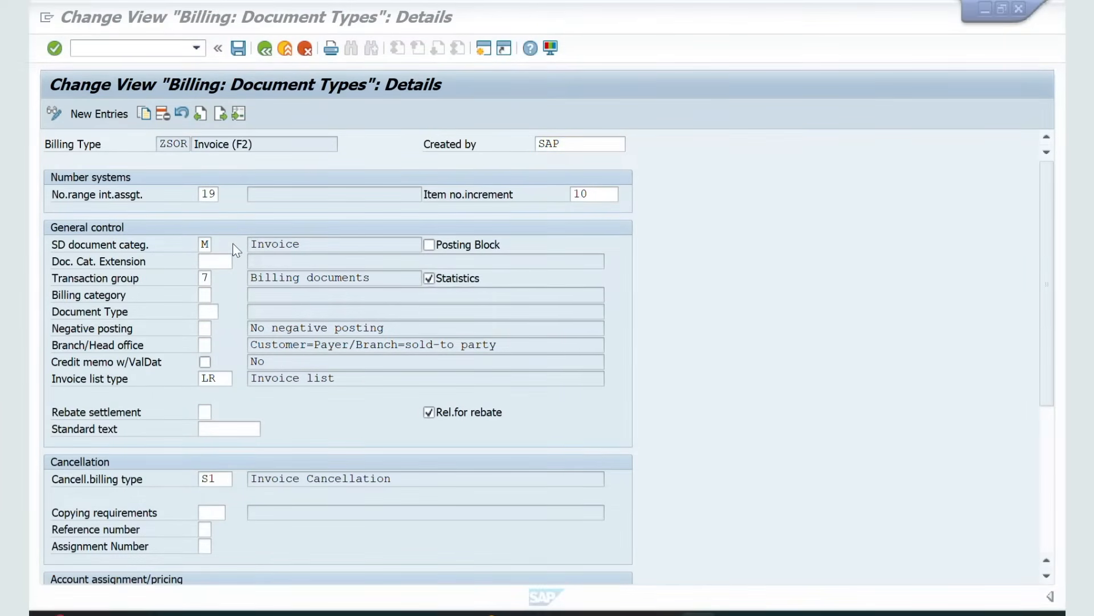
{"action": "scroll", "coordinate": [232, 243], "scroll_direction": "down", "scroll_amount": 1}
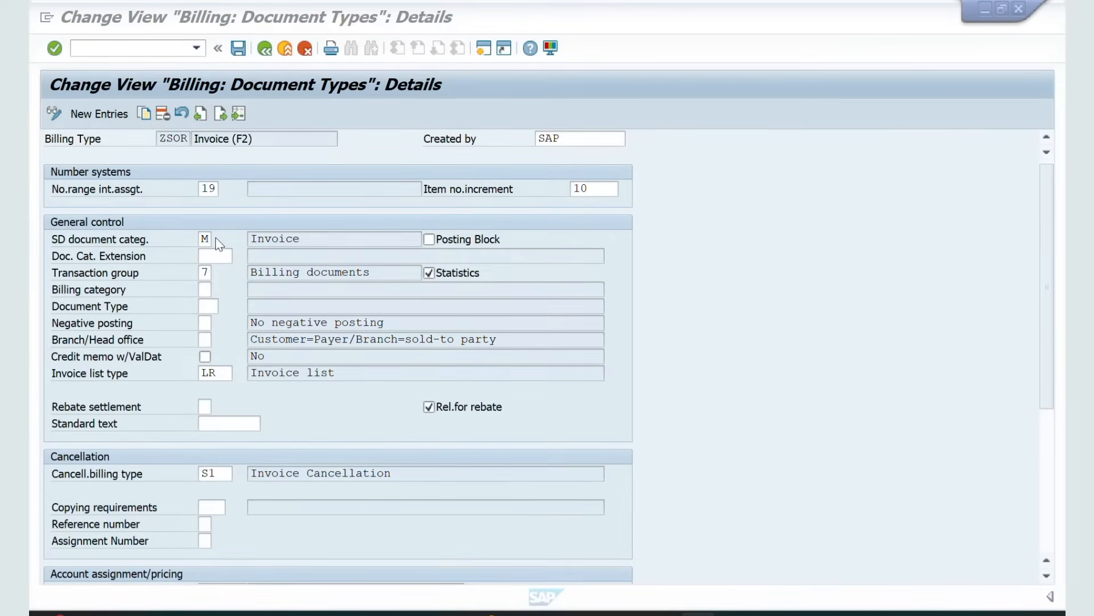
{"action": "left_click", "coordinate": [307, 241]}
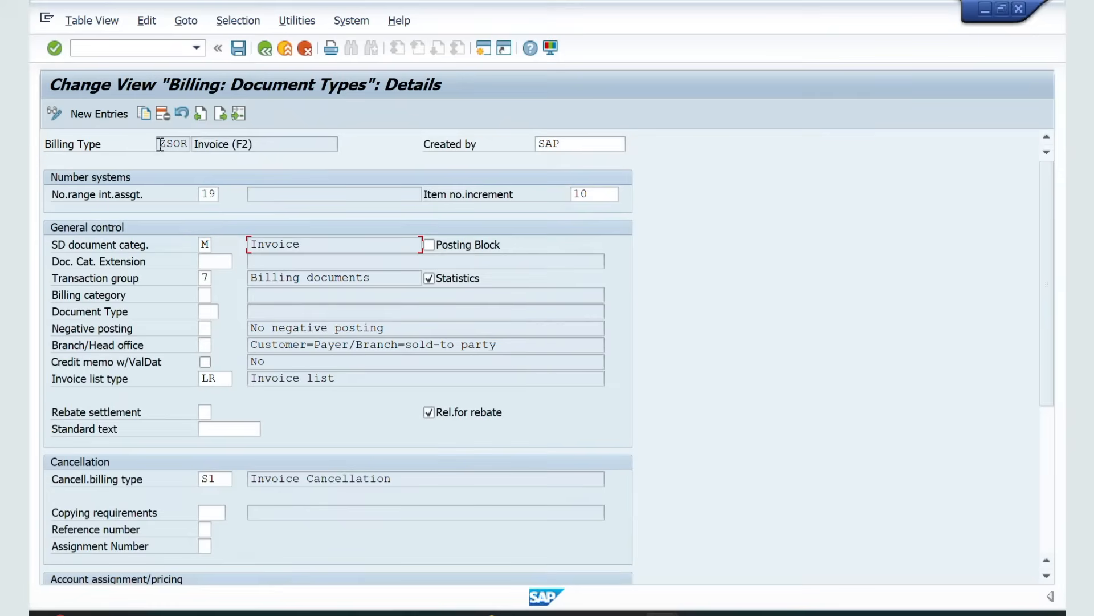
{"action": "left_click_drag", "start_coordinate": [158, 144], "coordinate": [188, 146]}
{"action": "left_click", "coordinate": [307, 245]}
{"action": "left_click_drag", "start_coordinate": [306, 245], "coordinate": [248, 254]}
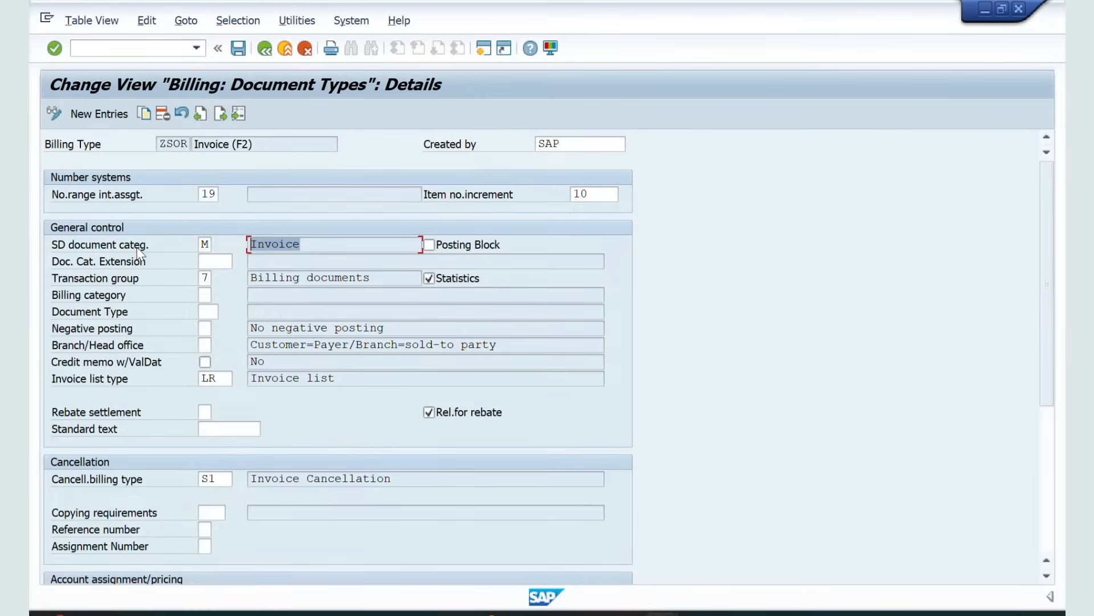
{"action": "left_click_drag", "start_coordinate": [158, 144], "coordinate": [188, 144]}
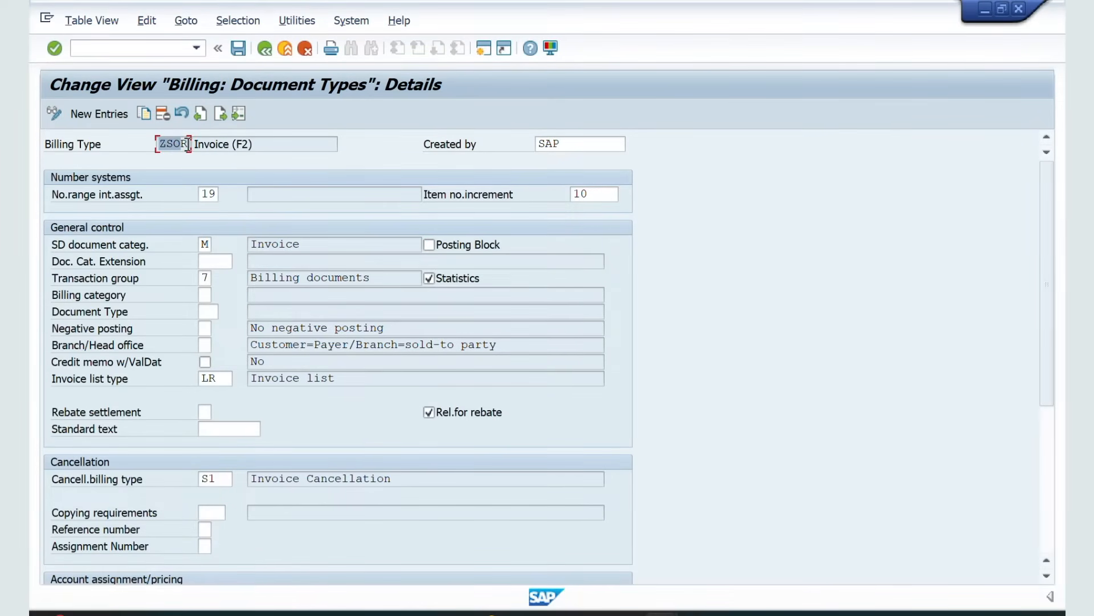
Switch to the DELIVERY TYPES document in Word and examine the document category and account entries listed for billing type F2.
{"action": "key", "text": "alt+Tab"}
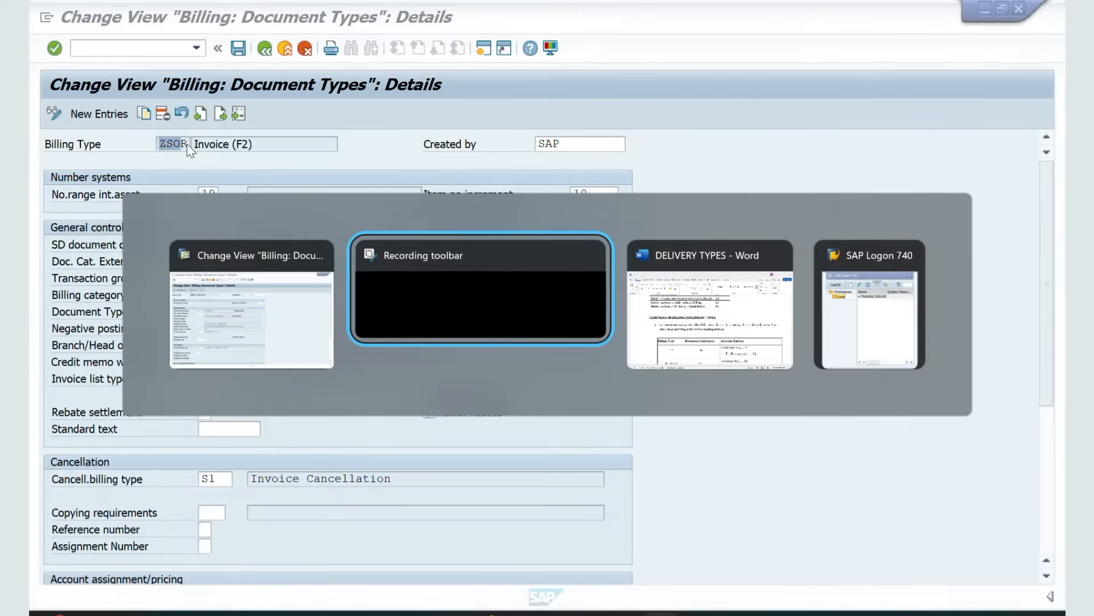
{"action": "key", "text": "alt+Tab"}
{"action": "scroll", "coordinate": [306, 245], "scroll_direction": "down", "scroll_amount": 3}
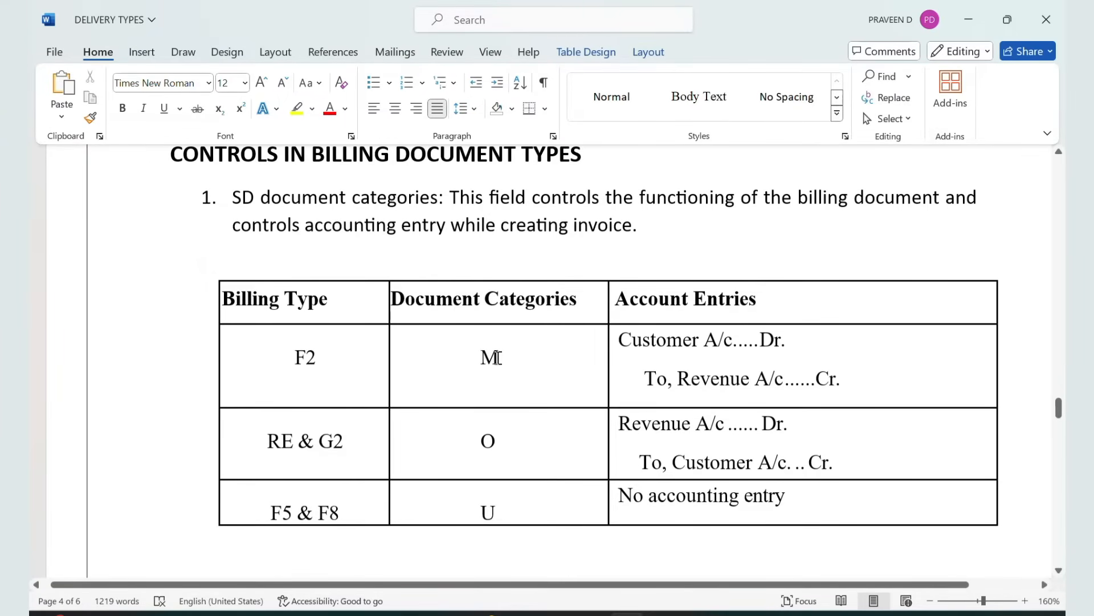
{"action": "double_click", "coordinate": [497, 357]}
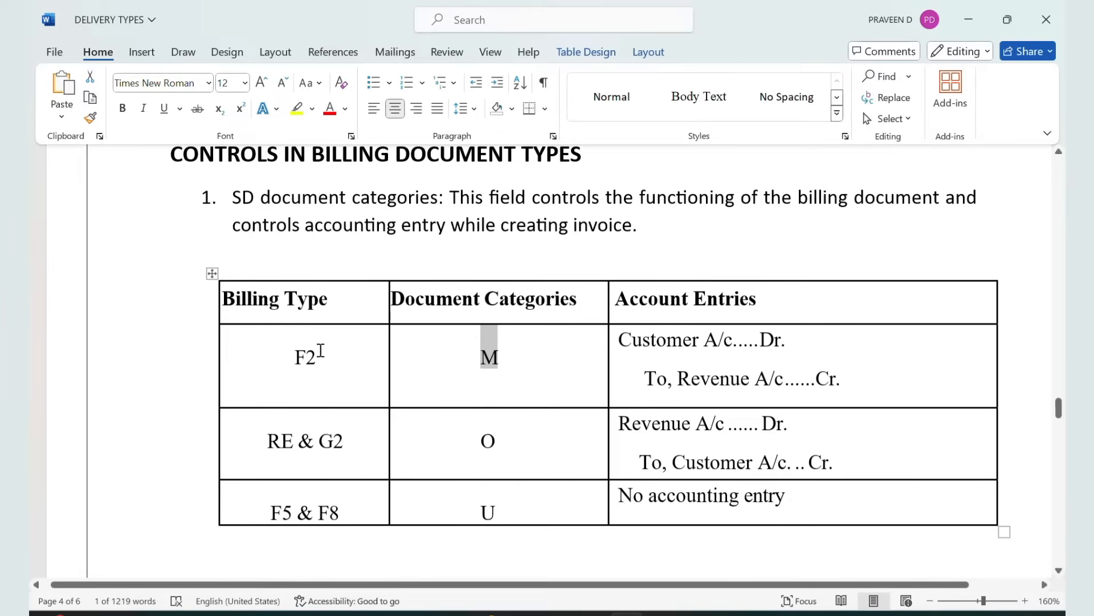
{"action": "left_click", "coordinate": [321, 350]}
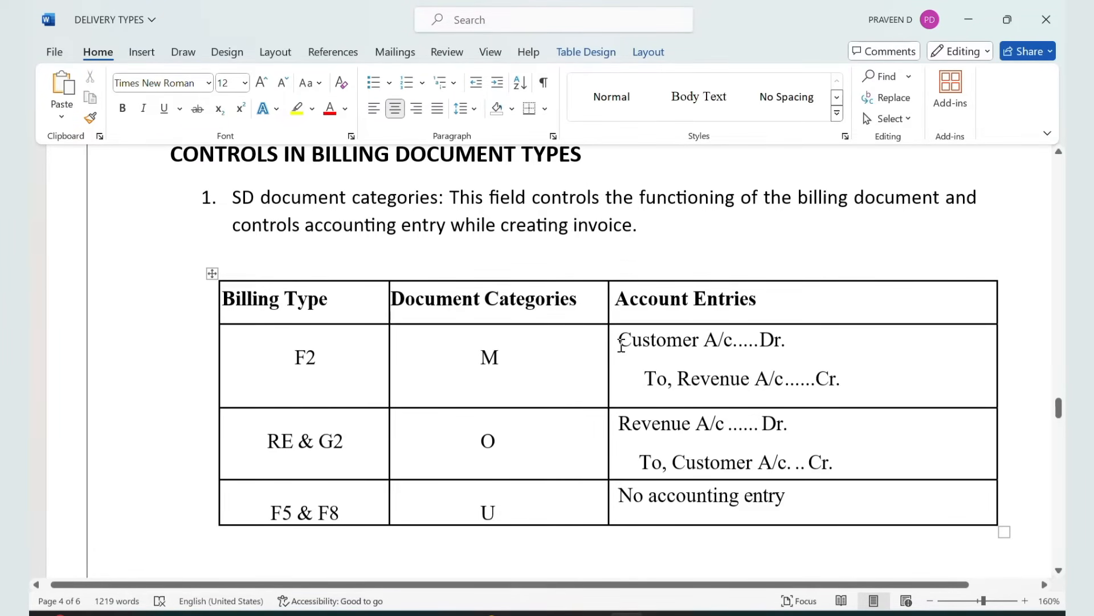
{"action": "left_click_drag", "start_coordinate": [621, 344], "coordinate": [713, 361]}
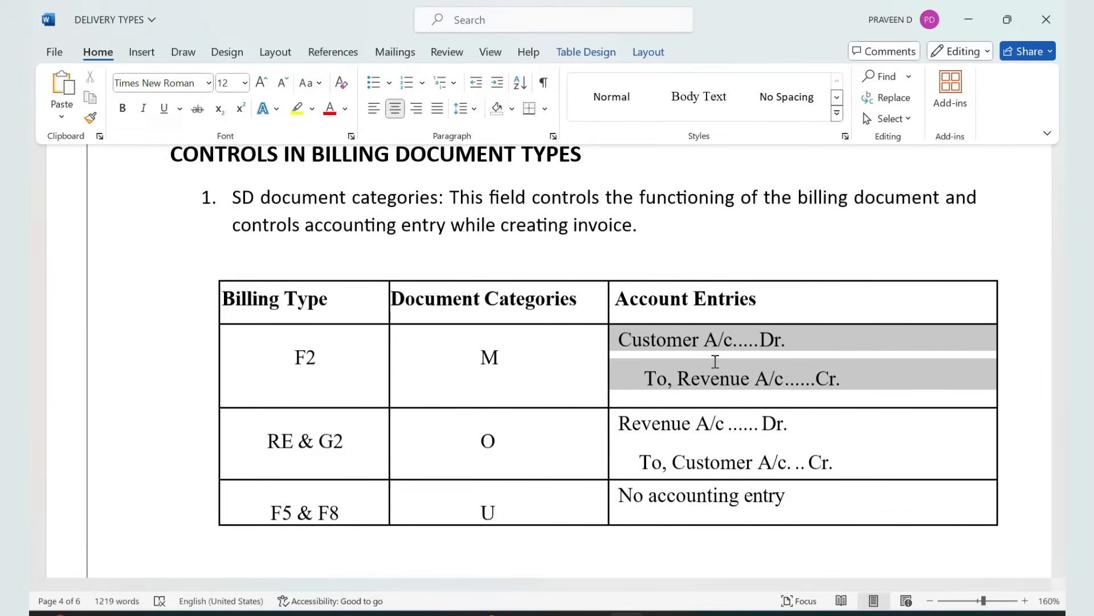
{"action": "left_click", "coordinate": [314, 450]}
{"action": "scroll", "coordinate": [337, 407], "scroll_direction": "down", "scroll_amount": 2}
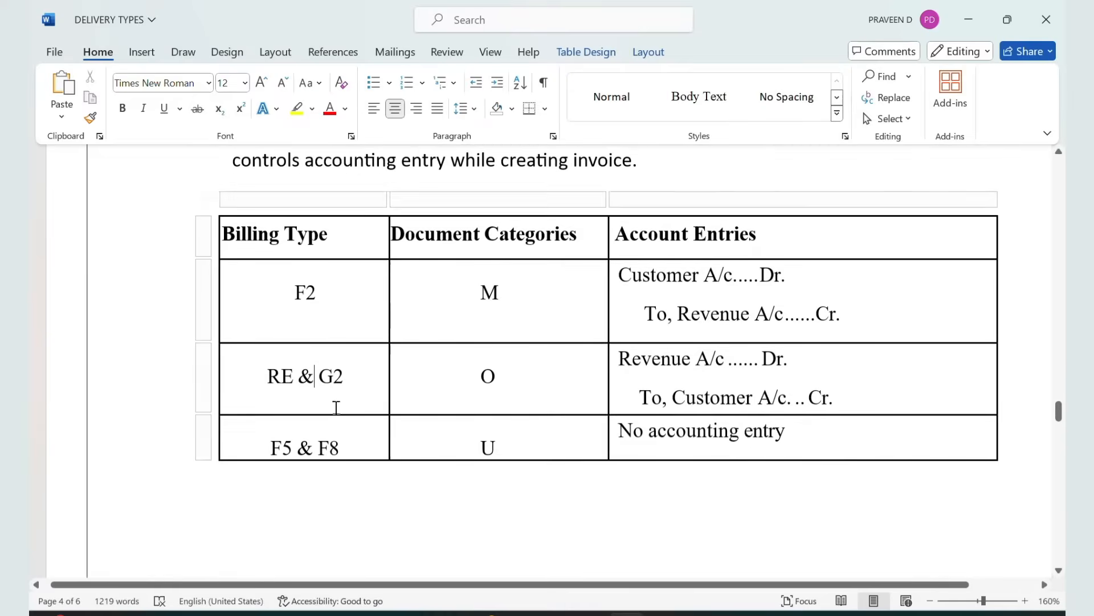
Switch back to SAP and display the details of billing types F2 and RE to compare their SD document categories.
{"action": "key", "text": "alt+Tab"}
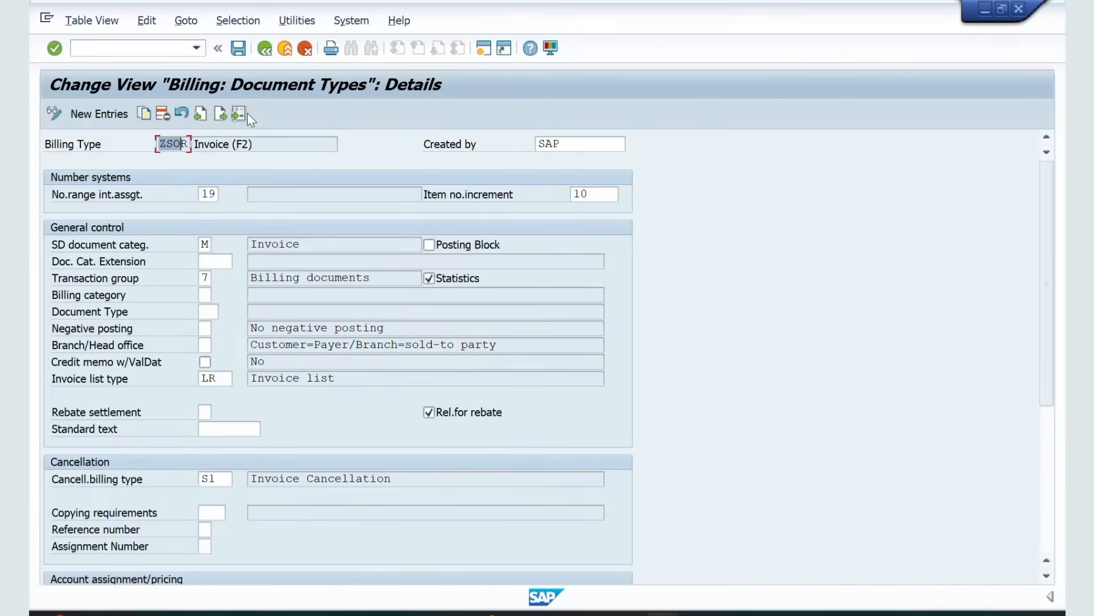
{"action": "left_click", "coordinate": [244, 112]}
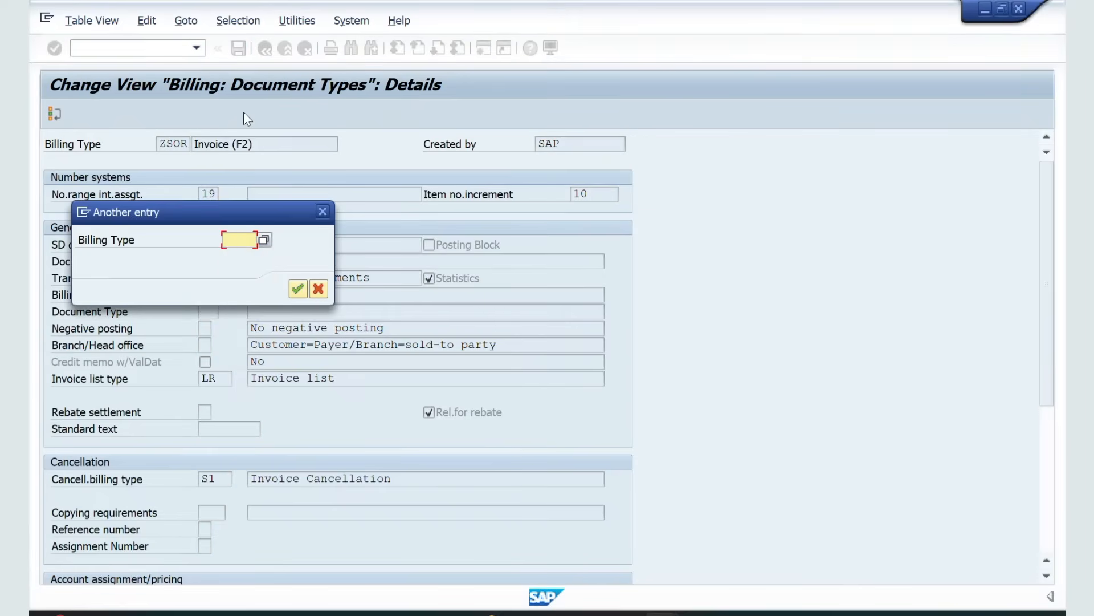
{"action": "type", "text": "F2"}
{"action": "key", "text": "Return"}
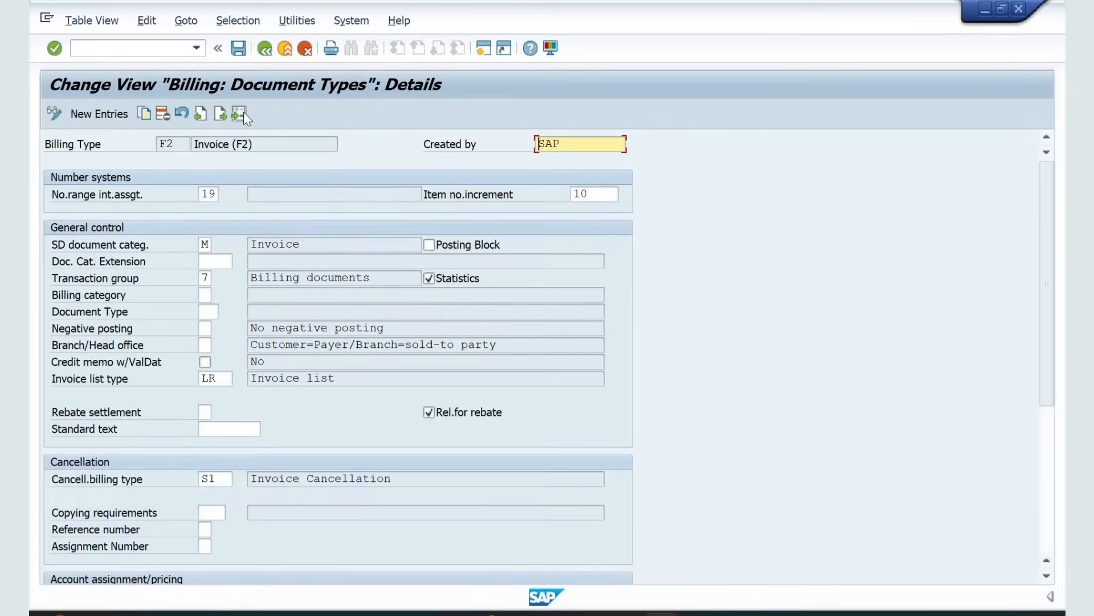
{"action": "left_click", "coordinate": [234, 112]}
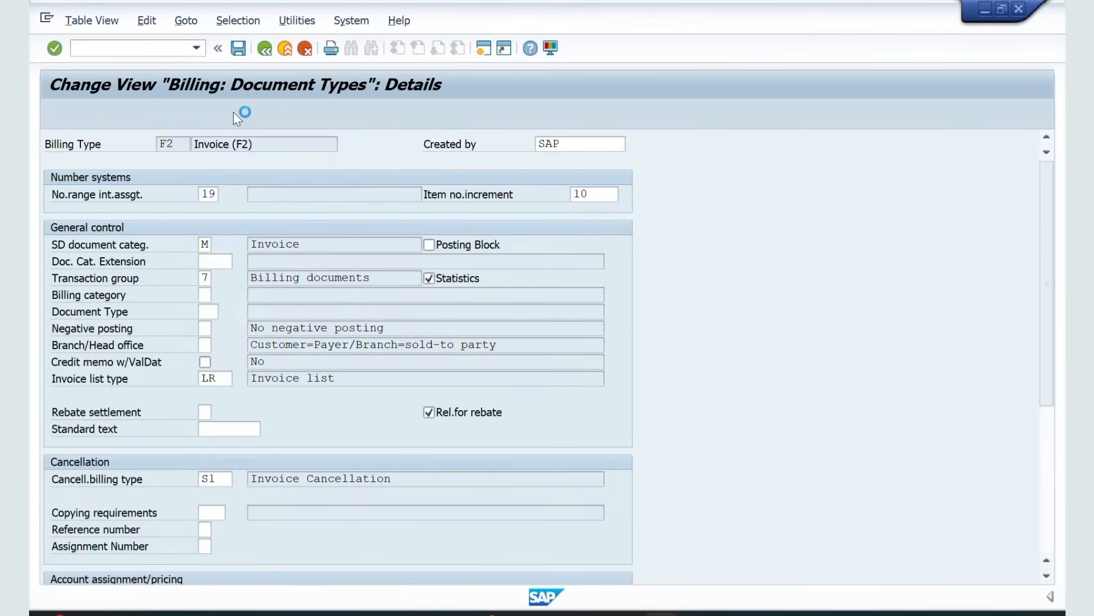
{"action": "type", "text": "RE"}
{"action": "key", "text": "Return"}
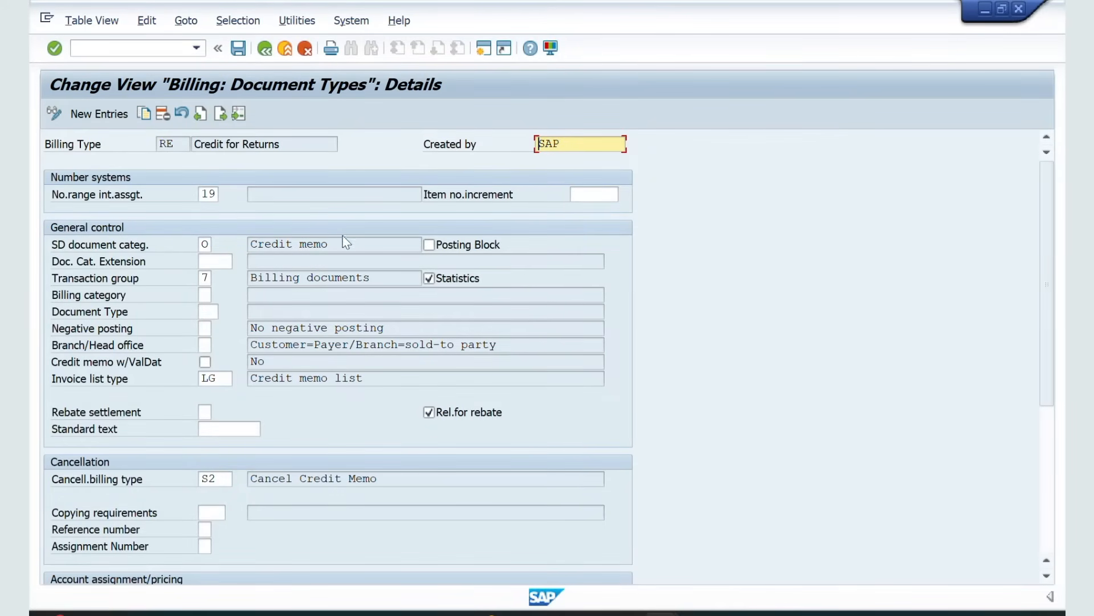
{"action": "left_click_drag", "start_coordinate": [339, 242], "coordinate": [244, 242]}
Return to the Word notes and examine the account entries for billing types RE and G2.
{"action": "key", "text": "alt+Tab"}
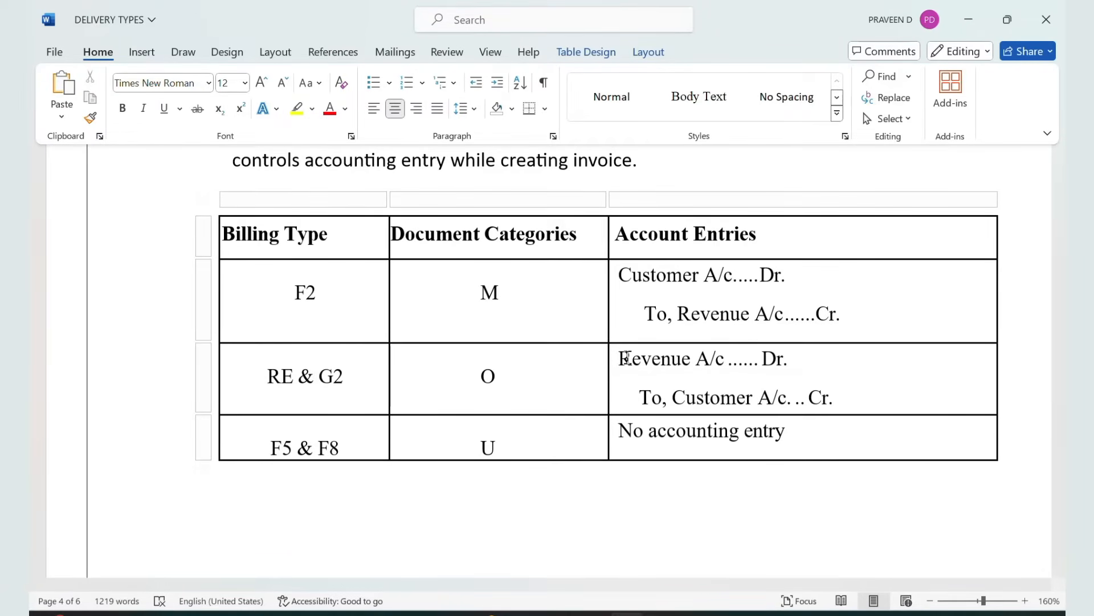
{"action": "left_click_drag", "start_coordinate": [636, 360], "coordinate": [837, 389]}
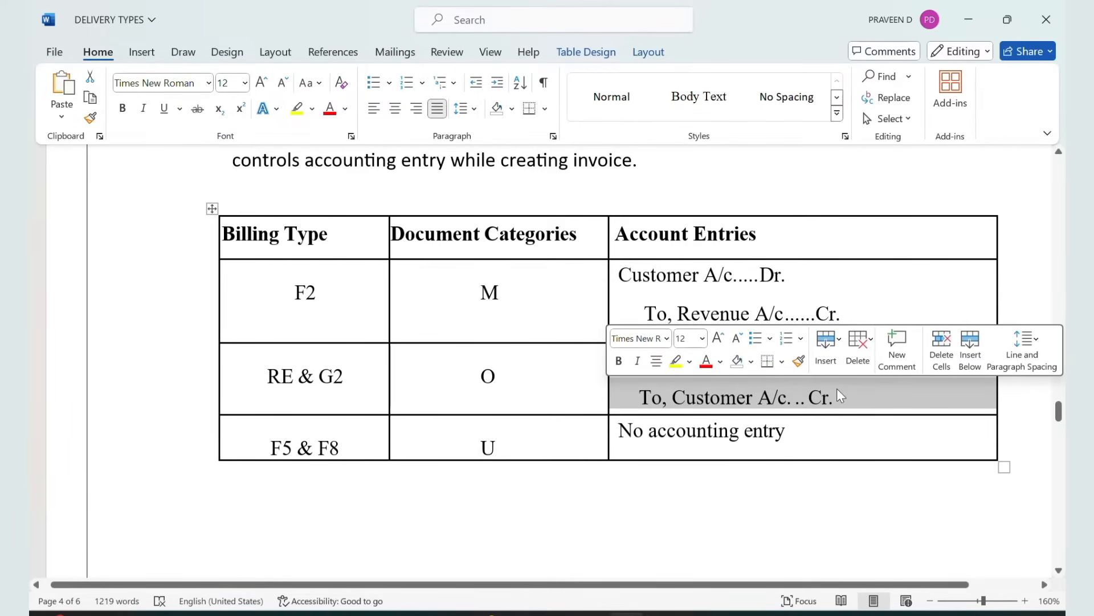
{"action": "left_click", "coordinate": [838, 396]}
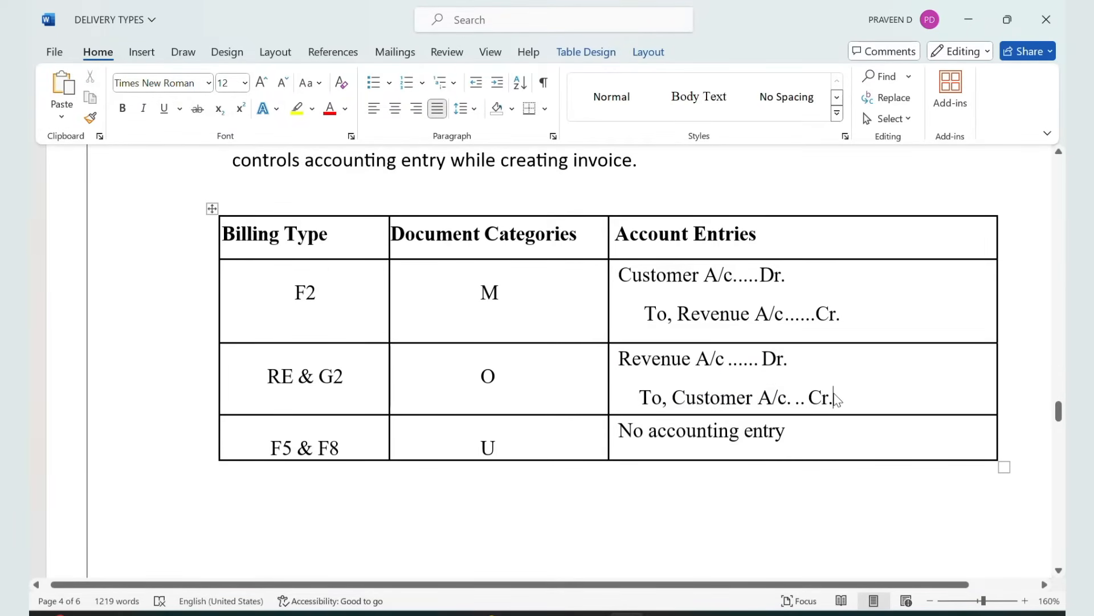
Examine the RE and G2 account entry and the pro forma billing types F5 and F8 listed in the Word notes.
{"action": "left_click_drag", "start_coordinate": [794, 361], "coordinate": [640, 362]}
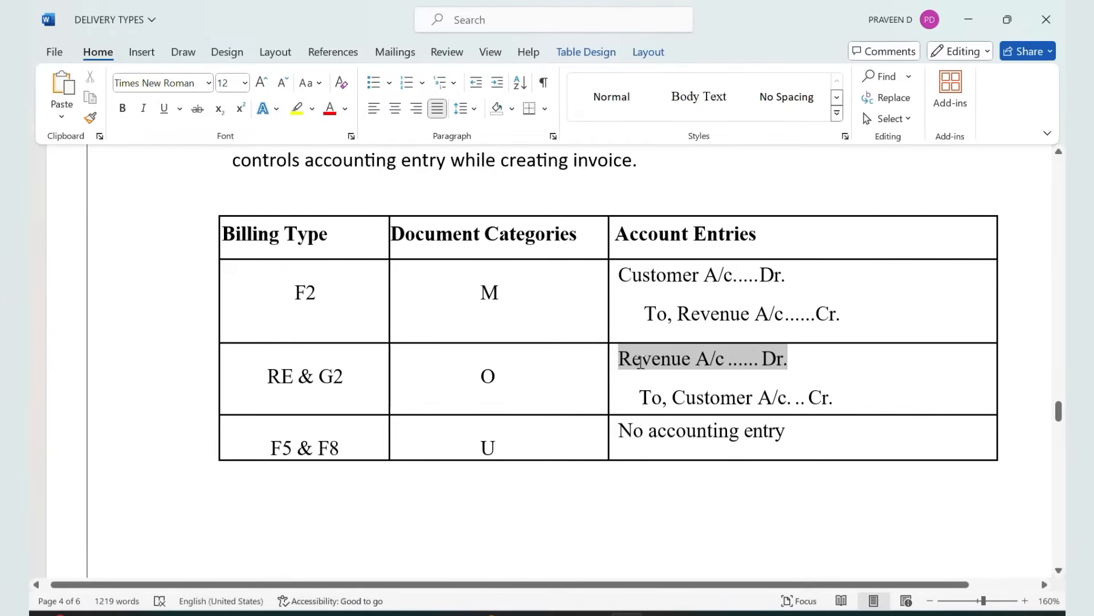
{"action": "left_click", "coordinate": [291, 445]}
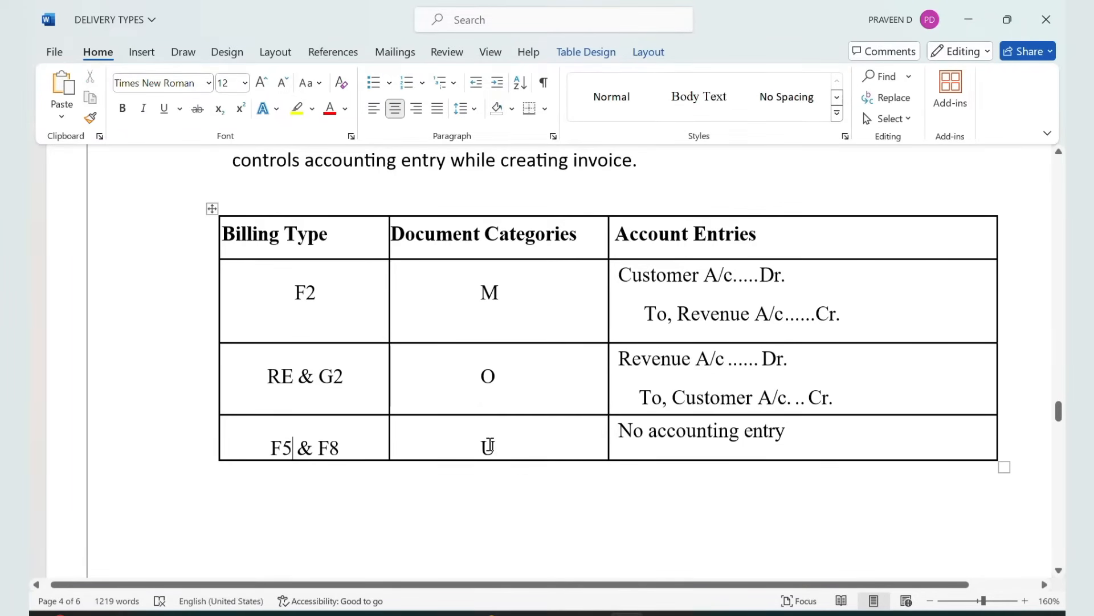
{"action": "scroll", "coordinate": [489, 446], "scroll_direction": "up", "scroll_amount": 5}
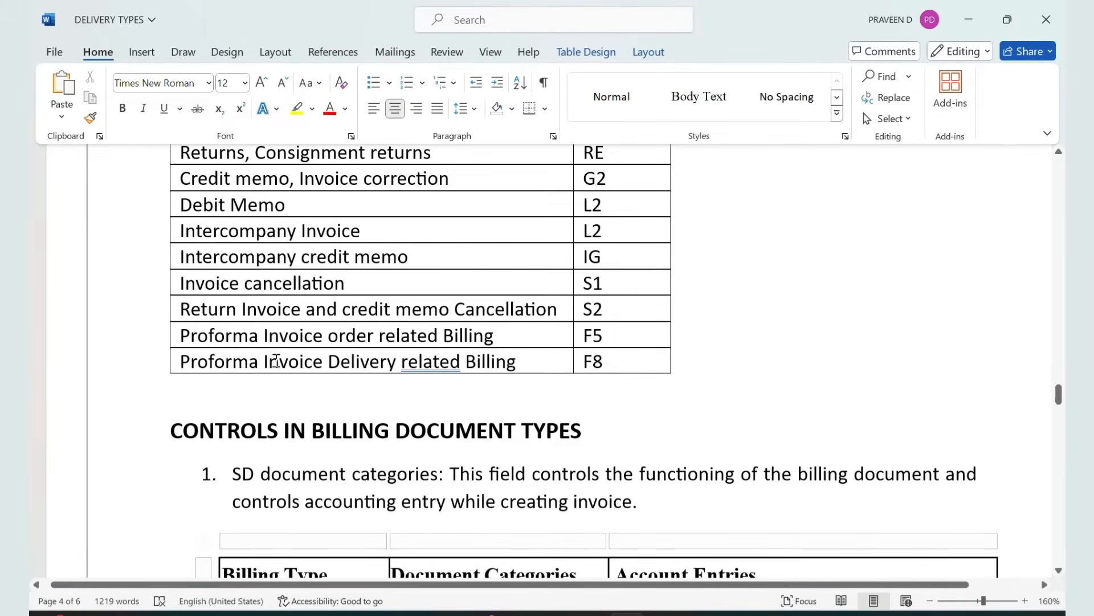
{"action": "left_click_drag", "start_coordinate": [503, 335], "coordinate": [332, 335]}
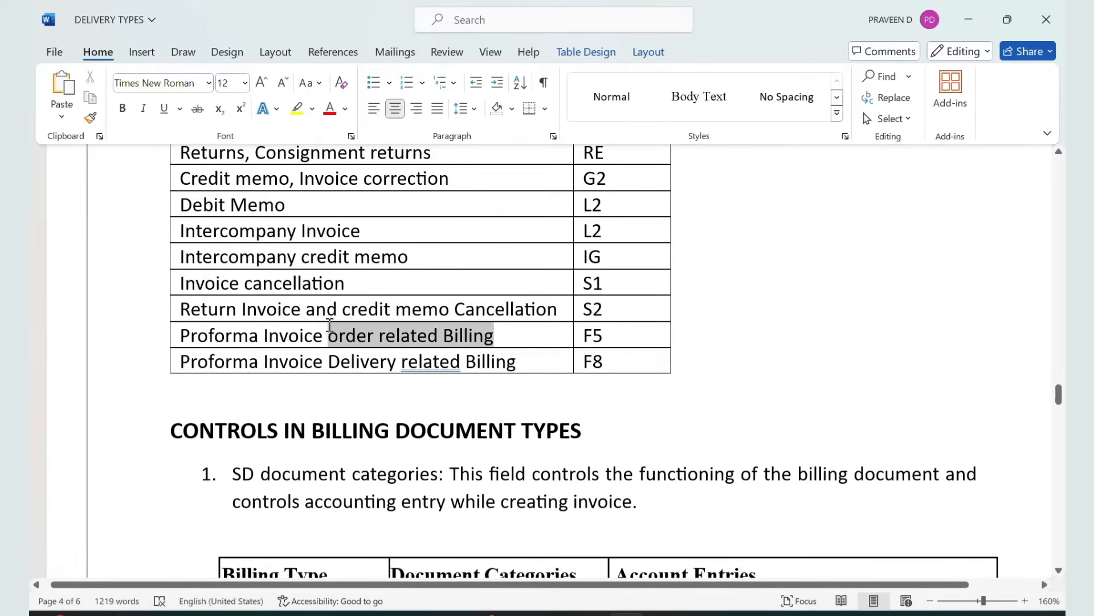
{"action": "left_click_drag", "start_coordinate": [533, 357], "coordinate": [360, 349]}
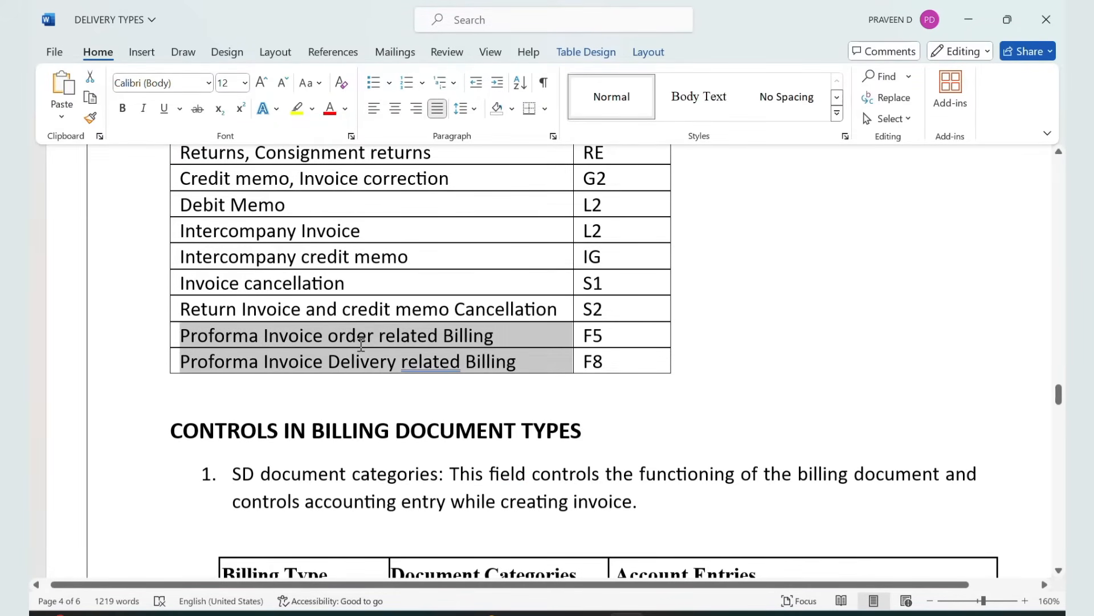
{"action": "scroll", "coordinate": [354, 390], "scroll_direction": "down", "scroll_amount": 2}
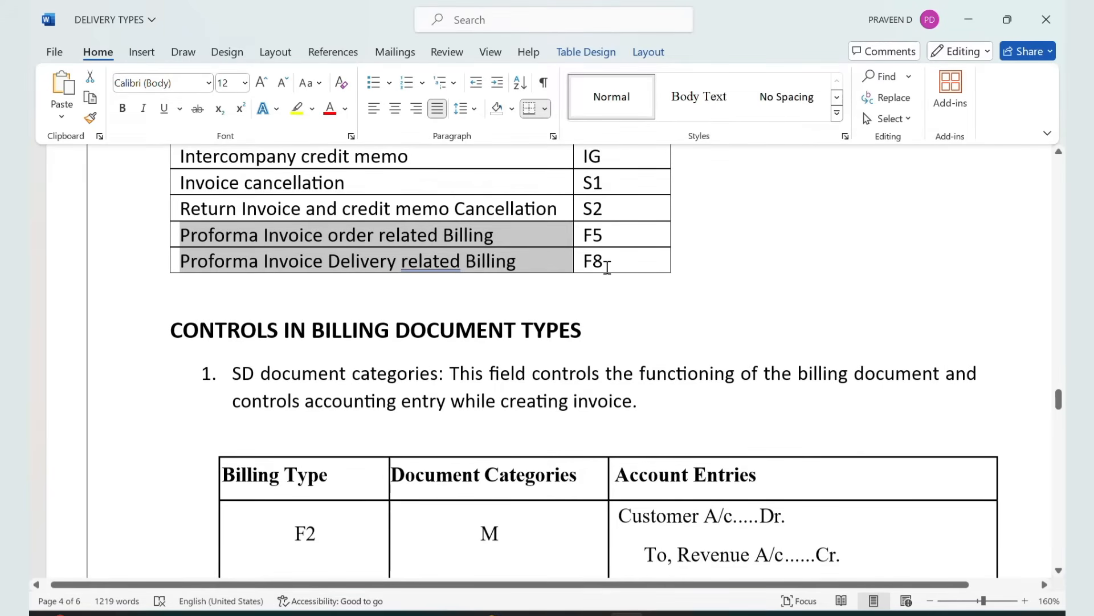
{"action": "scroll", "coordinate": [607, 255], "scroll_direction": "down", "scroll_amount": 6}
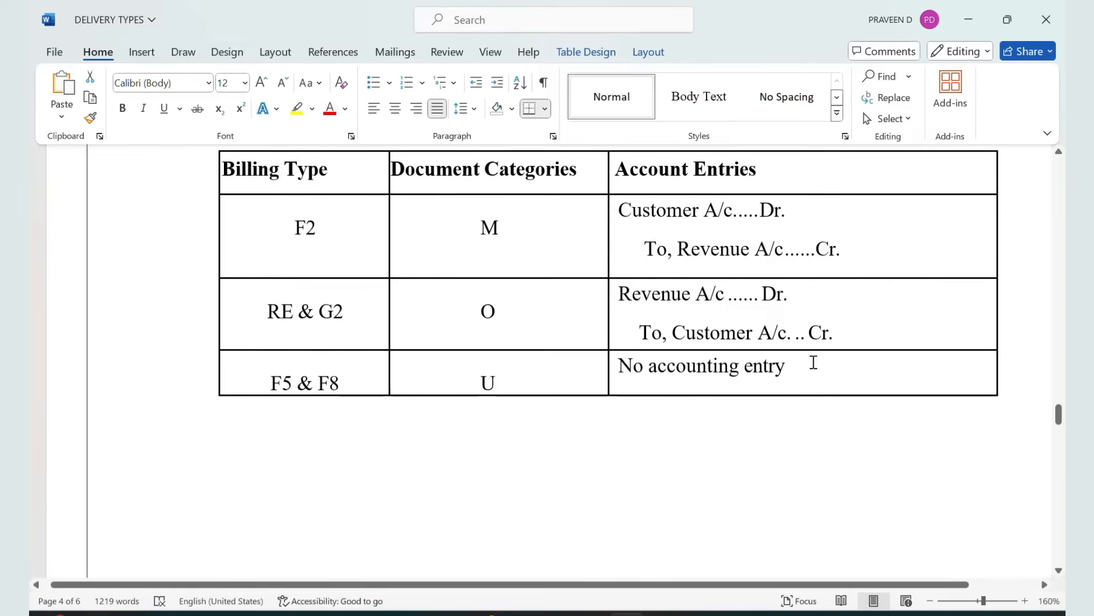
Examine the document category and account entry given for billing types F5 and F8 in the notes table.
{"action": "left_click_drag", "start_coordinate": [795, 366], "coordinate": [632, 376]}
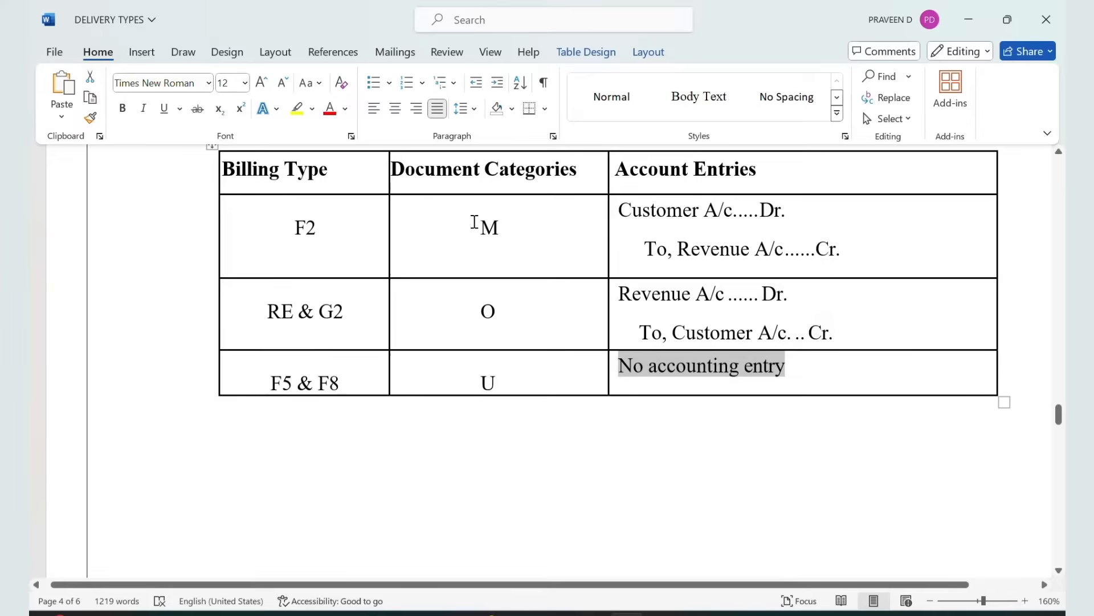
{"action": "left_click_drag", "start_coordinate": [504, 390], "coordinate": [472, 384]}
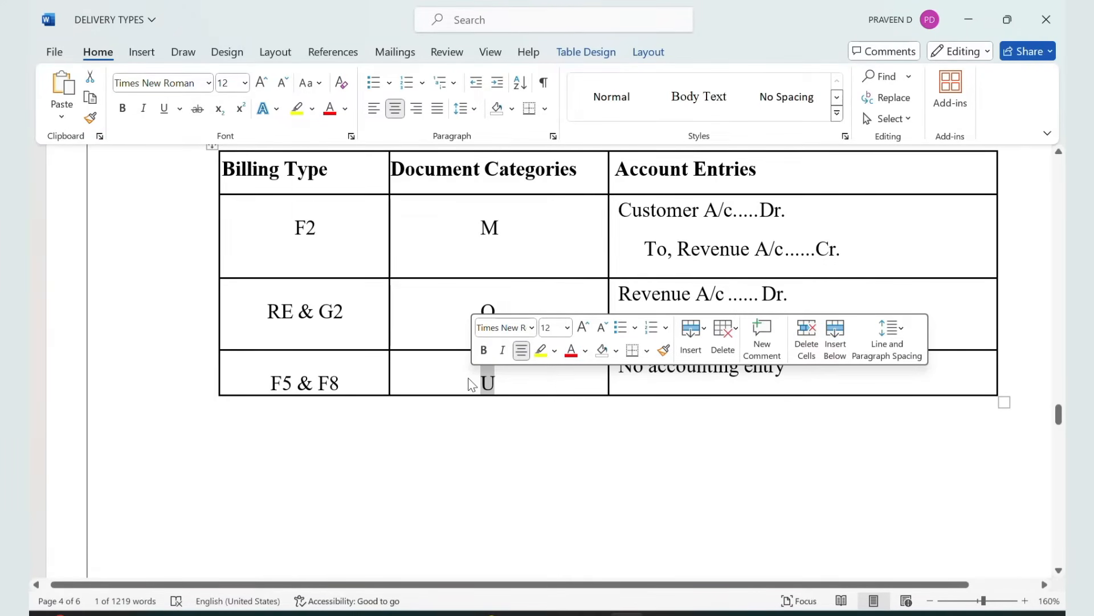
{"action": "left_click_drag", "start_coordinate": [260, 380], "coordinate": [354, 384]}
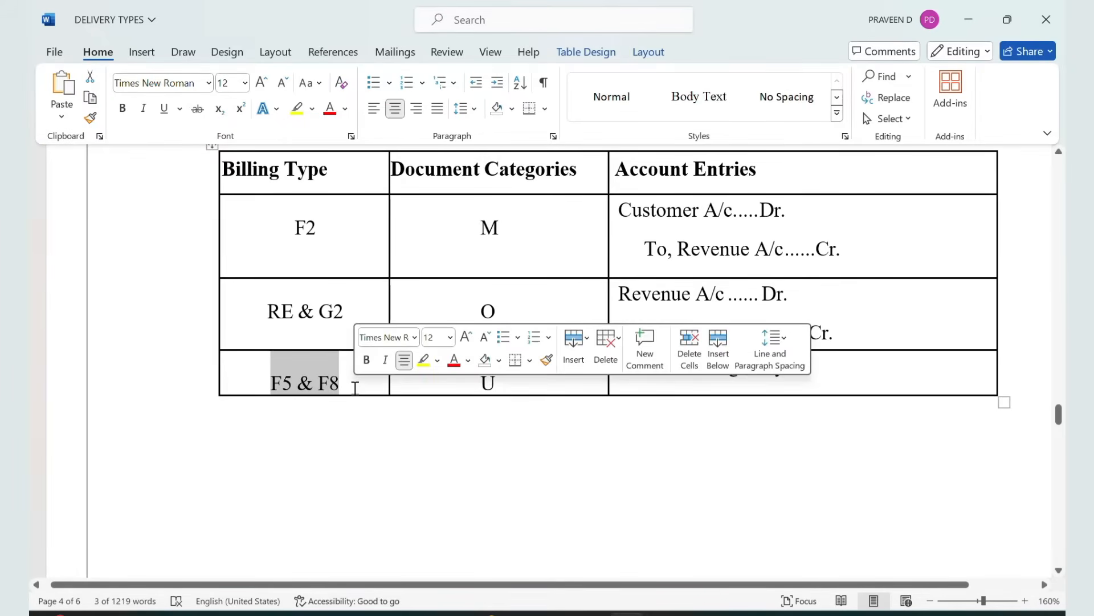
{"action": "left_click", "coordinate": [819, 371]}
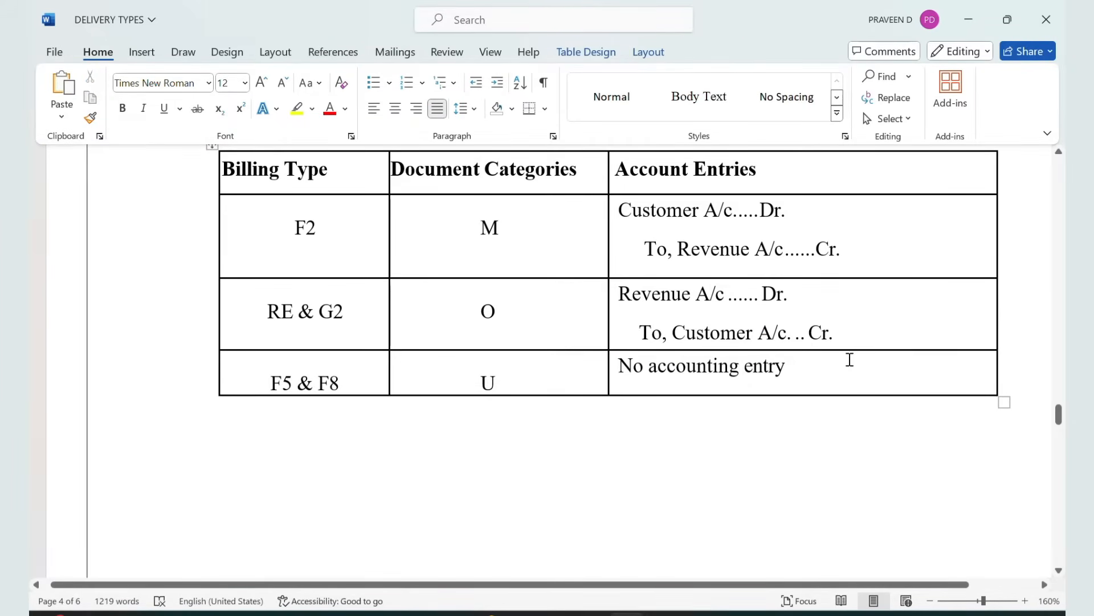
{"action": "left_click_drag", "start_coordinate": [848, 359], "coordinate": [649, 365]}
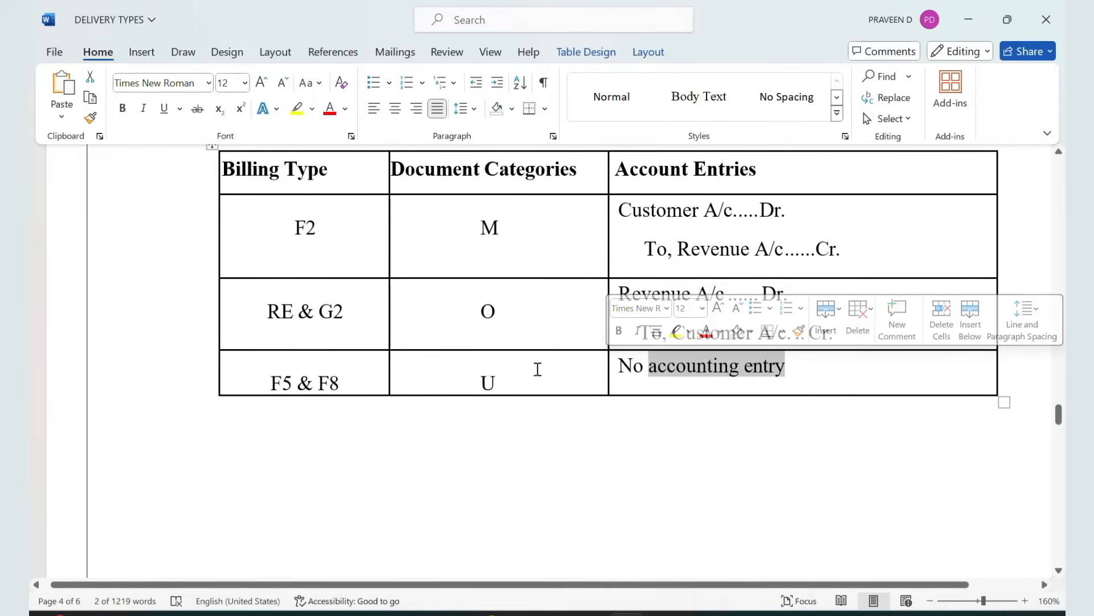
{"action": "left_click", "coordinate": [526, 375]}
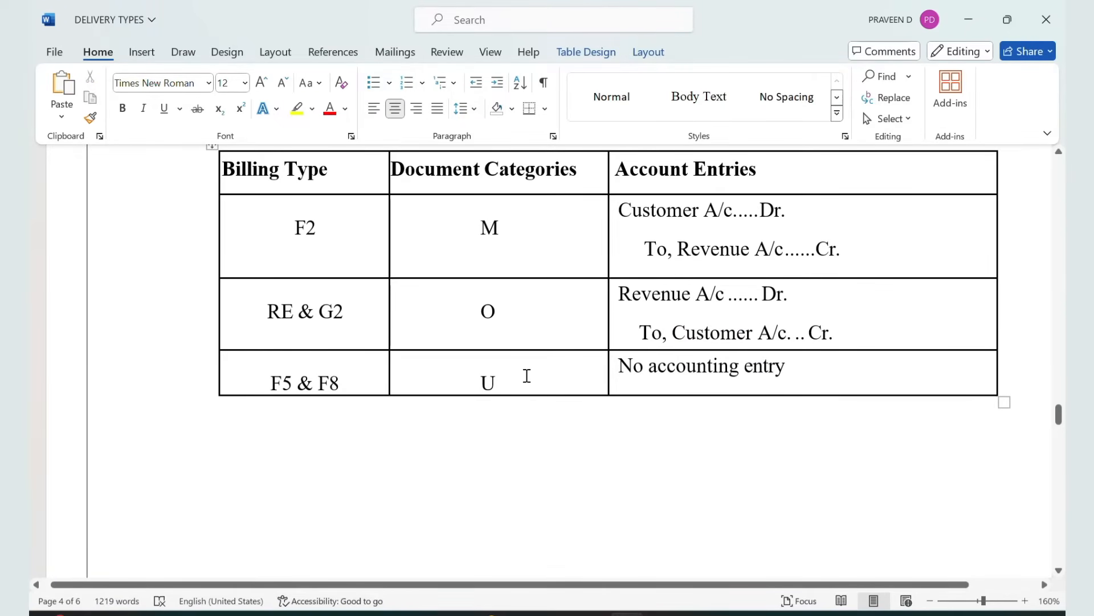
Switch back to SAP and display the details of billing type F8 to check its SD document category.
{"action": "key", "text": "alt+Tab"}
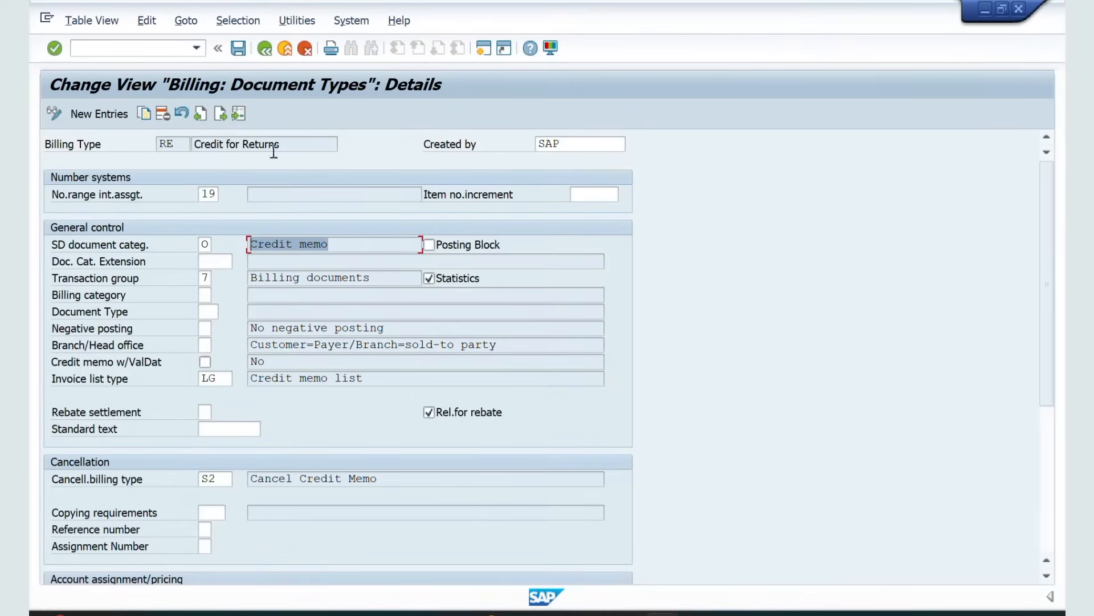
{"action": "left_click", "coordinate": [244, 120]}
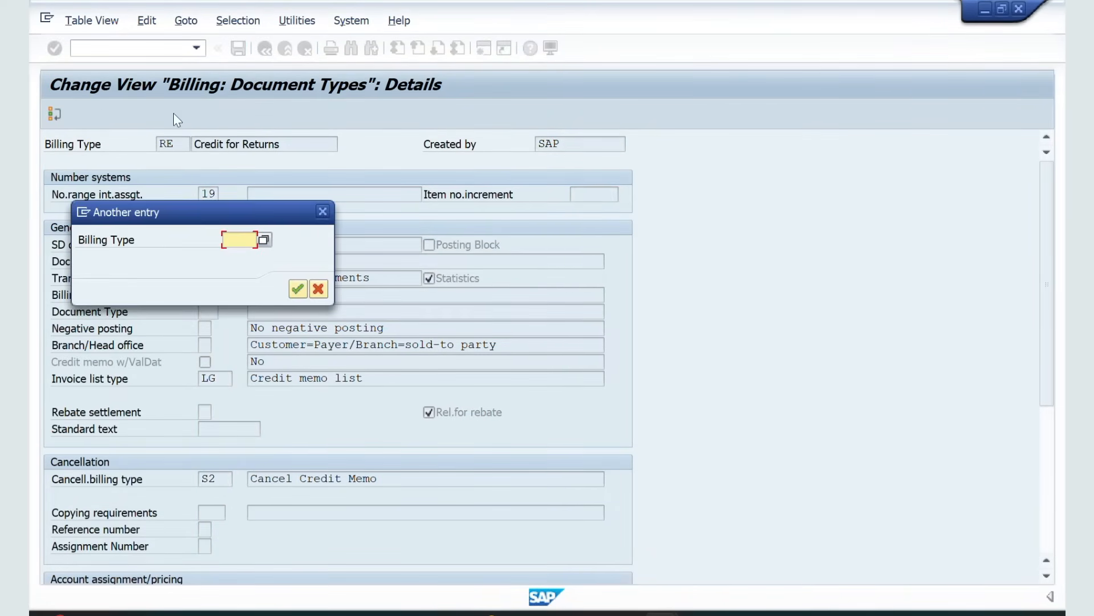
{"action": "type", "text": "F8"}
{"action": "key", "text": "Return"}
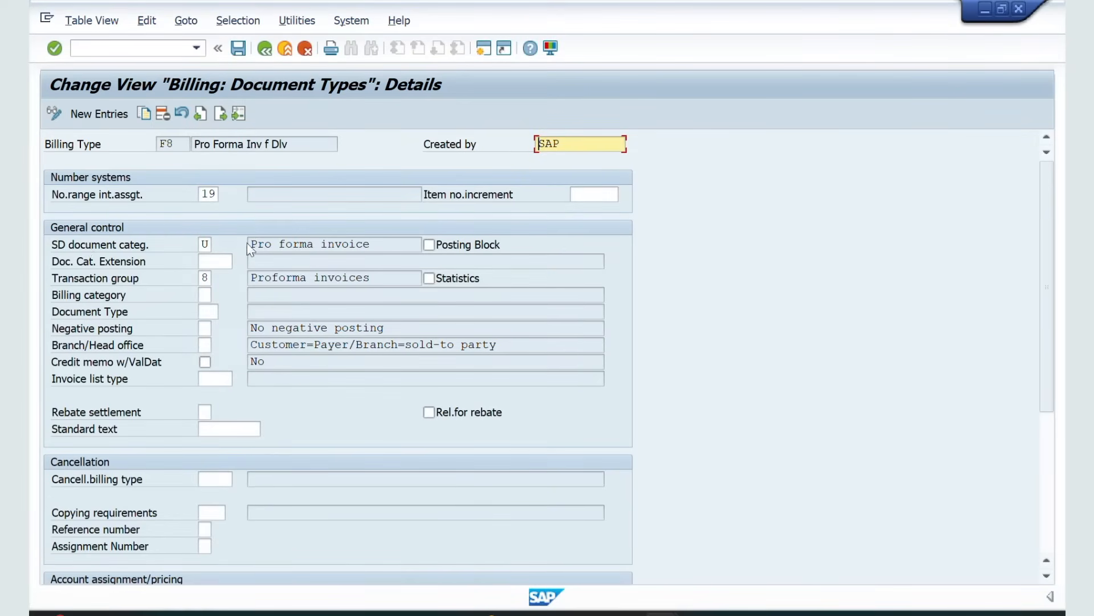
{"action": "left_click_drag", "start_coordinate": [382, 244], "coordinate": [244, 239]}
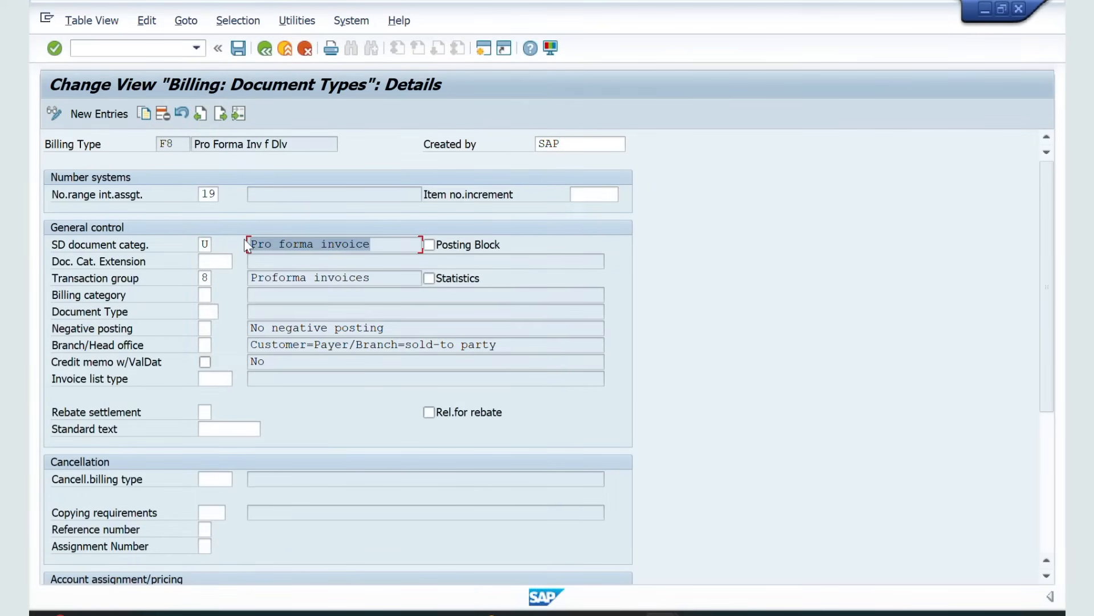
Display the details of billing type ZSOR.
{"action": "left_click", "coordinate": [239, 115]}
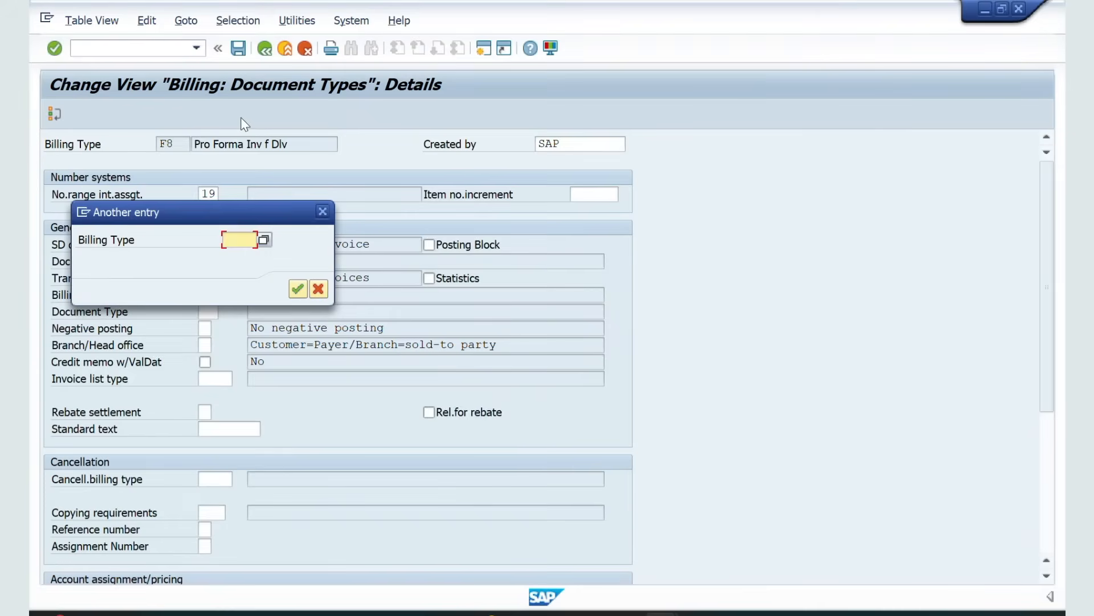
{"action": "type", "text": "F"}
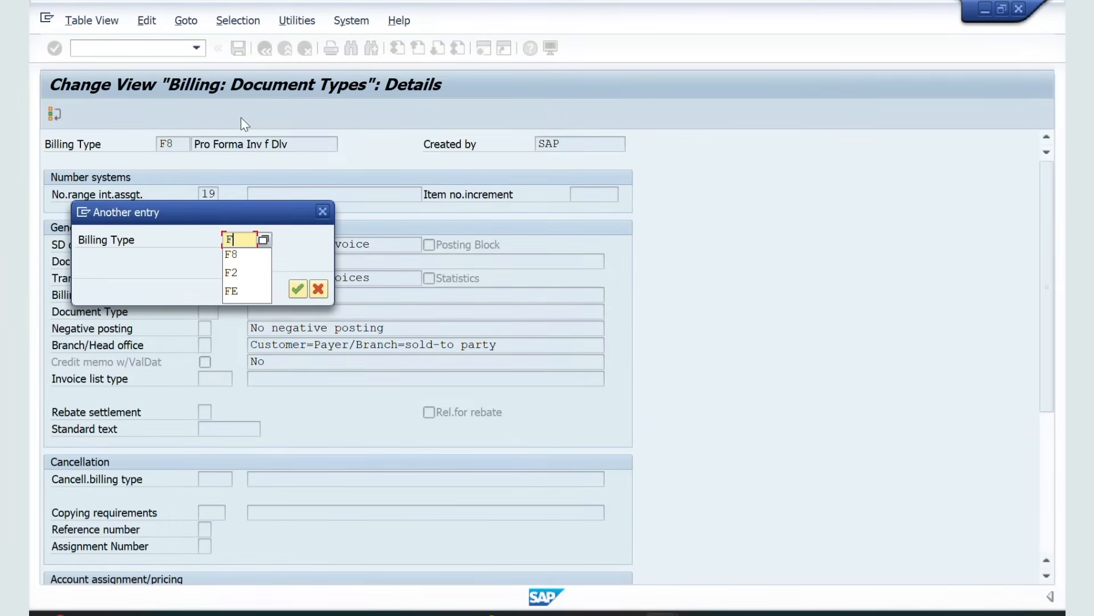
{"action": "key", "text": "BackSpace"}
{"action": "type", "text": "Z"}
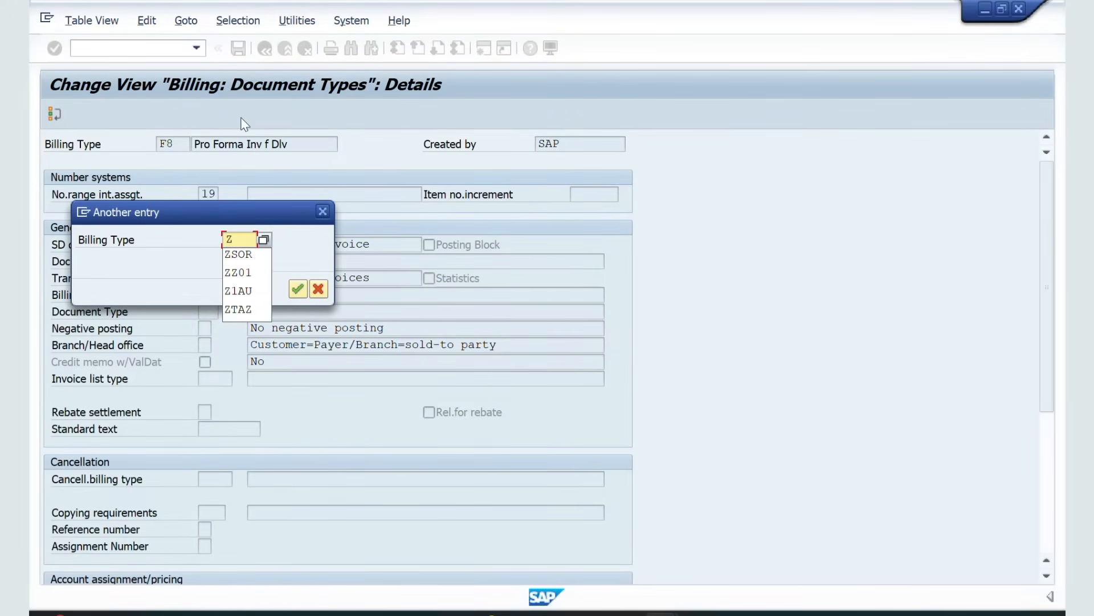
{"action": "type", "text": "SOR"}
{"action": "key", "text": "Return"}
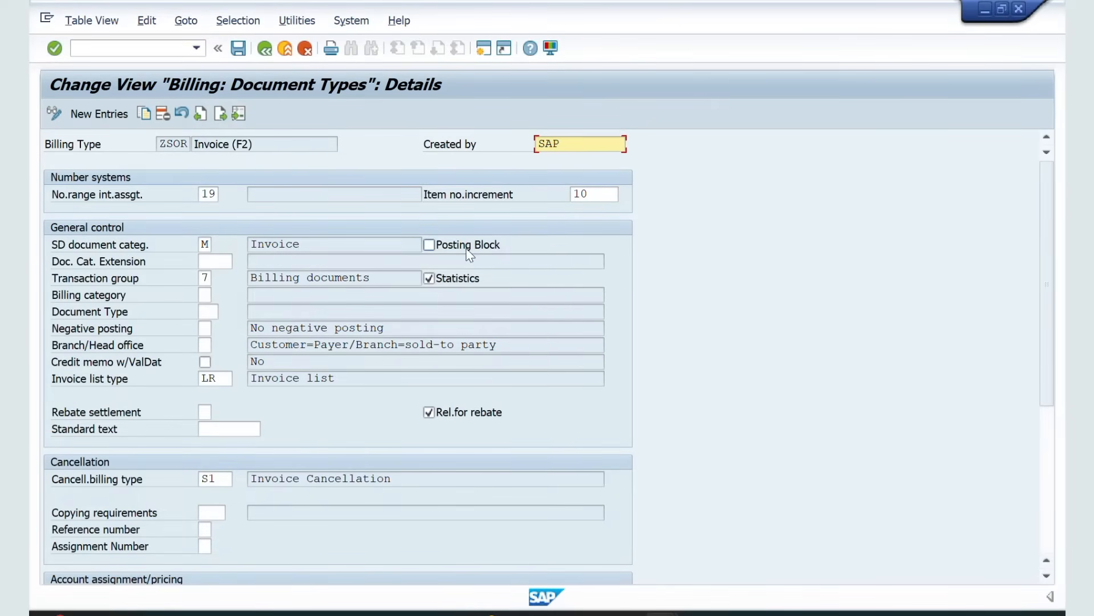
Activate the Posting Block for billing type ZSOR and save the change to the proposed customizing request.
{"action": "key", "text": "alt+Tab"}
{"action": "key", "text": "alt+shift+Tab"}
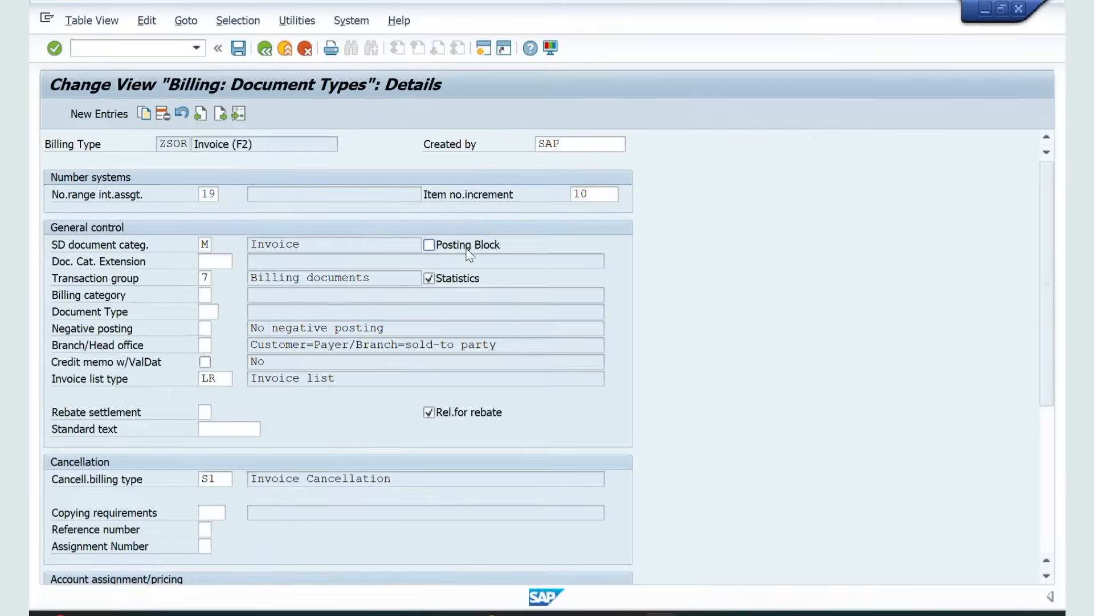
{"action": "left_click", "coordinate": [431, 242]}
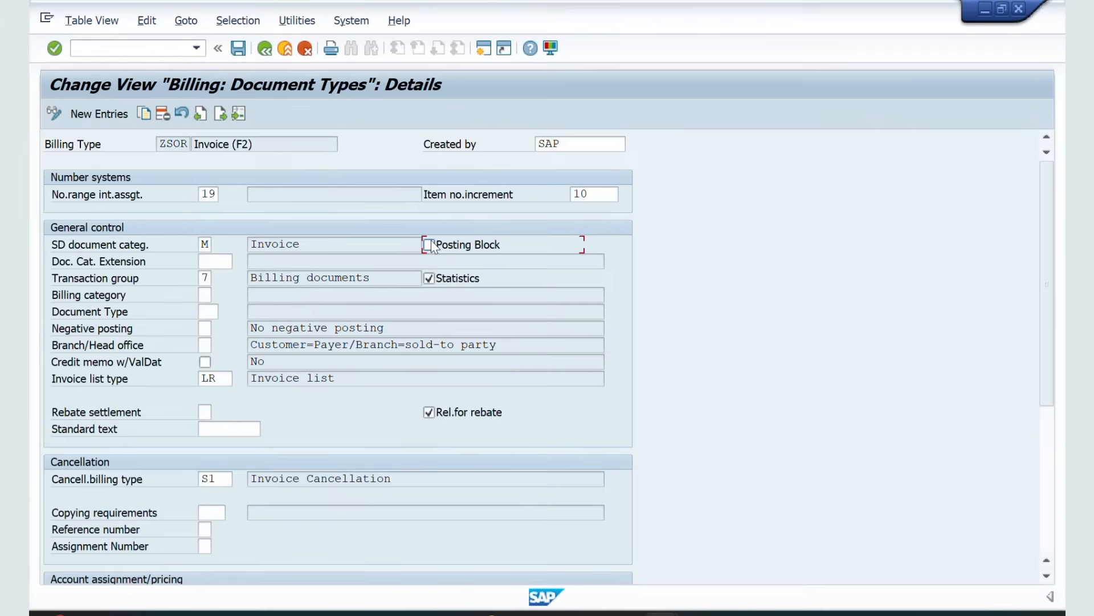
{"action": "left_click", "coordinate": [239, 49]}
{"action": "left_click", "coordinate": [238, 48]}
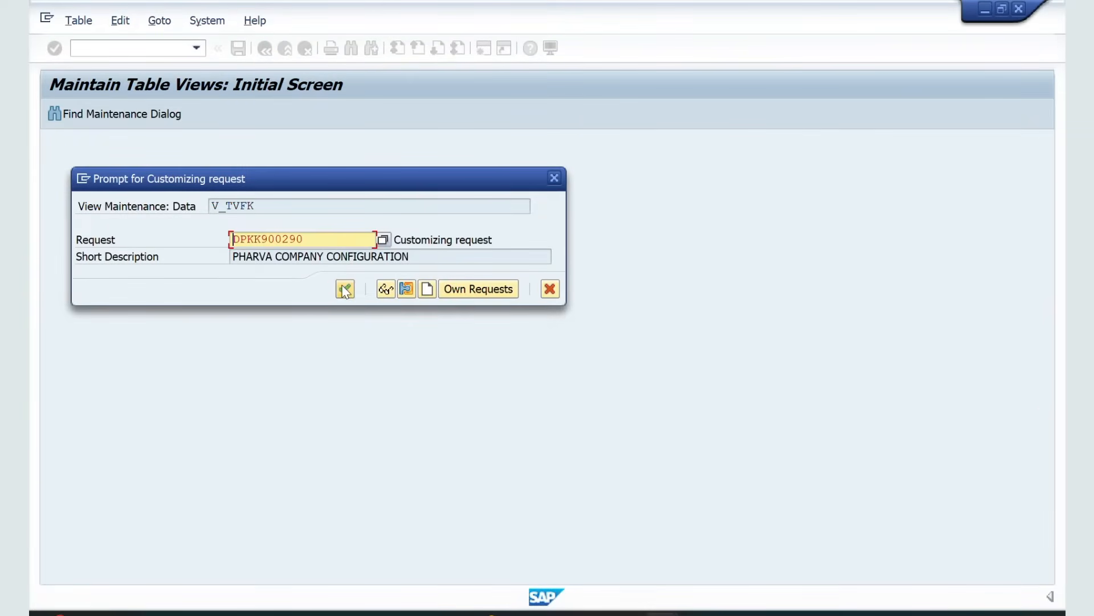
{"action": "left_click", "coordinate": [345, 289]}
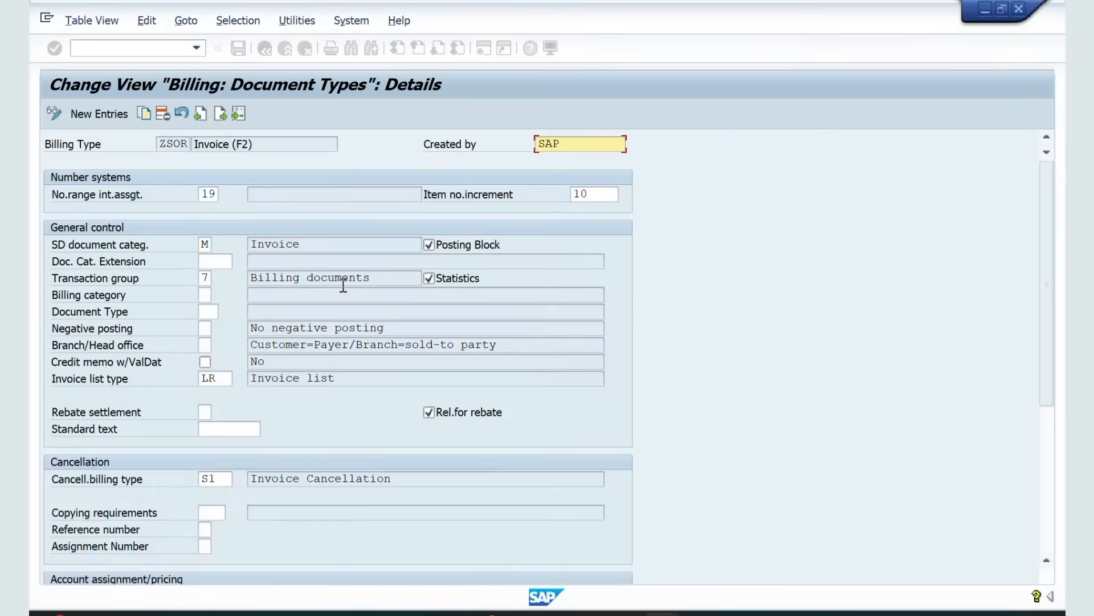
Open transaction VA01 in a new session and start a standard order of type ZSOR.
{"action": "key", "text": "alt+Tab"}
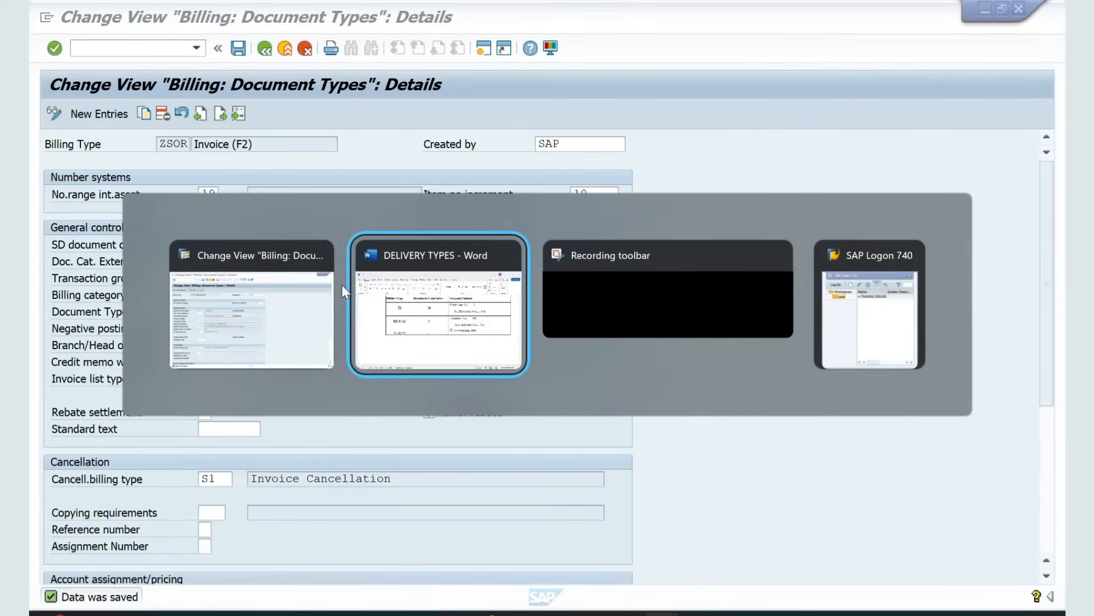
{"action": "key", "text": "alt+shift+Tab"}
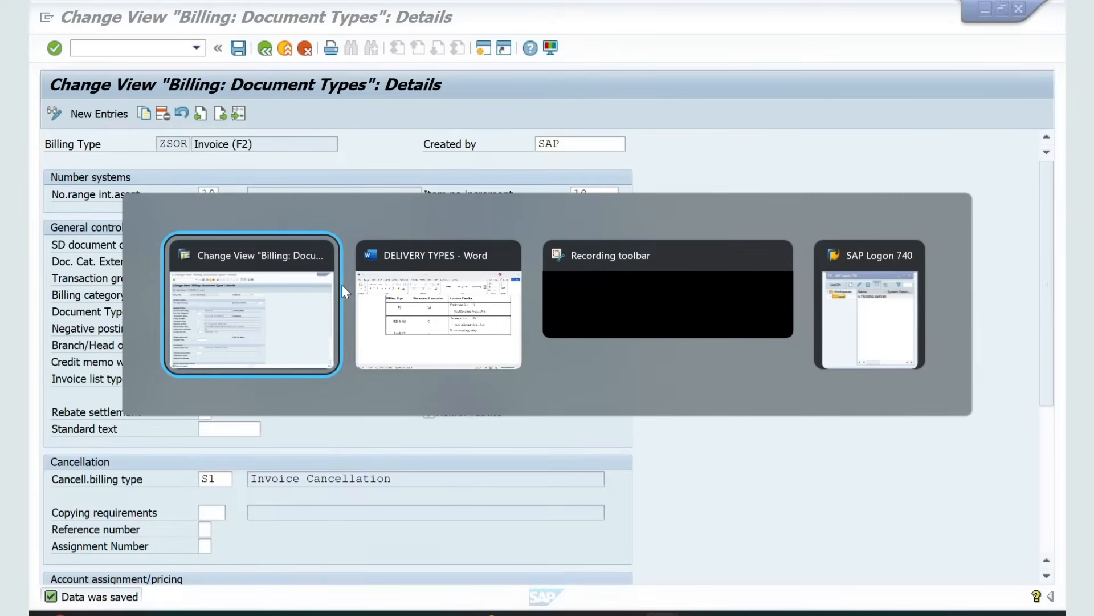
{"action": "type", "text": "/"}
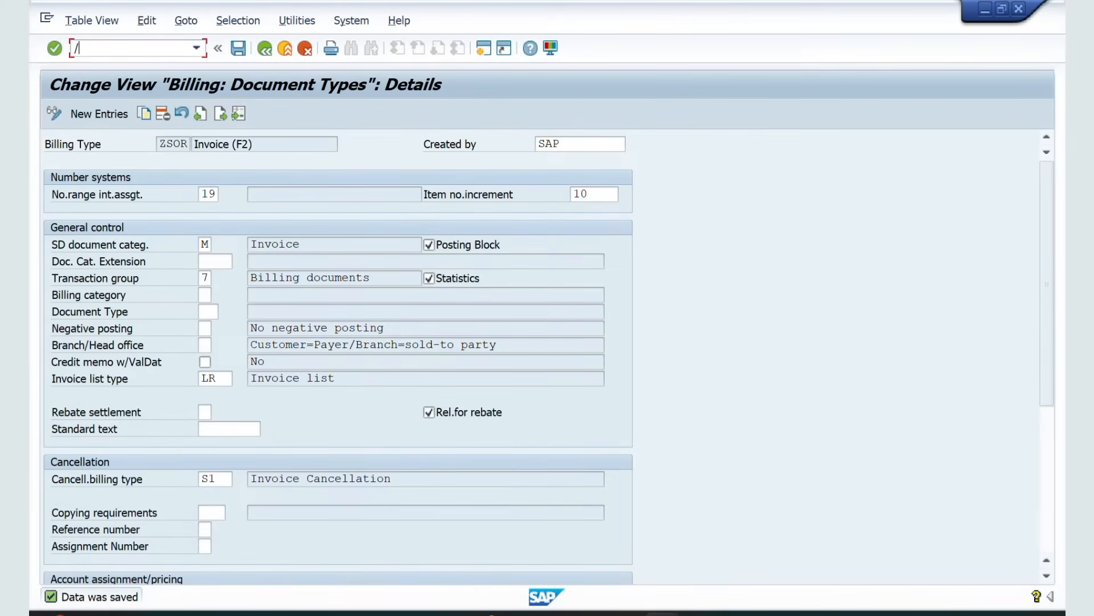
{"action": "type", "text": "OVA01"}
{"action": "key", "text": "Return"}
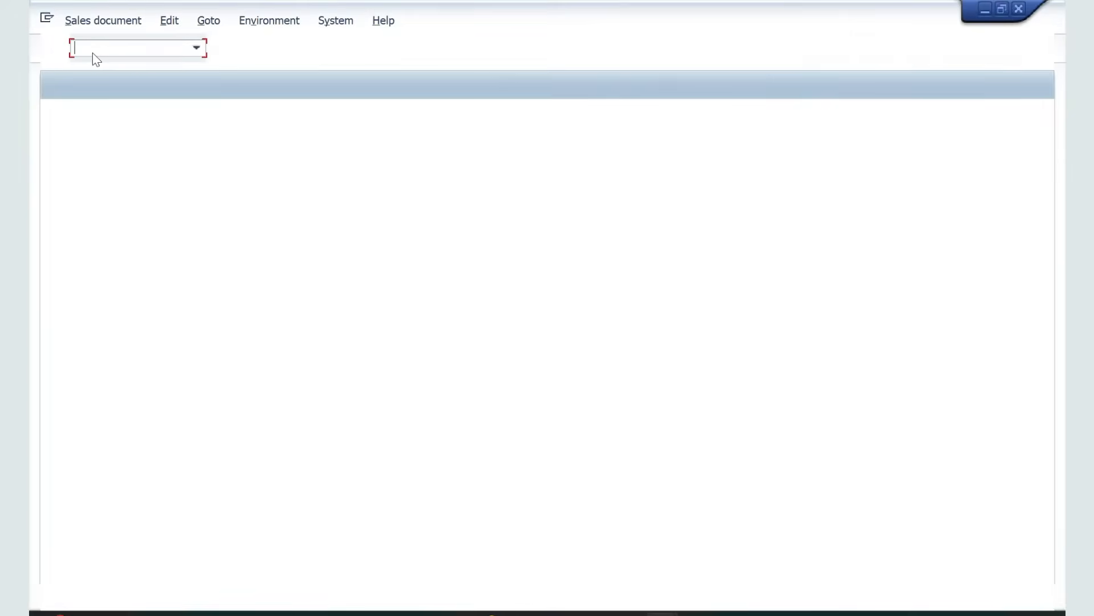
{"action": "key", "text": "Return"}
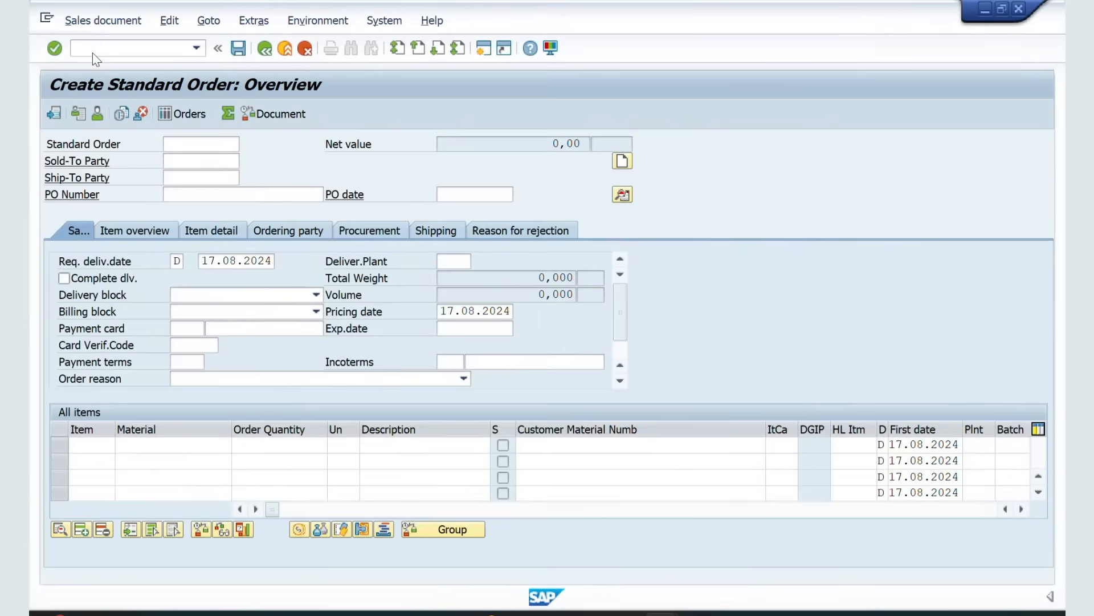
Enter the sold-to party's customer number and an item of material 50065642 (BADAM DRINK) with order quantity 100.
{"action": "left_click", "coordinate": [181, 166]}
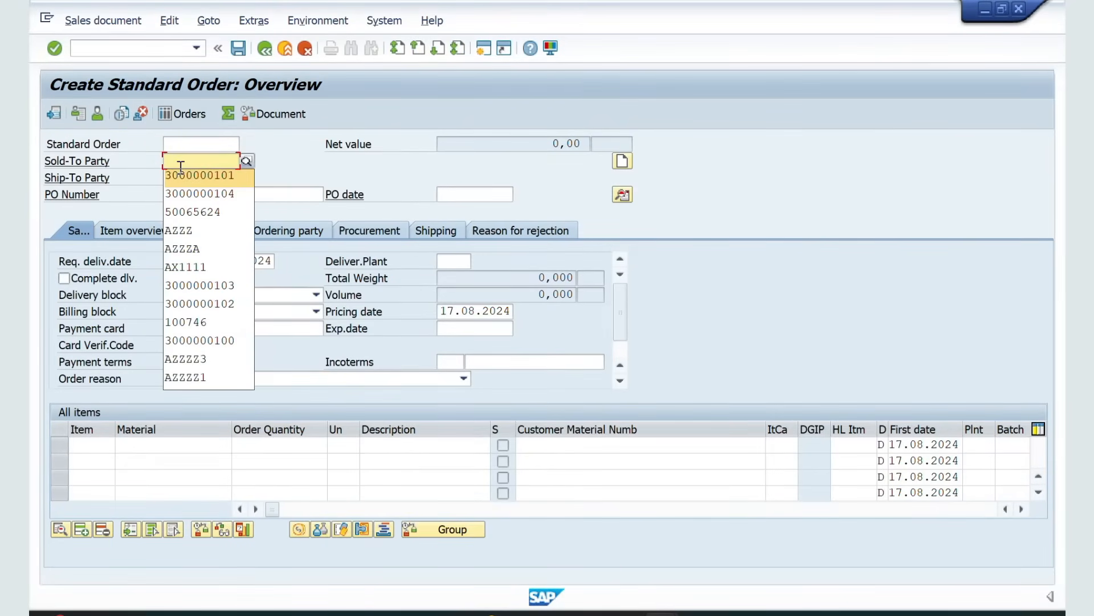
{"action": "key", "text": "Return"}
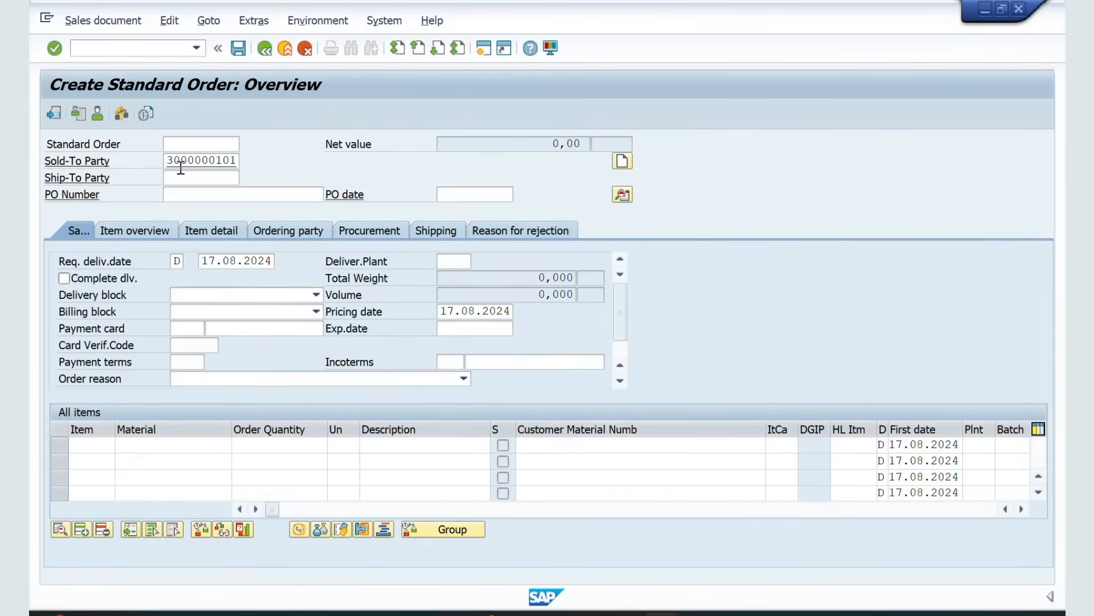
{"action": "key", "text": "Return"}
{"action": "key", "text": "Return"}
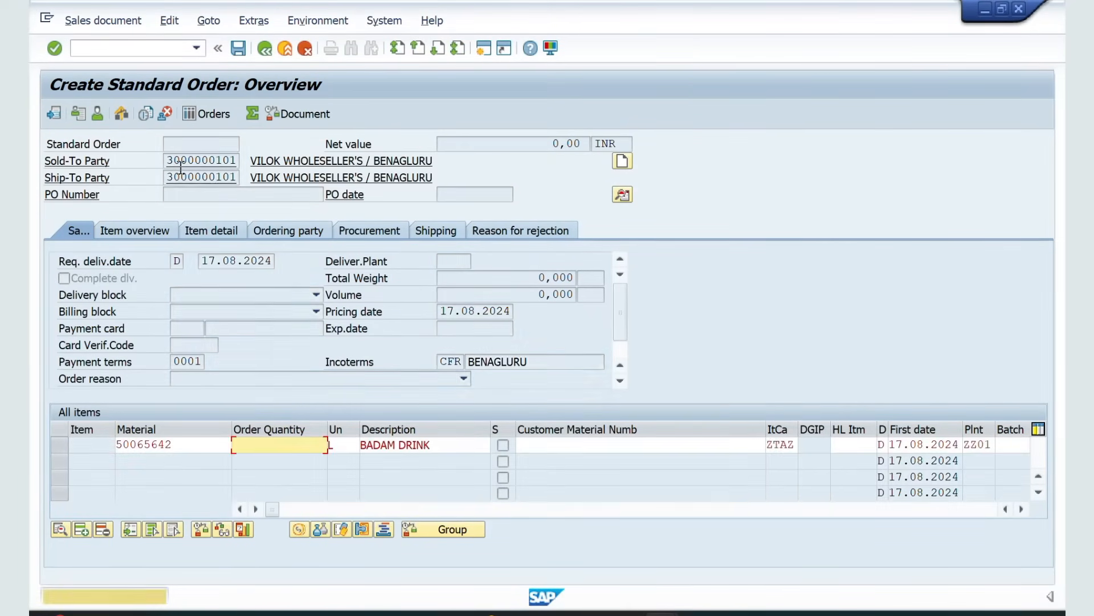
{"action": "type", "text": "100"}
{"action": "key", "text": "Return"}
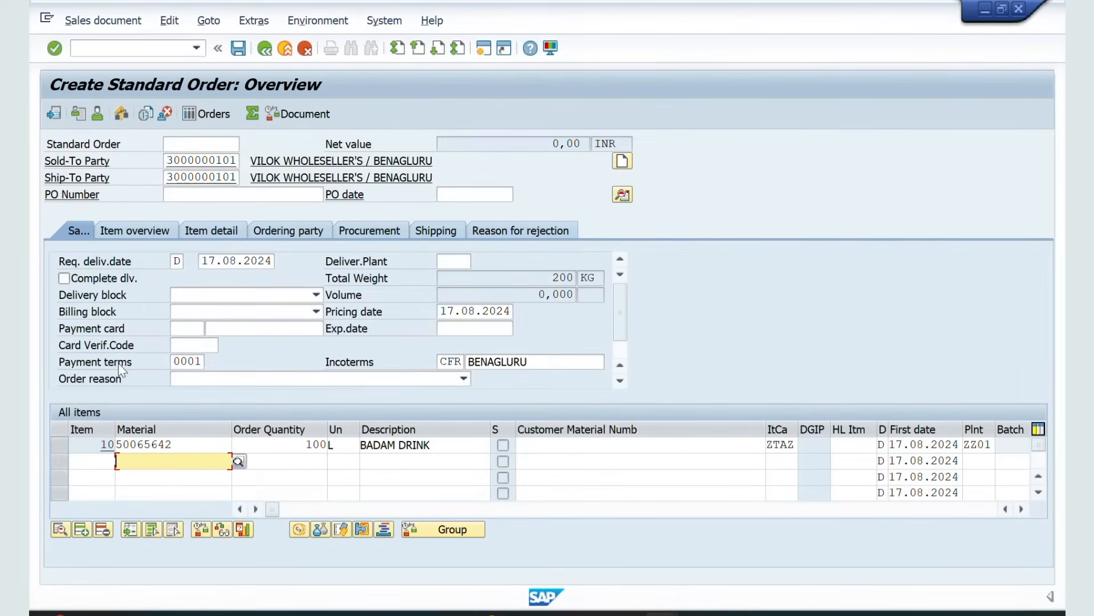
Check the pricing conditions in the order's header data and return to the order overview.
{"action": "left_click", "coordinate": [622, 194]}
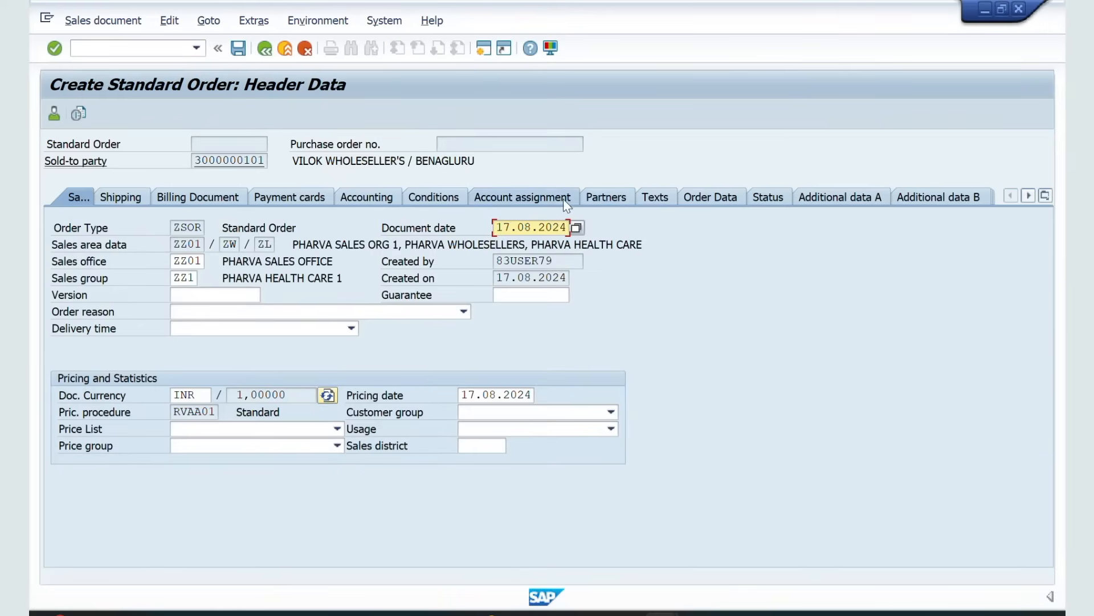
{"action": "left_click", "coordinate": [434, 197]}
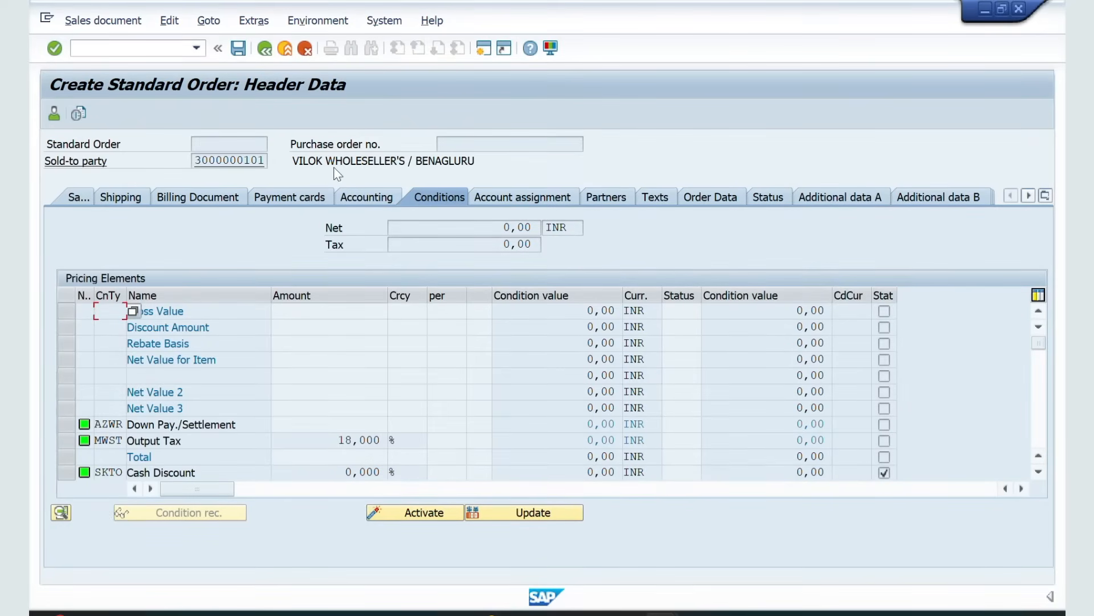
{"action": "left_click", "coordinate": [267, 51]}
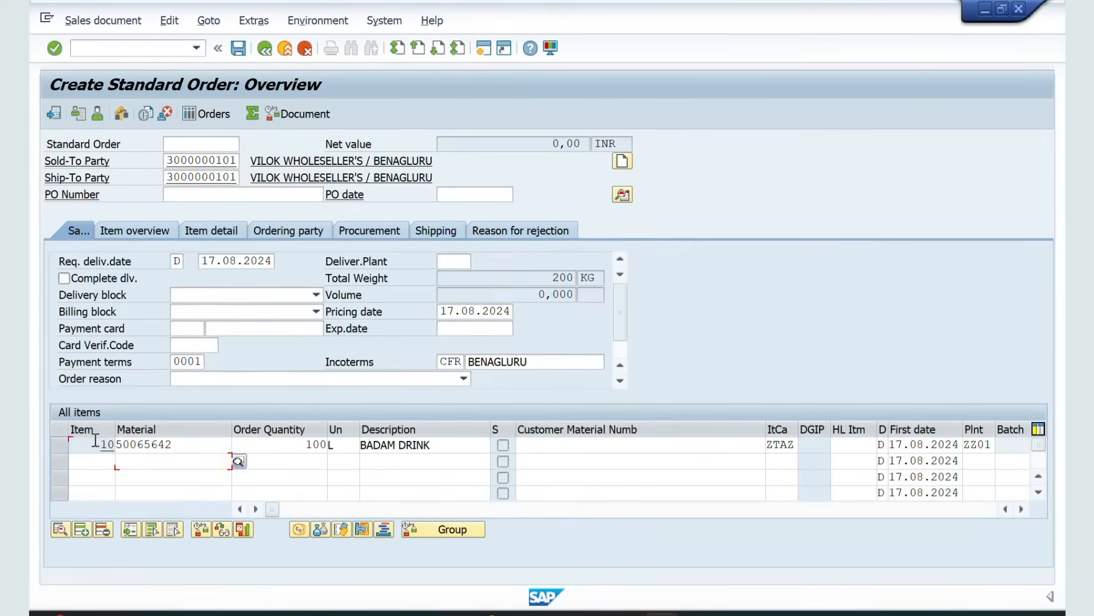
Add condition type PR00 with an amount of 100 to the pricing conditions of item 10.
{"action": "double_click", "coordinate": [95, 443]}
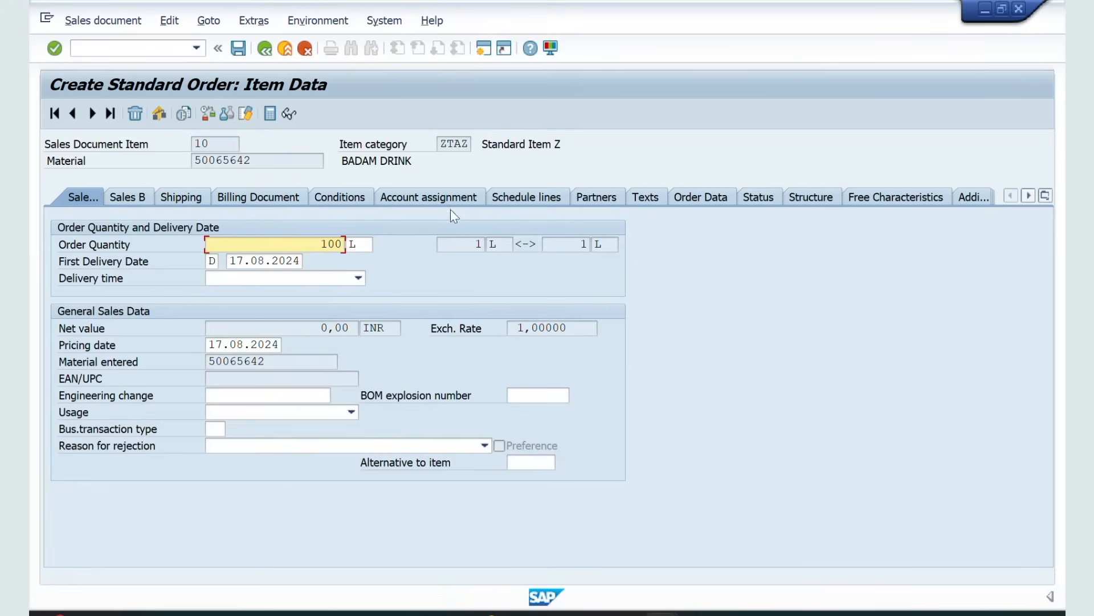
{"action": "left_click", "coordinate": [323, 190]}
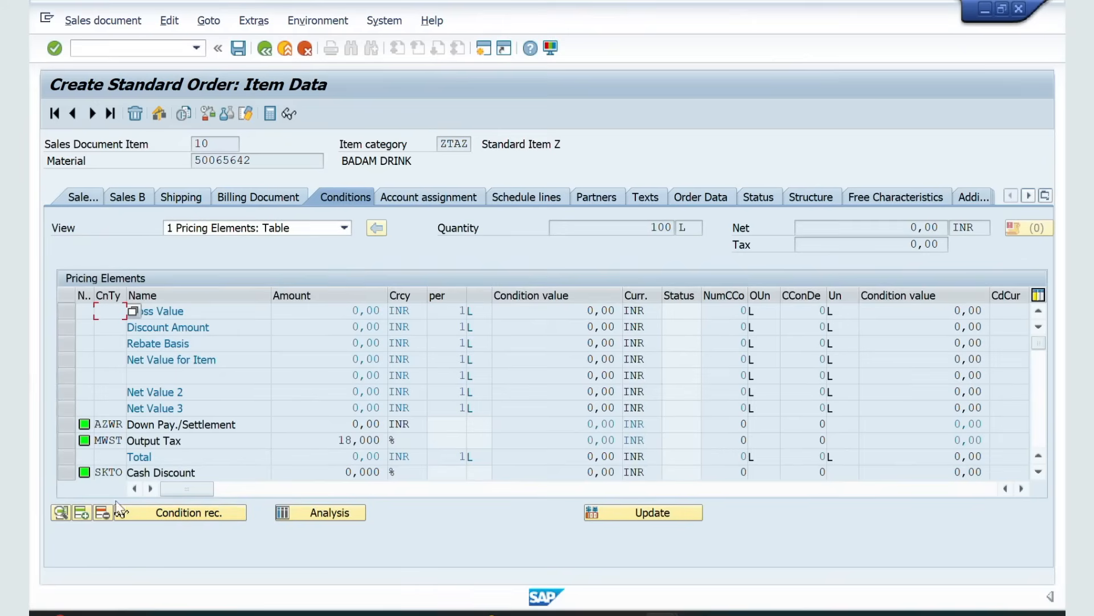
{"action": "left_click", "coordinate": [80, 513]}
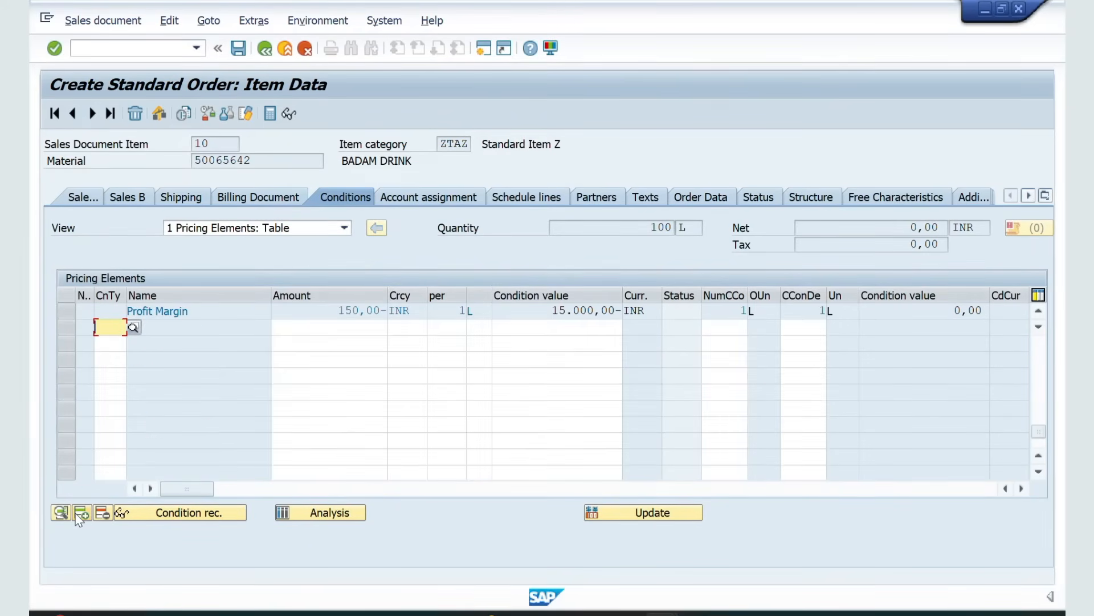
{"action": "type", "text": "PR00"}
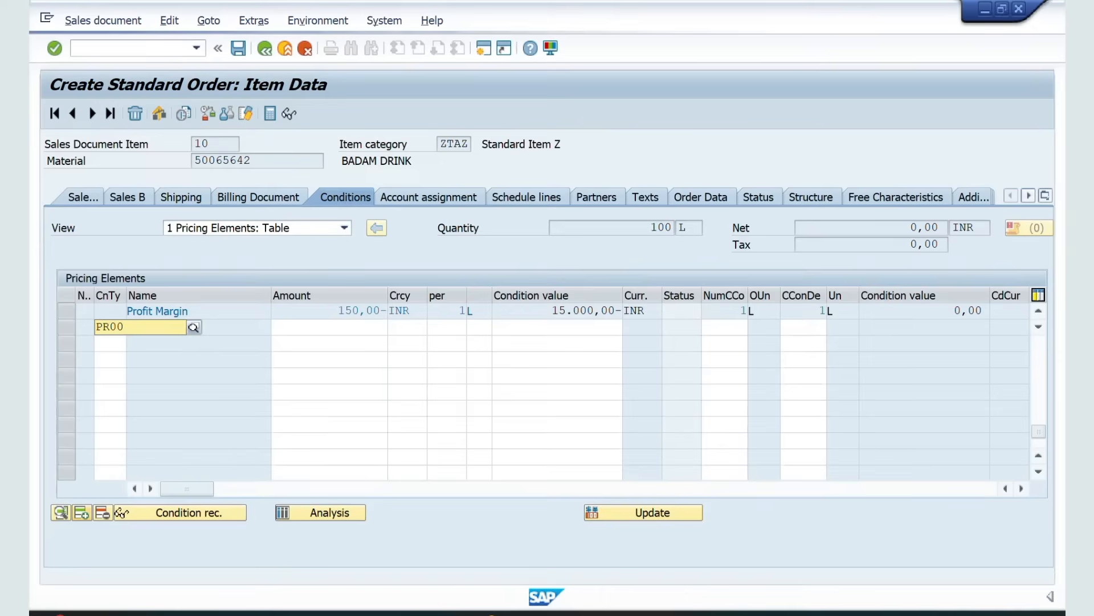
{"action": "left_click", "coordinate": [100, 369]}
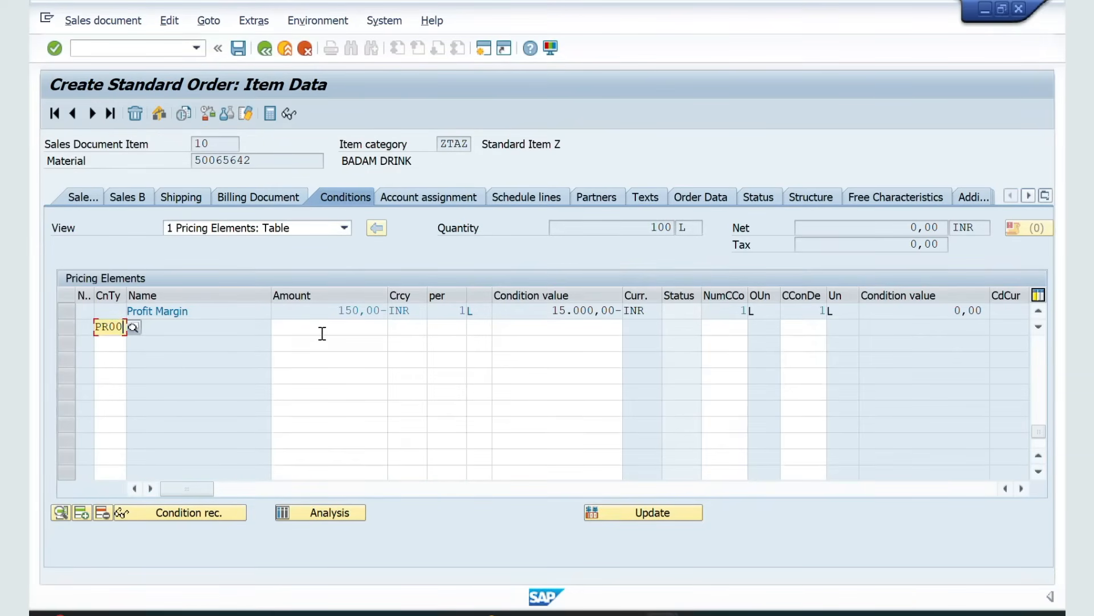
{"action": "left_click", "coordinate": [337, 332]}
{"action": "type", "text": "100"}
{"action": "key", "text": "Return"}
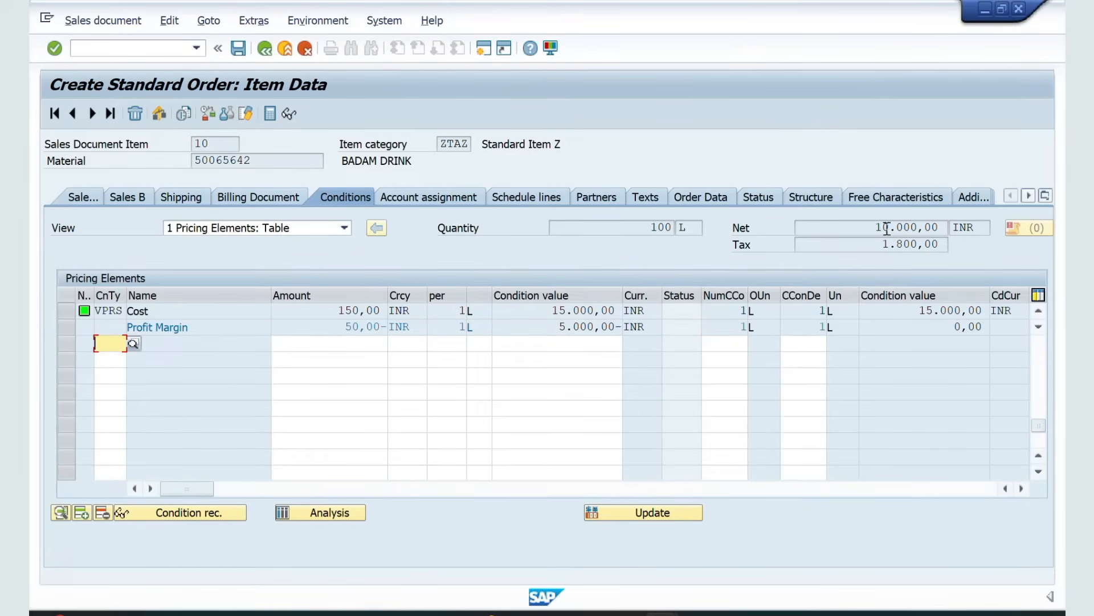
Deliver the sales order with a picked quantity of 100 for the BADAM DRINK item and post the goods issue.
{"action": "left_click", "coordinate": [94, 20]}
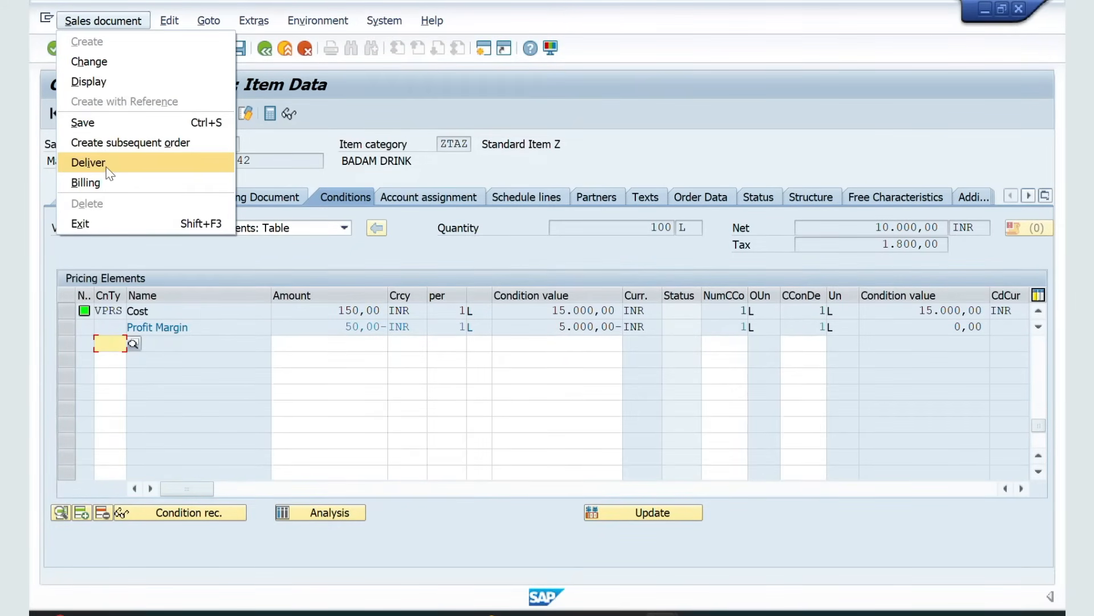
{"action": "left_click", "coordinate": [89, 162]}
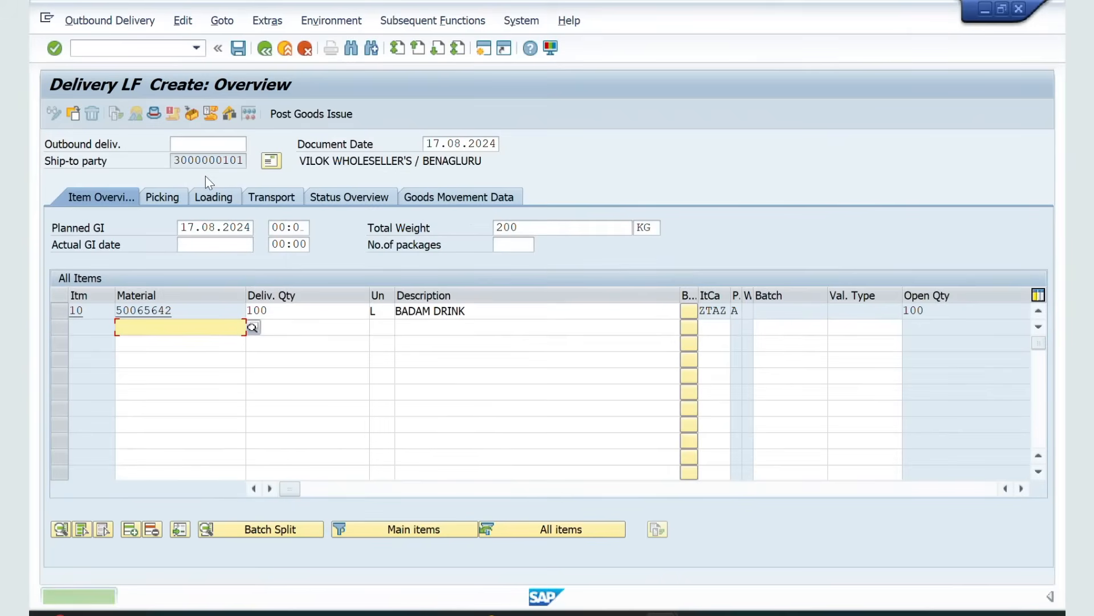
{"action": "left_click", "coordinate": [159, 198]}
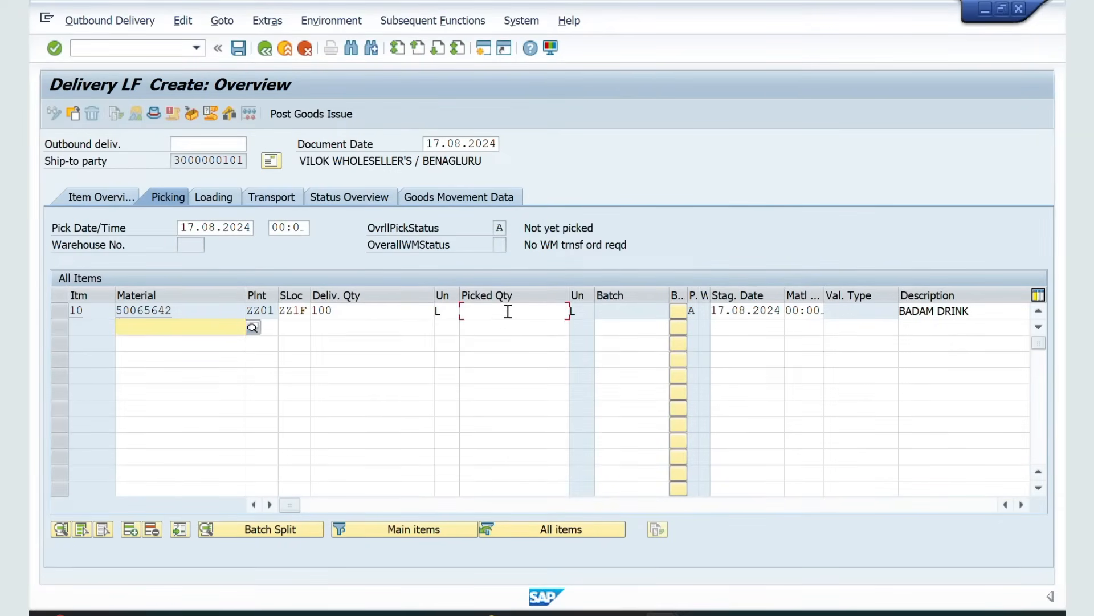
{"action": "left_click", "coordinate": [508, 311]}
{"action": "type", "text": "100"}
{"action": "key", "text": "Return"}
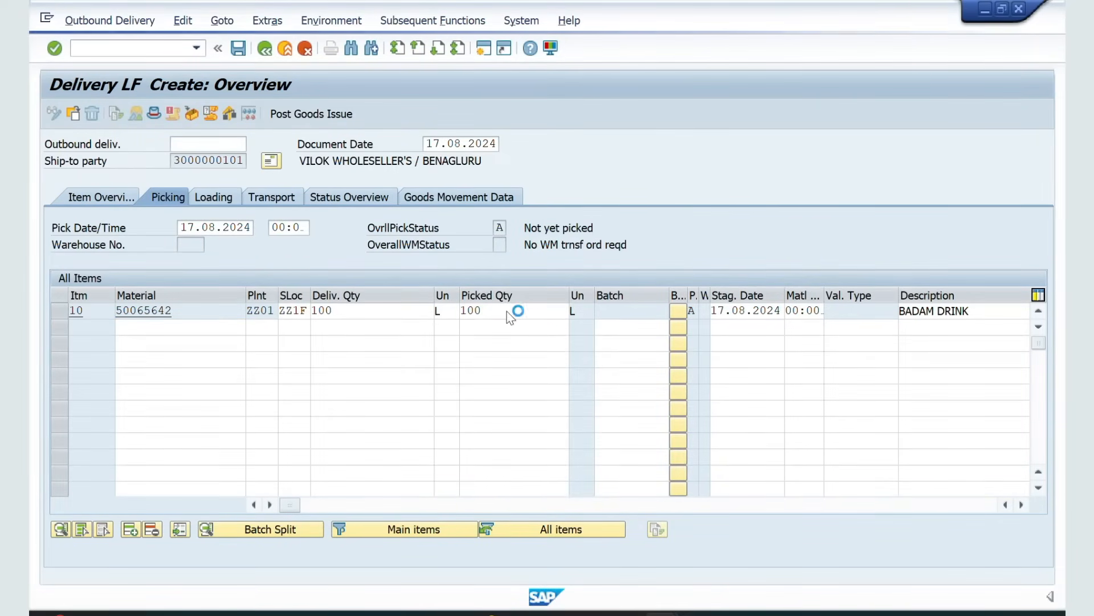
{"action": "left_click", "coordinate": [300, 115]}
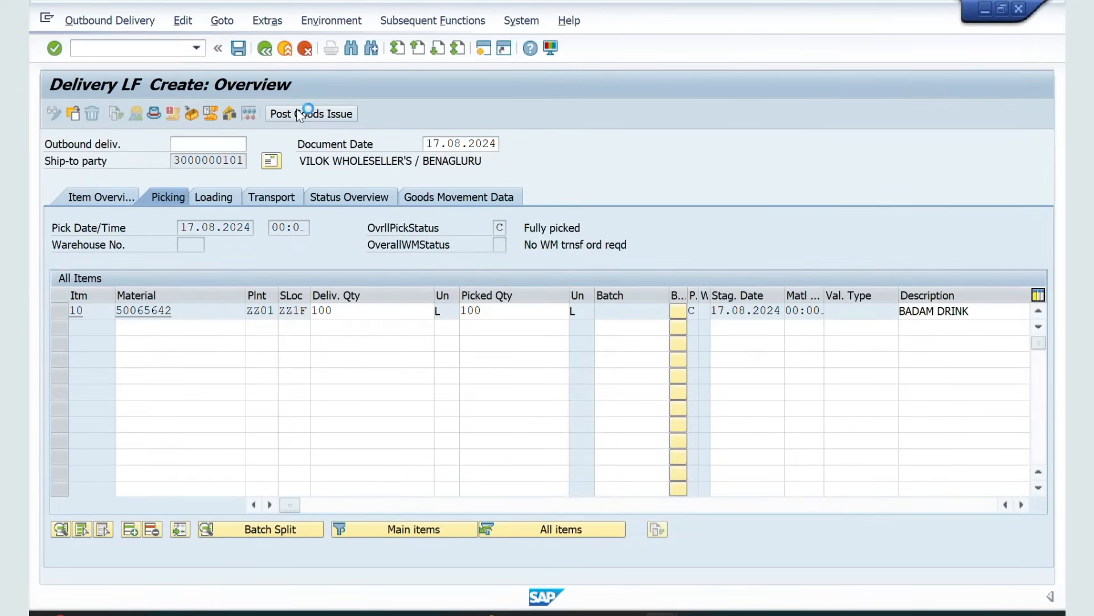
Create the billing document for the delivery in transaction VF01 and save it.
{"action": "type", "text": "/NVF01"}
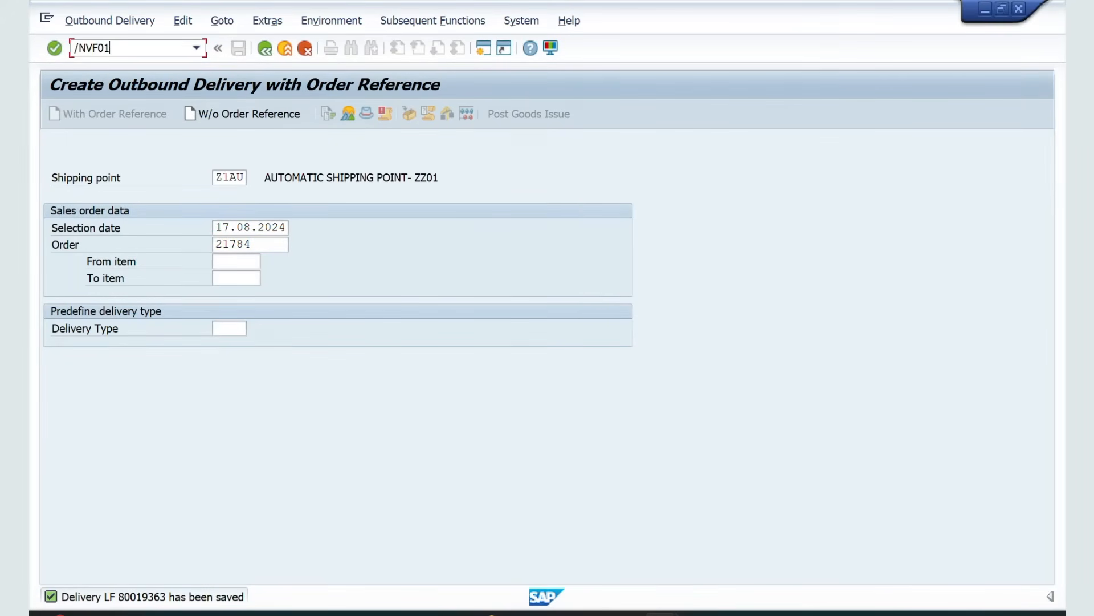
{"action": "key", "text": "Return"}
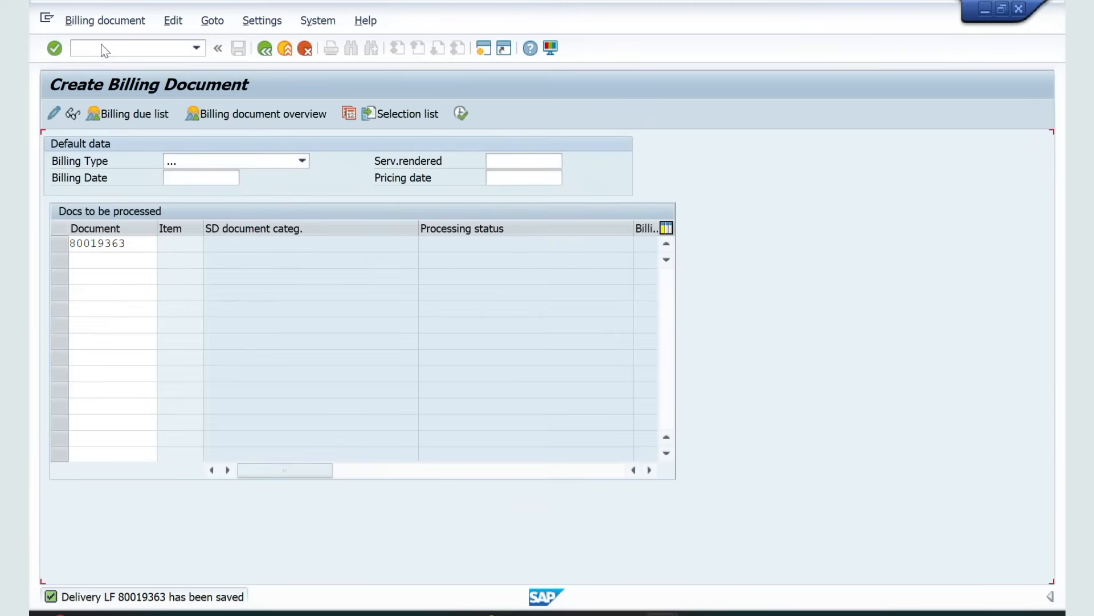
{"action": "key", "text": "Return"}
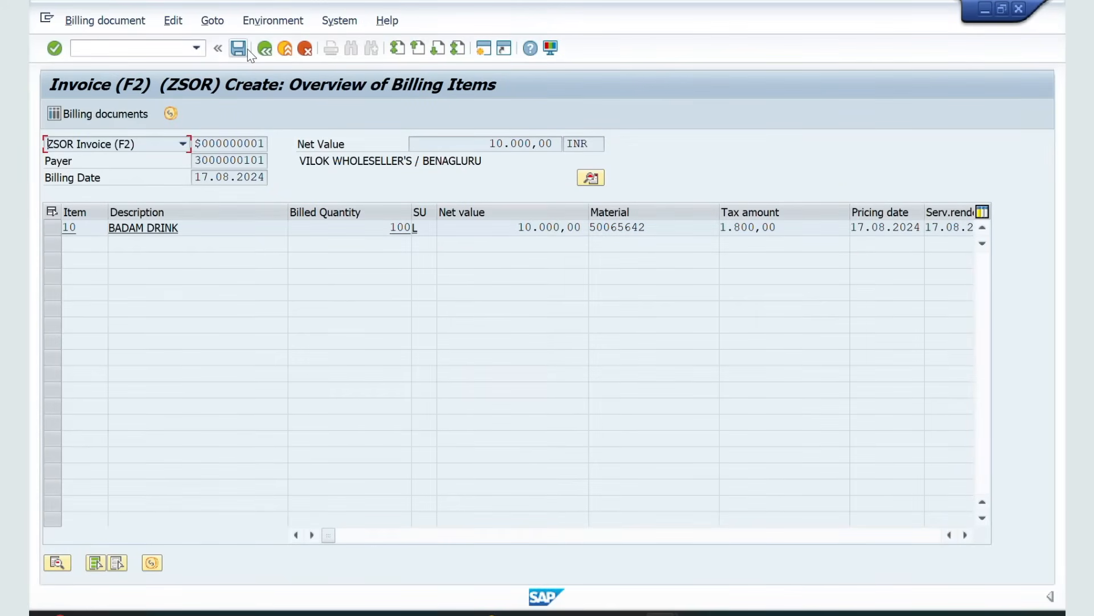
{"action": "left_click", "coordinate": [246, 49]}
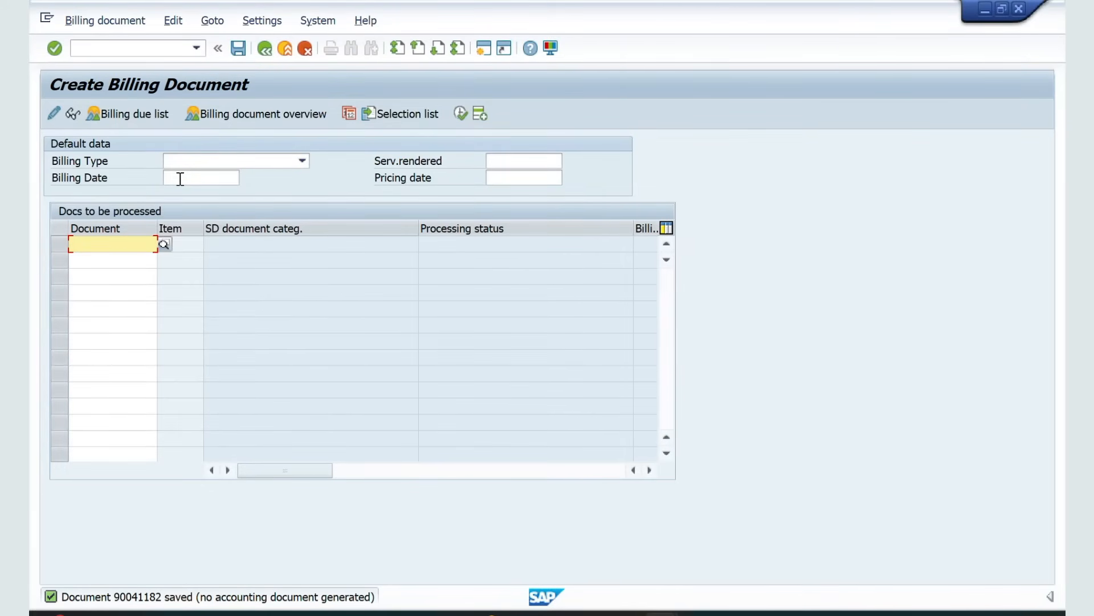
Open the Change Billing Document transaction for the saved invoice.
{"action": "left_click", "coordinate": [105, 48]}
{"action": "type", "text": "/NV"}
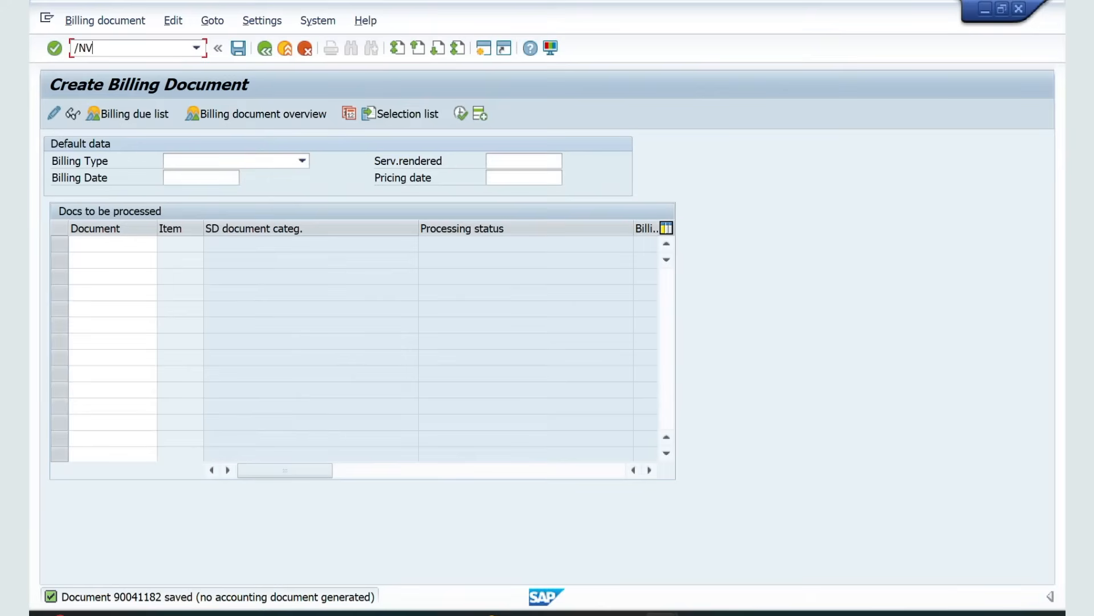
{"action": "type", "text": "F01"}
{"action": "key", "text": "Return"}
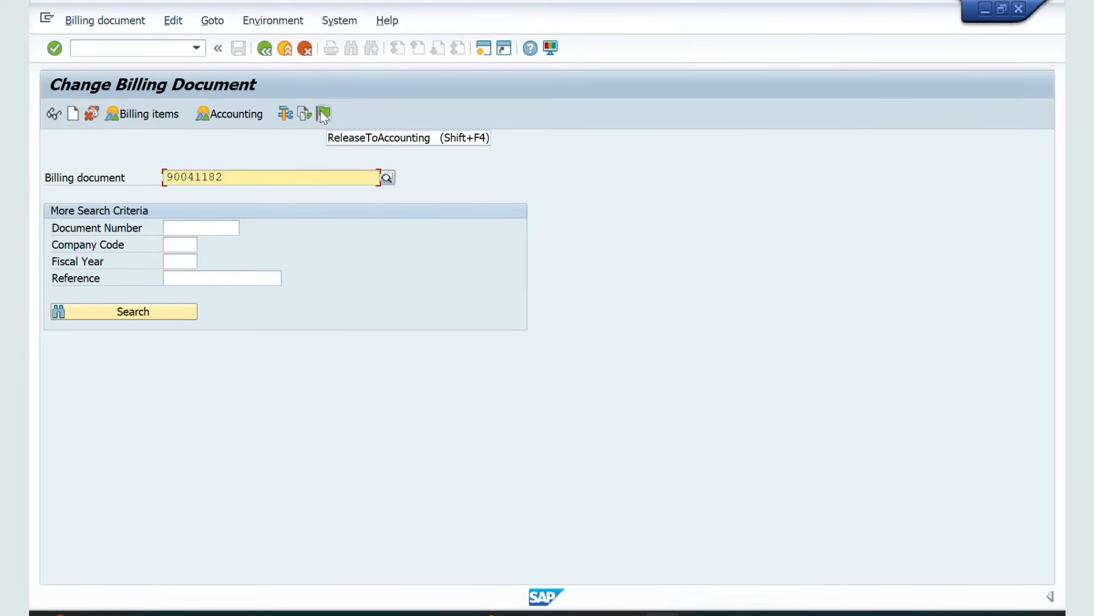
Switch to the DELIVERY TYPES document in Word and read the posting block notes on manual release and transaction VFX3.
{"action": "key", "text": "alt+Tab"}
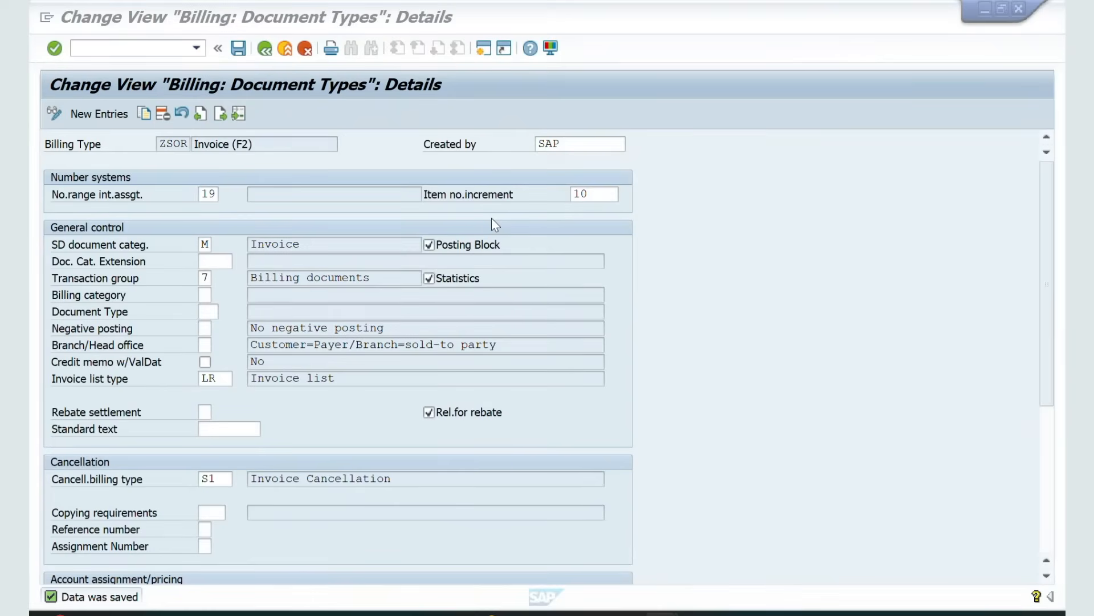
{"action": "key", "text": "alt+Tab"}
{"action": "scroll", "coordinate": [513, 306], "scroll_direction": "down", "scroll_amount": 5}
{"action": "scroll", "coordinate": [513, 306], "scroll_direction": "down", "scroll_amount": 2}
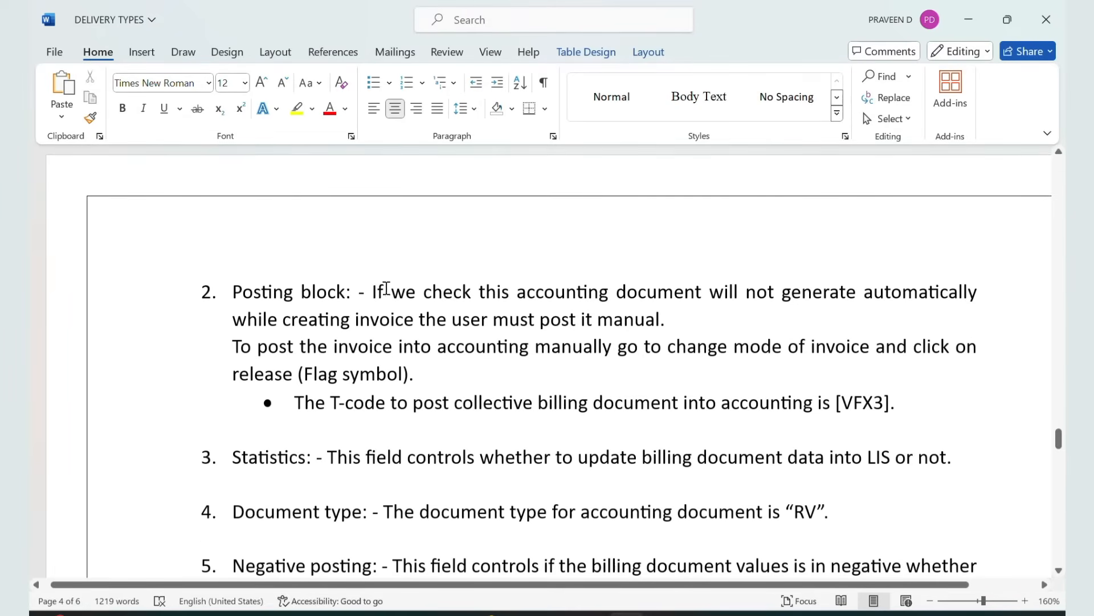
{"action": "left_click_drag", "start_coordinate": [360, 292], "coordinate": [663, 314]}
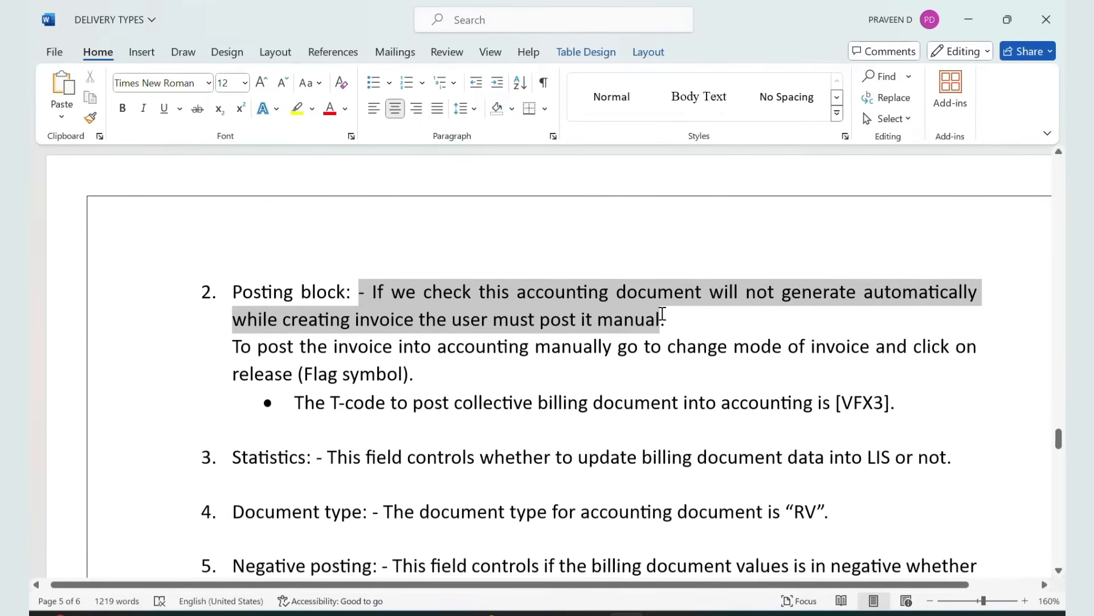
{"action": "left_click_drag", "start_coordinate": [662, 314], "coordinate": [662, 314]}
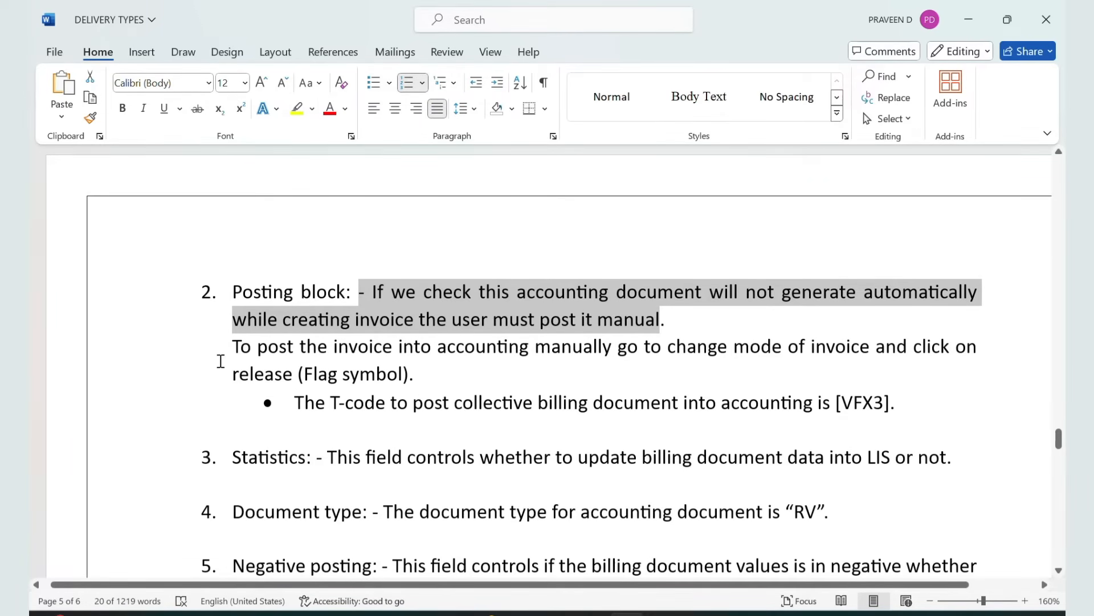
{"action": "left_click_drag", "start_coordinate": [979, 346], "coordinate": [226, 348]}
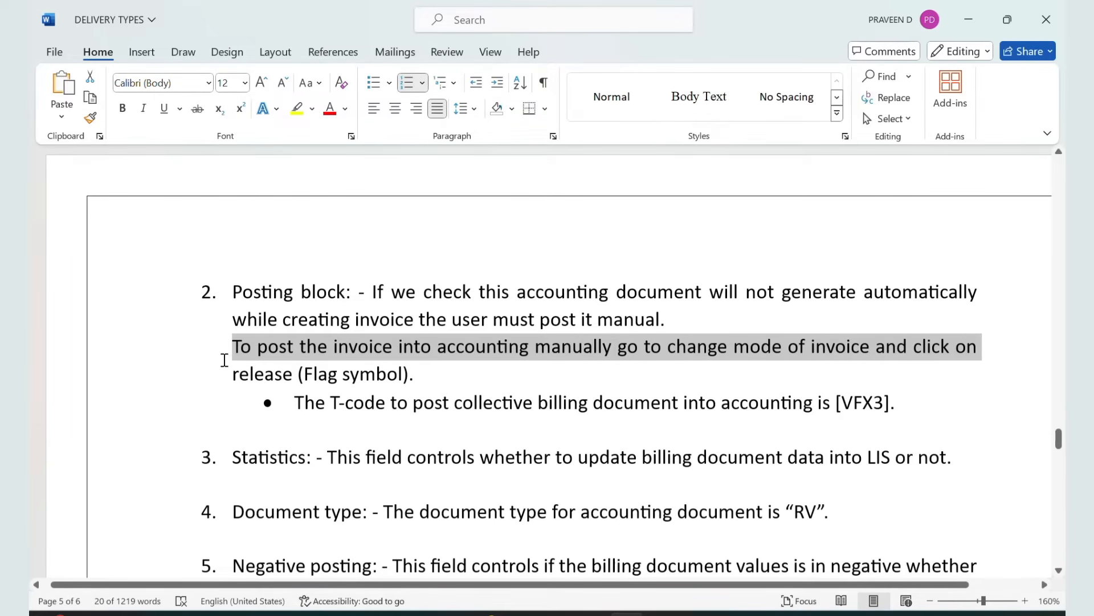
{"action": "left_click", "coordinate": [224, 375]}
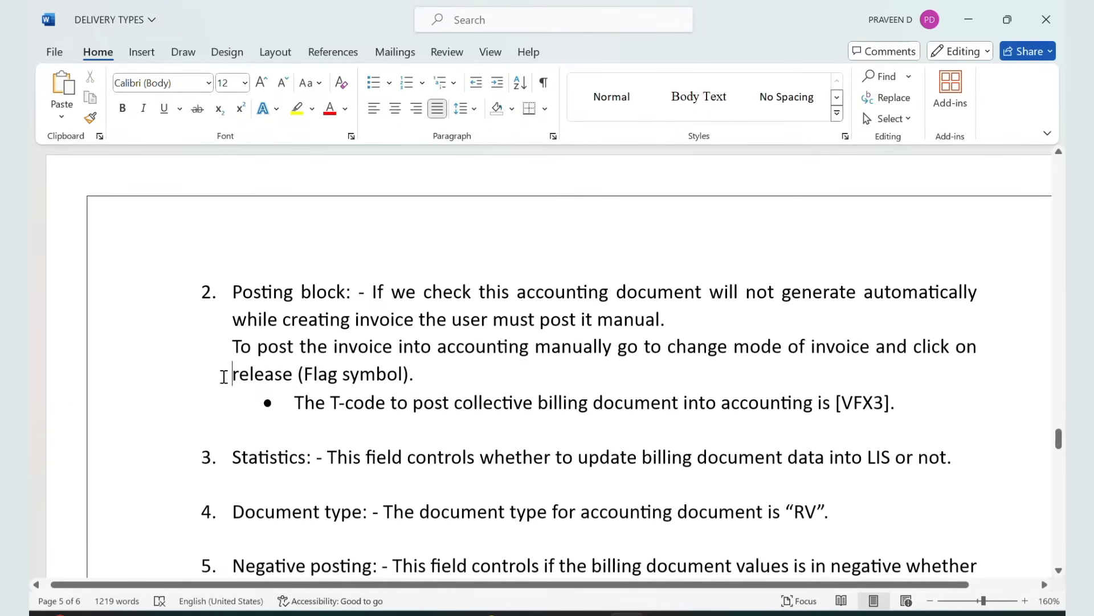
{"action": "scroll", "coordinate": [224, 376], "scroll_direction": "down", "scroll_amount": 1}
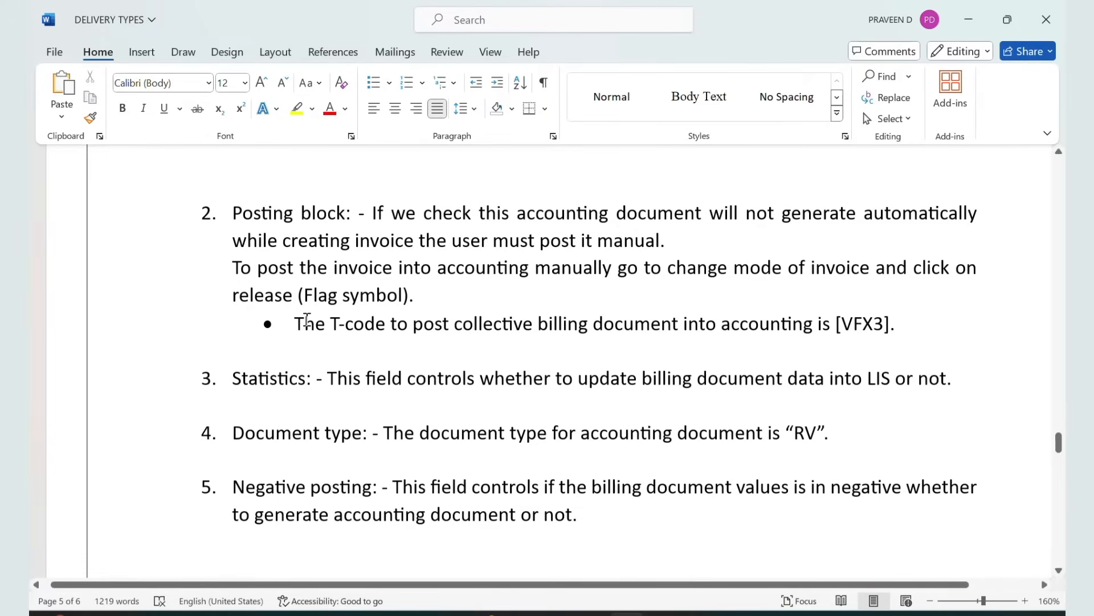
{"action": "left_click_drag", "start_coordinate": [306, 321], "coordinate": [725, 325]}
Switch back to the SAP Change Billing Document session and open transaction VFX3.
{"action": "key", "text": "alt+Tab"}
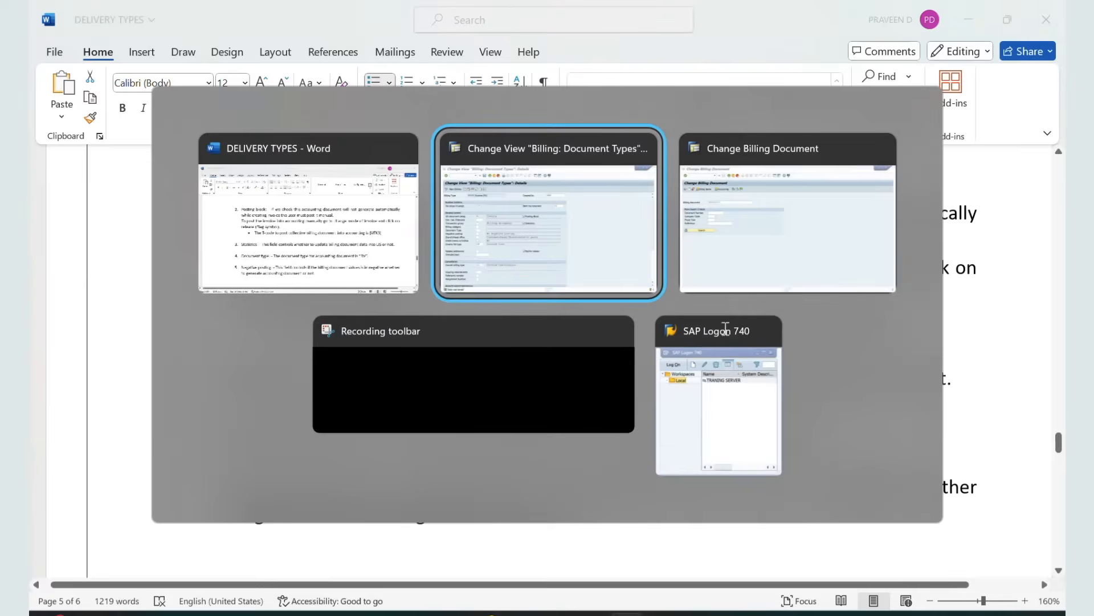
{"action": "key", "text": "alt+Tab"}
{"action": "key", "text": "Tab"}
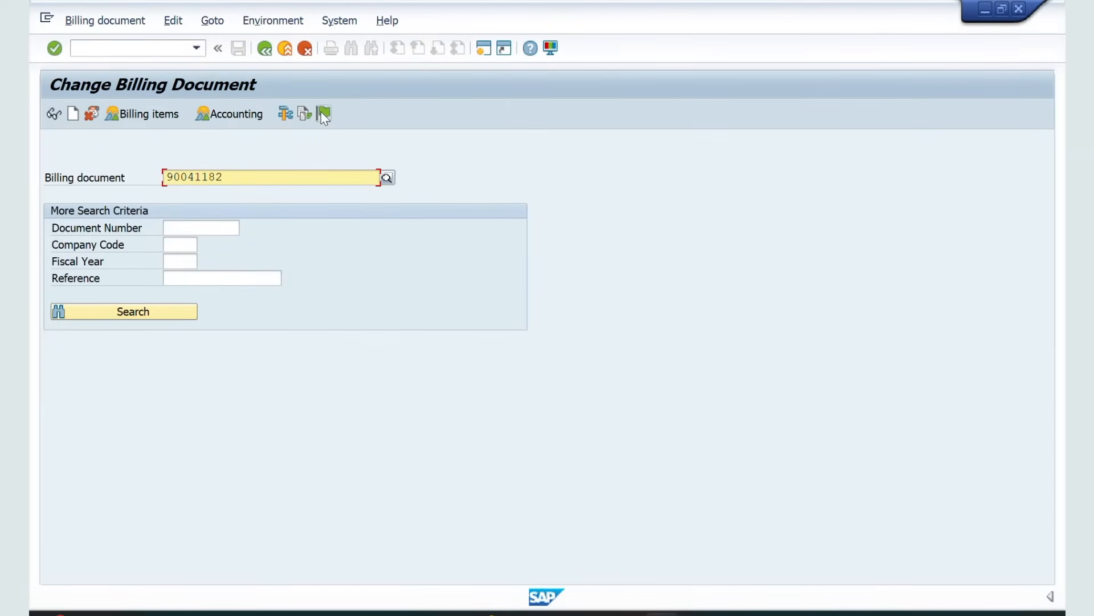
{"action": "left_click", "coordinate": [113, 50]}
{"action": "type", "text": "/NVFX3"}
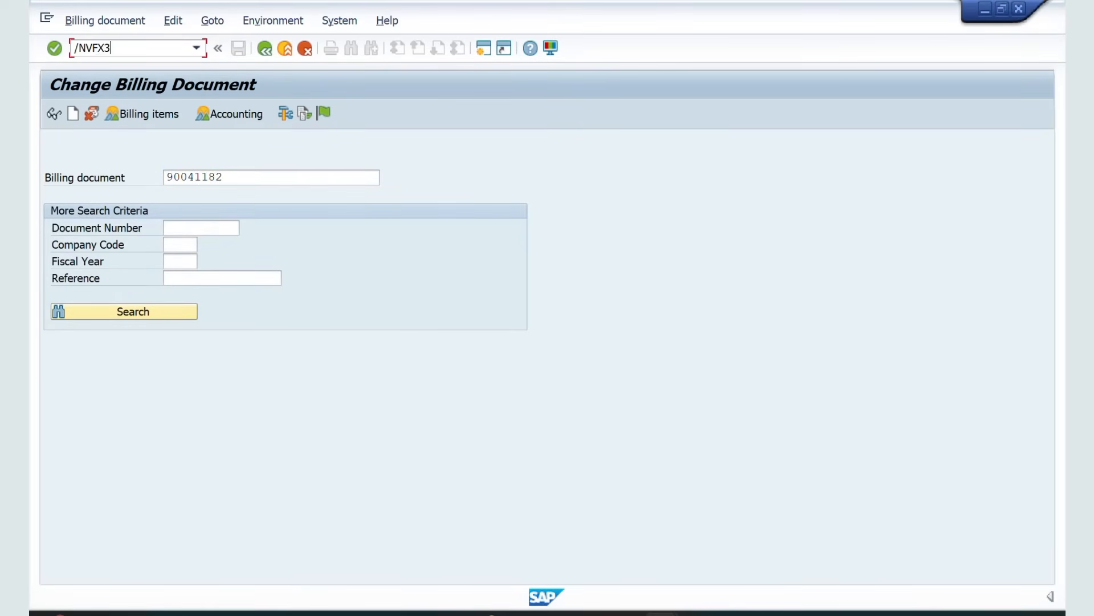
{"action": "key", "text": "Return"}
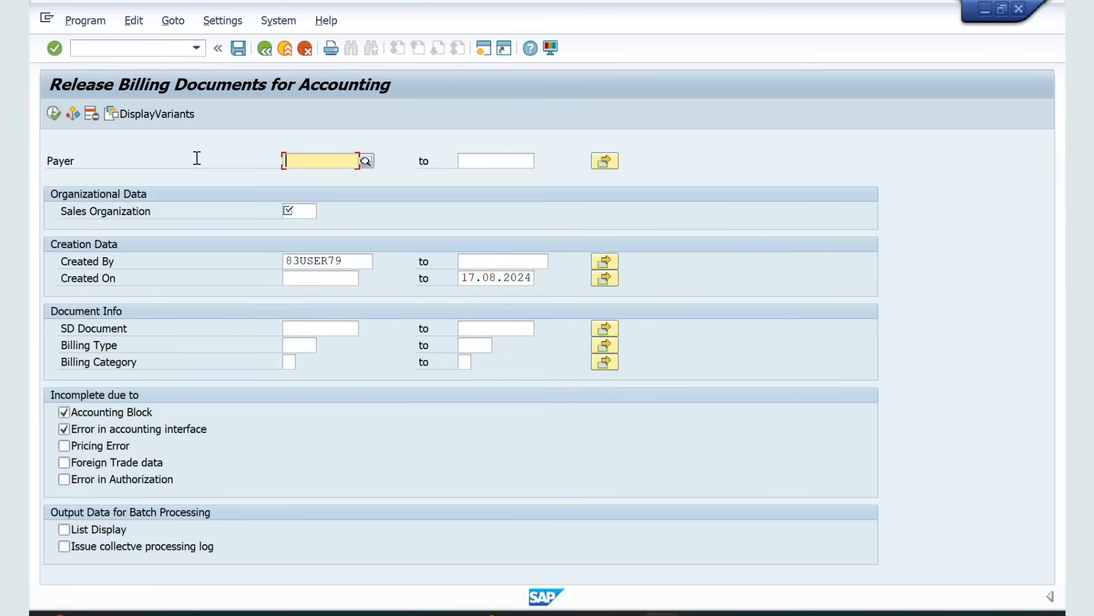
List the billing documents awaiting release to accounting for sales organization ZZ01.
{"action": "left_click", "coordinate": [295, 211]}
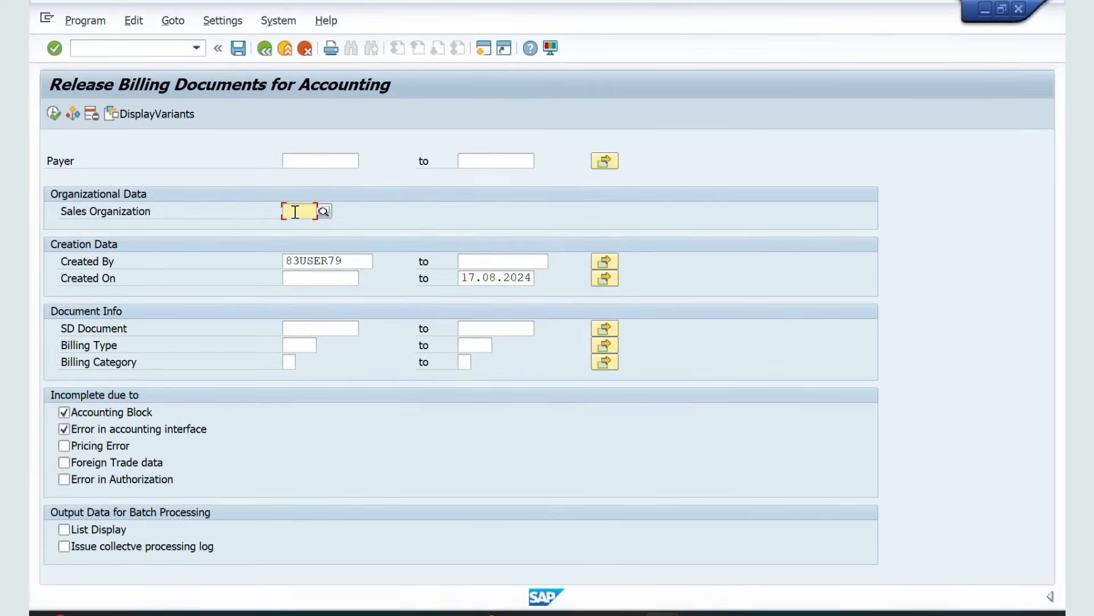
{"action": "type", "text": "ZZ"}
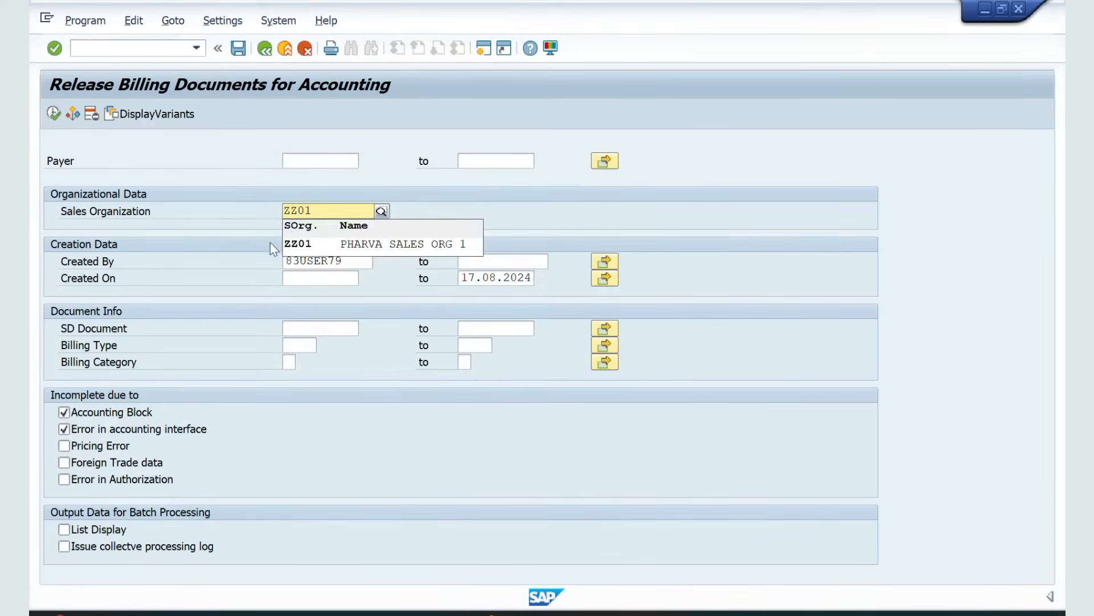
{"action": "type", "text": "01"}
{"action": "left_click", "coordinate": [311, 255]}
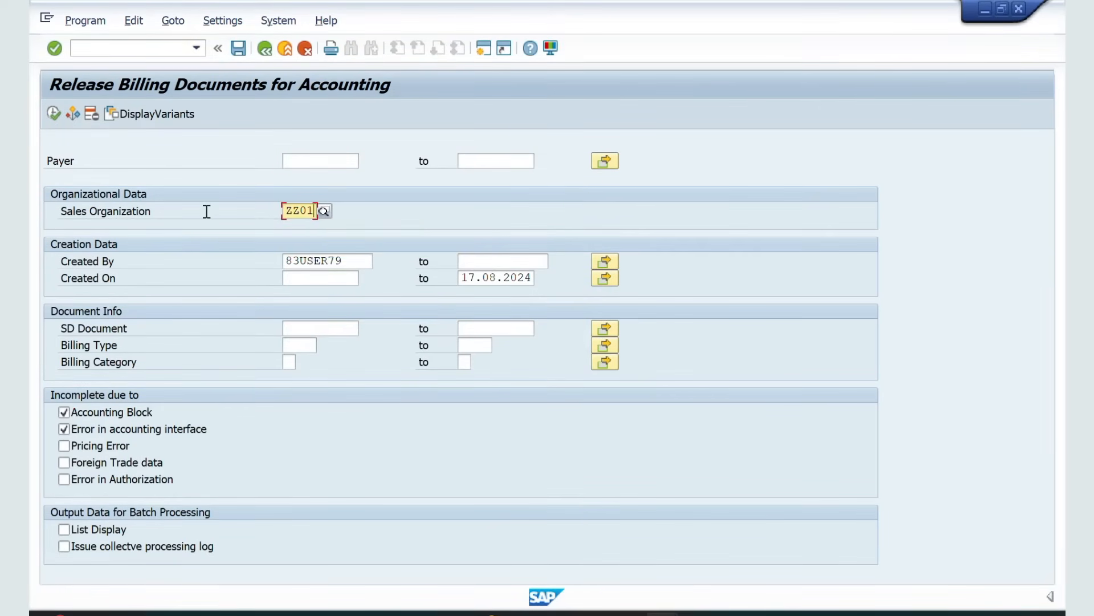
{"action": "left_click", "coordinate": [52, 114]}
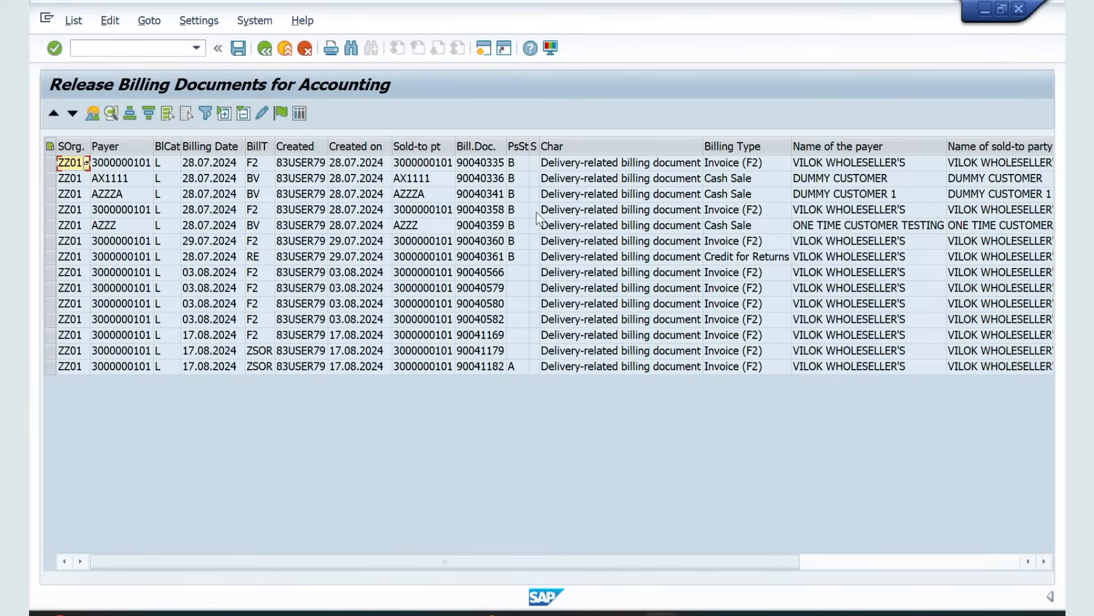
Select all listed billing documents and release them to accounting.
{"action": "left_click", "coordinate": [50, 147]}
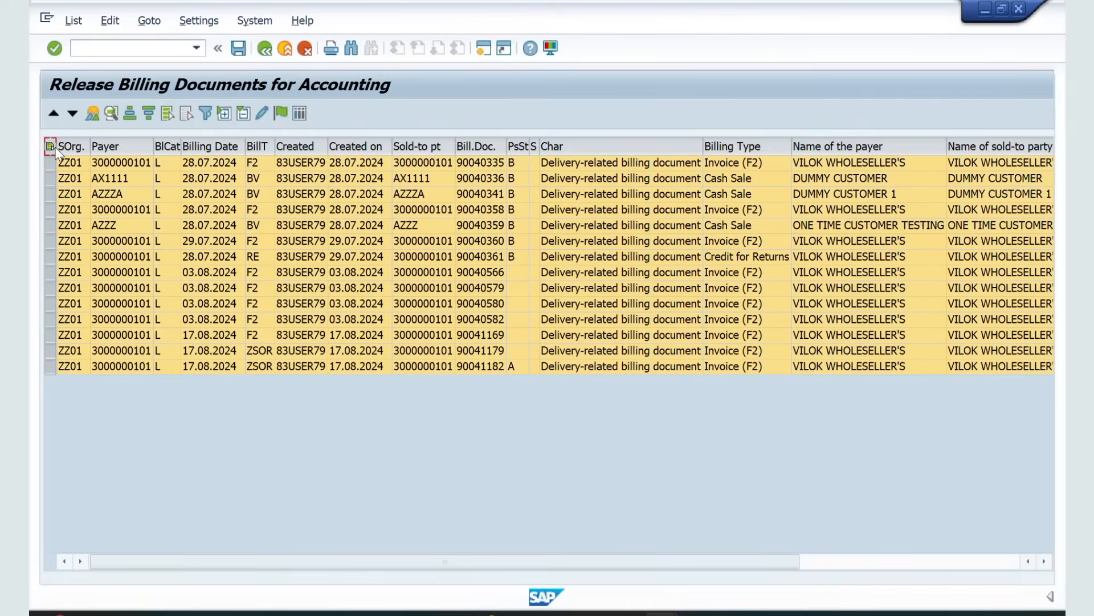
{"action": "left_click", "coordinate": [281, 114]}
Switch to the Billing: Document Types session, clear Posting Block for billing type ZSOR and save.
{"action": "key", "text": "alt+Tab"}
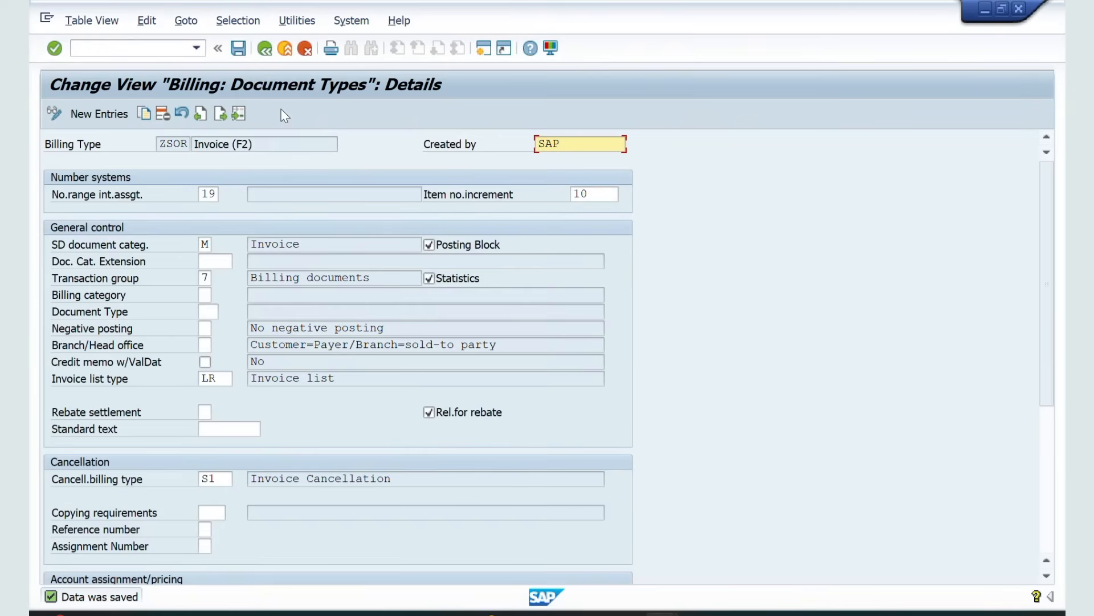
{"action": "left_click", "coordinate": [429, 244]}
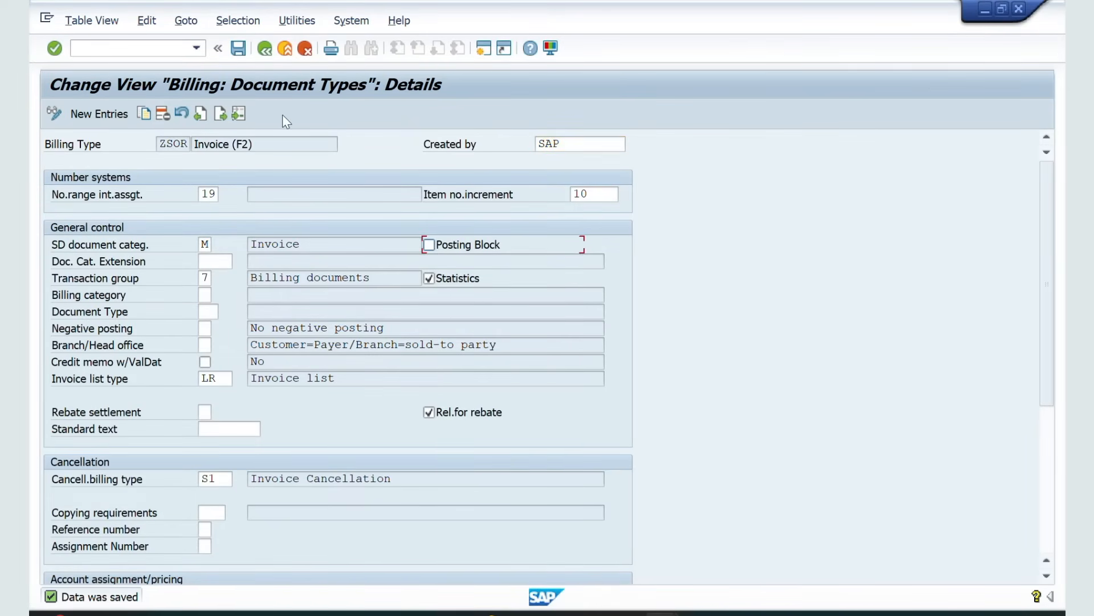
{"action": "left_click", "coordinate": [239, 54]}
Switch to the DELIVERY TYPES document in Word and read the note on the Statistics field.
{"action": "key", "text": "alt+Tab"}
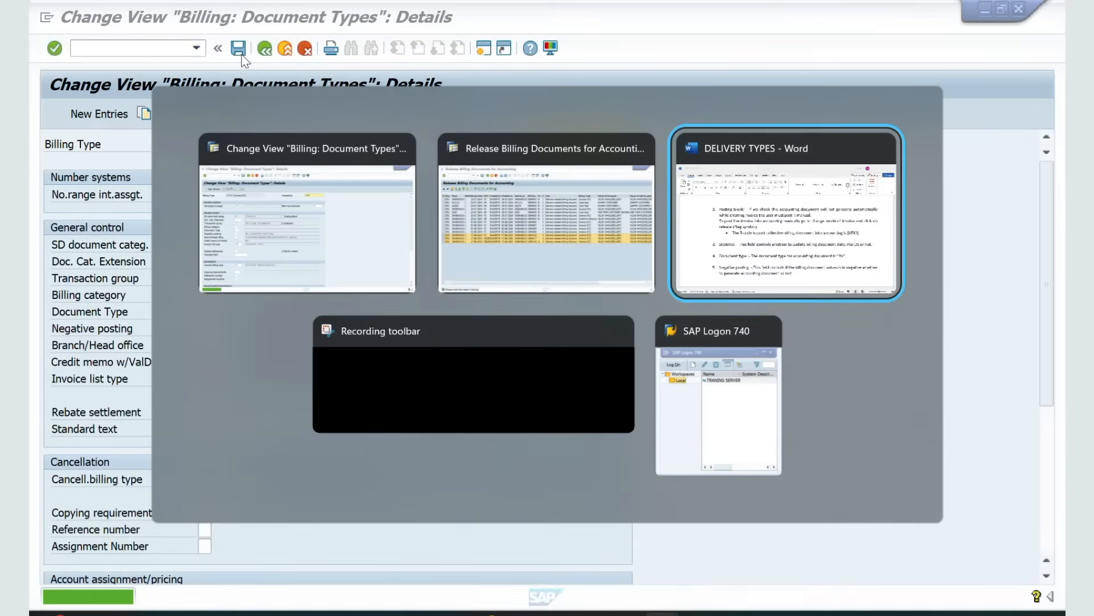
{"action": "scroll", "coordinate": [354, 175], "scroll_direction": "down", "scroll_amount": 2}
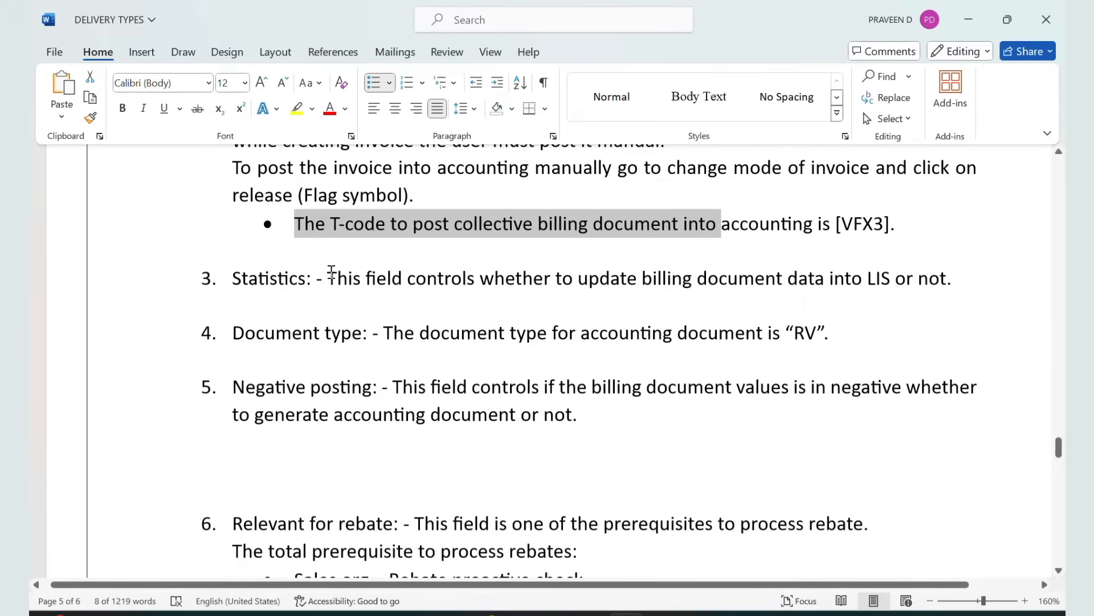
{"action": "left_click_drag", "start_coordinate": [331, 272], "coordinate": [712, 282]}
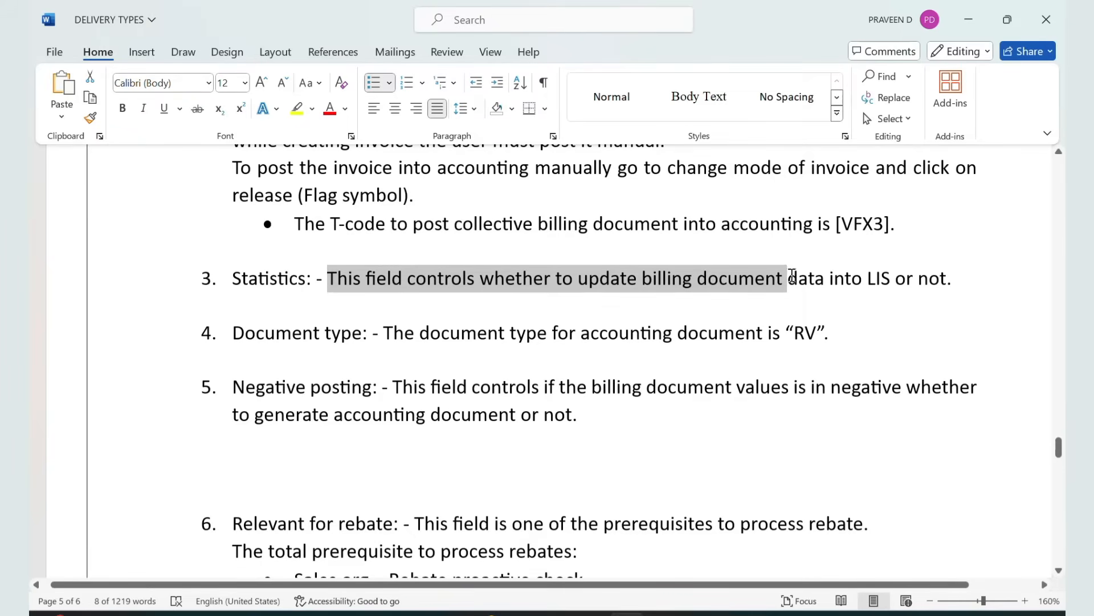
{"action": "left_click_drag", "start_coordinate": [792, 276], "coordinate": [967, 280]}
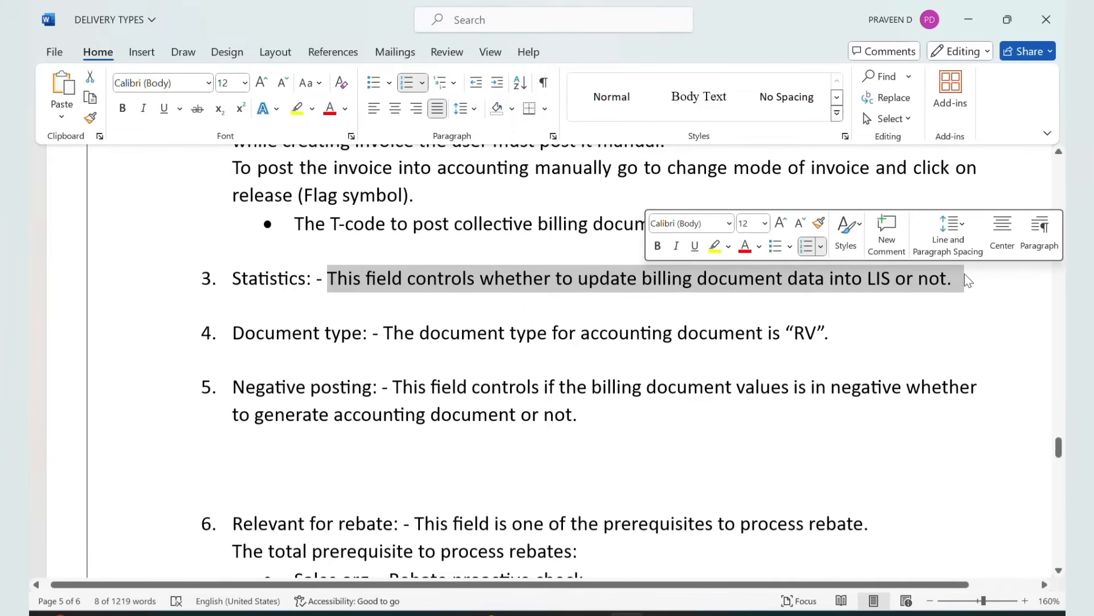
{"action": "left_click", "coordinate": [507, 279]}
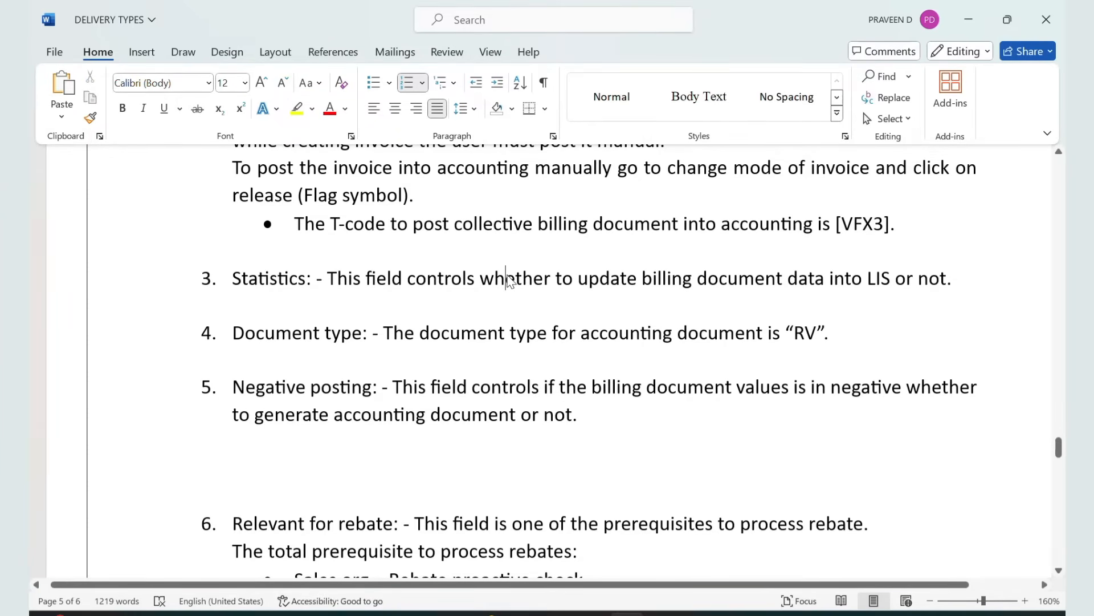
{"action": "scroll", "coordinate": [508, 280], "scroll_direction": "down", "scroll_amount": 1}
Switch back to the SAP billing type details and set the Document Type of ZSOR to RV, Billing doc.transfer.
{"action": "key", "text": "alt+Tab"}
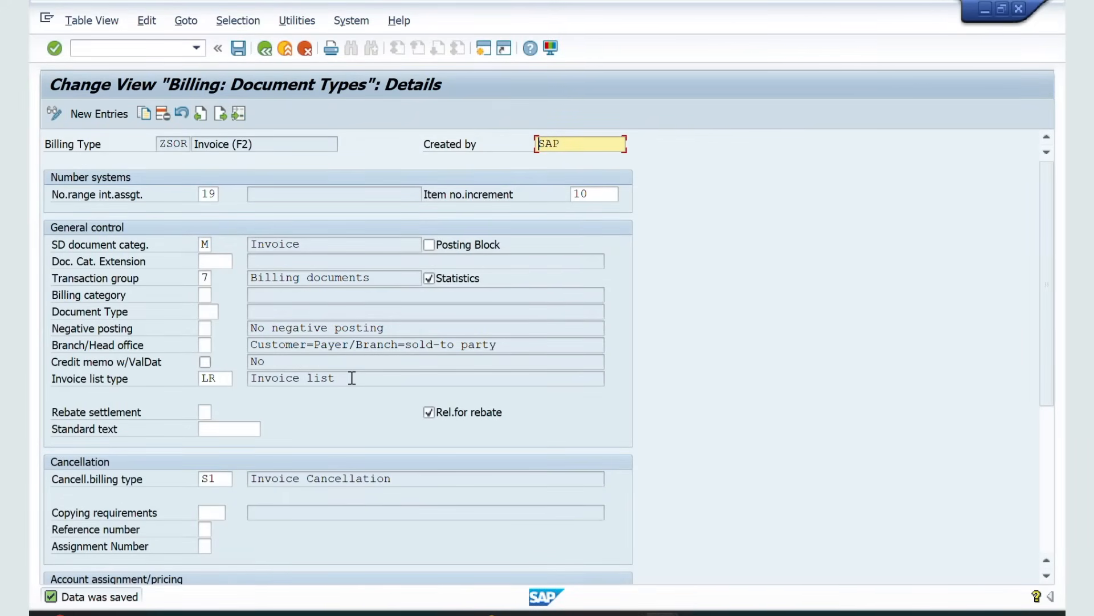
{"action": "scroll", "coordinate": [352, 377], "scroll_direction": "down", "scroll_amount": 1}
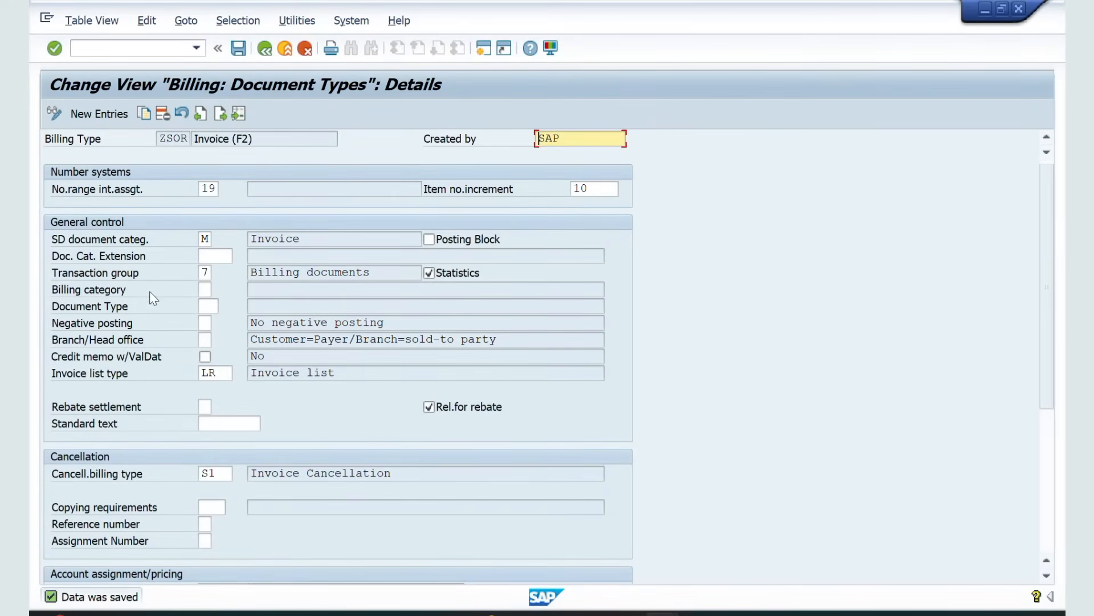
{"action": "scroll", "coordinate": [149, 298], "scroll_direction": "down", "scroll_amount": 1}
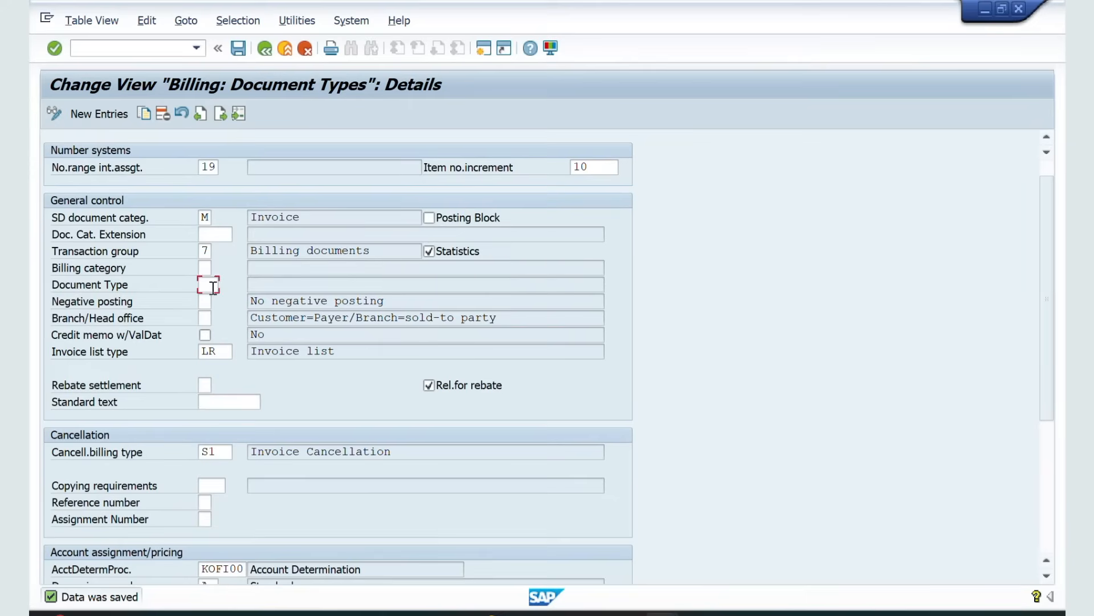
{"action": "left_click", "coordinate": [212, 286]}
{"action": "left_click", "coordinate": [225, 284]}
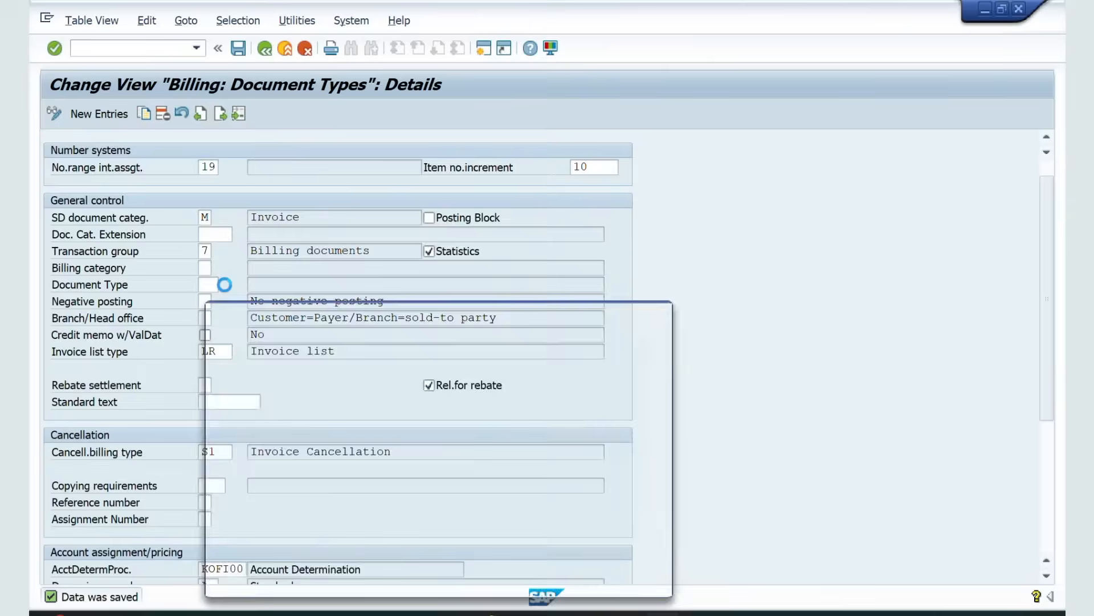
{"action": "scroll", "coordinate": [283, 346], "scroll_direction": "down", "scroll_amount": 10}
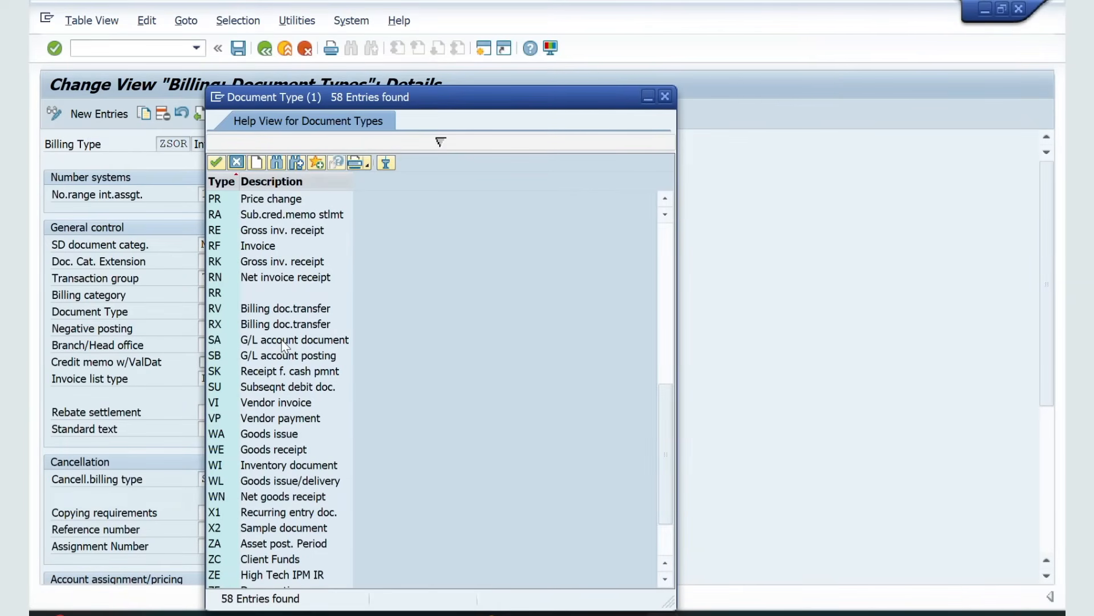
{"action": "double_click", "coordinate": [245, 309]}
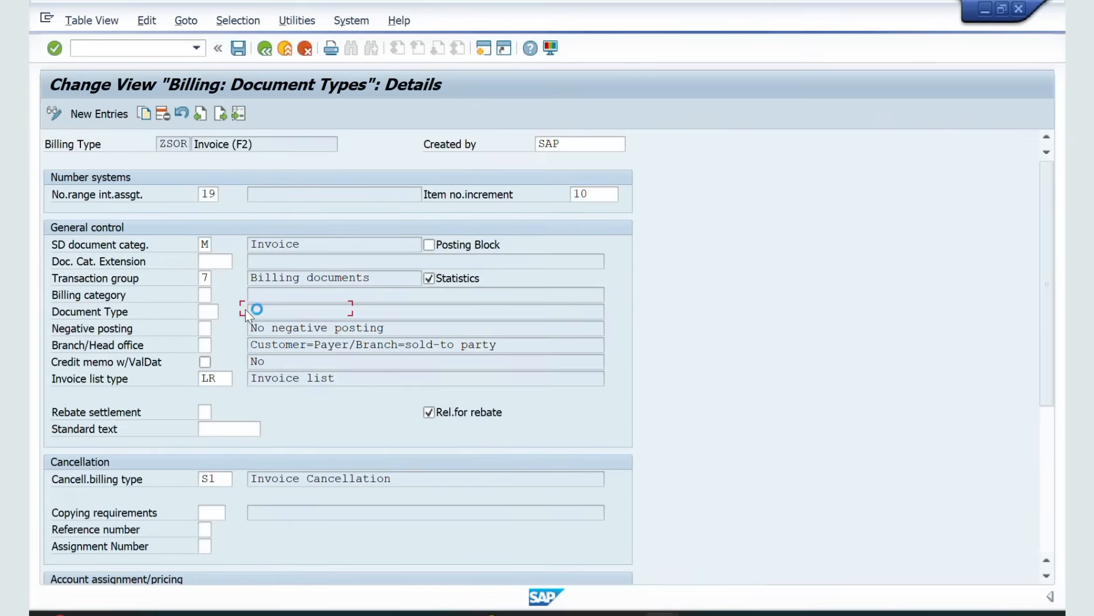
{"action": "key", "text": "Return"}
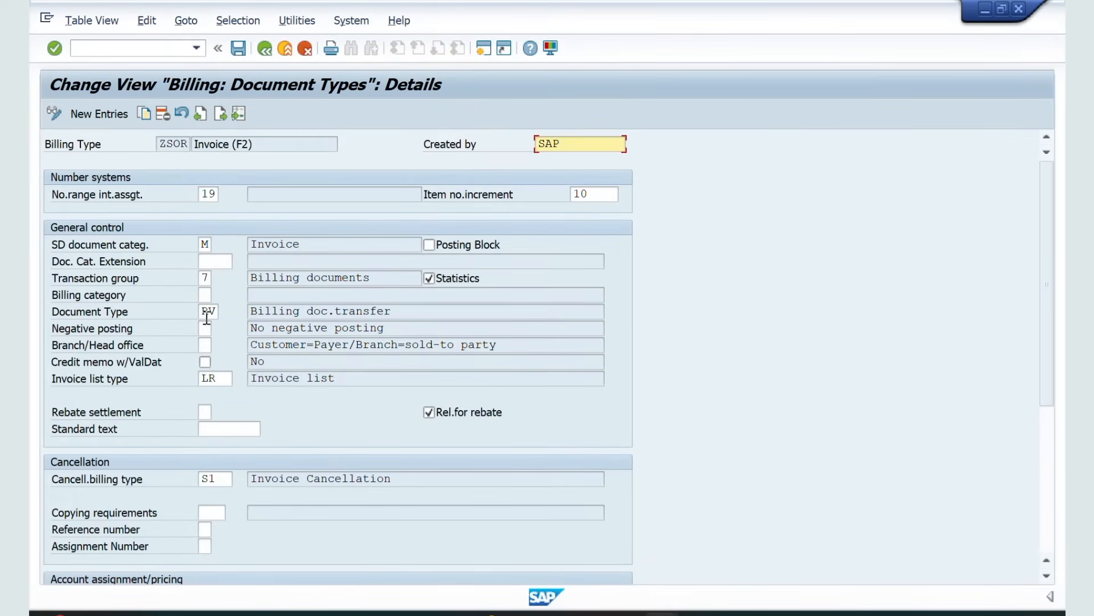
Switch to the Word notes and read the explanations of negative posting and the rebate prerequisites.
{"action": "key", "text": "alt+Tab"}
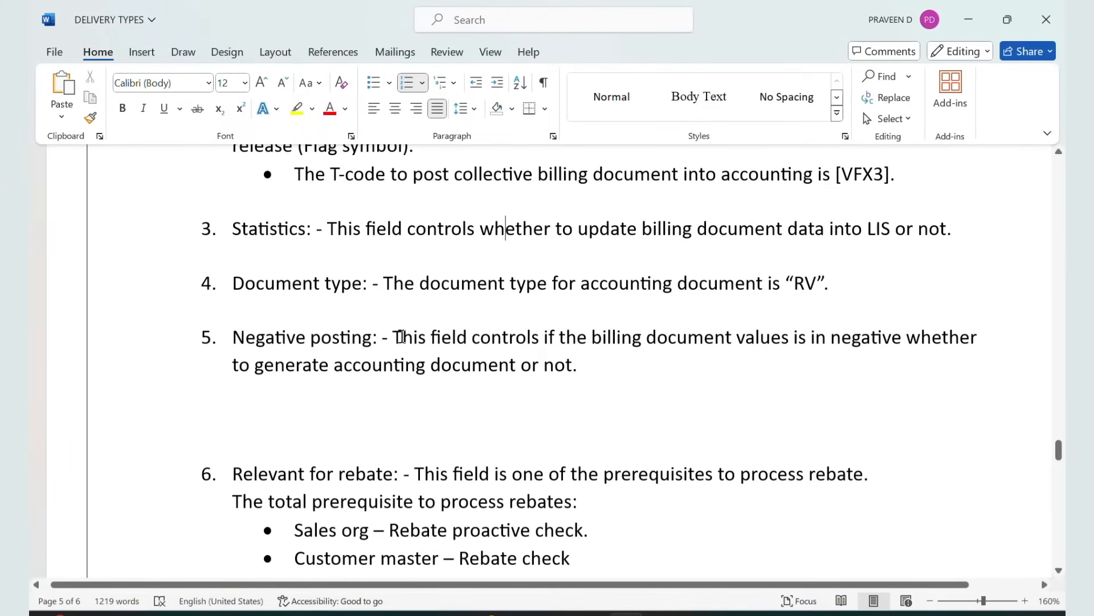
{"action": "left_click_drag", "start_coordinate": [396, 337], "coordinate": [574, 363]}
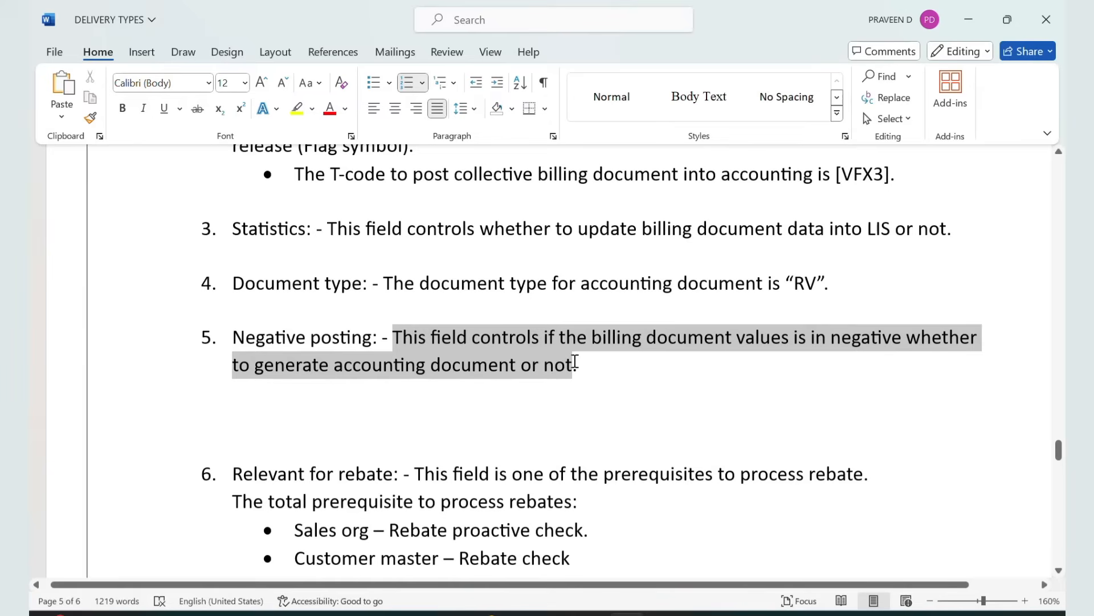
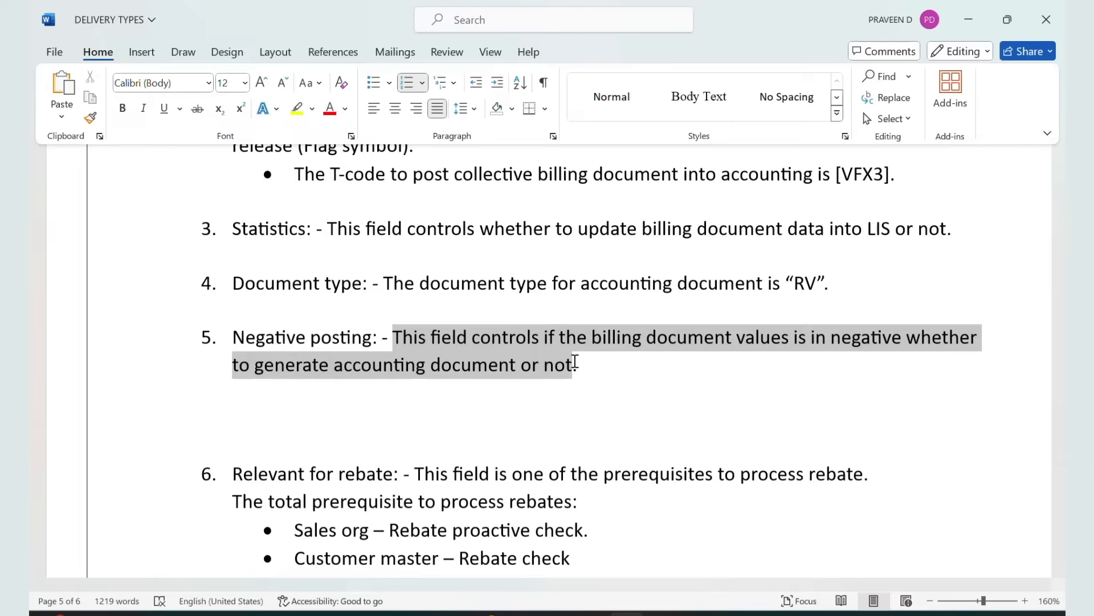
{"action": "scroll", "coordinate": [507, 397], "scroll_direction": "down", "scroll_amount": 3}
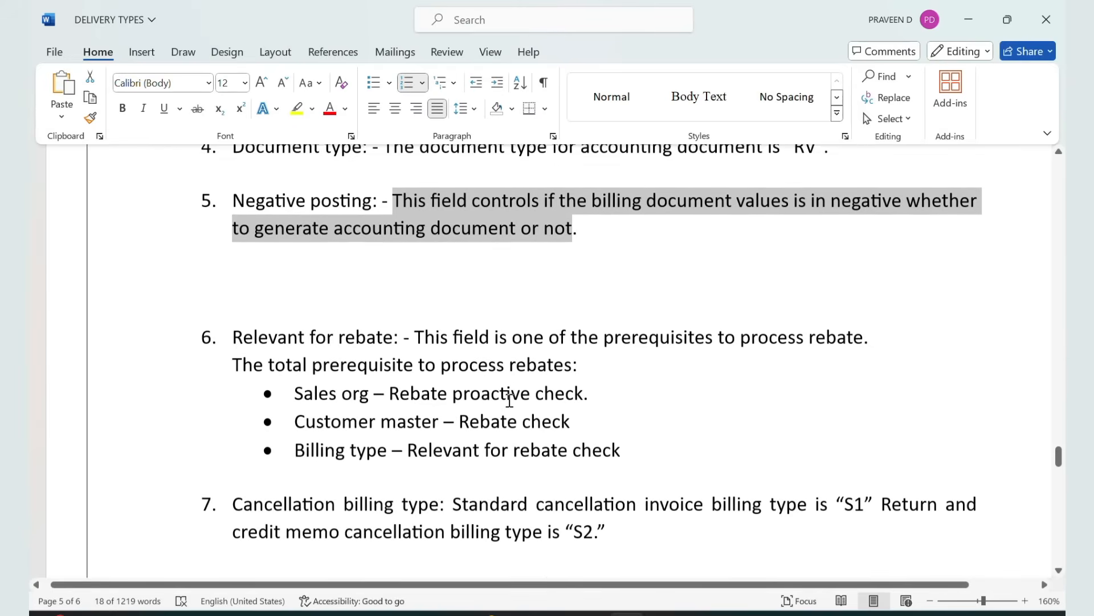
{"action": "left_click_drag", "start_coordinate": [230, 331], "coordinate": [416, 336]}
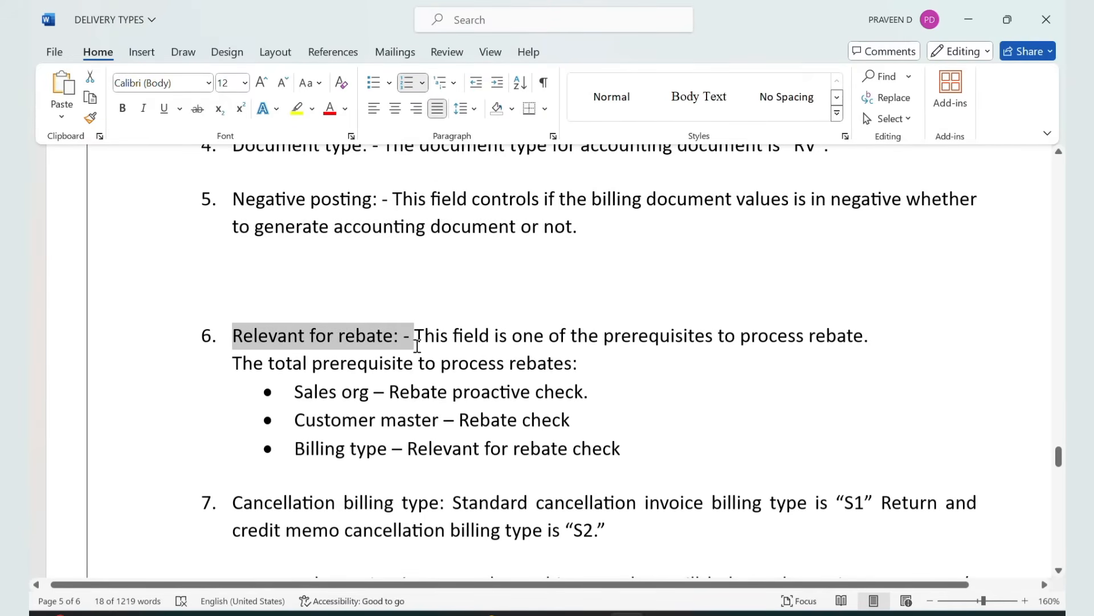
{"action": "left_click", "coordinate": [464, 355]}
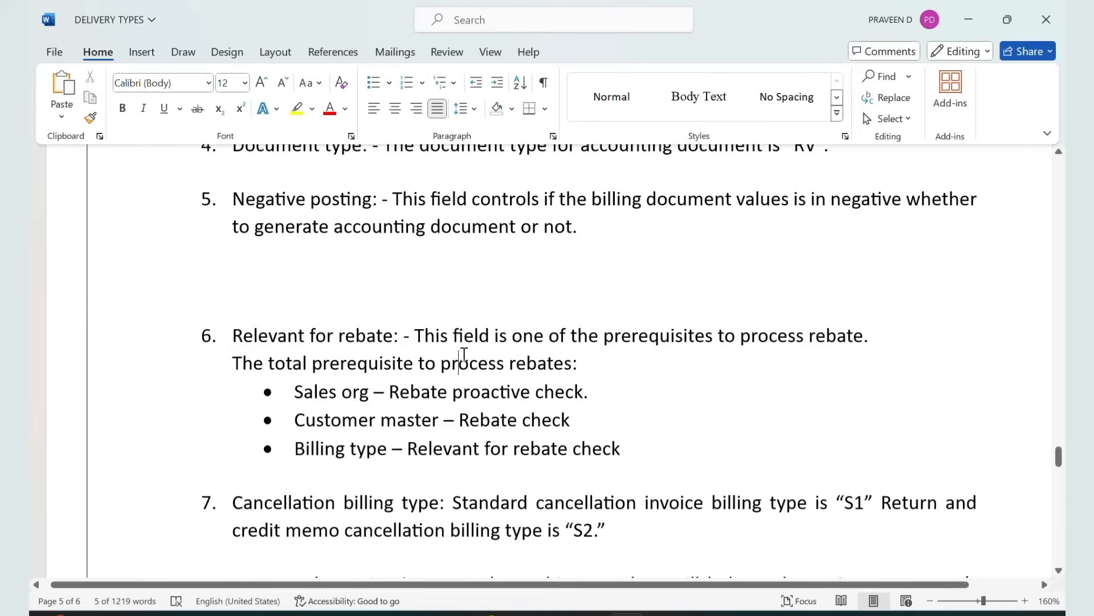
{"action": "left_click_drag", "start_coordinate": [406, 335], "coordinate": [745, 354]}
{"action": "left_click", "coordinate": [635, 391]}
{"action": "scroll", "coordinate": [635, 391], "scroll_direction": "down", "scroll_amount": 1}
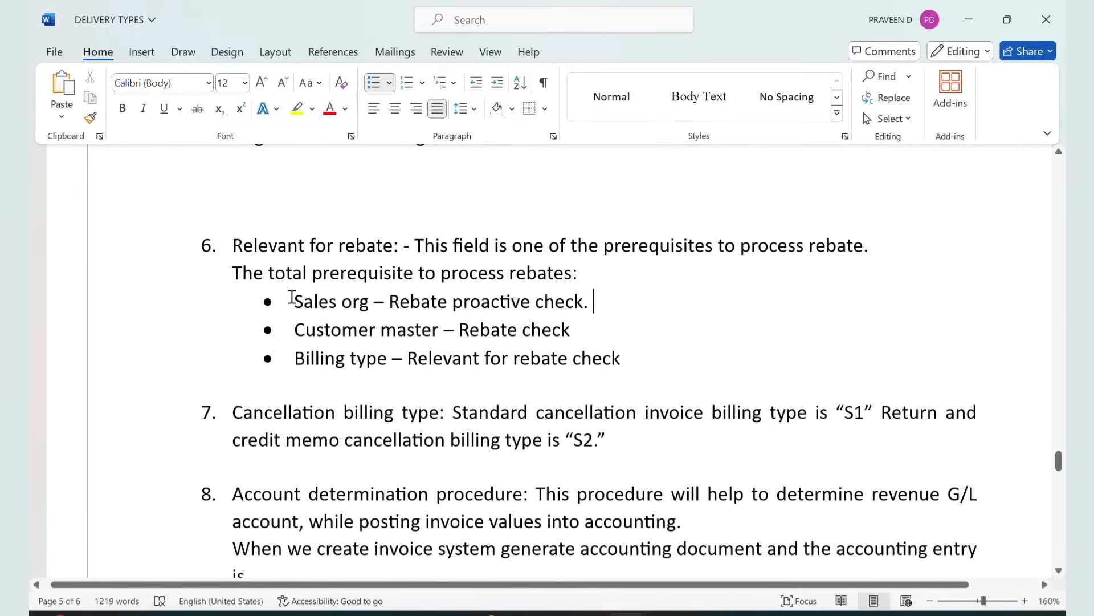
{"action": "left_click_drag", "start_coordinate": [295, 297], "coordinate": [637, 356]}
Switch back to SAP and examine the relevant-for-rebate setting of billing type ZSOR.
{"action": "key", "text": "alt+Tab"}
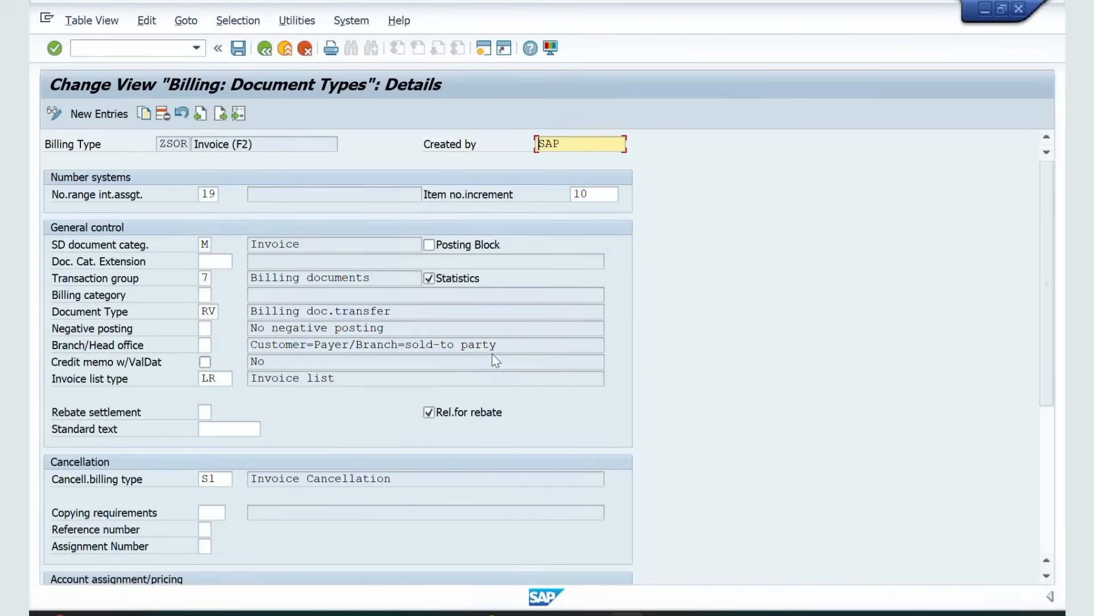
{"action": "scroll", "coordinate": [493, 354], "scroll_direction": "down", "scroll_amount": 2}
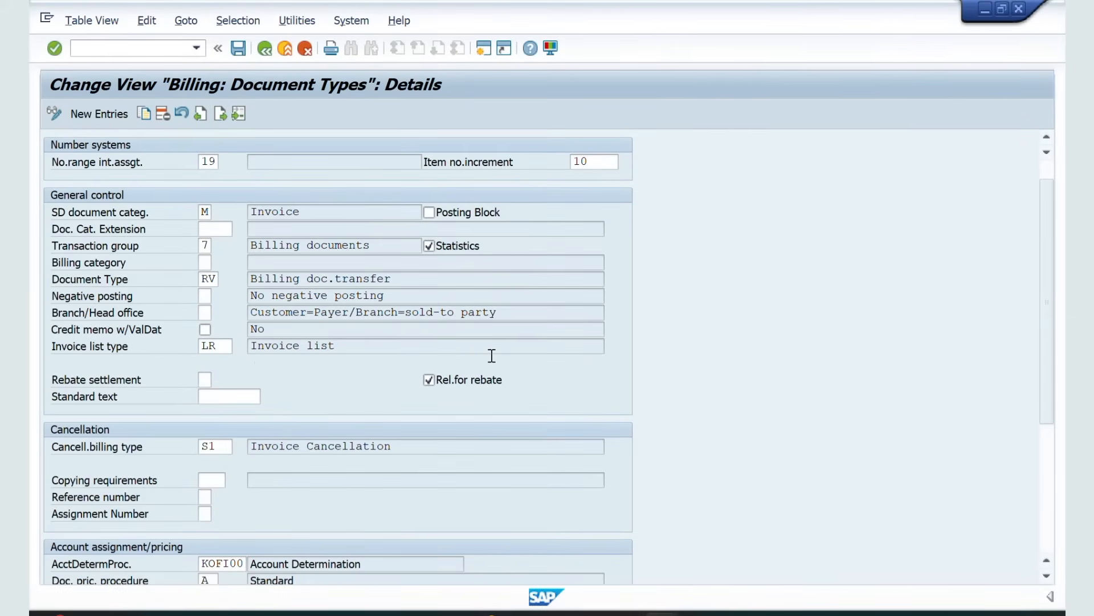
{"action": "left_click", "coordinate": [428, 379]}
{"action": "scroll", "coordinate": [341, 386], "scroll_direction": "down", "scroll_amount": 2}
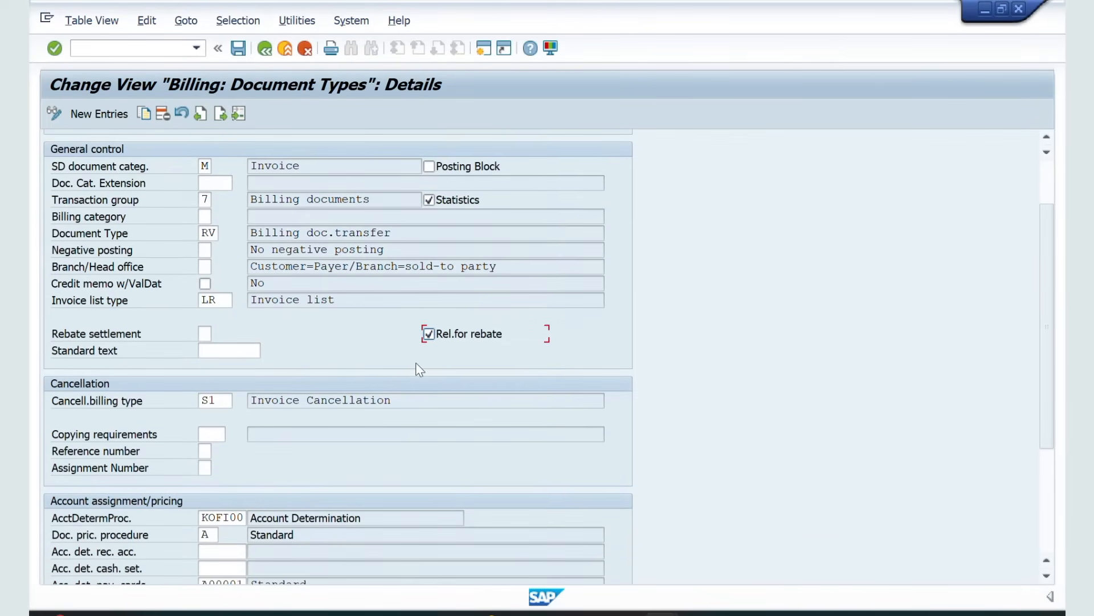
{"action": "scroll", "coordinate": [419, 369], "scroll_direction": "down", "scroll_amount": 4}
Switch to the Word notes and read the entry on standard cancellation billing types.
{"action": "key", "text": "alt+Tab"}
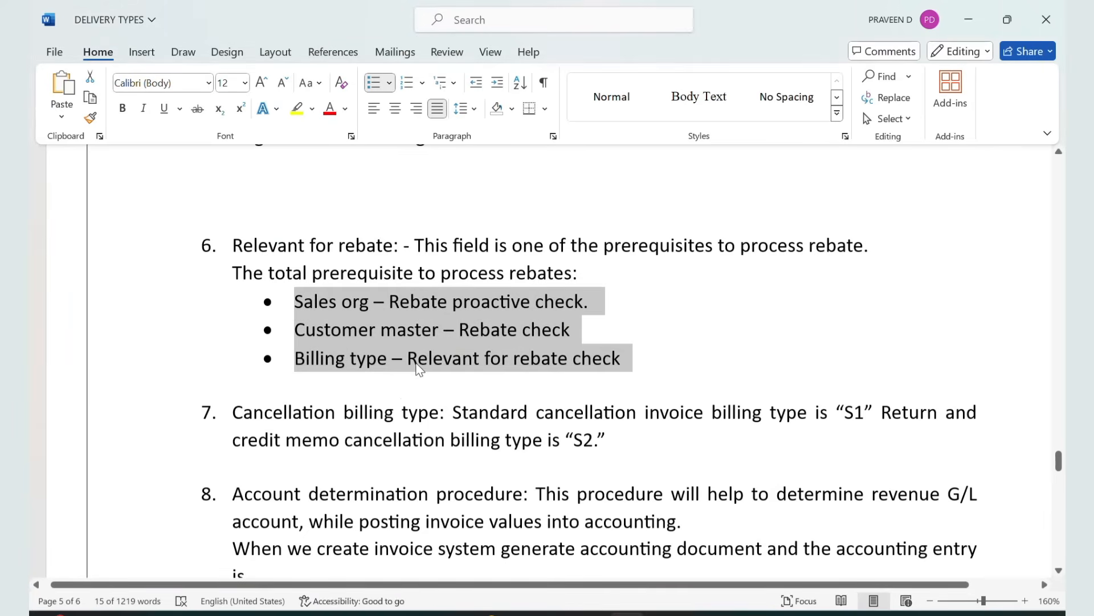
{"action": "scroll", "coordinate": [402, 408], "scroll_direction": "down", "scroll_amount": 3}
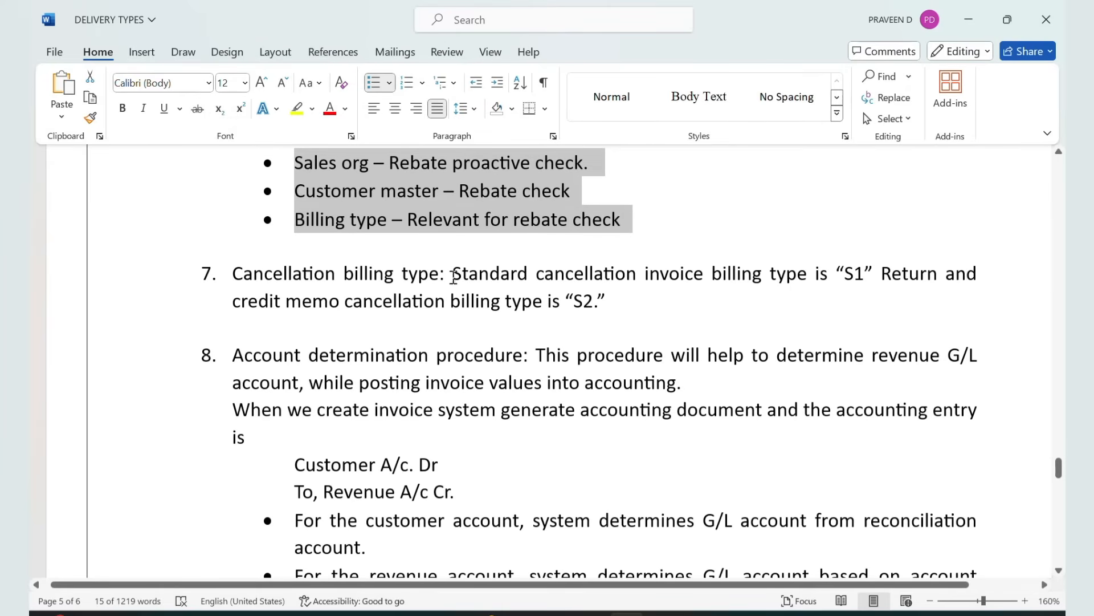
{"action": "left_click_drag", "start_coordinate": [453, 275], "coordinate": [941, 308]}
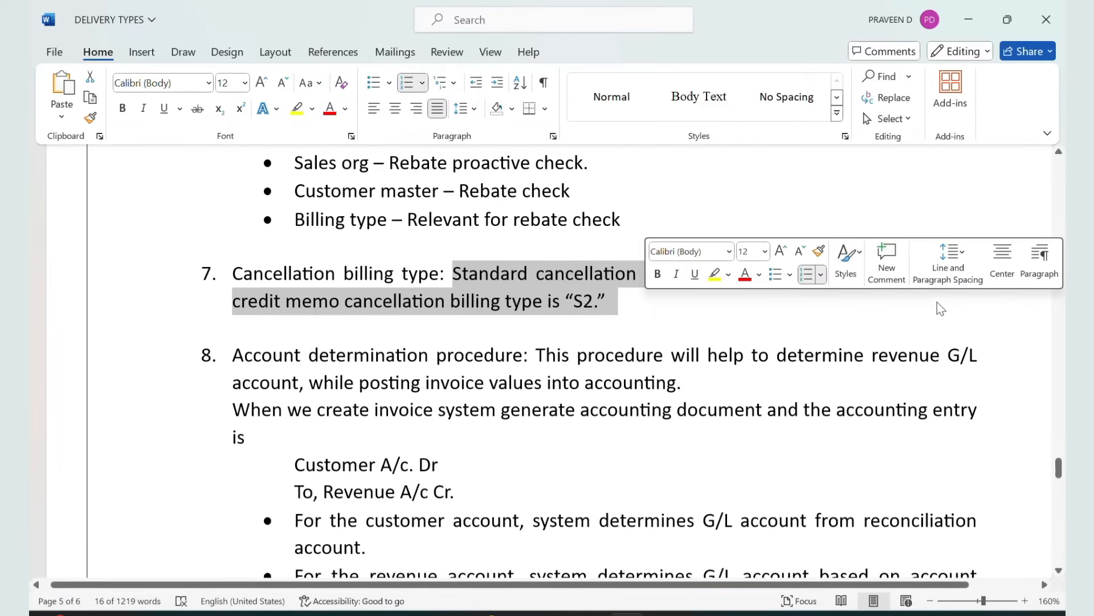
Switch back to SAP and examine the cancellation billing type assigned to ZSOR.
{"action": "key", "text": "alt+Tab"}
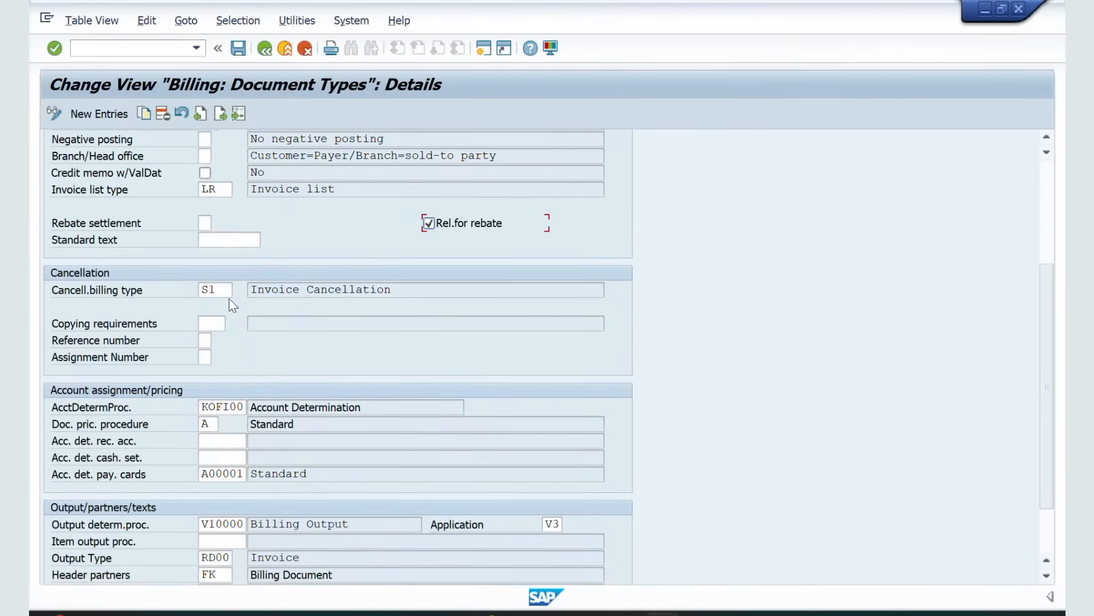
{"action": "left_click_drag", "start_coordinate": [406, 286], "coordinate": [245, 291]}
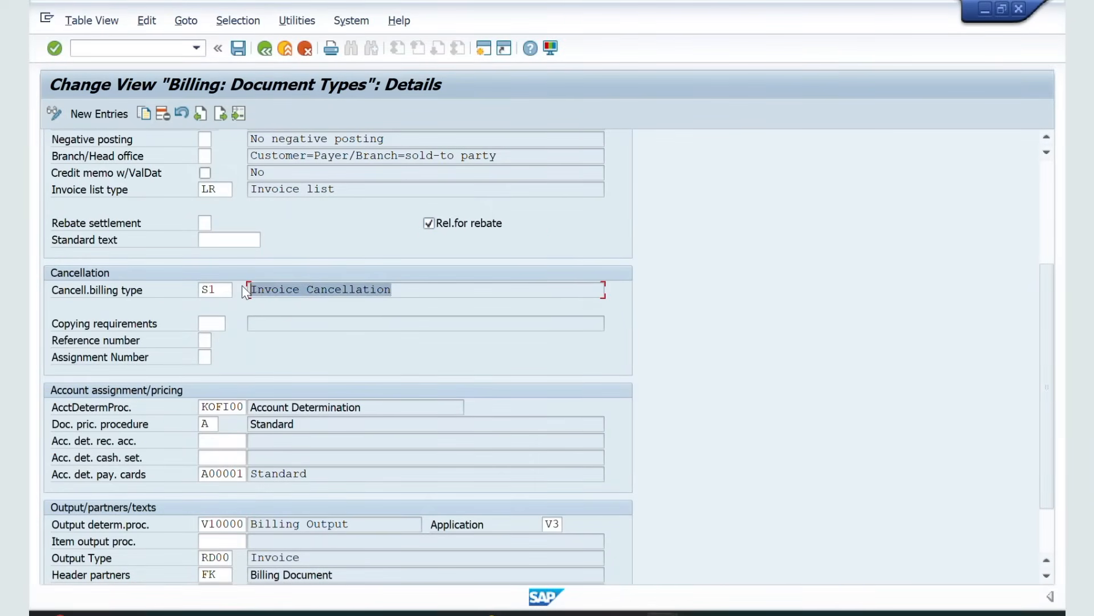
{"action": "scroll", "coordinate": [142, 348], "scroll_direction": "down", "scroll_amount": 1}
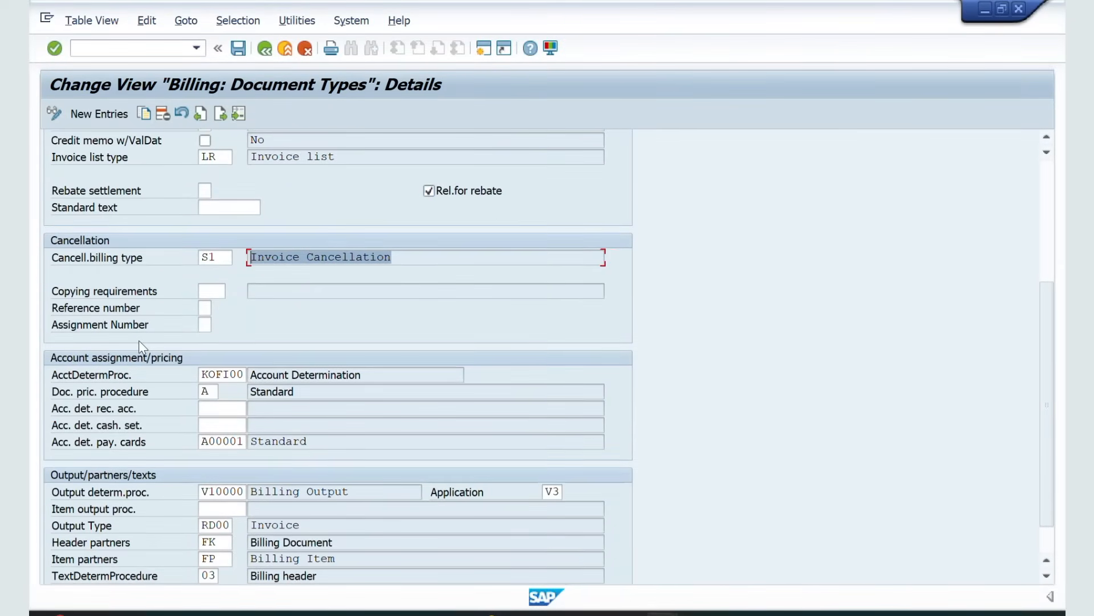
Switch to the Word notes and read the account determination procedure entry, including the standard procedure.
{"action": "key", "text": "alt+Tab"}
{"action": "scroll", "coordinate": [244, 373], "scroll_direction": "down", "scroll_amount": 2}
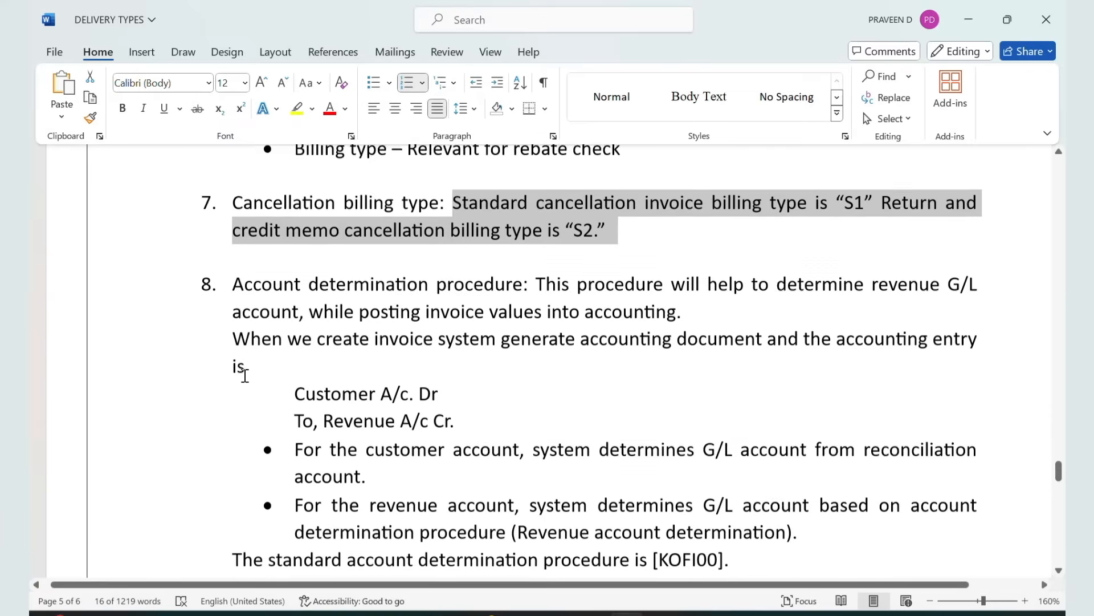
{"action": "left_click_drag", "start_coordinate": [239, 288], "coordinate": [497, 283]}
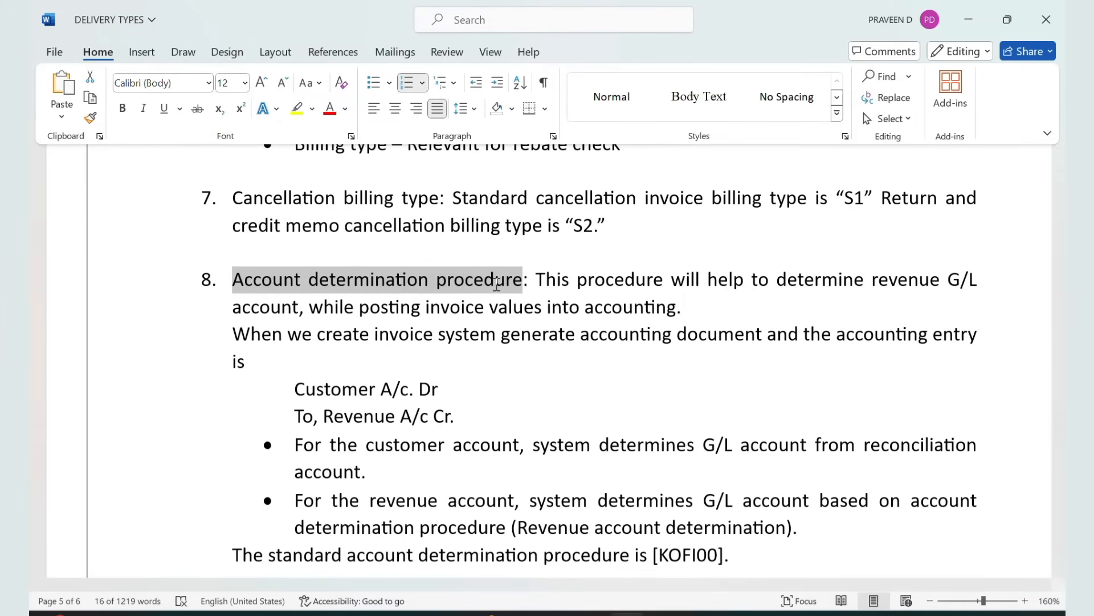
{"action": "scroll", "coordinate": [511, 354], "scroll_direction": "down", "scroll_amount": 1}
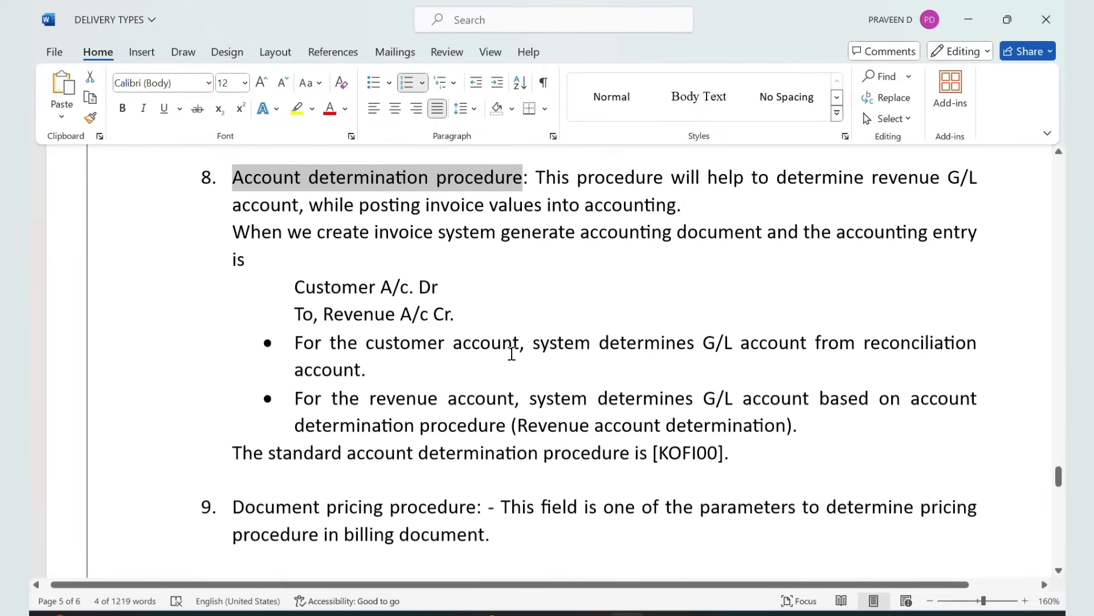
{"action": "double_click", "coordinate": [684, 451]}
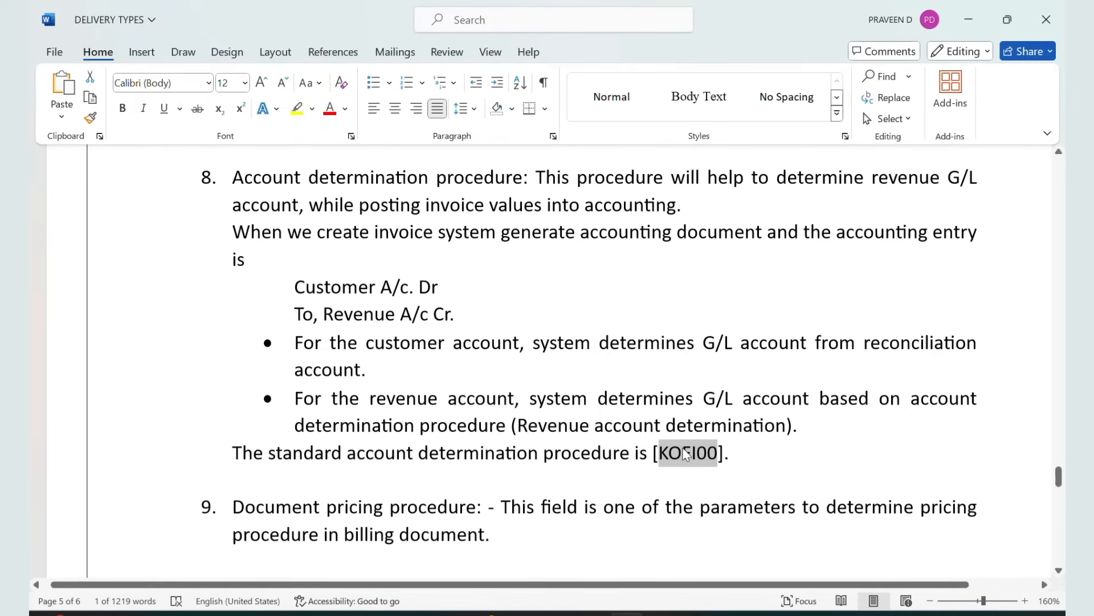
Bold KOFI00 in the account determination procedure notes, then read how that entry defines the procedure.
{"action": "key", "text": "ctrl+b"}
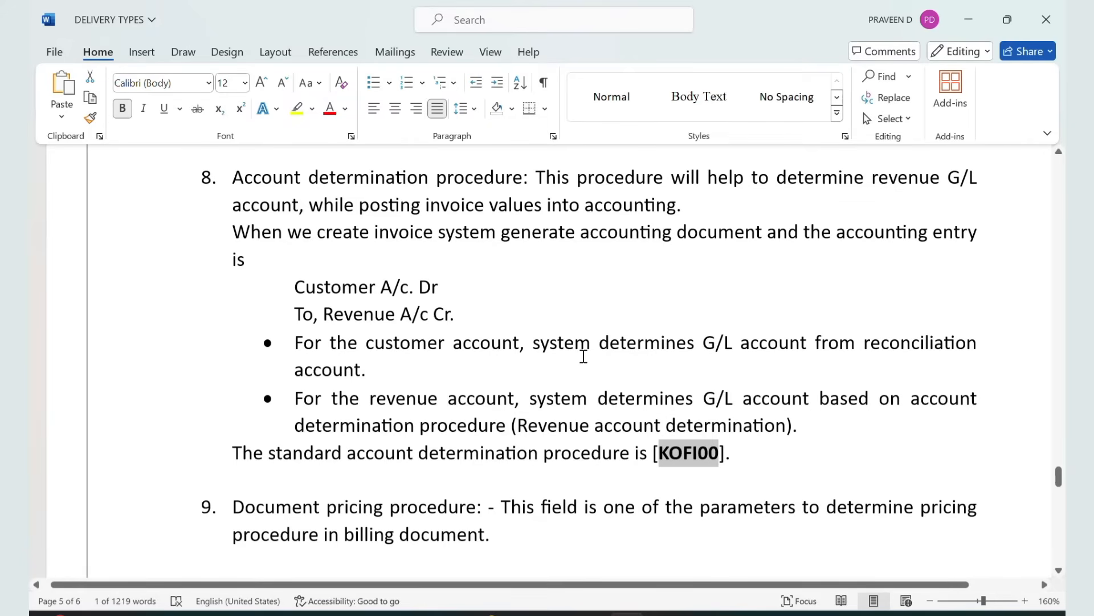
{"action": "scroll", "coordinate": [584, 356], "scroll_direction": "up", "scroll_amount": 1}
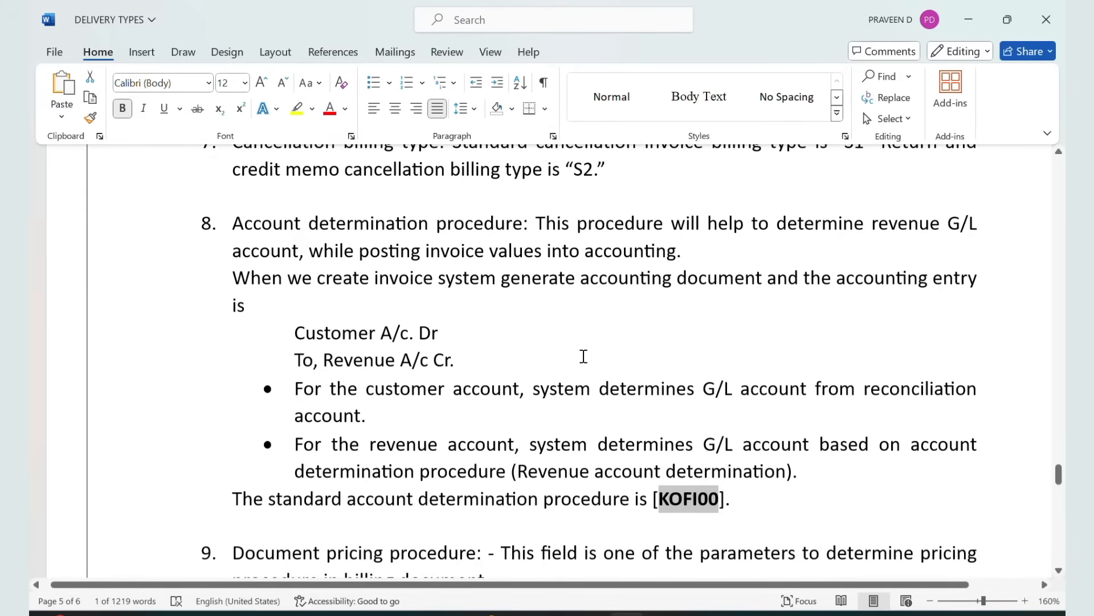
{"action": "left_click", "coordinate": [584, 356]}
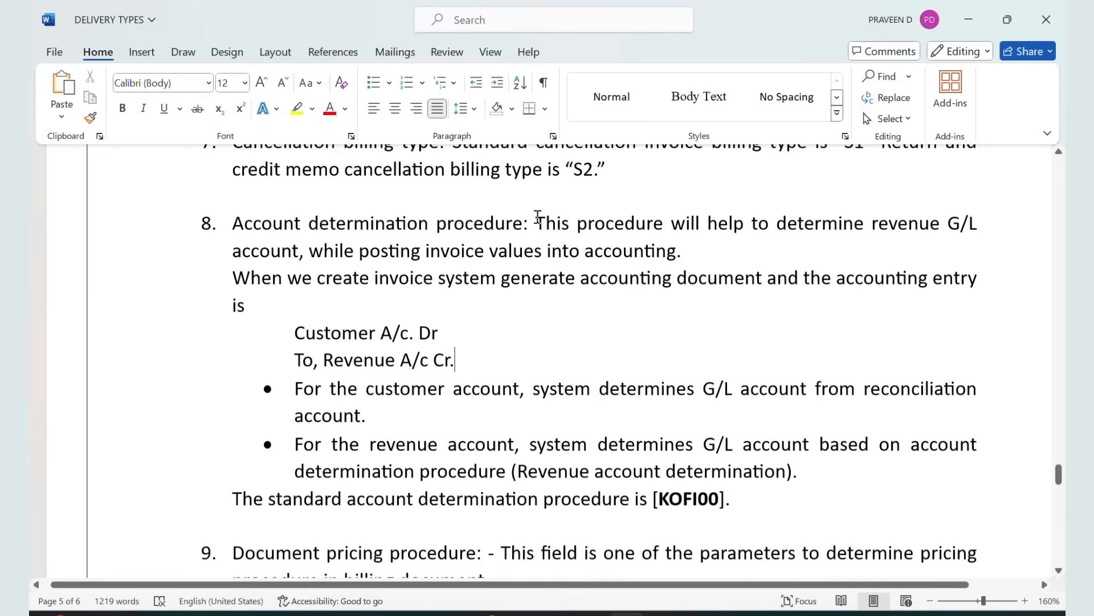
{"action": "left_click_drag", "start_coordinate": [535, 217], "coordinate": [691, 252]}
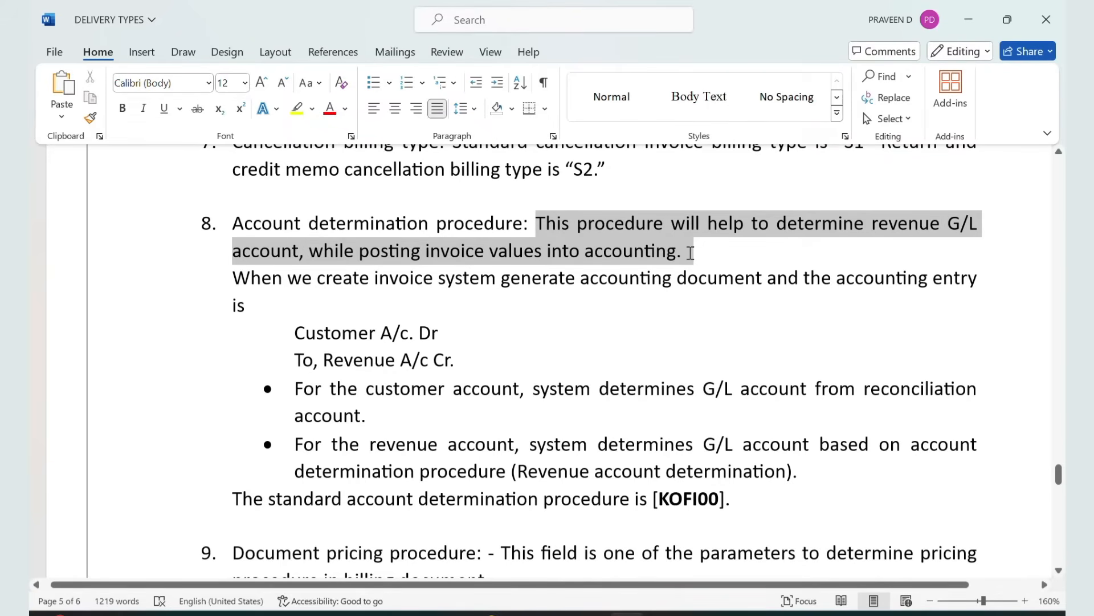
Switch to the SAP session showing the billing document release list and open the Create Billing Document transaction there.
{"action": "key", "text": "alt+Tab"}
{"action": "key", "text": "Tab"}
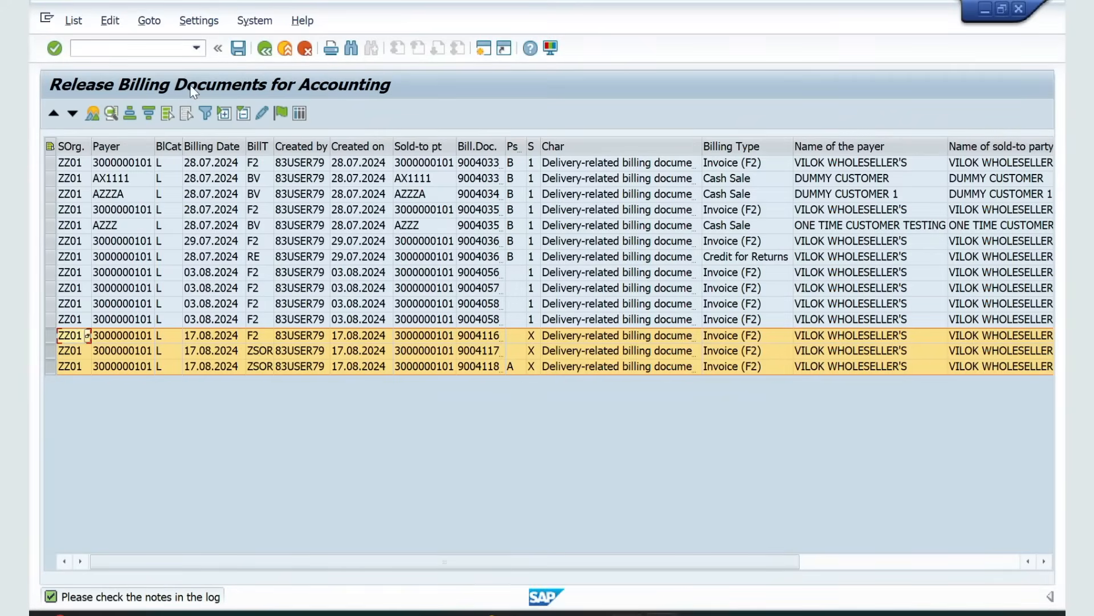
{"action": "left_click", "coordinate": [155, 54]}
{"action": "type", "text": "/nvf02"}
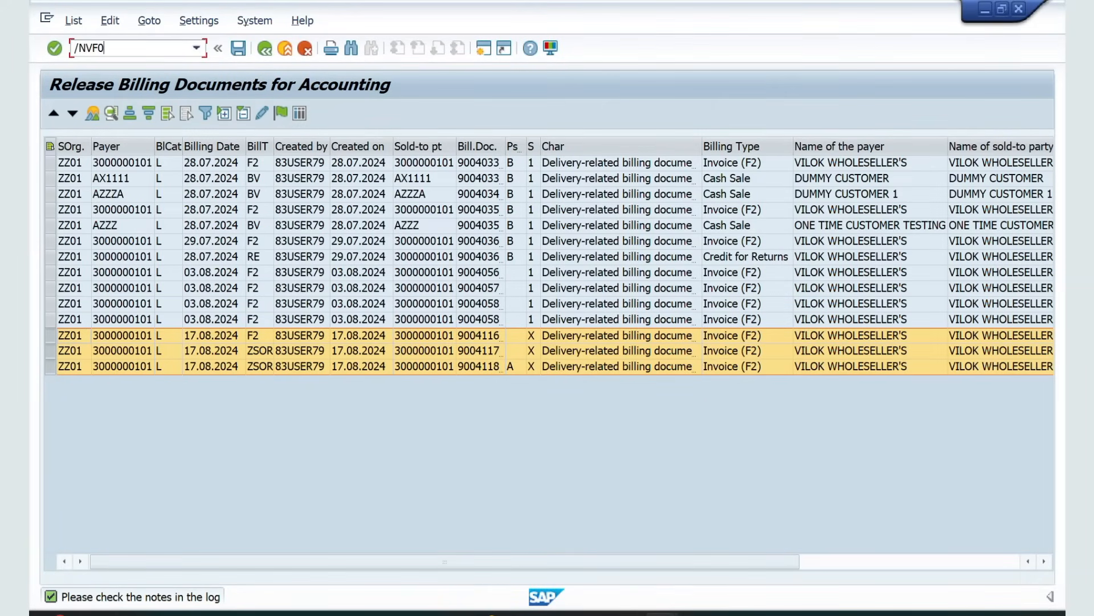
{"action": "key", "text": "Return"}
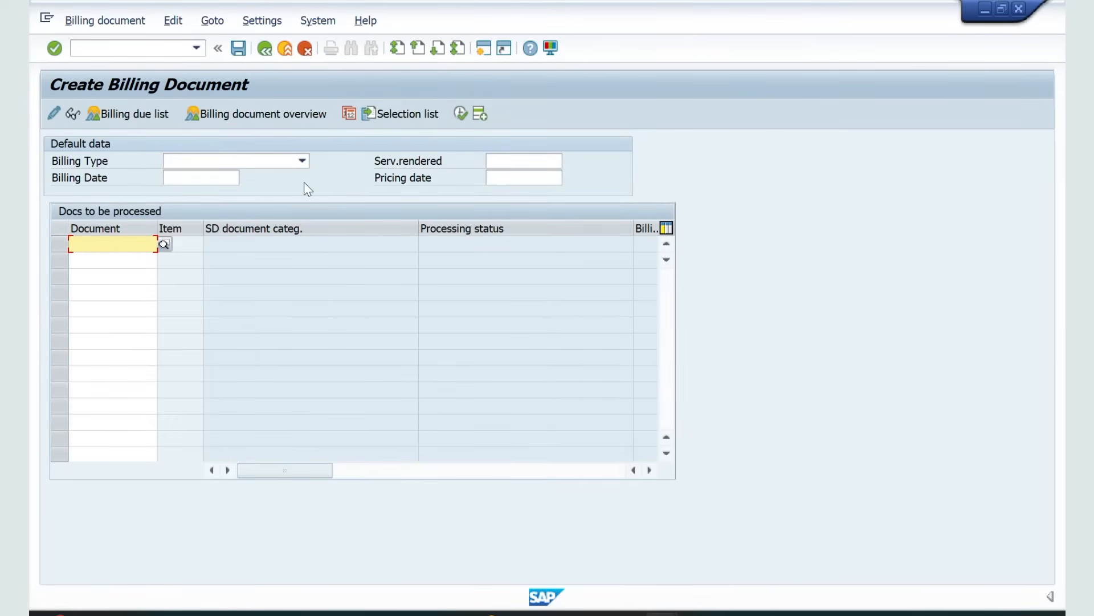
Switch back to the Word notes and read the customer and revenue accounting entry generated when an invoice is created.
{"action": "key", "text": "alt+Tab"}
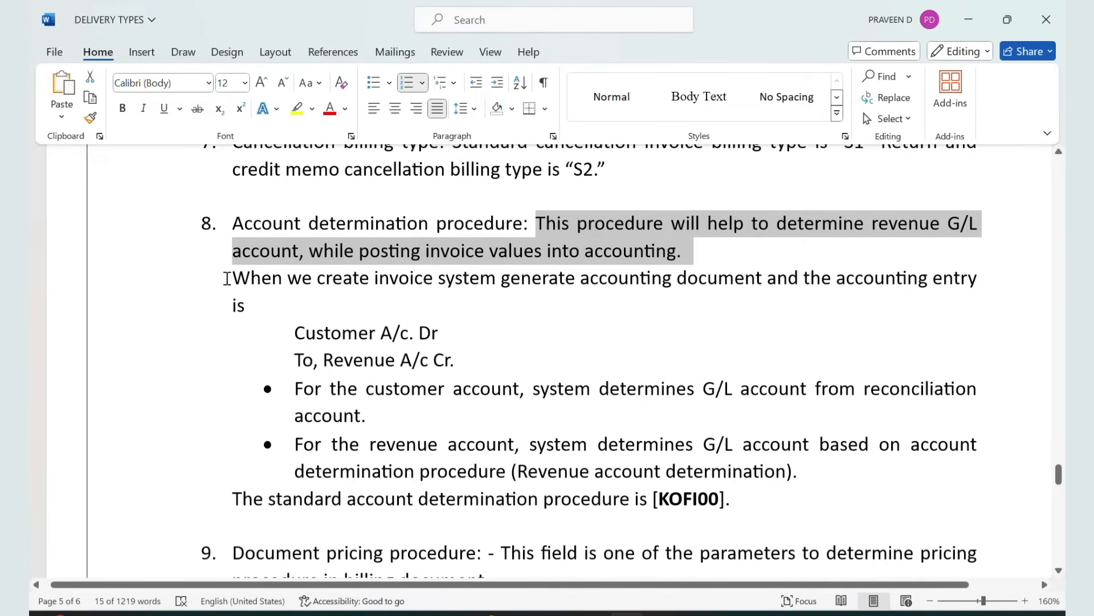
{"action": "left_click_drag", "start_coordinate": [227, 279], "coordinate": [300, 293]}
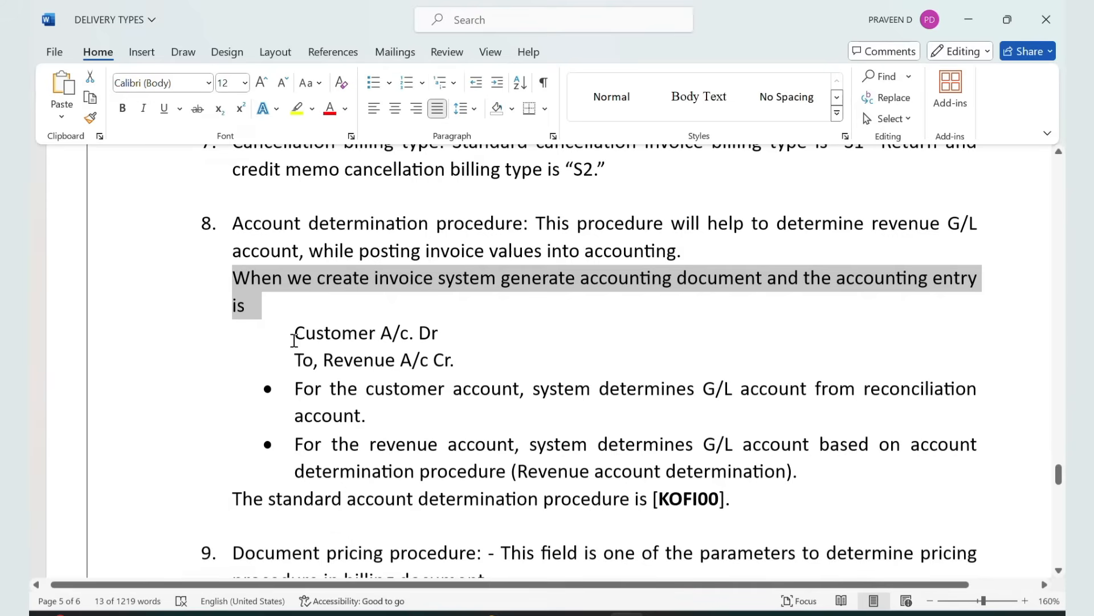
{"action": "left_click_drag", "start_coordinate": [294, 334], "coordinate": [446, 330]}
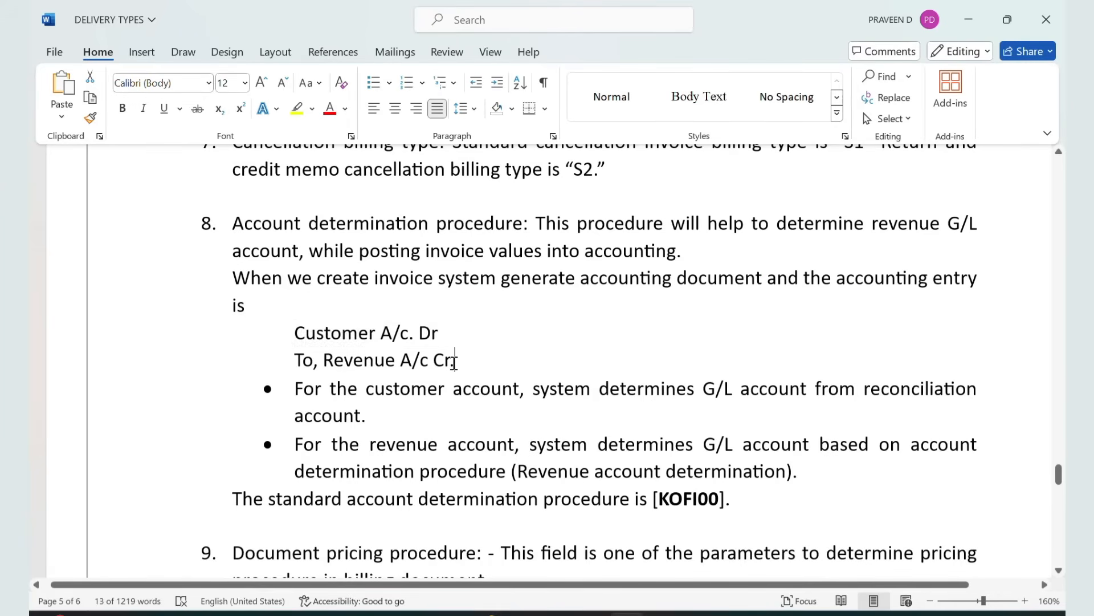
{"action": "left_click_drag", "start_coordinate": [454, 359], "coordinate": [310, 332]}
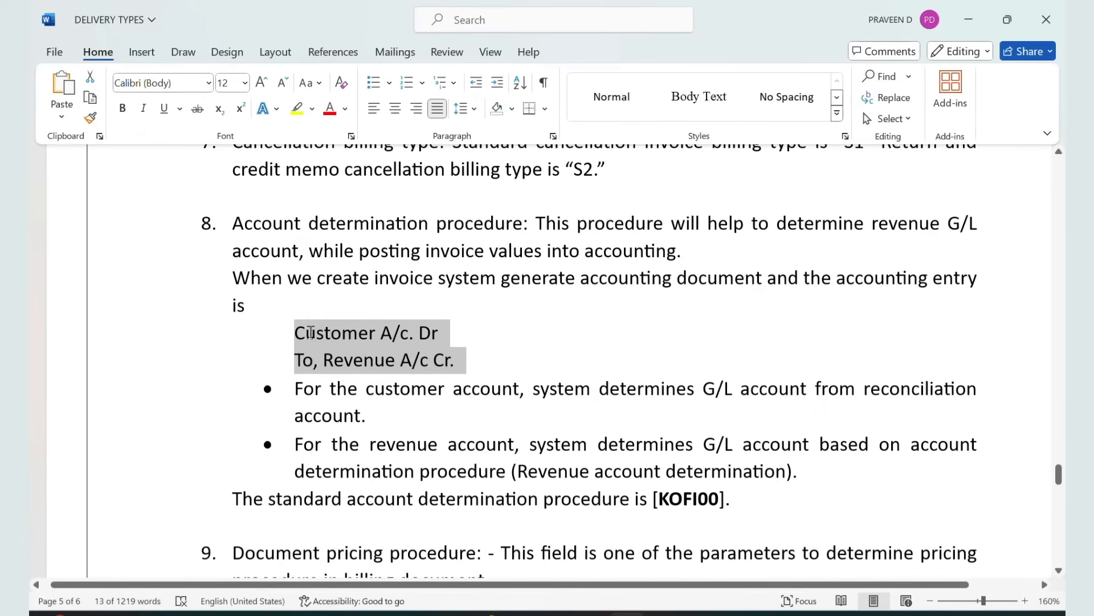
{"action": "left_click", "coordinate": [370, 388]}
{"action": "scroll", "coordinate": [370, 388], "scroll_direction": "down", "scroll_amount": 2}
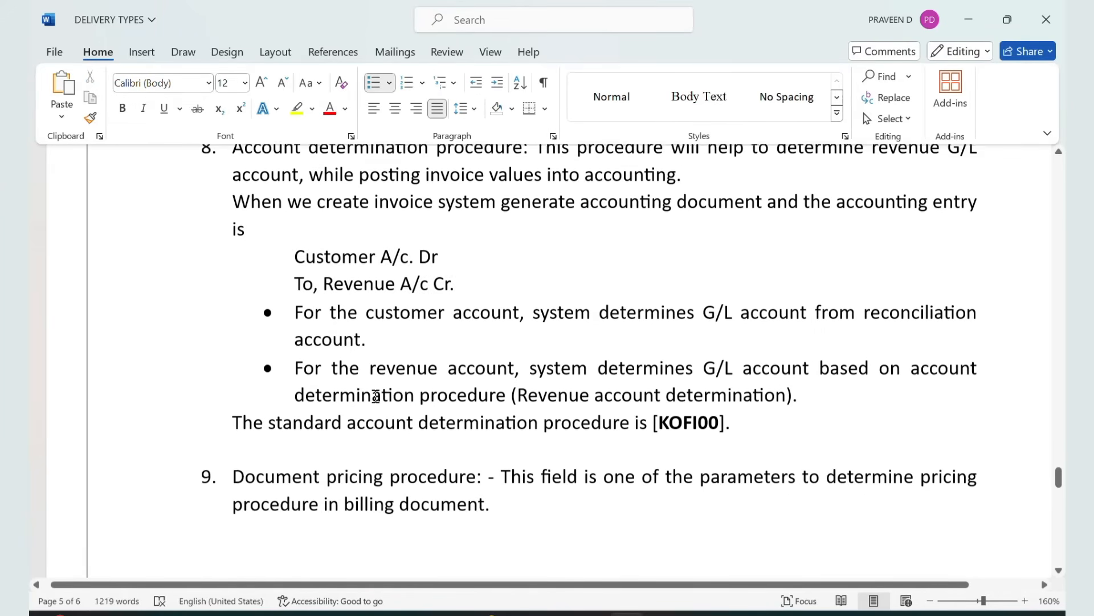
{"action": "double_click", "coordinate": [295, 245]}
{"action": "left_click_drag", "start_coordinate": [394, 251], "coordinate": [432, 251]}
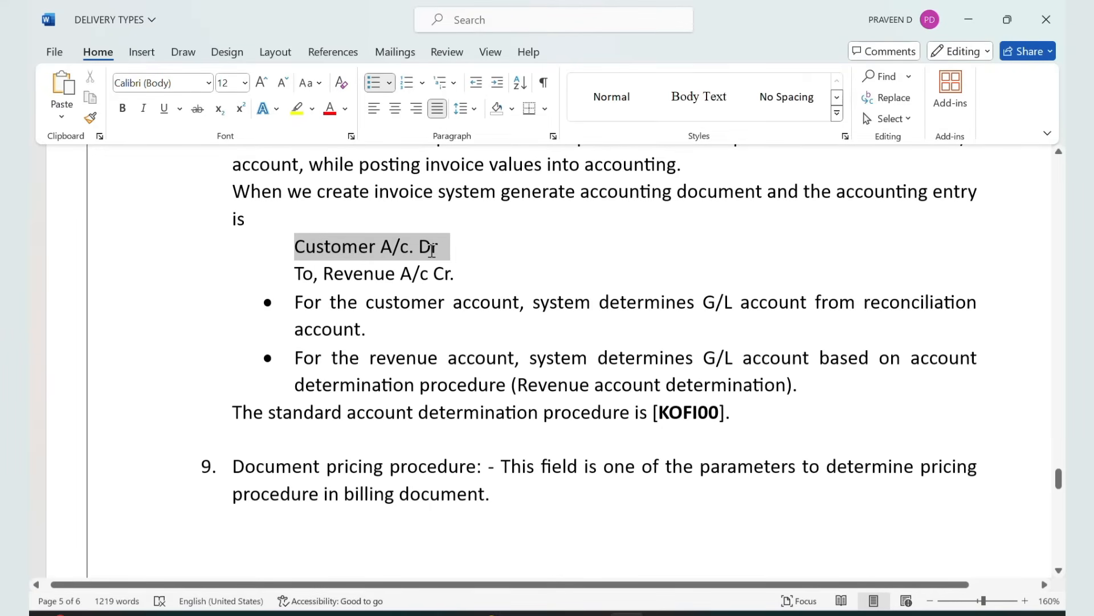
{"action": "left_click", "coordinate": [374, 303]}
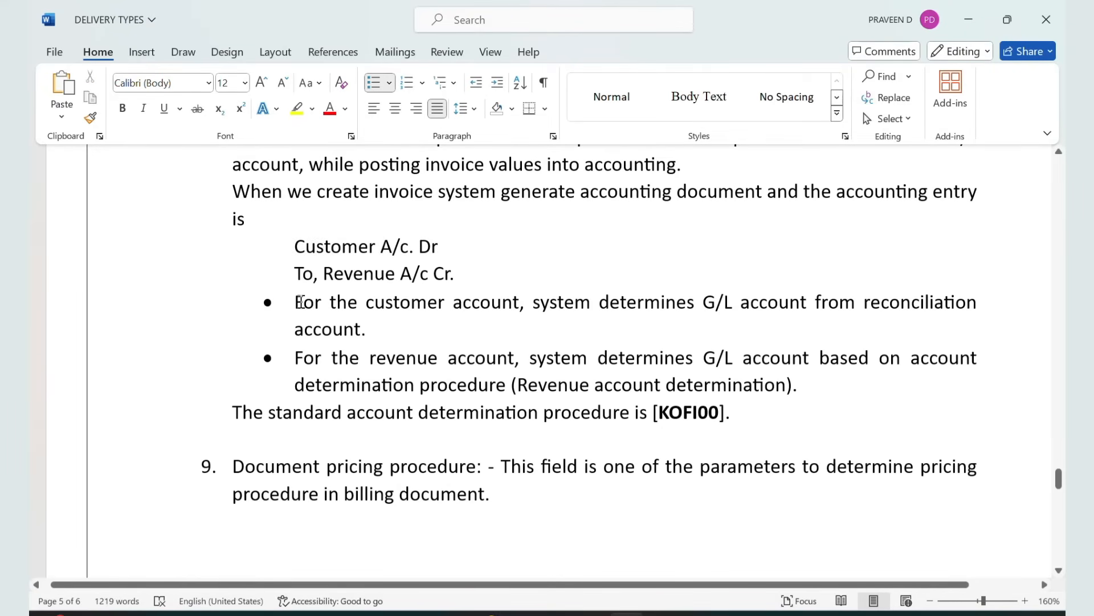
Read the notes on how the G/L account is determined for the customer account and for the revenue account.
{"action": "left_click_drag", "start_coordinate": [297, 302], "coordinate": [376, 323]}
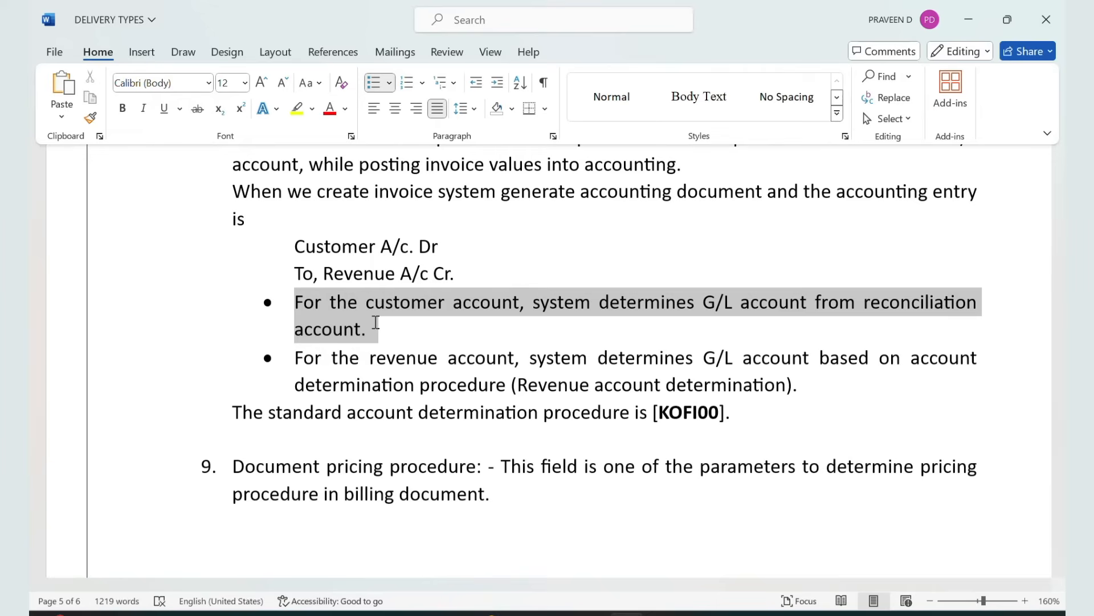
{"action": "left_click", "coordinate": [371, 350]}
{"action": "left_click_drag", "start_coordinate": [297, 359], "coordinate": [834, 382]}
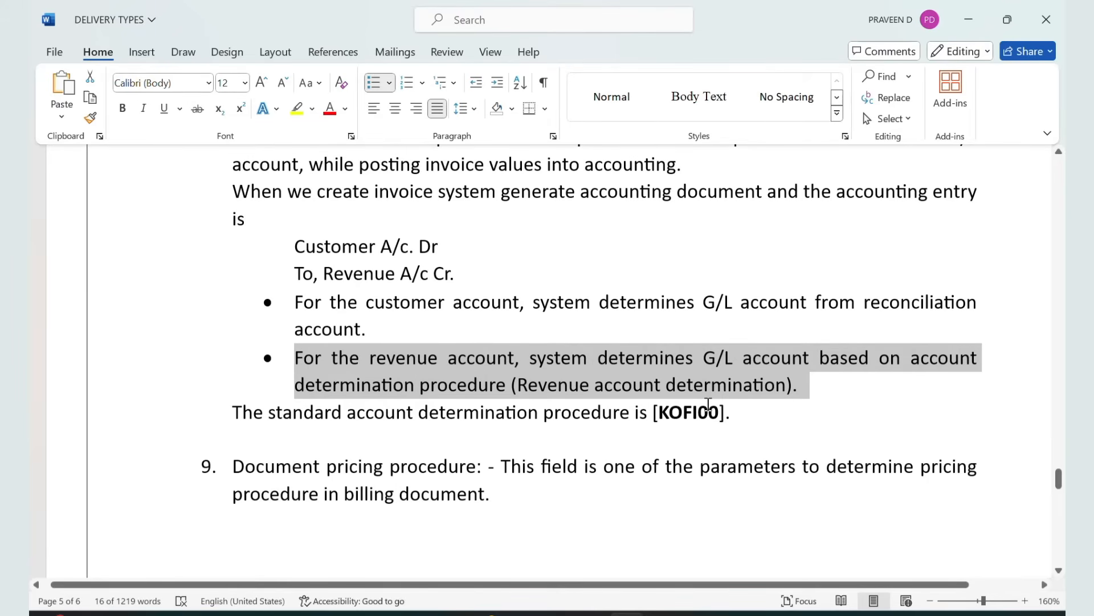
{"action": "scroll", "coordinate": [593, 379], "scroll_direction": "down", "scroll_amount": 2}
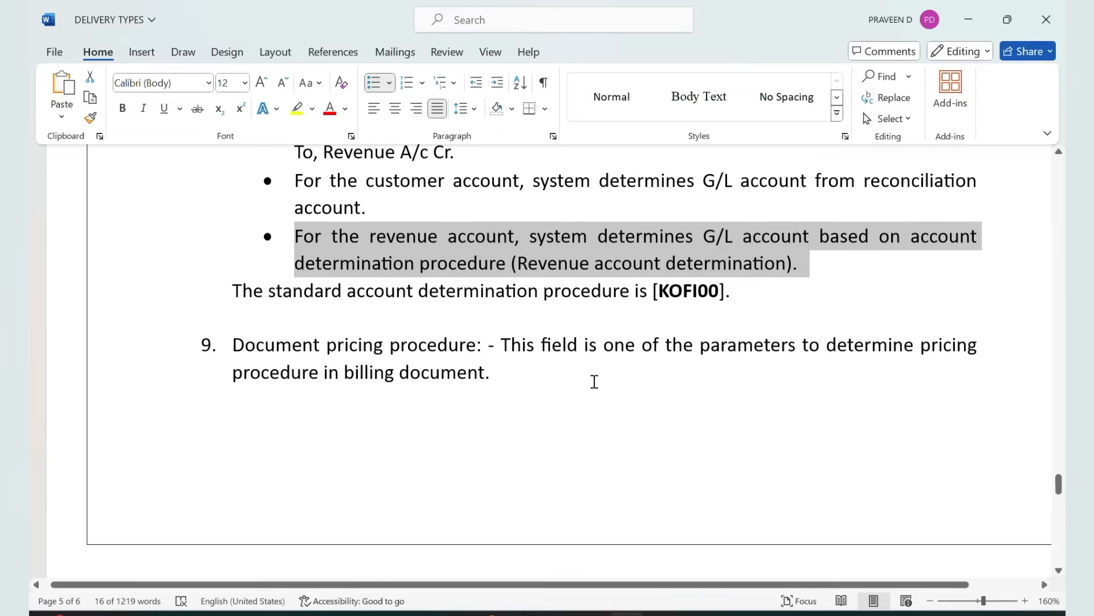
Switch to the SAP billing type details and examine the account determination and document pricing procedures assigned to ZSOR.
{"action": "key", "text": "alt+Tab"}
{"action": "key", "text": "alt+Tab"}
{"action": "key", "text": "alt+Tab"}
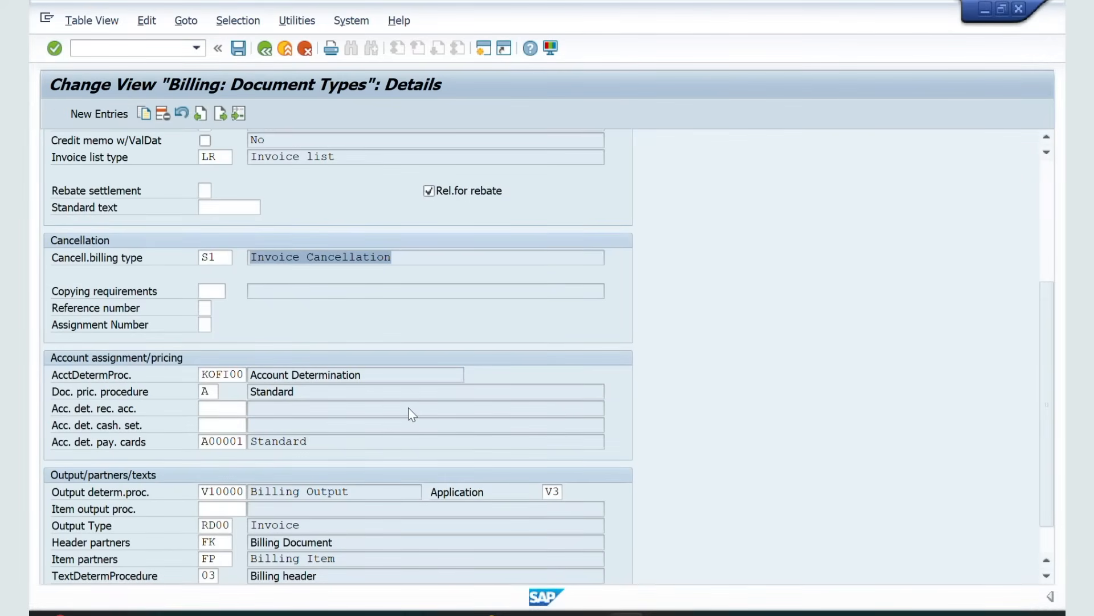
{"action": "scroll", "coordinate": [408, 407], "scroll_direction": "down", "scroll_amount": 2}
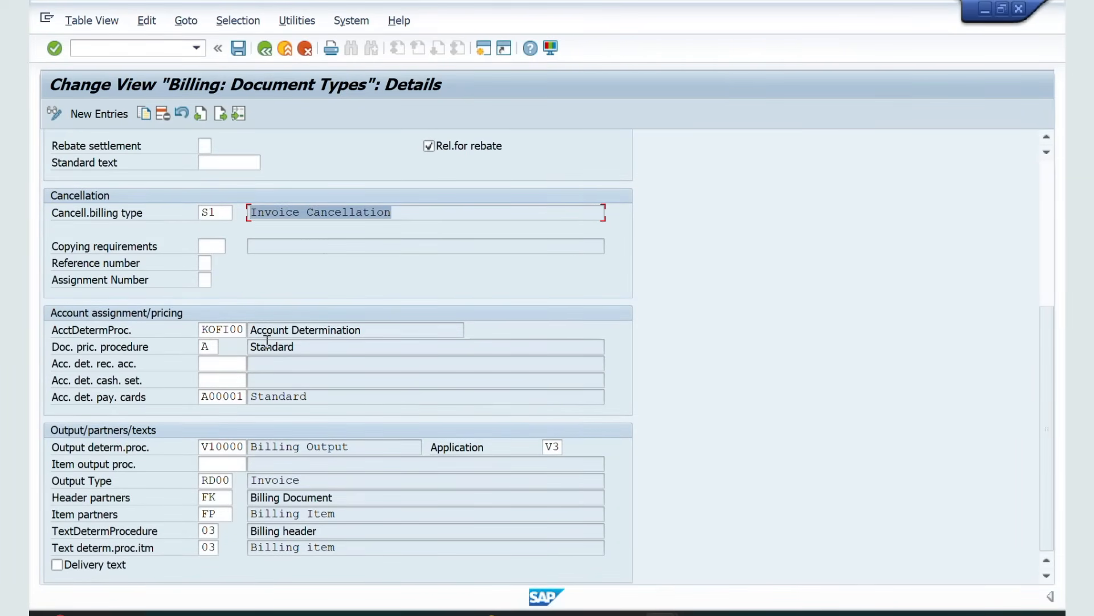
{"action": "scroll", "coordinate": [268, 340], "scroll_direction": "up", "scroll_amount": 2}
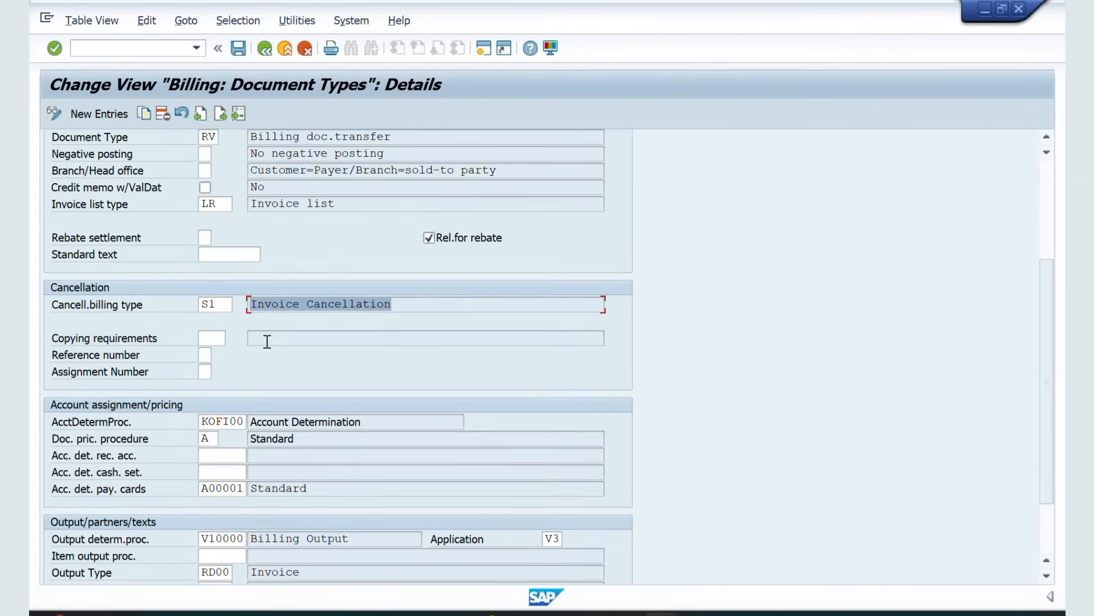
{"action": "scroll", "coordinate": [268, 341], "scroll_direction": "down", "scroll_amount": 2}
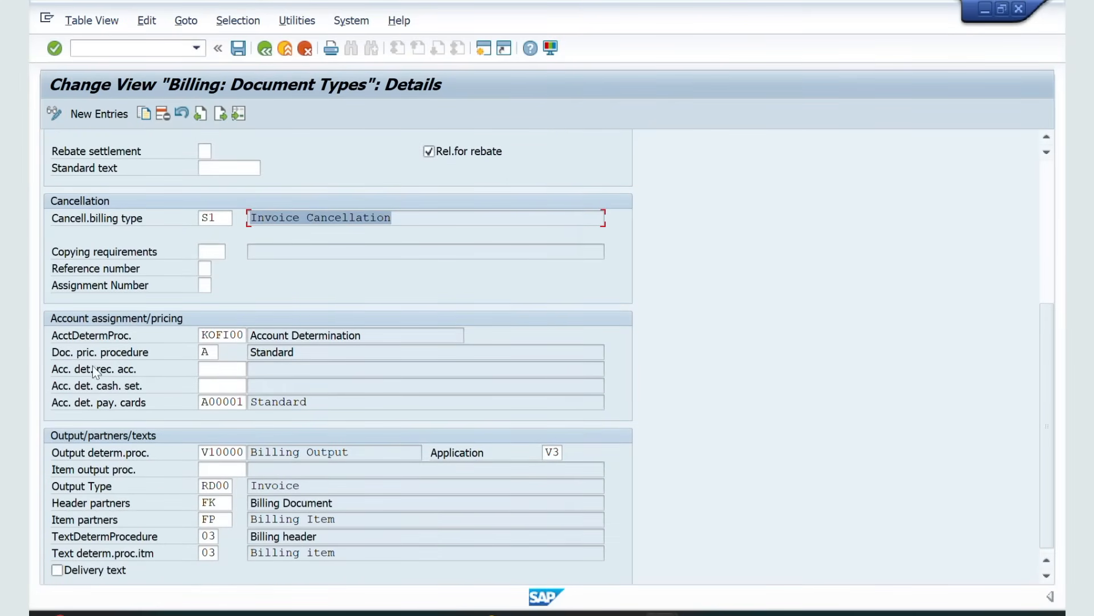
{"action": "left_click", "coordinate": [214, 355]}
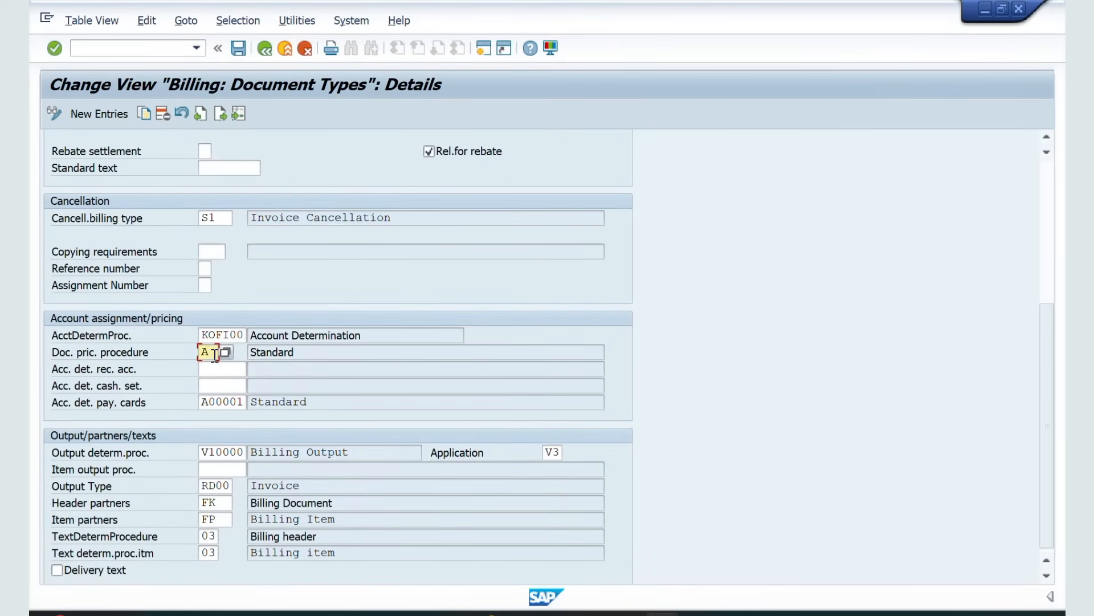
{"action": "left_click_drag", "start_coordinate": [295, 352], "coordinate": [238, 353]}
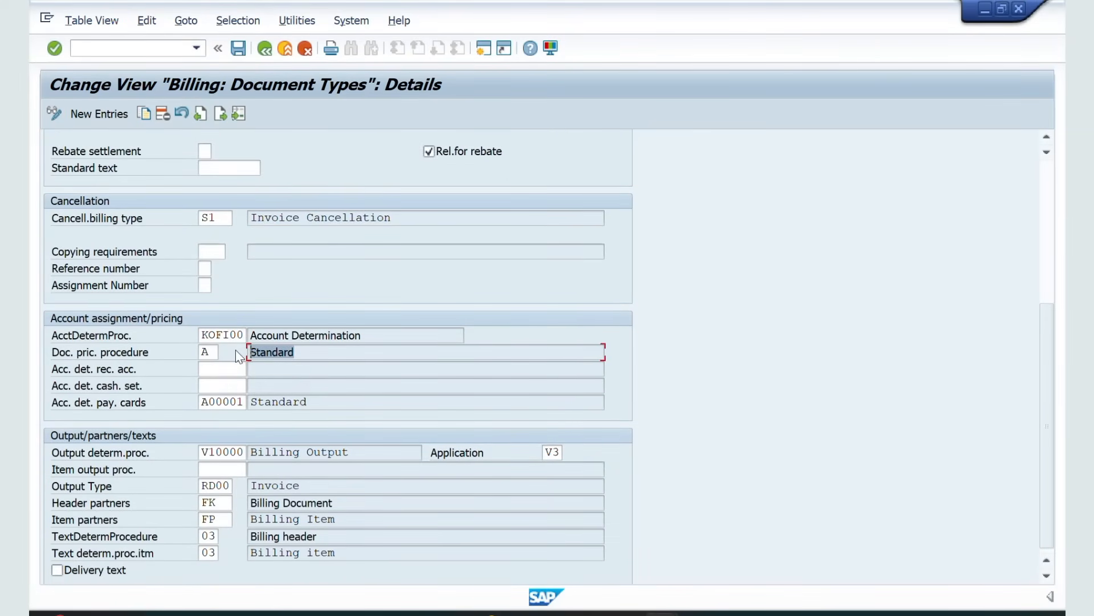
Switch to the other SAP session, where Create Billing Document is open.
{"action": "key", "text": "alt+Tab"}
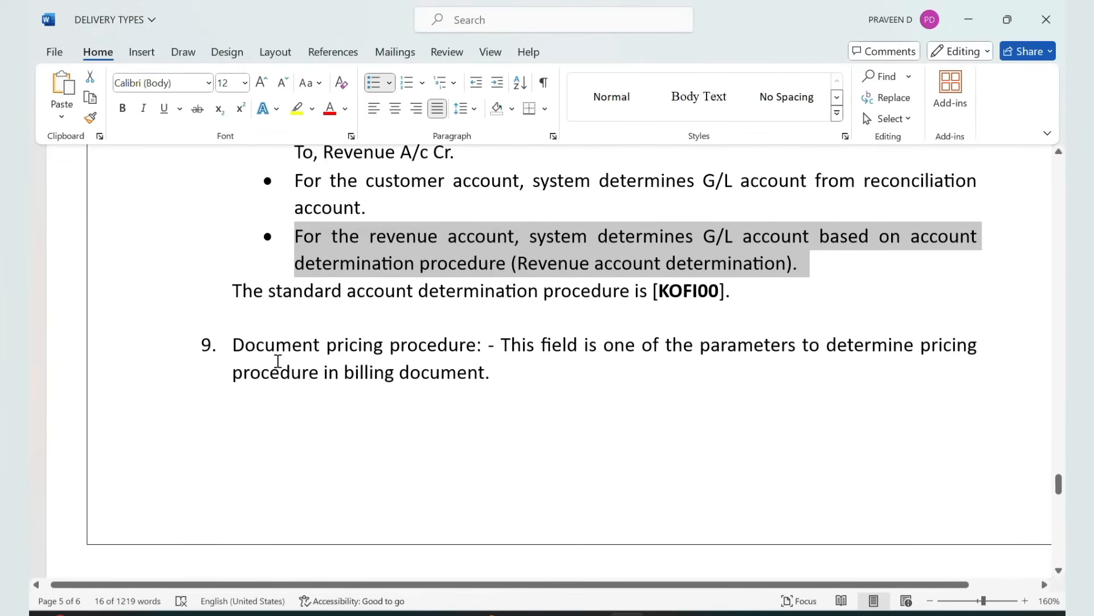
{"action": "key", "text": "alt+Tab"}
{"action": "key", "text": "alt+Tab"}
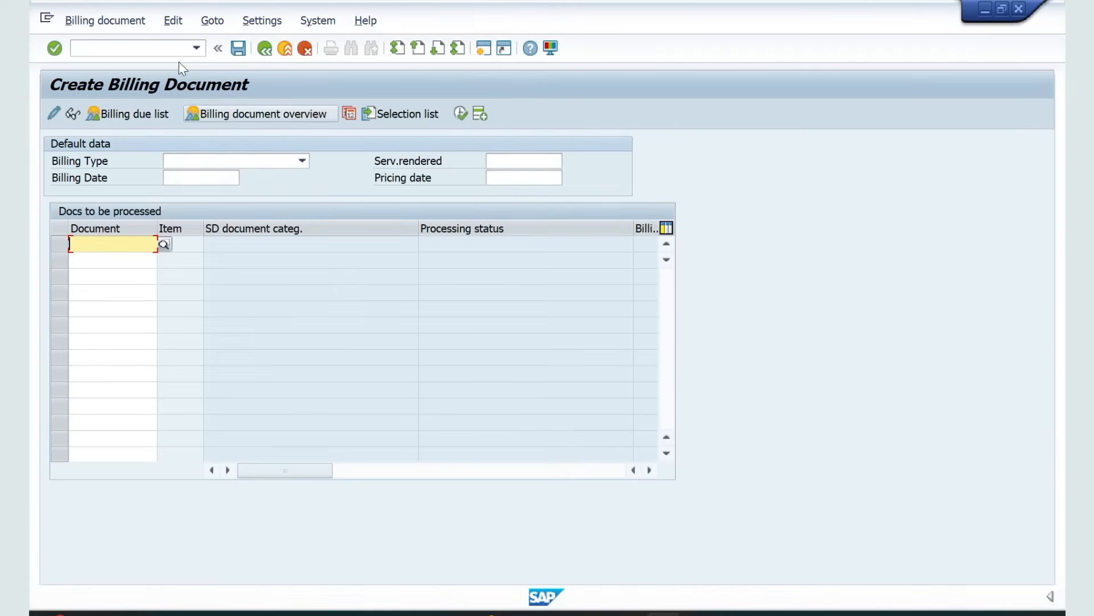
{"action": "left_click", "coordinate": [142, 51]}
{"action": "type", "text": "/NV"}
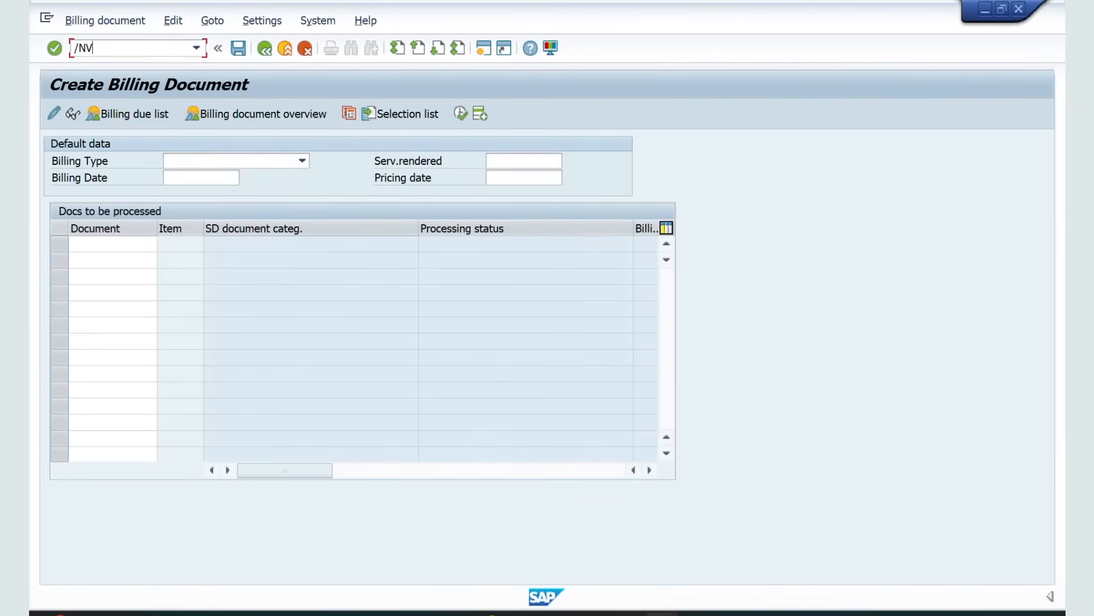
{"action": "type", "text": "F0"}
{"action": "key", "text": "Return"}
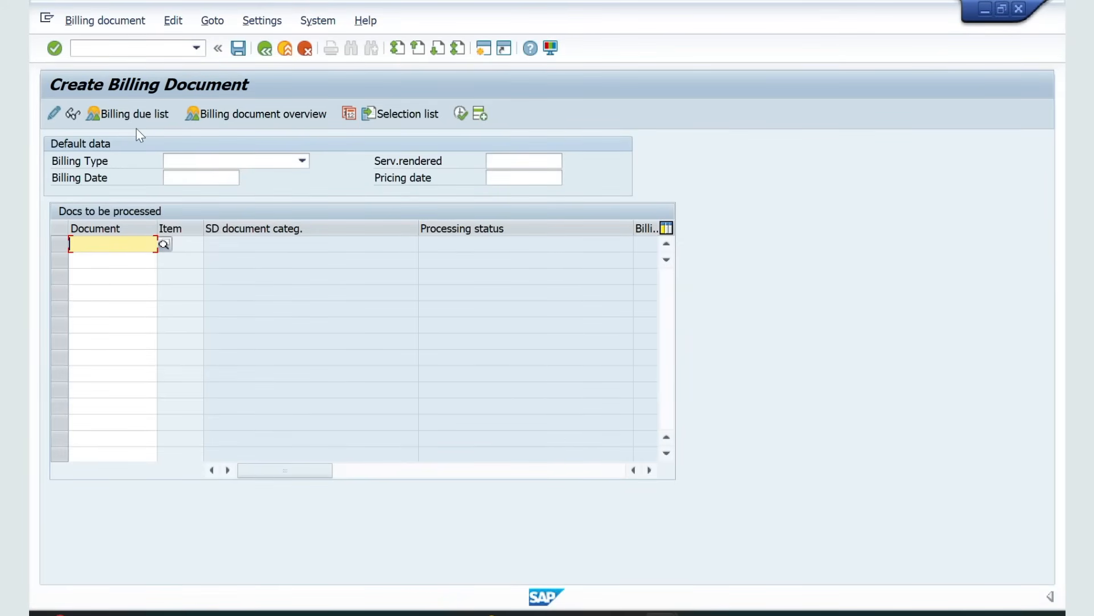
Open outbound delivery creation without order reference and continue to the delivery overview for shipping point Z1AU.
{"action": "left_click", "coordinate": [126, 47]}
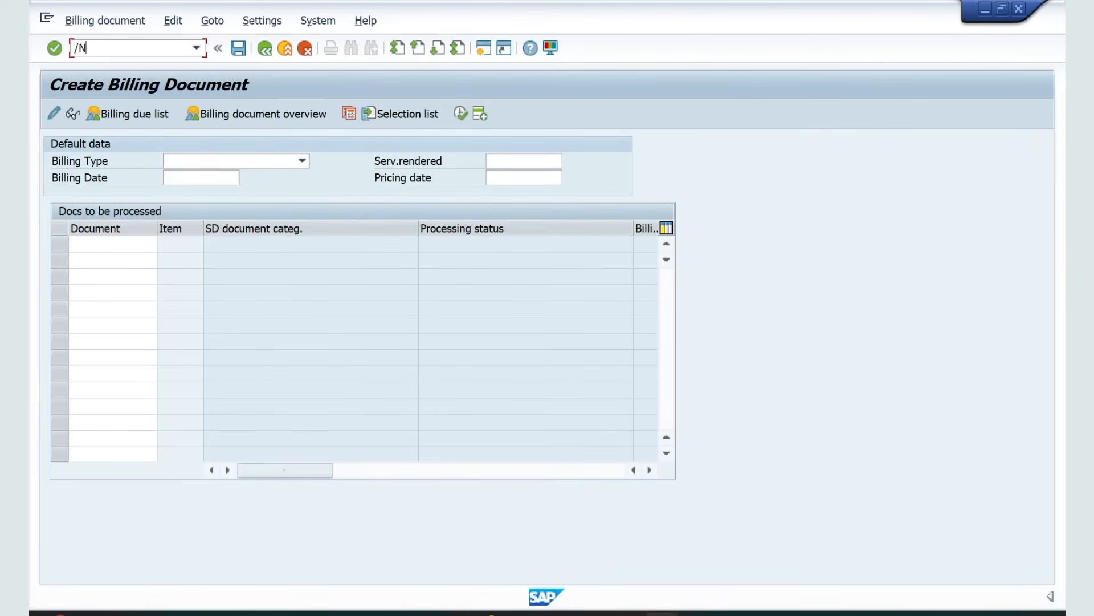
{"action": "key", "text": "Return"}
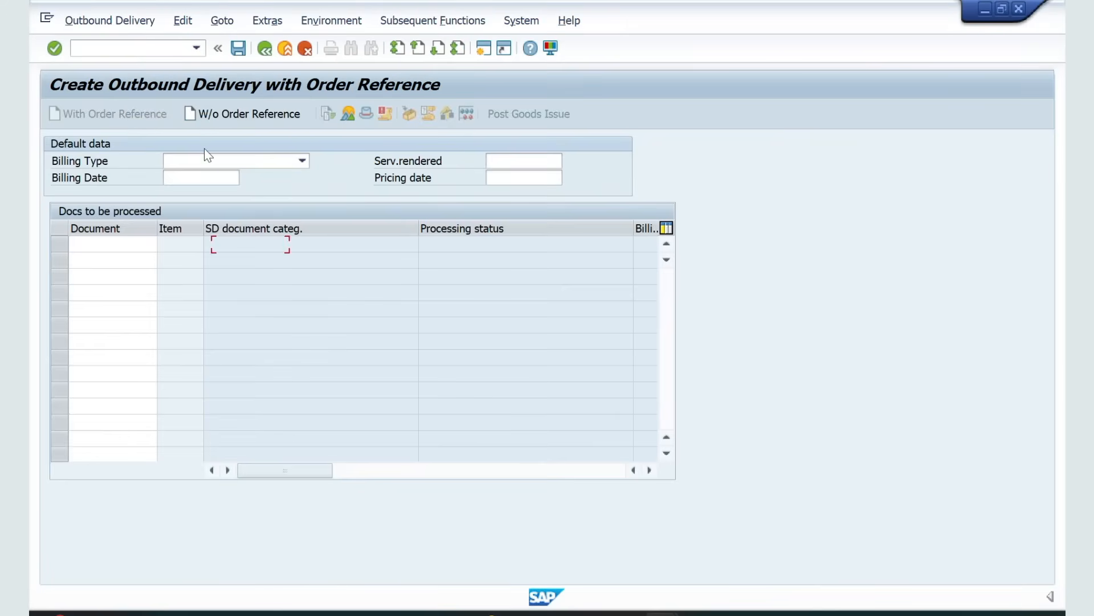
{"action": "left_click", "coordinate": [245, 116]}
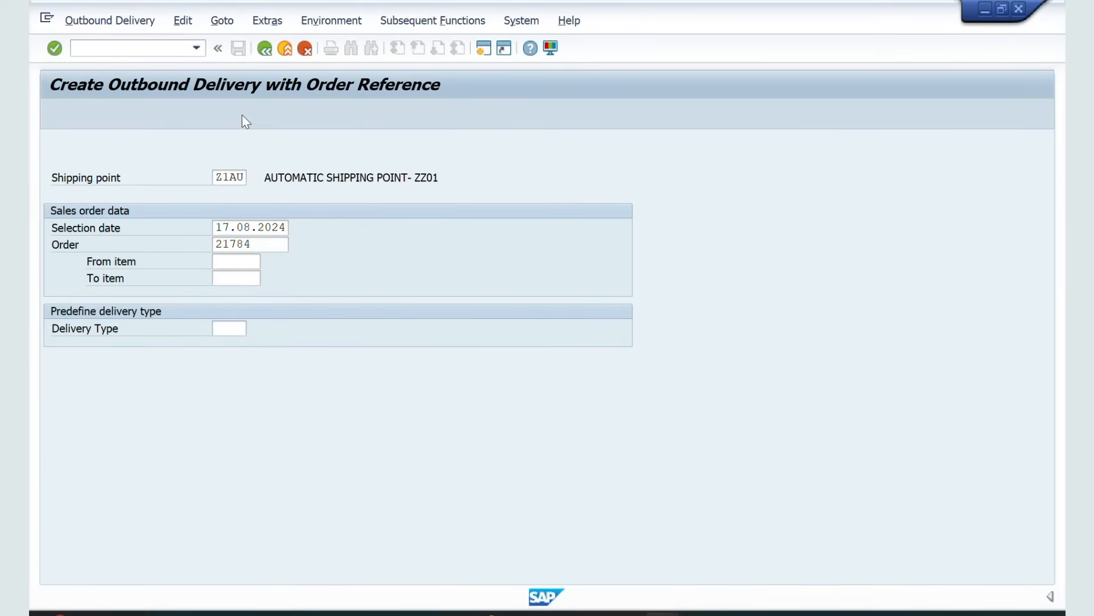
{"action": "left_click", "coordinate": [235, 195]}
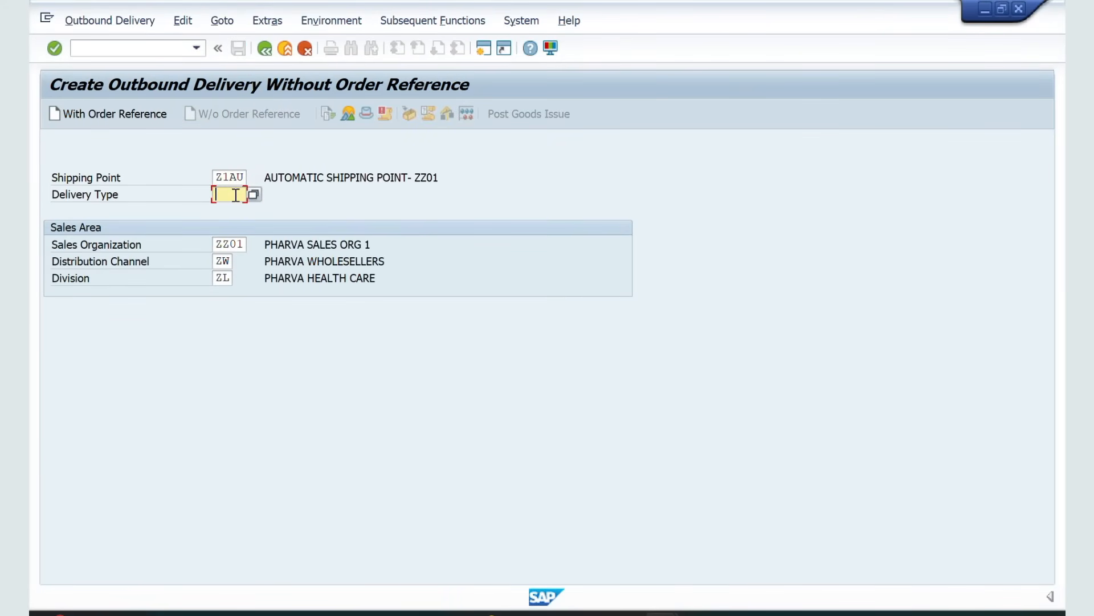
{"action": "left_click", "coordinate": [228, 210]}
{"action": "key", "text": "Return"}
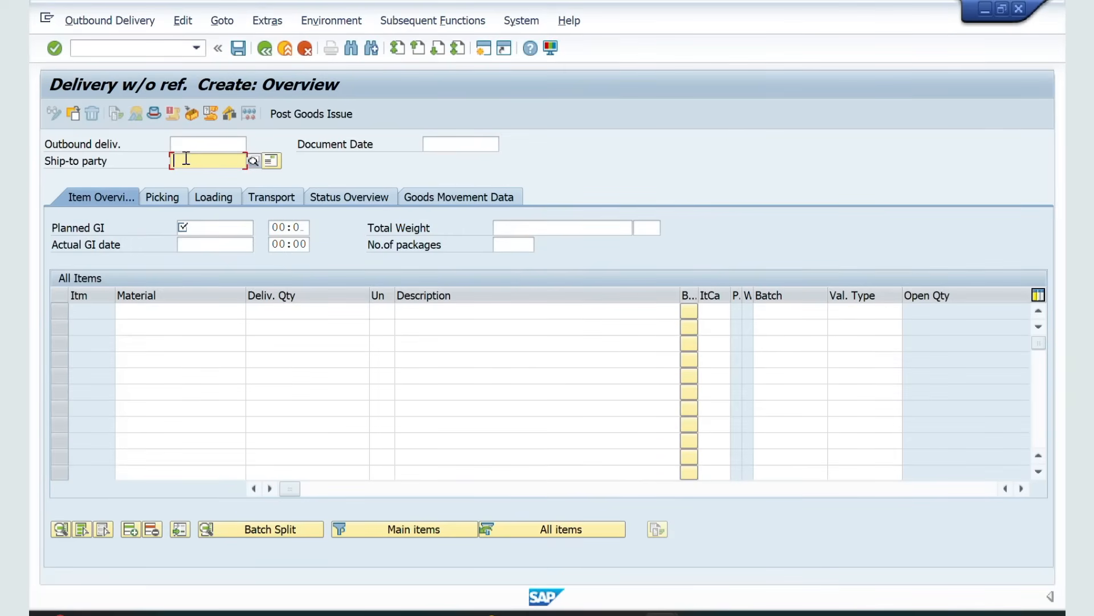
Enter the ship-to party number and set the planned goods issue date to 17.08.2024 in the delivery header.
{"action": "left_click", "coordinate": [186, 158]}
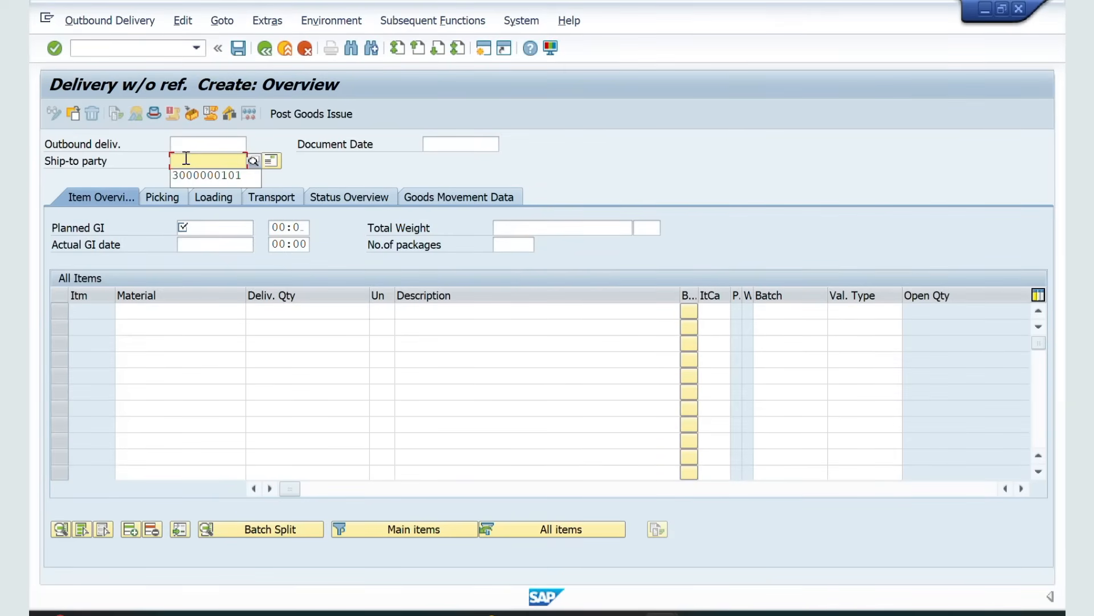
{"action": "key", "text": "Down"}
{"action": "key", "text": "Return"}
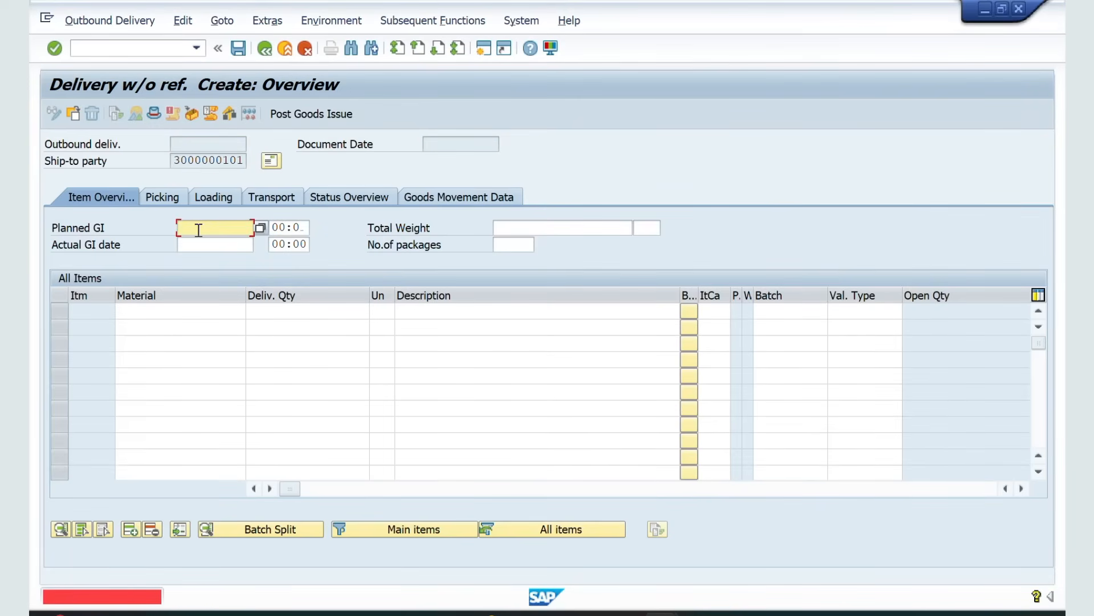
{"action": "left_click", "coordinate": [198, 230]}
{"action": "left_click", "coordinate": [201, 243]}
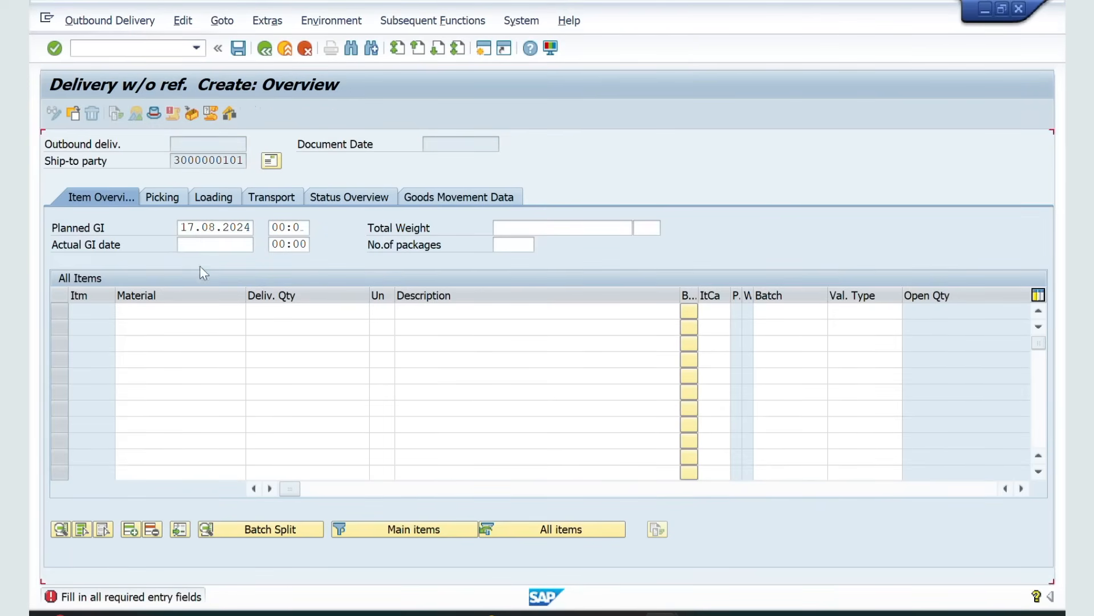
Add material 50065705 with a delivery quantity of 100 as the first item of the delivery.
{"action": "key", "text": "Return"}
{"action": "left_click", "coordinate": [138, 309]}
{"action": "key", "text": "Return"}
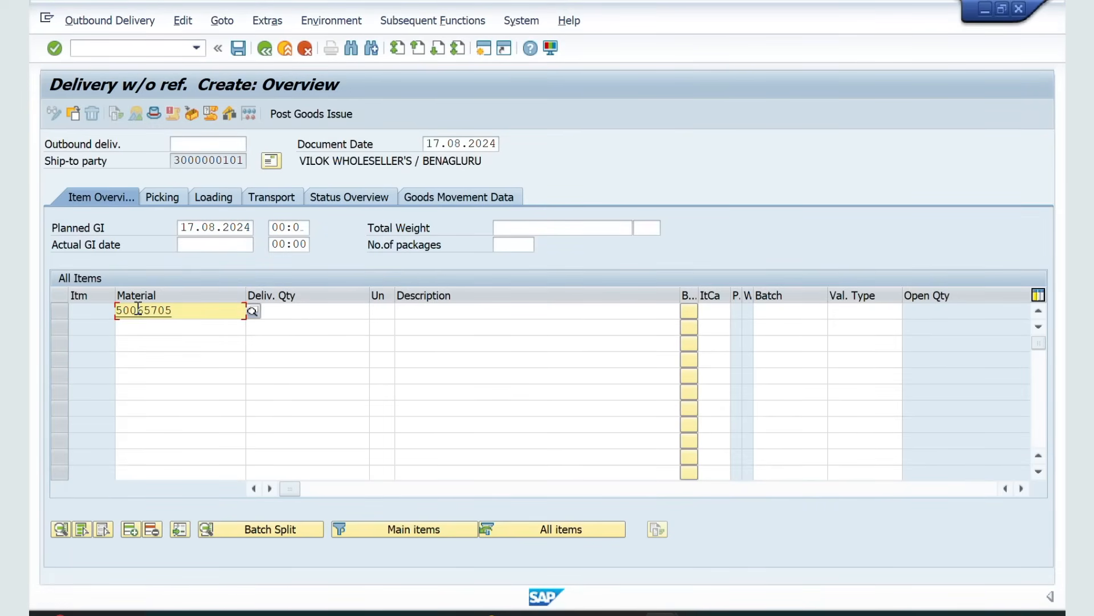
{"action": "key", "text": "Tab"}
{"action": "type", "text": "100"}
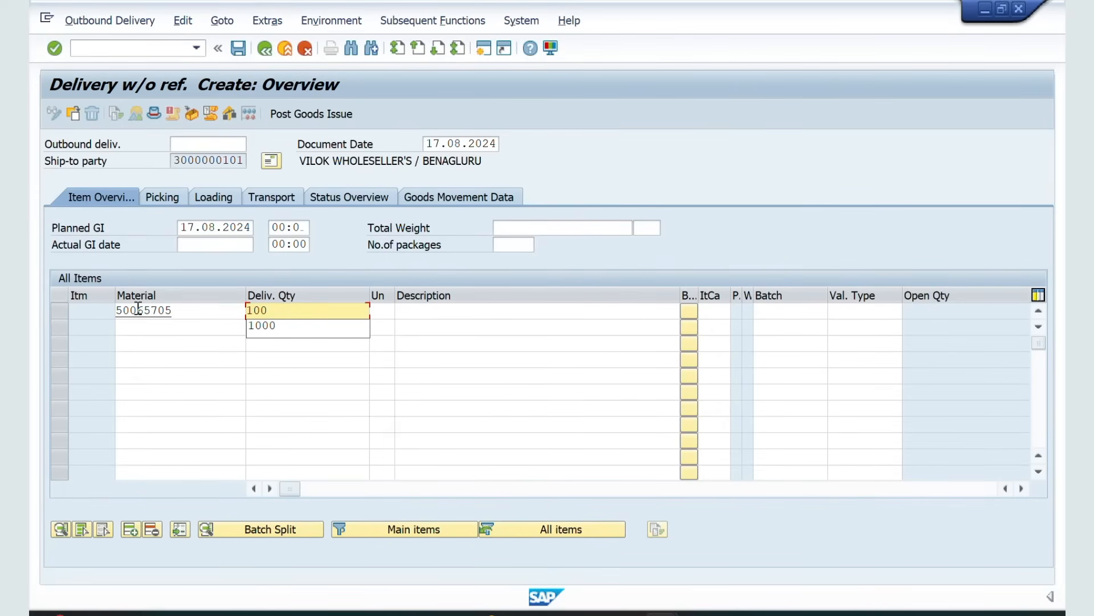
{"action": "key", "text": "Return"}
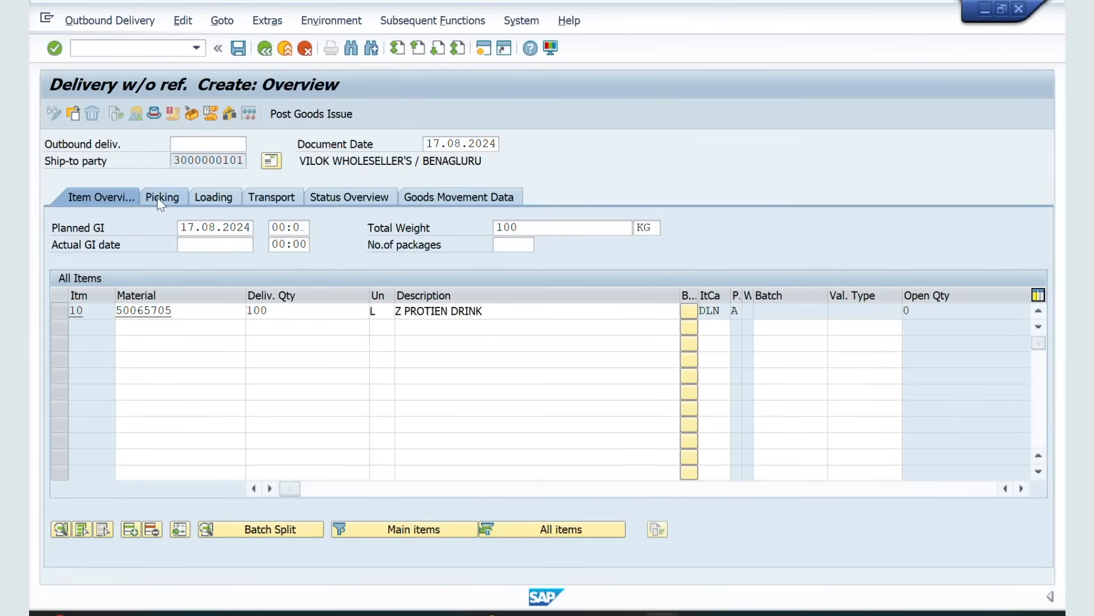
Set the picked quantity of item 10 to 100 and post goods issue for the delivery.
{"action": "left_click", "coordinate": [162, 200]}
{"action": "left_click", "coordinate": [487, 317]}
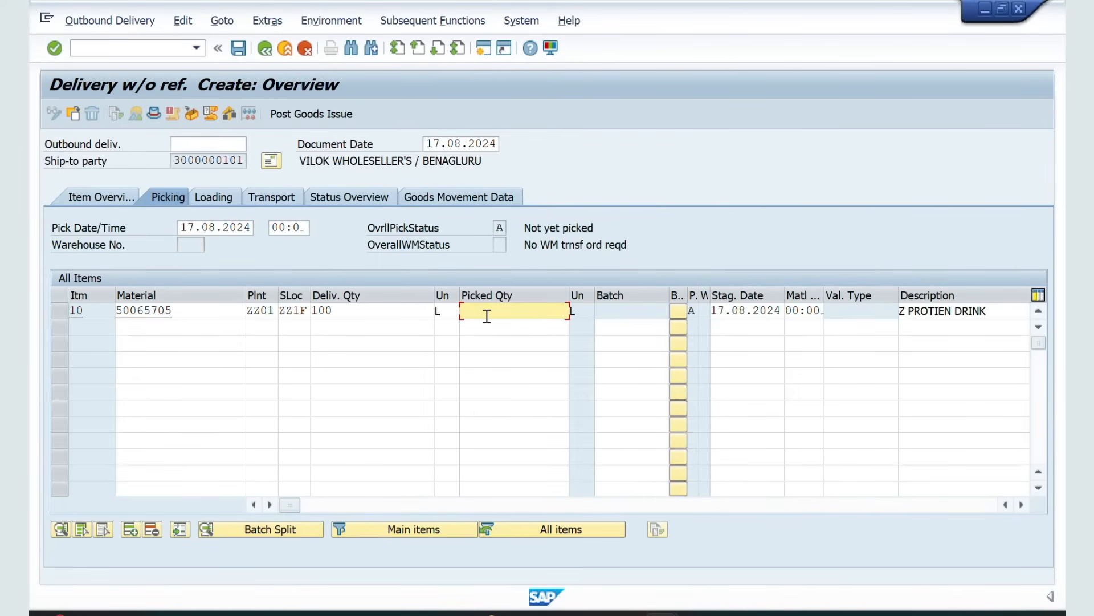
{"action": "type", "text": "100"}
{"action": "key", "text": "Return"}
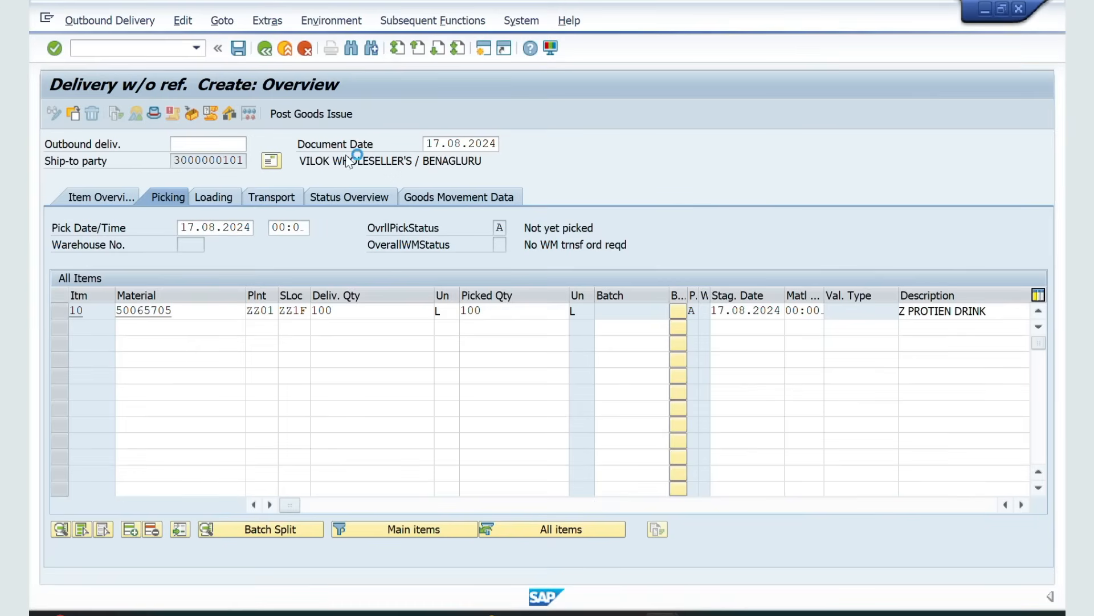
{"action": "left_click", "coordinate": [314, 113]}
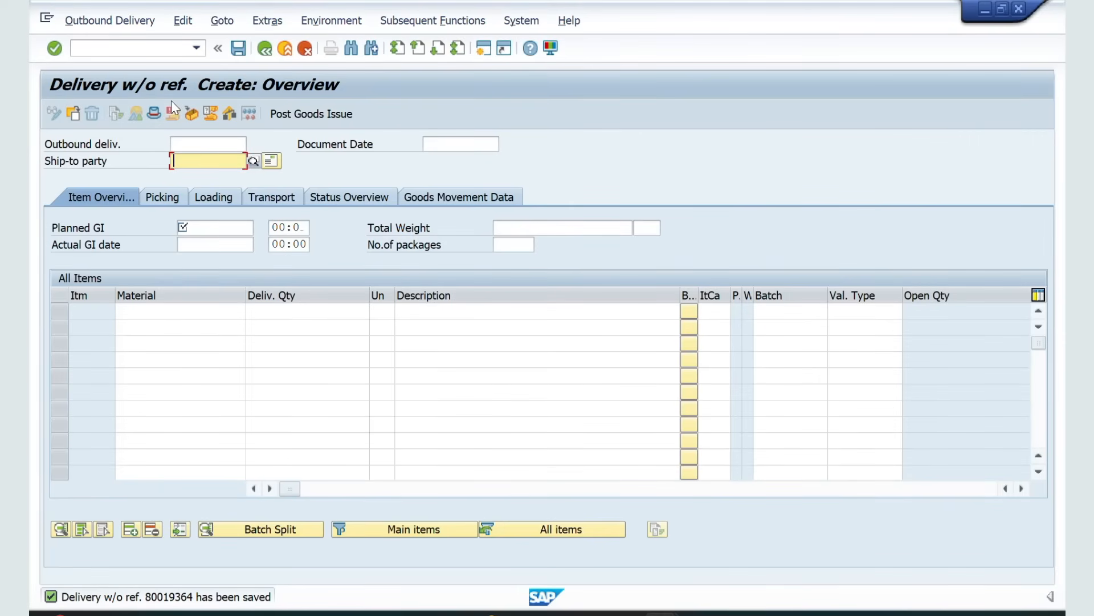
Open transaction VF01 and try to save a billing document for the new delivery without specifying a billing type.
{"action": "left_click", "coordinate": [101, 47]}
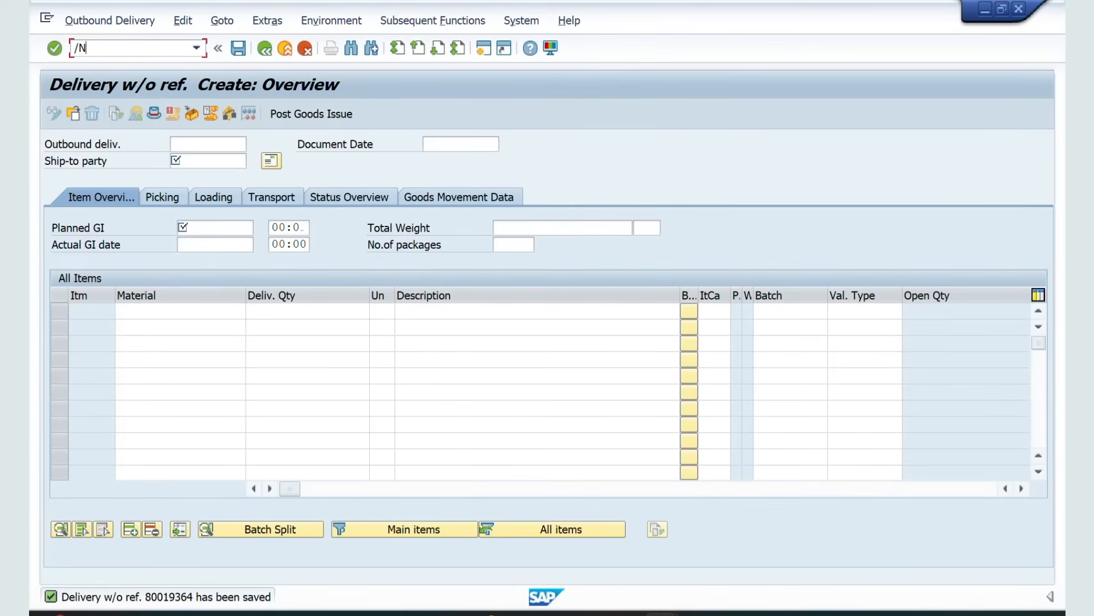
{"action": "type", "text": "/NVF01"}
{"action": "key", "text": "Return"}
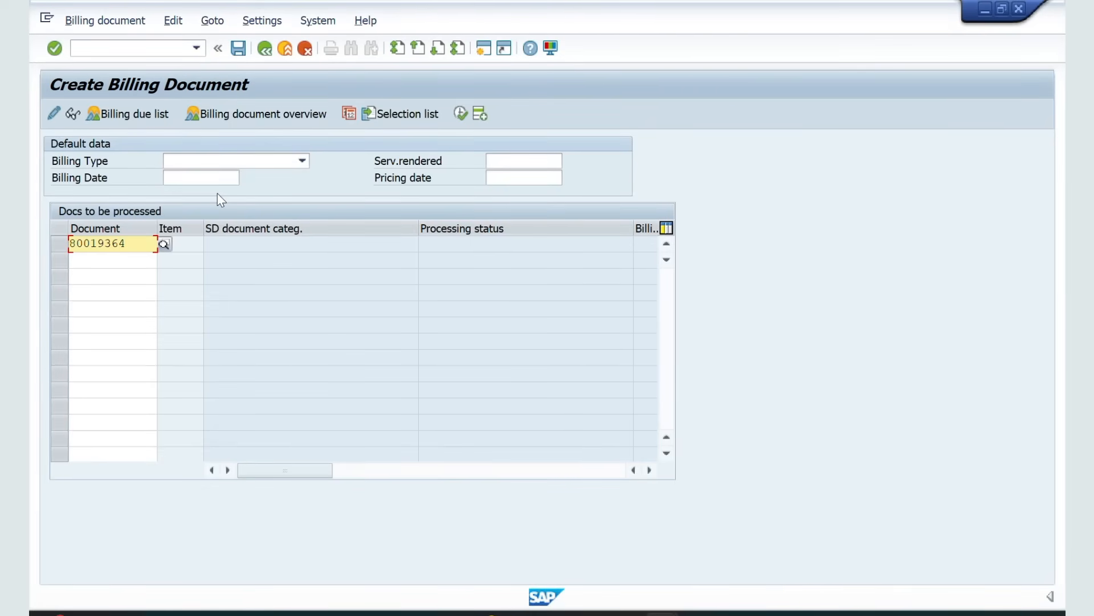
{"action": "key", "text": "ctrl+s"}
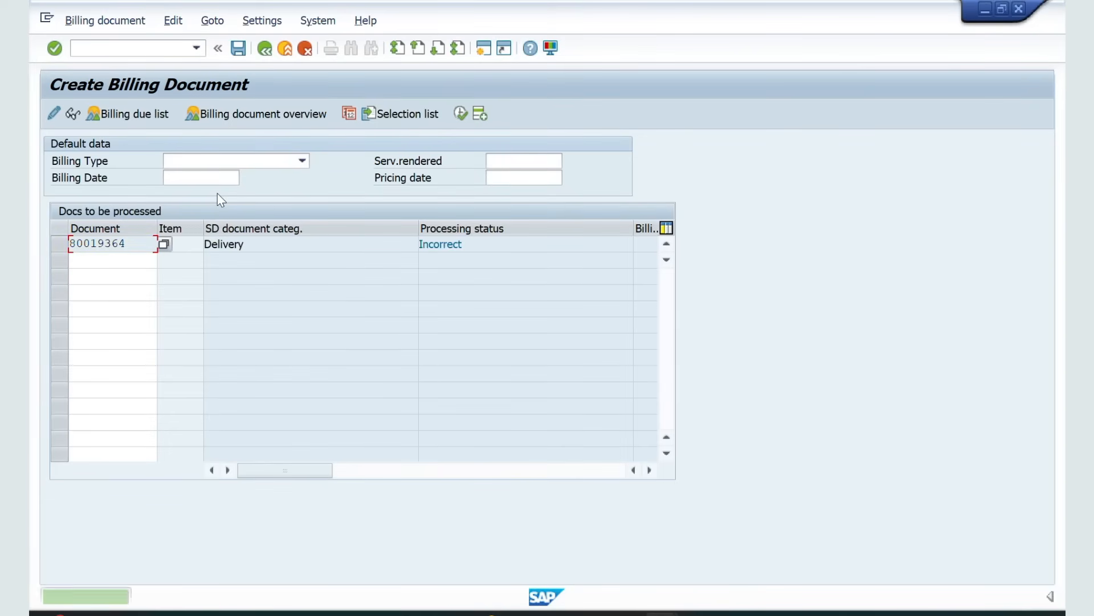
Examine the billing log for the delivery and return to the billing document creation screen.
{"action": "left_click", "coordinate": [173, 21]}
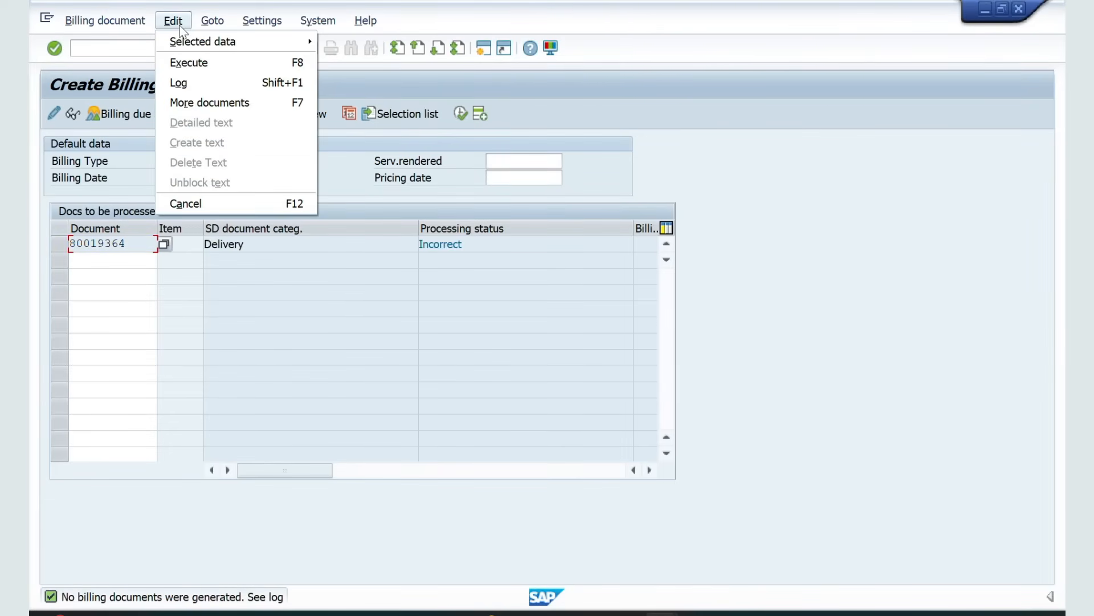
{"action": "left_click", "coordinate": [201, 86]}
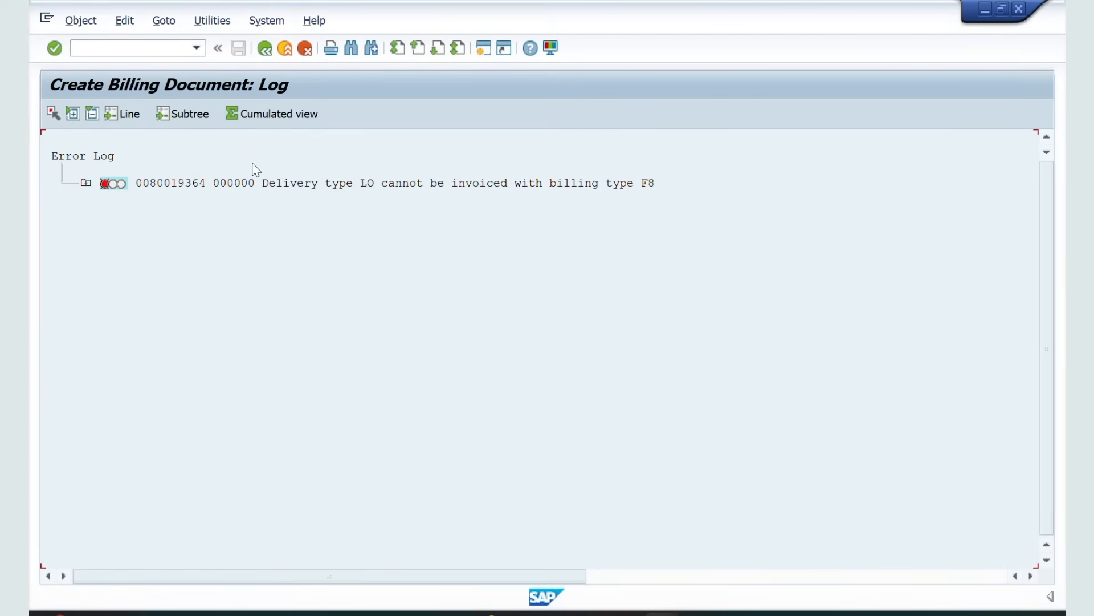
{"action": "left_click", "coordinate": [265, 49]}
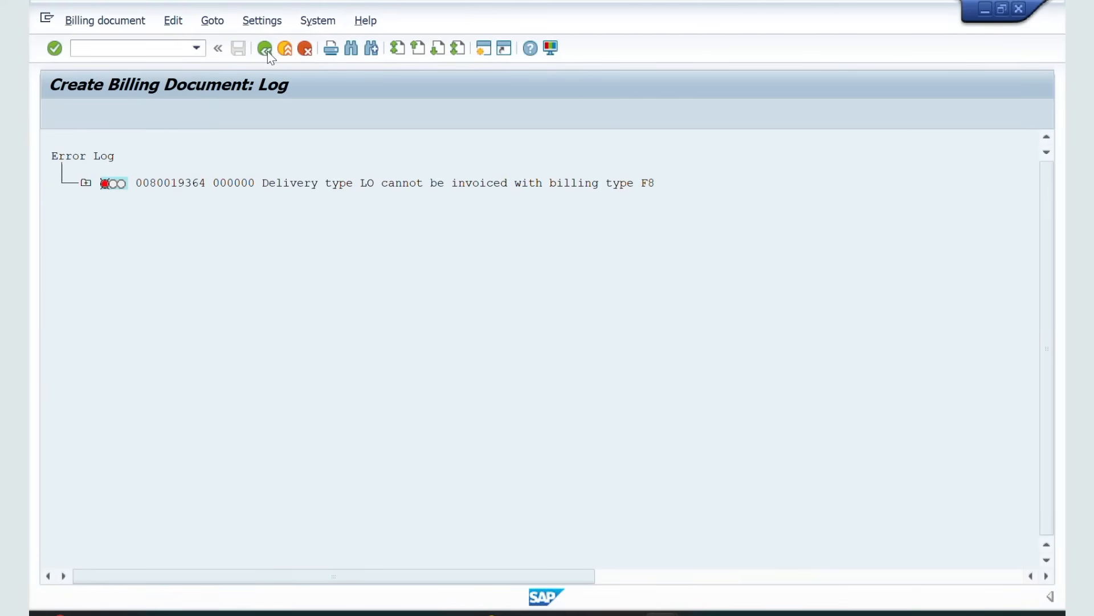
Switch to the ZSOR billing type details and examine the document pricing procedure field and its description.
{"action": "key", "text": "alt+Tab"}
{"action": "key", "text": "alt+Tab"}
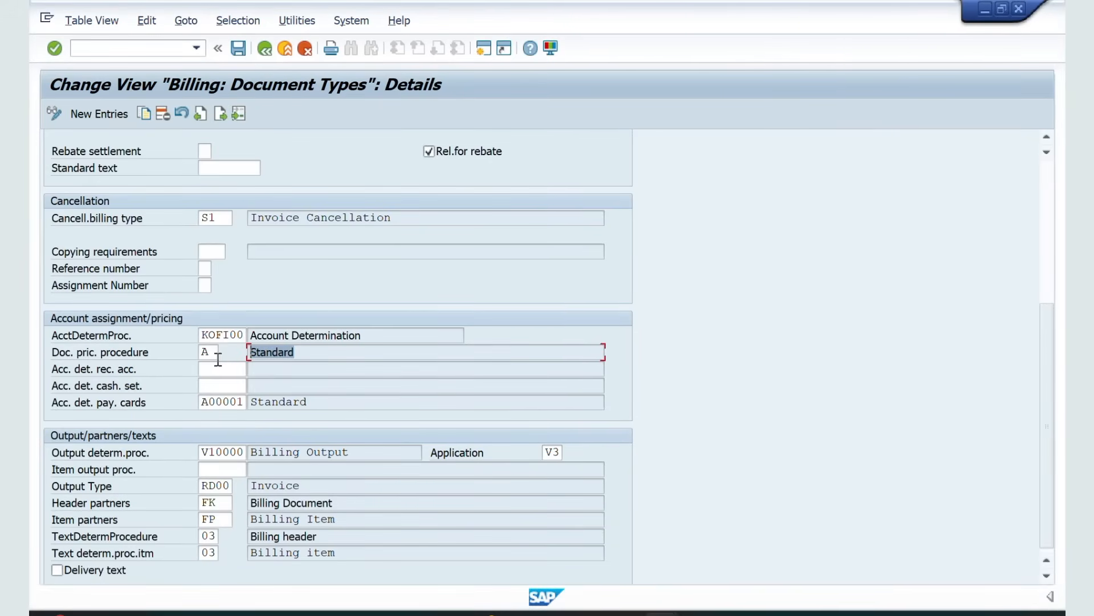
{"action": "left_click", "coordinate": [213, 357]}
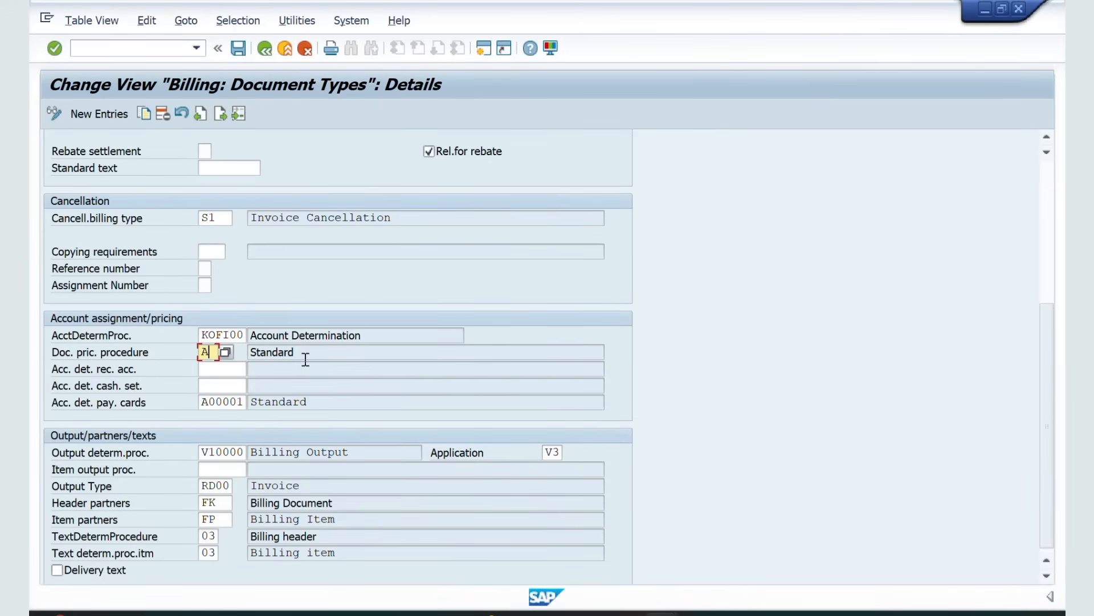
{"action": "left_click_drag", "start_coordinate": [305, 359], "coordinate": [248, 349]}
Return to the billing session, restart VF01 and process the delivery with billing type F2 Invoice (F2).
{"action": "key", "text": "alt+Tab"}
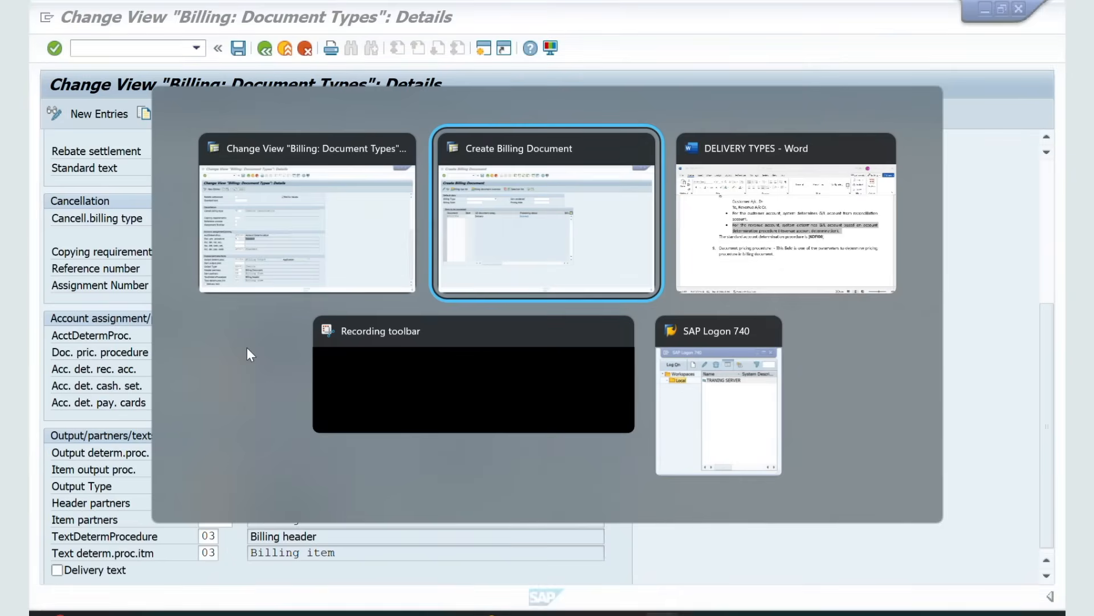
{"action": "left_click", "coordinate": [107, 47]}
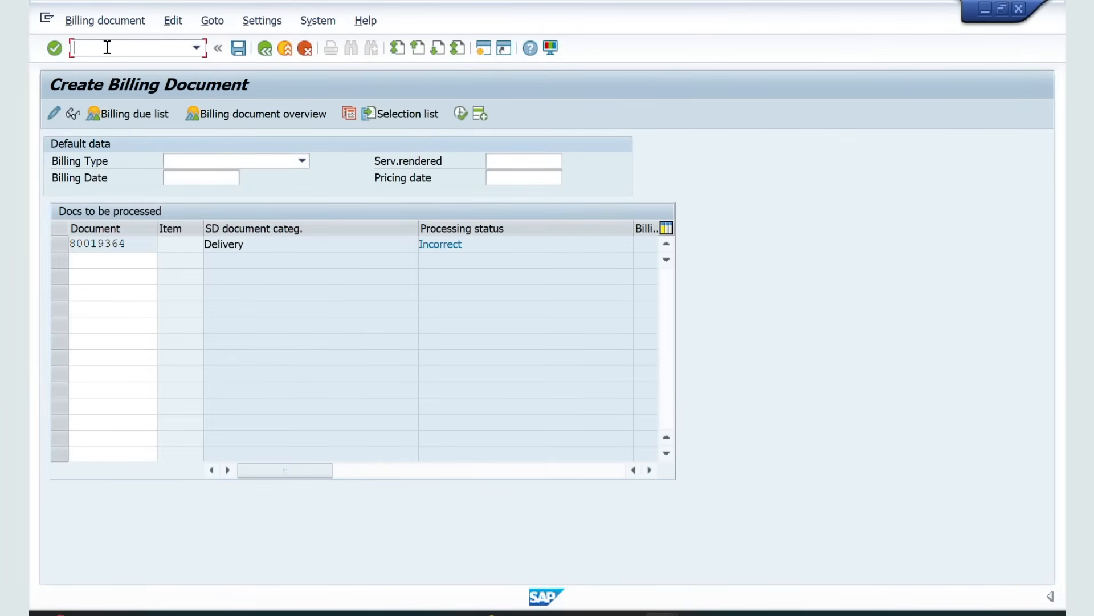
{"action": "type", "text": "/NVF01"}
{"action": "key", "text": "Return"}
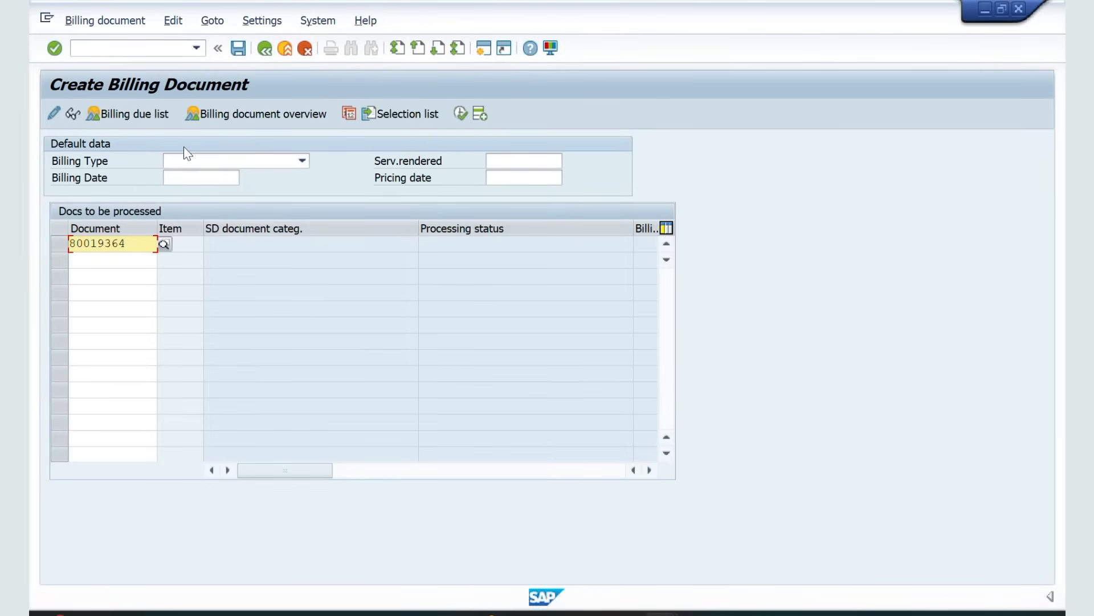
{"action": "left_click", "coordinate": [235, 160]}
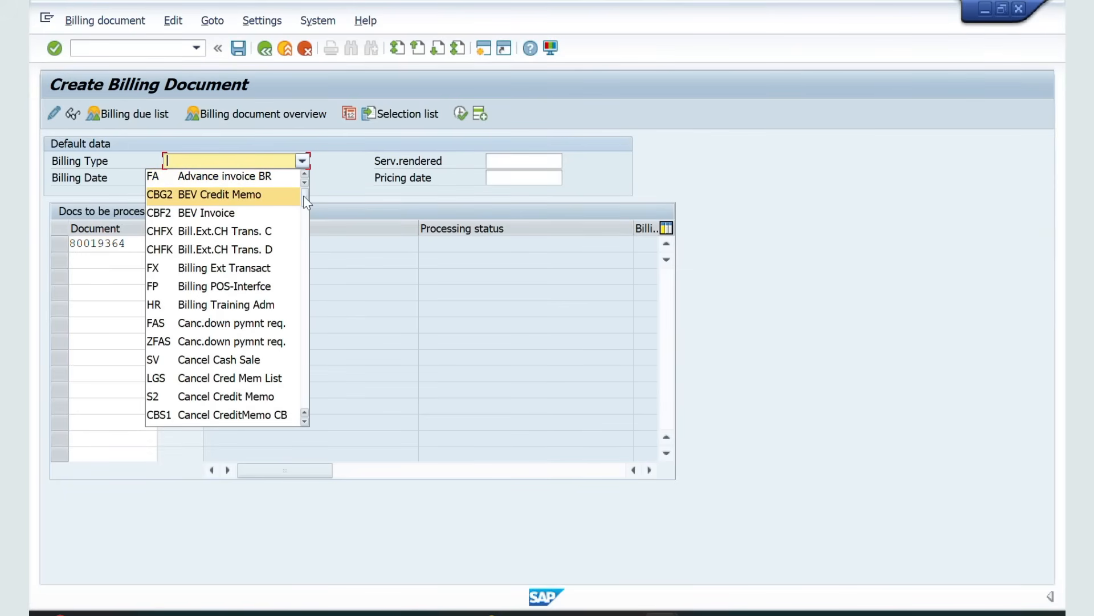
{"action": "left_click_drag", "start_coordinate": [304, 197], "coordinate": [307, 298]}
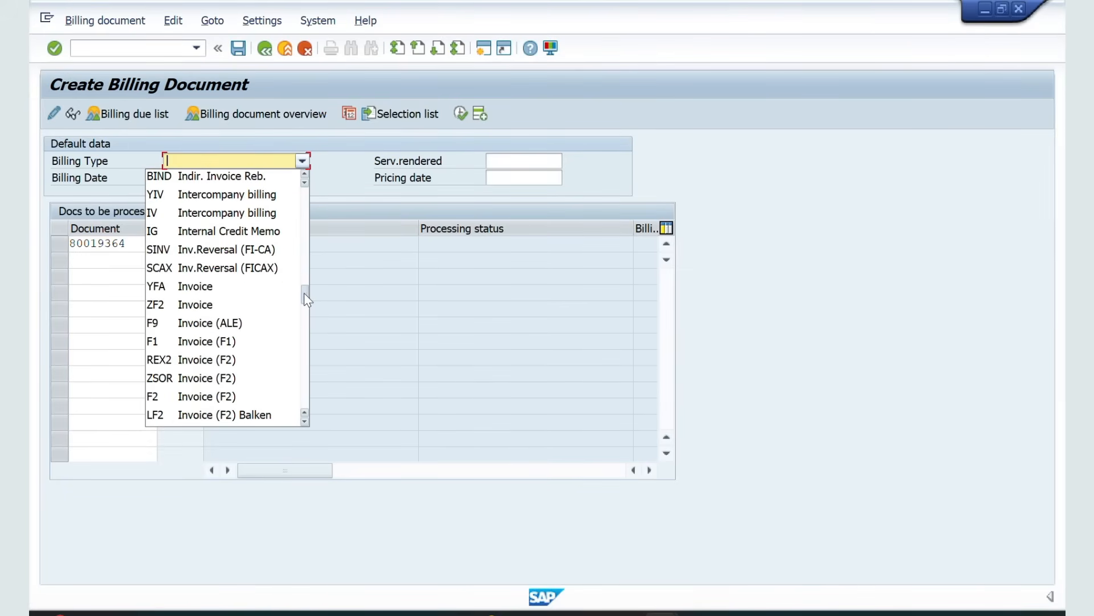
{"action": "left_click", "coordinate": [234, 399]}
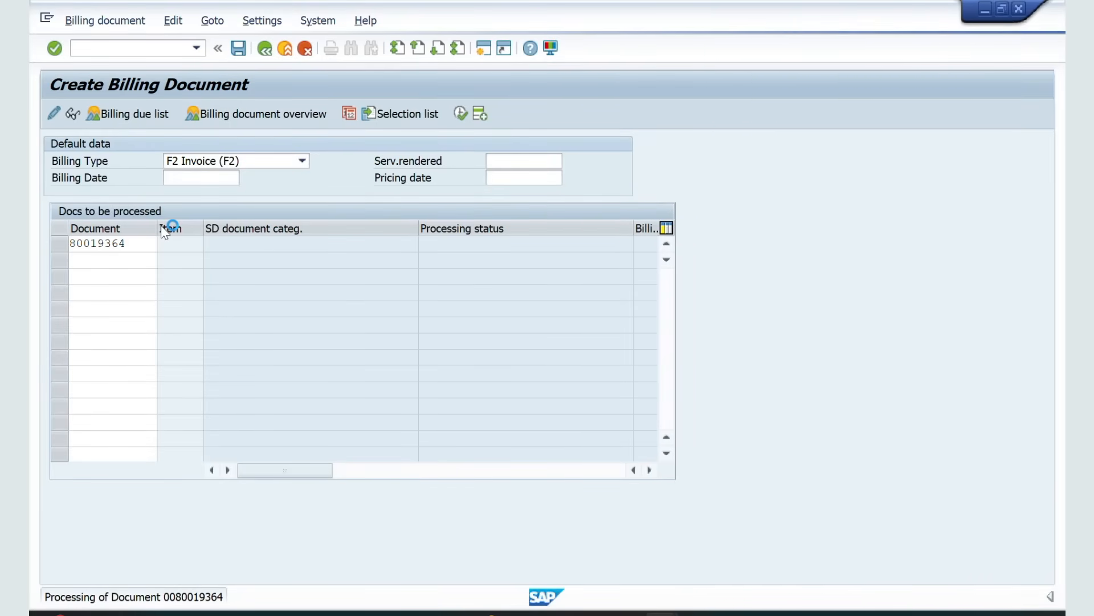
Switch to the Word notes and read the document pricing procedure explanation, including the case without a sales order.
{"action": "key", "text": "alt+Tab"}
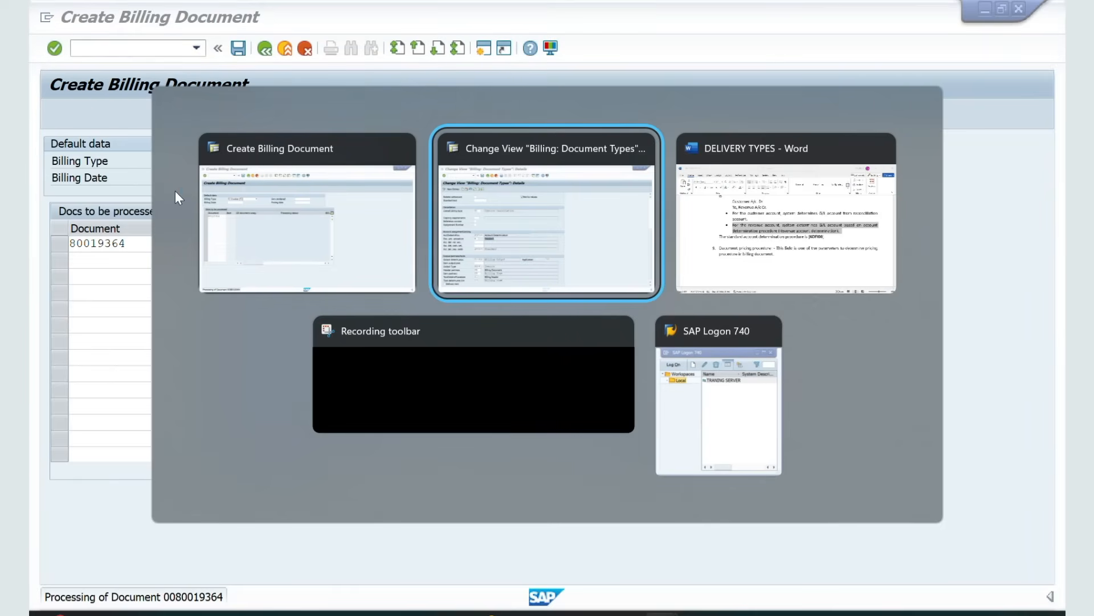
{"action": "key", "text": "alt+Tab"}
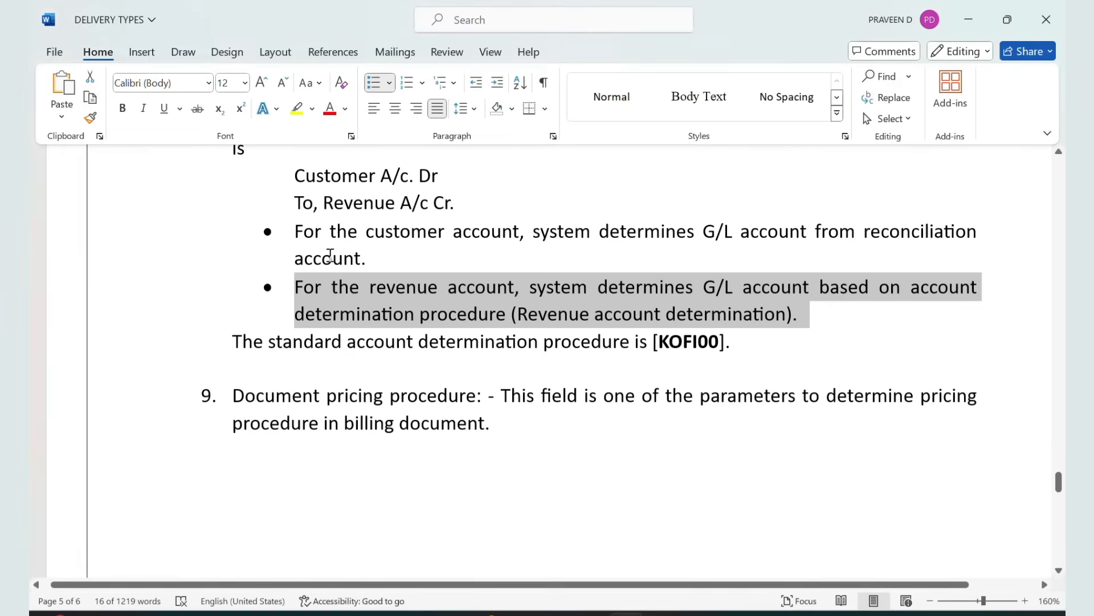
{"action": "scroll", "coordinate": [332, 278], "scroll_direction": "down", "scroll_amount": 1}
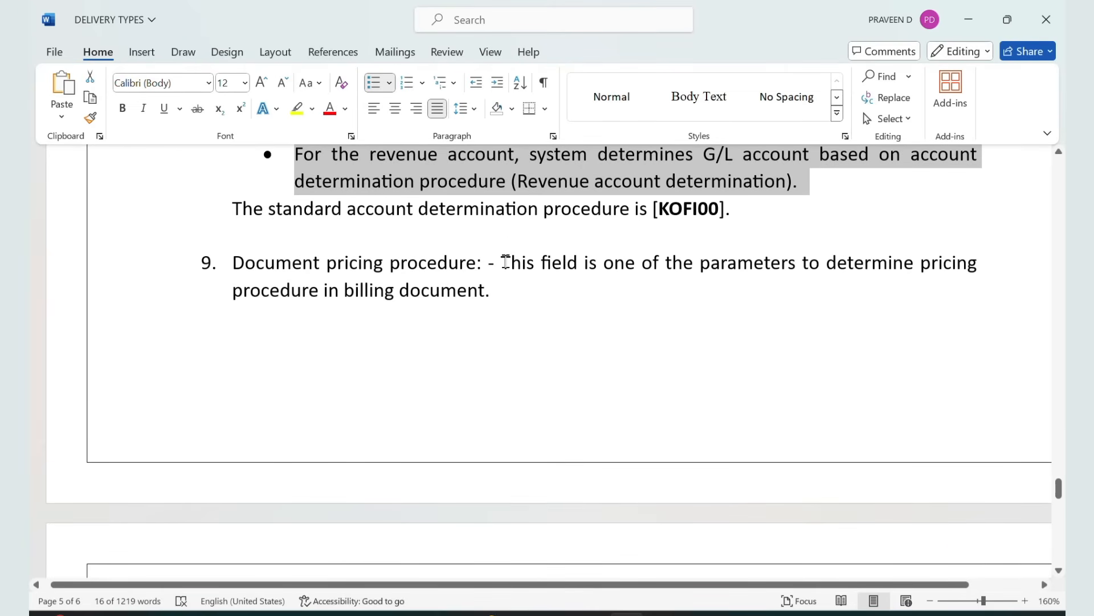
{"action": "left_click_drag", "start_coordinate": [504, 263], "coordinate": [545, 290]}
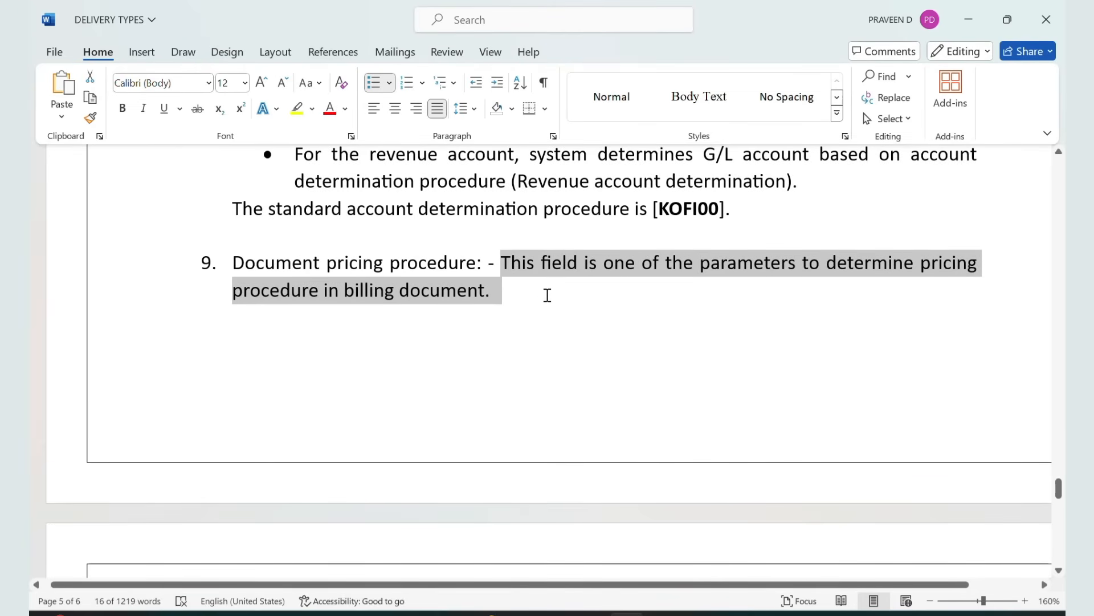
{"action": "scroll", "coordinate": [546, 300], "scroll_direction": "down", "scroll_amount": 5}
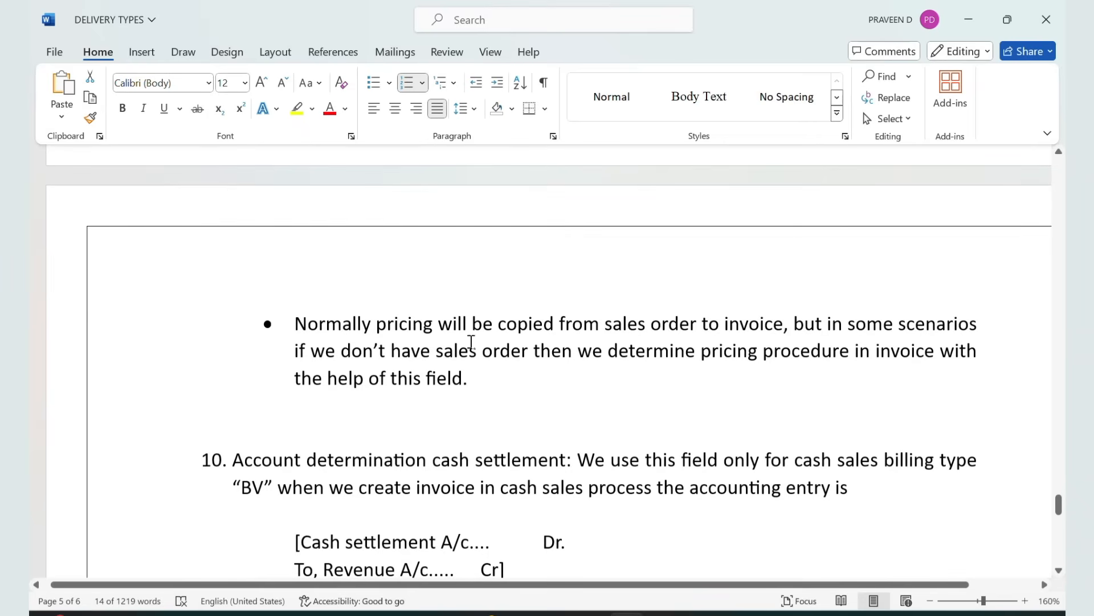
{"action": "left_click_drag", "start_coordinate": [288, 332], "coordinate": [753, 383]}
Switch back to the SAP billing session and try to create an additional session.
{"action": "key", "text": "alt+Tab"}
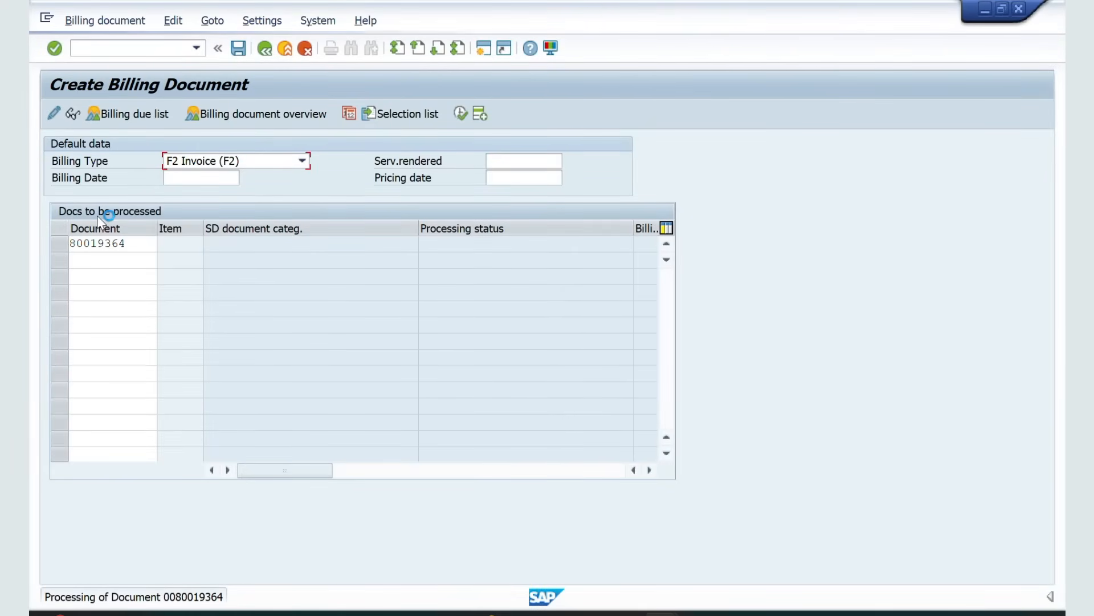
{"action": "left_click", "coordinate": [46, 18]}
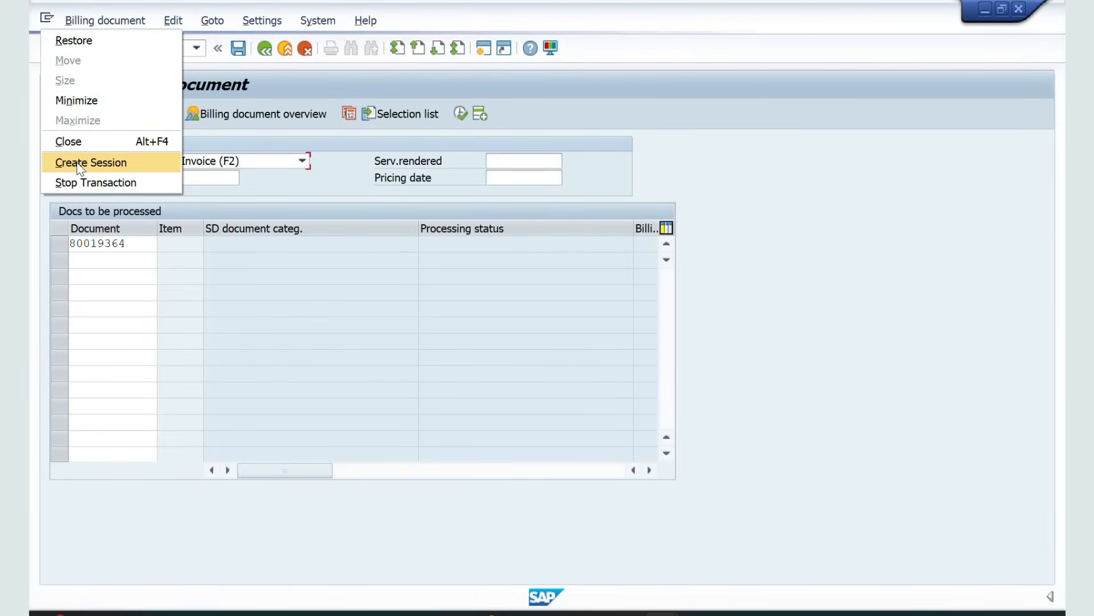
{"action": "left_click", "coordinate": [79, 164]}
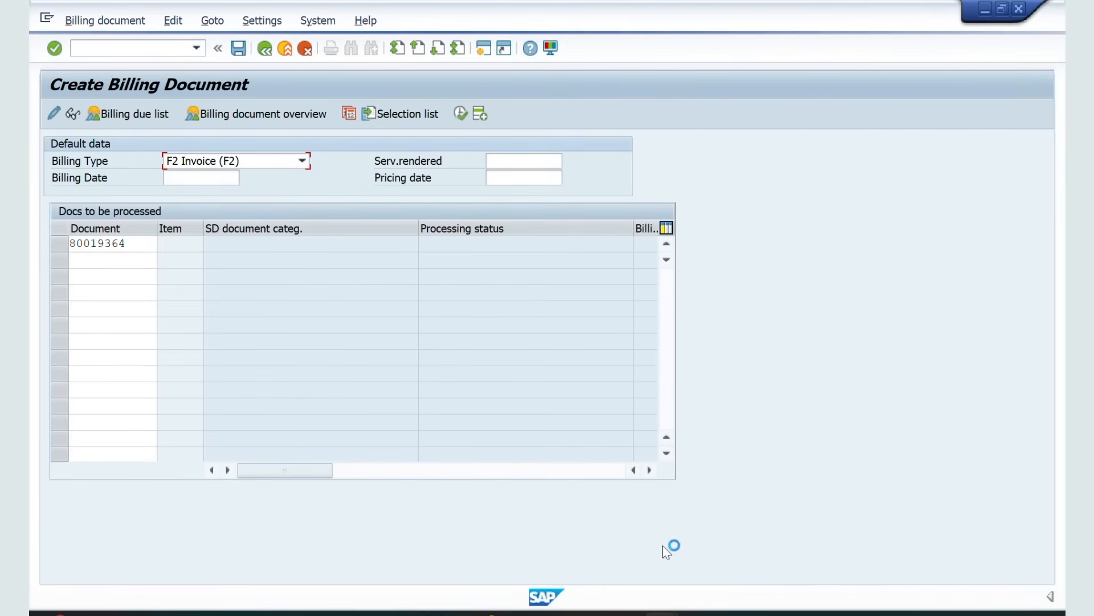
{"action": "mouse_move", "coordinate": [540, 610]}
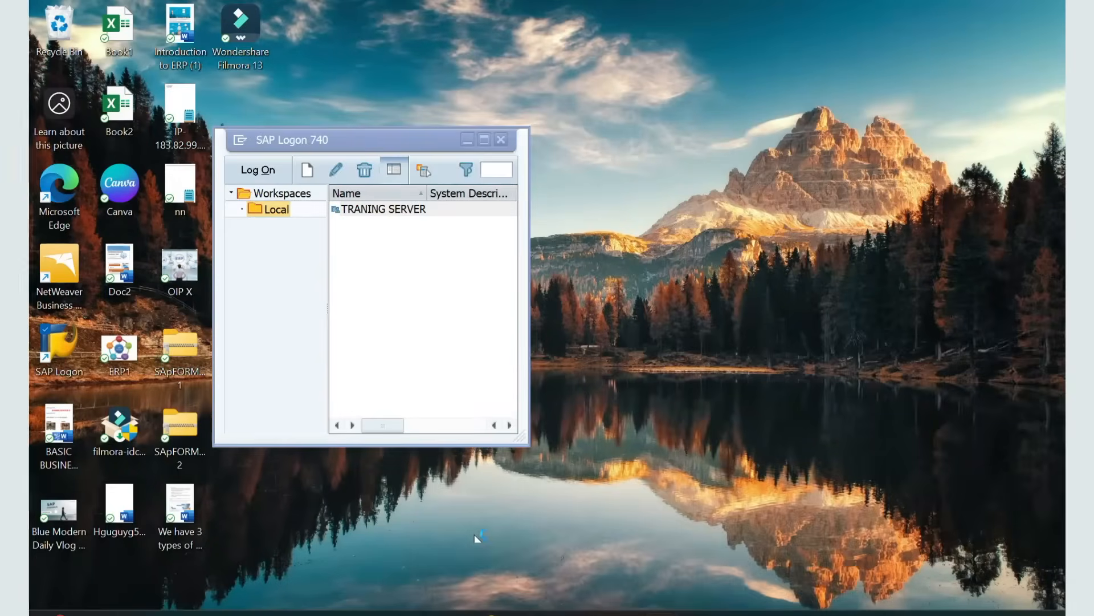
{"action": "left_click", "coordinate": [475, 533]}
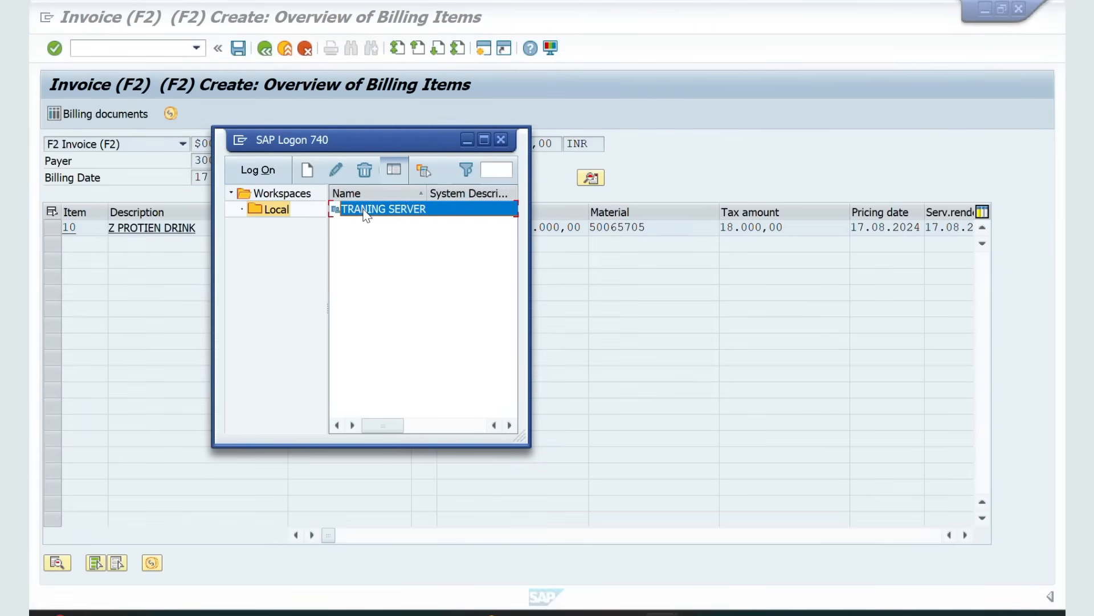
Return to the F2 invoice overview and open item 10, Z PROTIEN DRINK, for inspection.
{"action": "left_click", "coordinate": [659, 288]}
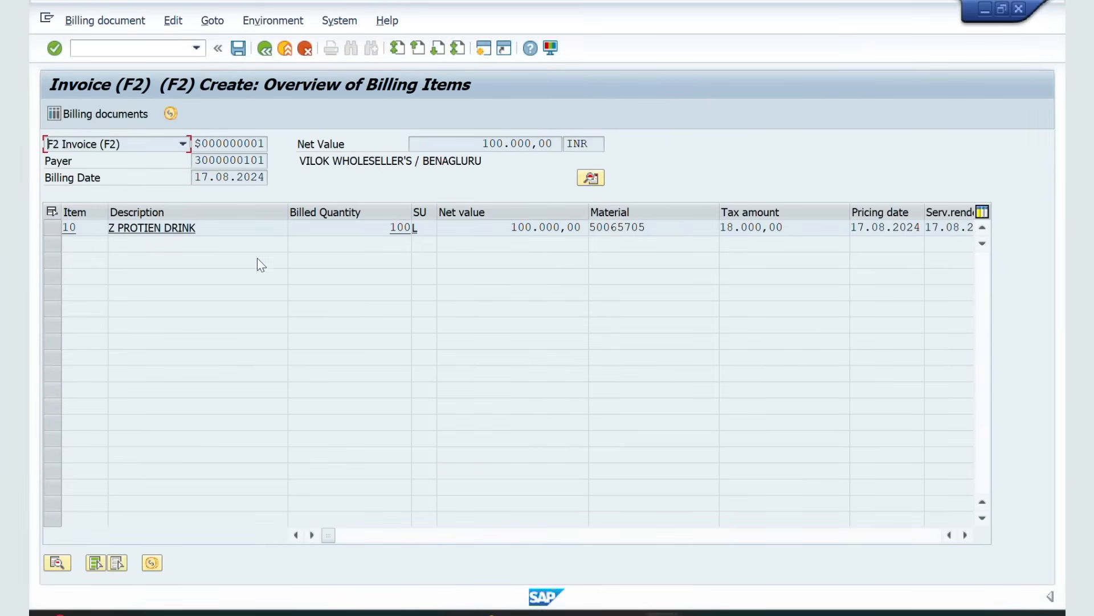
{"action": "double_click", "coordinate": [184, 230]}
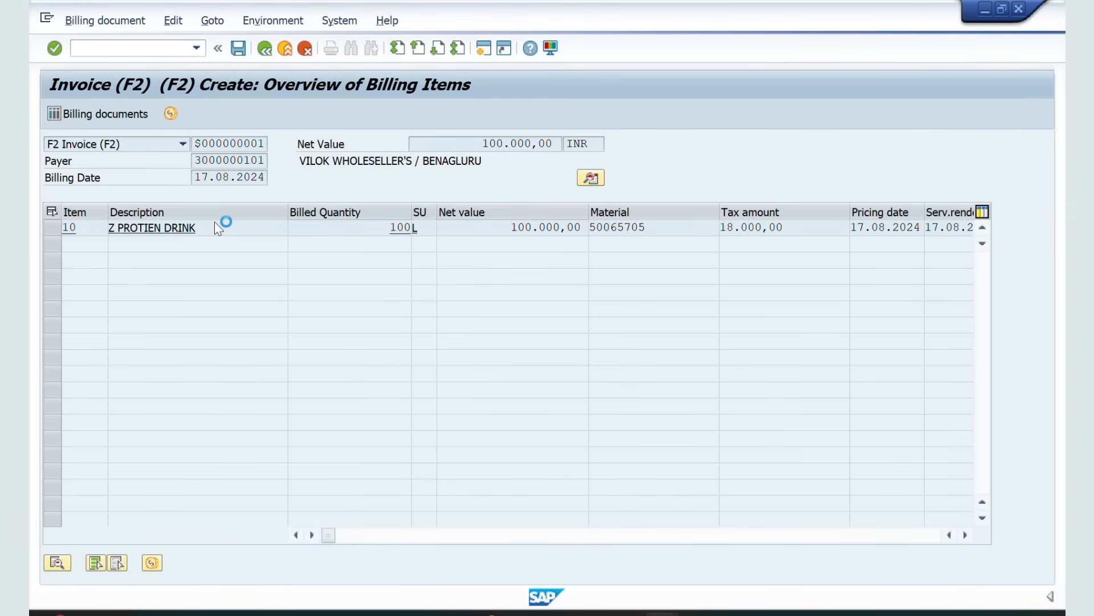
Switch to the Word notes, revisit the document pricing procedure and continue to point 10 on account determination cash settlement.
{"action": "key", "text": "alt+Tab"}
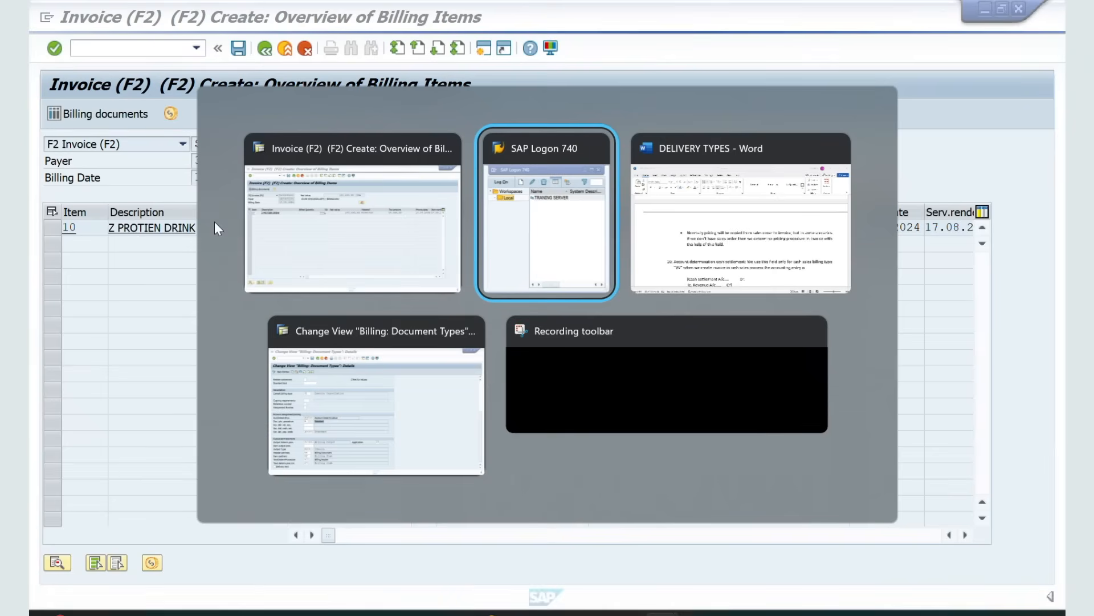
{"action": "key", "text": "alt+Tab"}
{"action": "scroll", "coordinate": [314, 290], "scroll_direction": "up", "scroll_amount": 5}
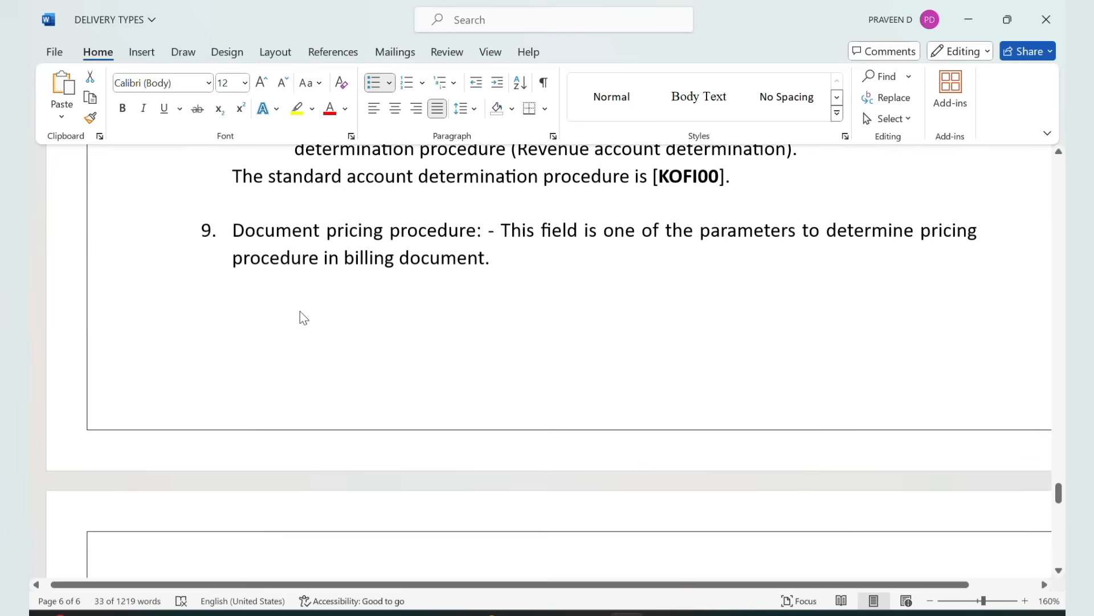
{"action": "scroll", "coordinate": [385, 254], "scroll_direction": "down", "scroll_amount": 8}
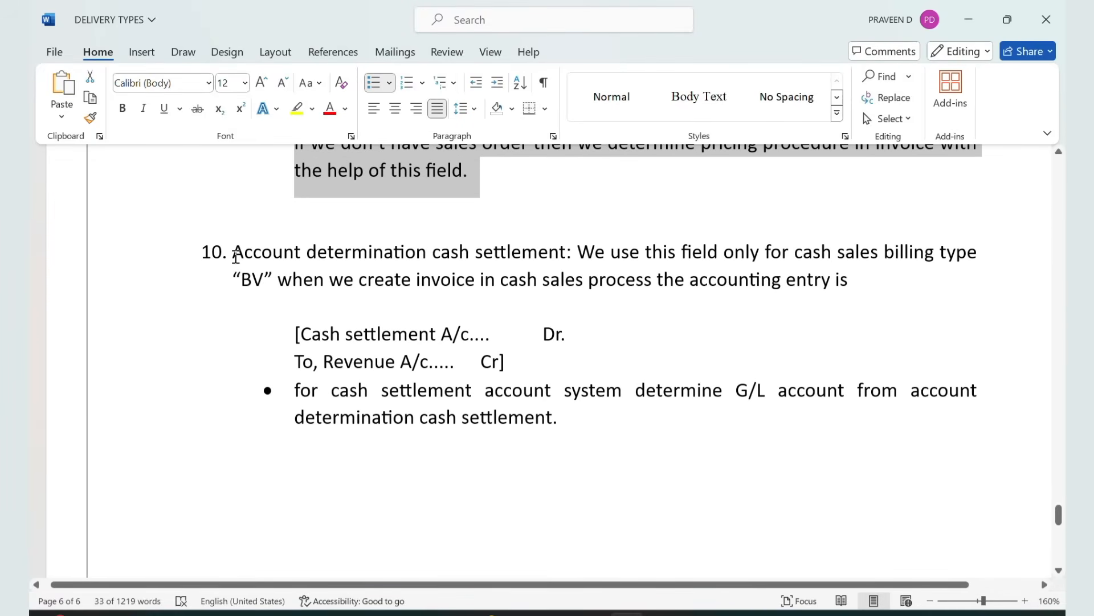
Read point 10 of the Word notes on account determination cash settlement, covering the accounting entry and billing type BV.
{"action": "mouse_move", "coordinate": [236, 255]}
{"action": "left_mouse_down"}
{"action": "mouse_move", "coordinate": [293, 251]}
{"action": "mouse_move", "coordinate": [332, 273]}
{"action": "mouse_move", "coordinate": [428, 252]}
{"action": "mouse_move", "coordinate": [541, 260]}
{"action": "left_mouse_up"}
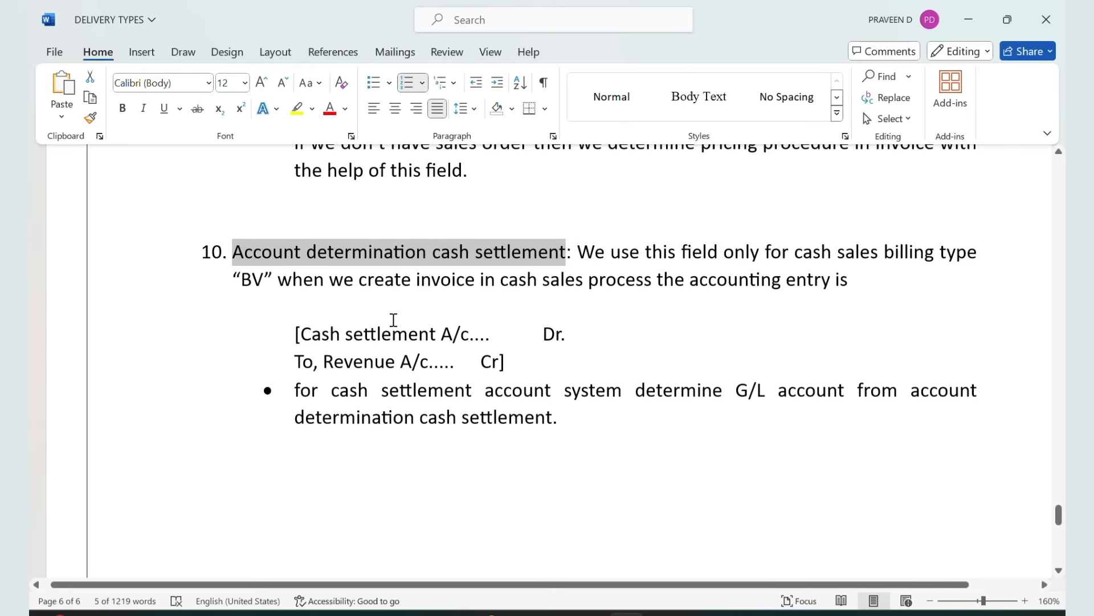
{"action": "left_click", "coordinate": [442, 319]}
{"action": "left_click_drag", "start_coordinate": [288, 336], "coordinate": [513, 362]}
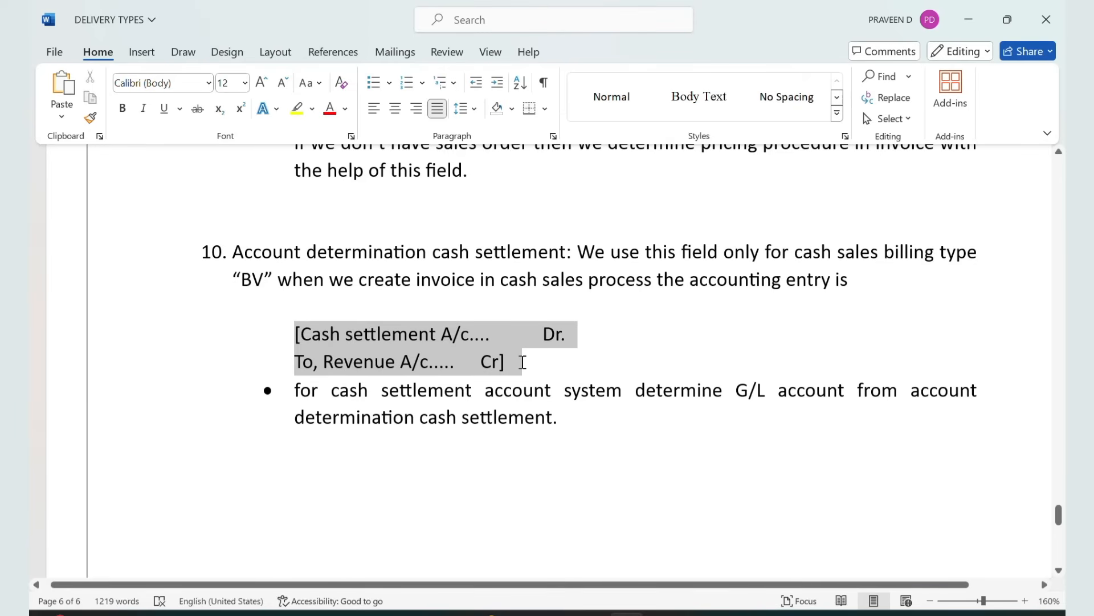
{"action": "left_click_drag", "start_coordinate": [522, 363], "coordinate": [521, 361]}
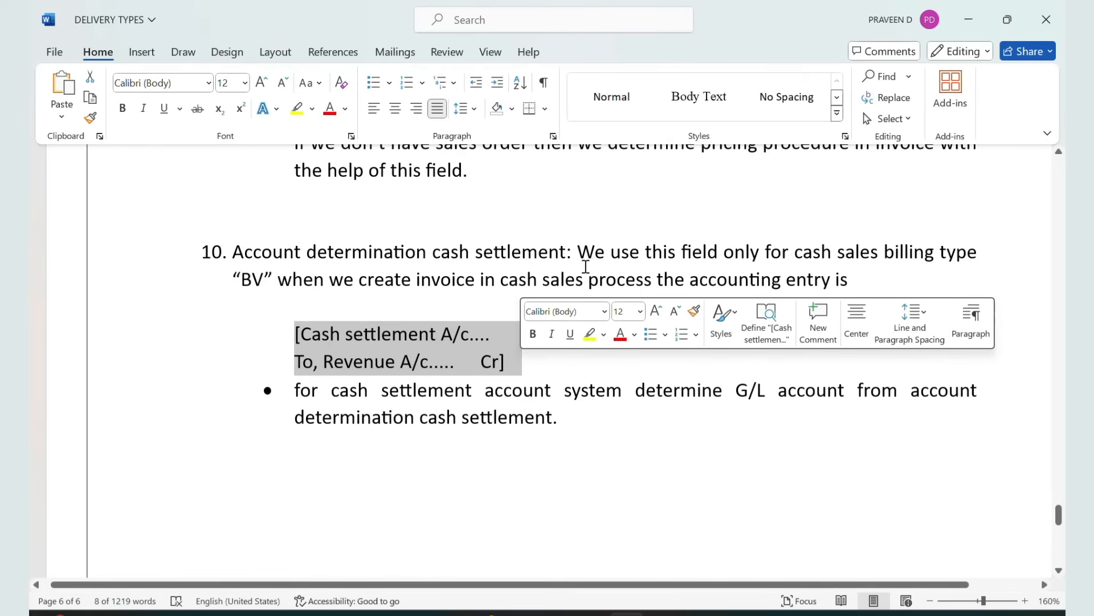
{"action": "left_click_drag", "start_coordinate": [582, 251], "coordinate": [744, 272]}
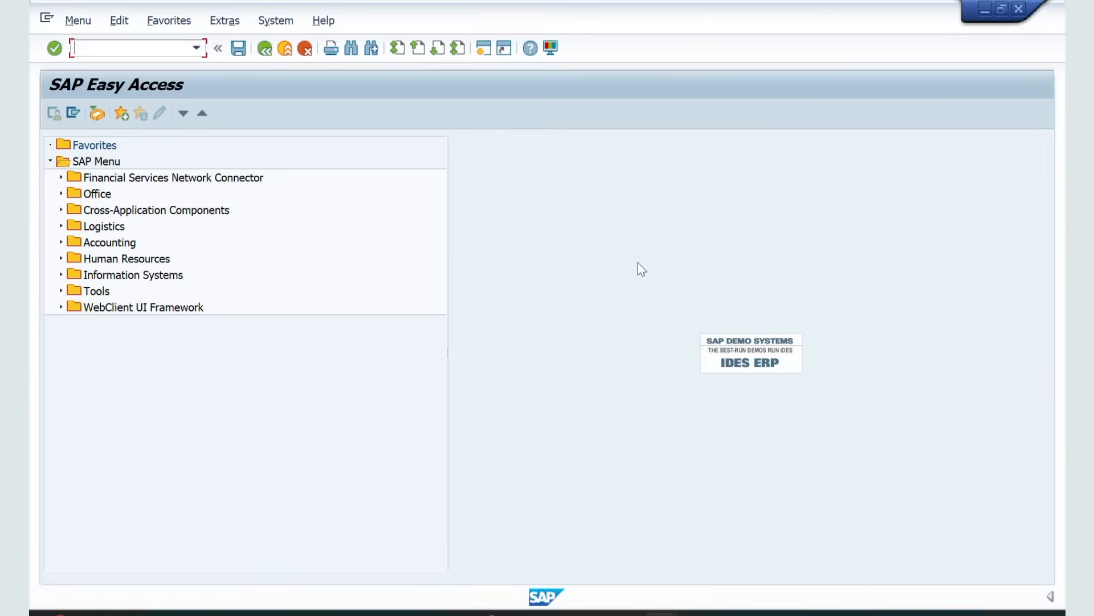
{"action": "key", "text": "alt+Tab"}
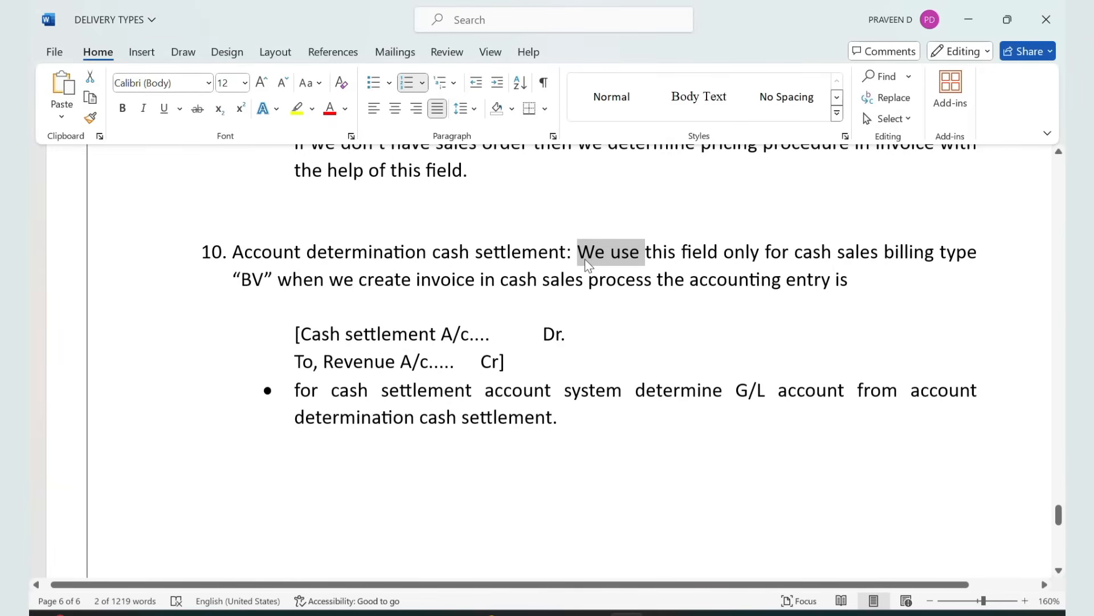
{"action": "left_click", "coordinate": [586, 260]}
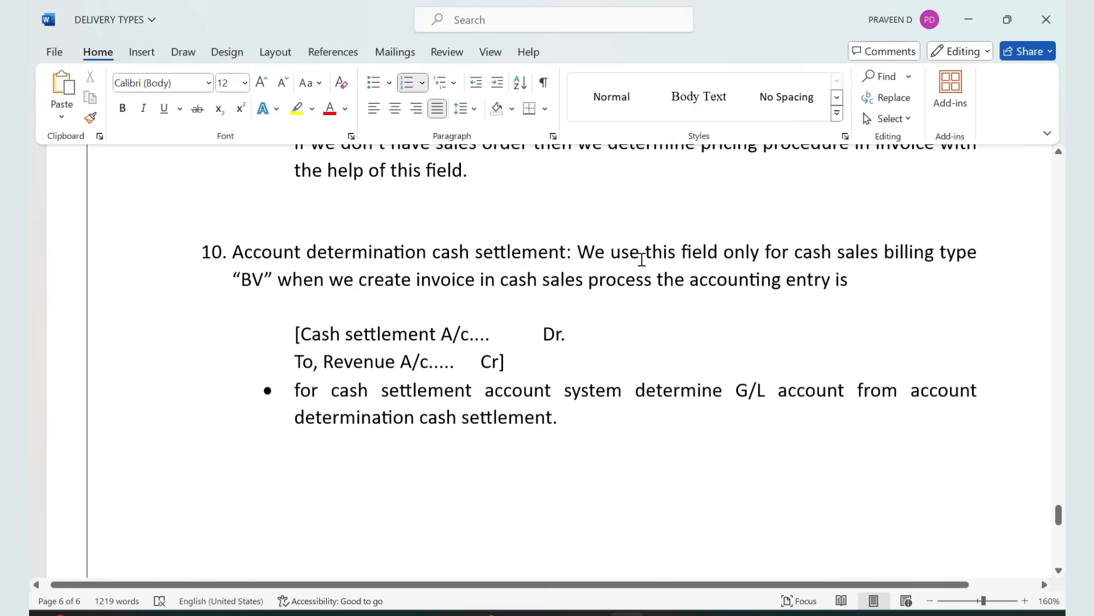
{"action": "double_click", "coordinate": [256, 278]}
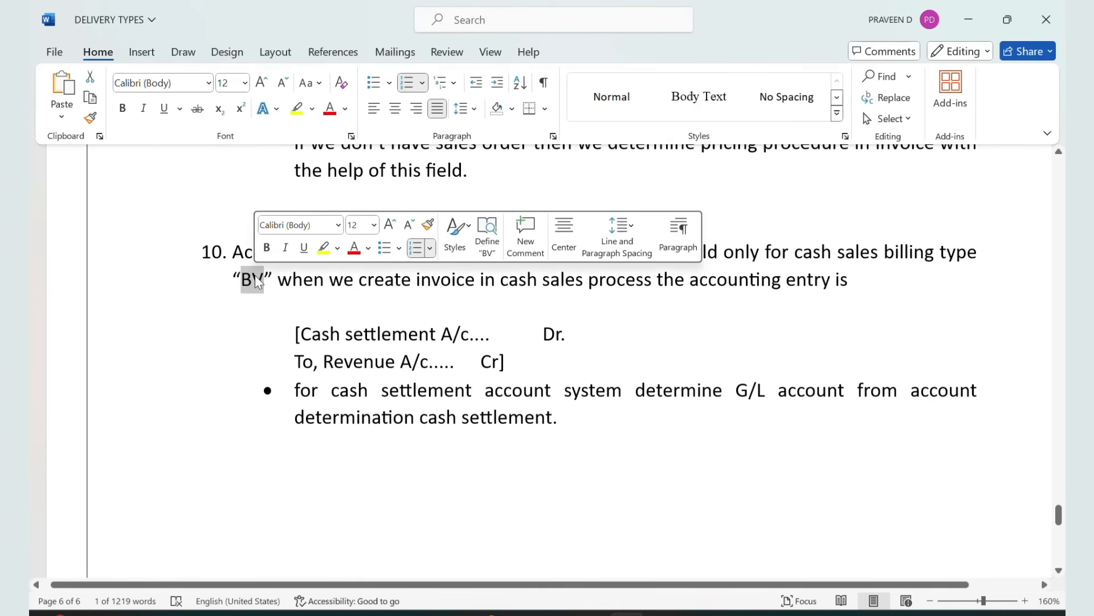
Switch to the SAP billing document types details and bring up the entry for billing type BV.
{"action": "key", "text": "alt+Tab"}
{"action": "key", "text": "alt+Tab"}
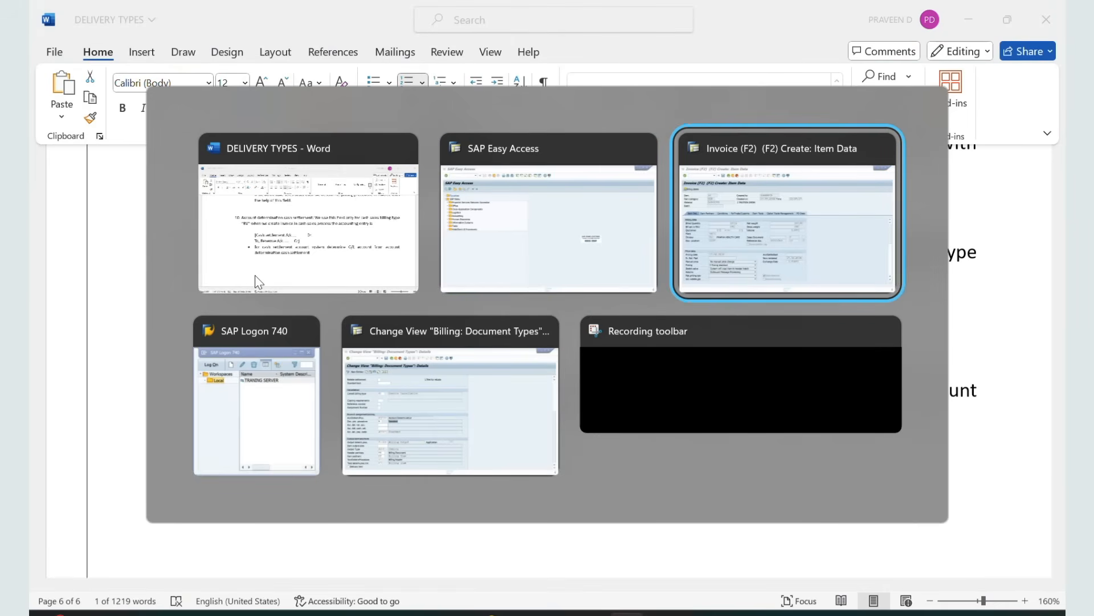
{"action": "key", "text": "alt+Tab"}
{"action": "key", "text": "alt+Tab"}
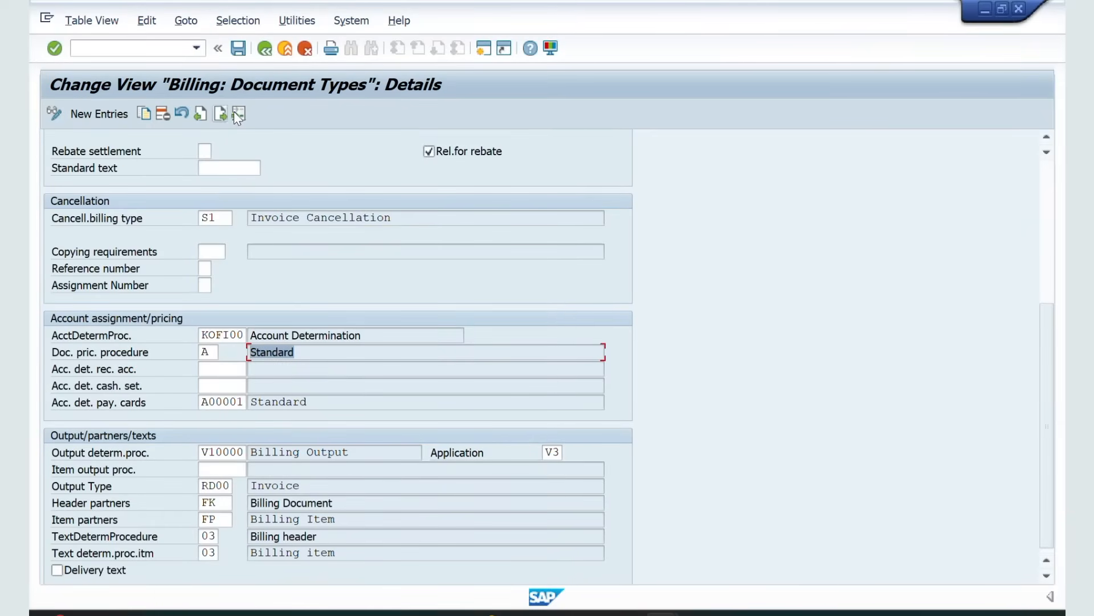
{"action": "left_click", "coordinate": [238, 113]}
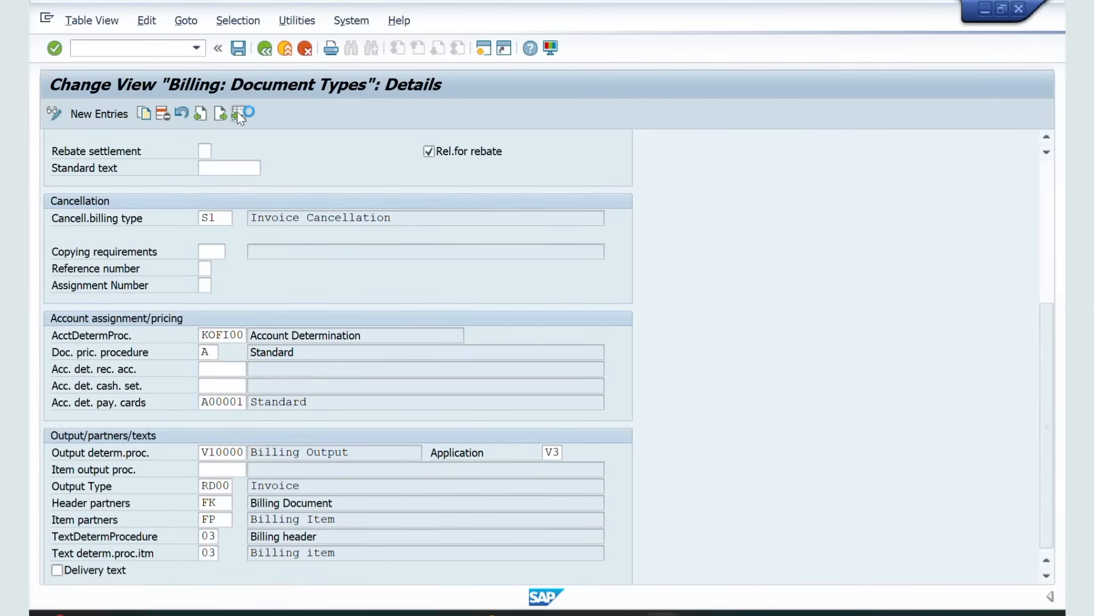
{"action": "type", "text": "BV"}
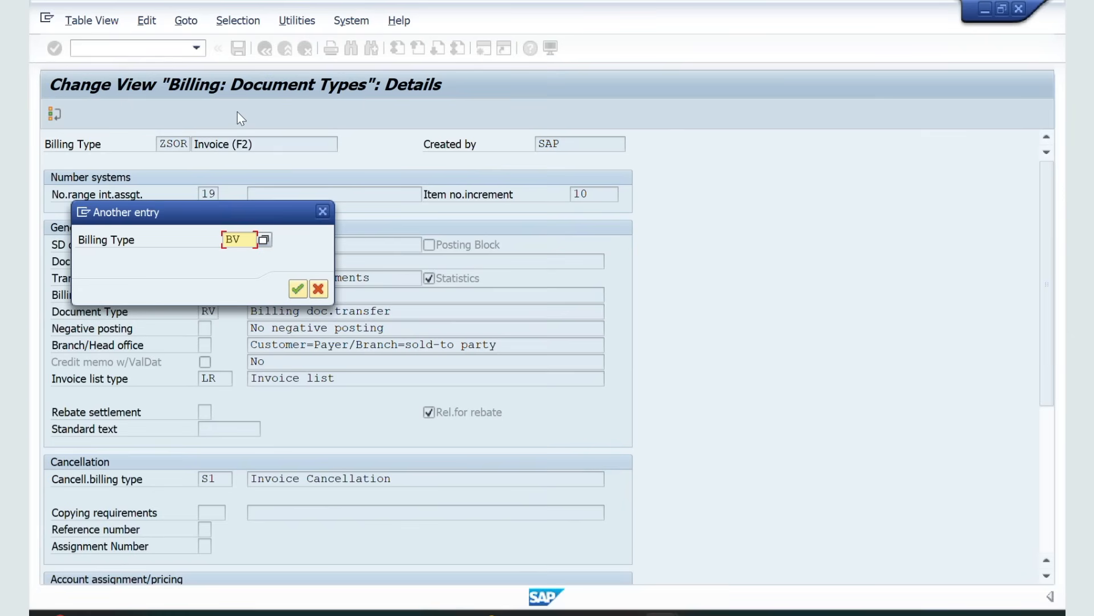
{"action": "key", "text": "Return"}
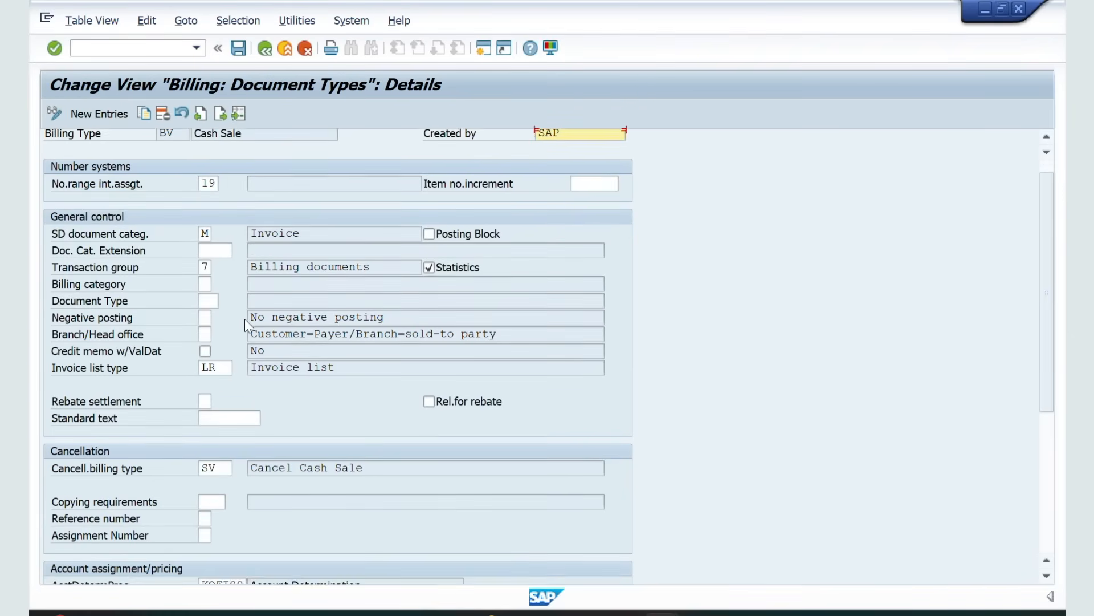
Examine the account assignment/pricing and output/partners/texts settings of billing type BV.
{"action": "scroll", "coordinate": [244, 319], "scroll_direction": "down", "scroll_amount": 5}
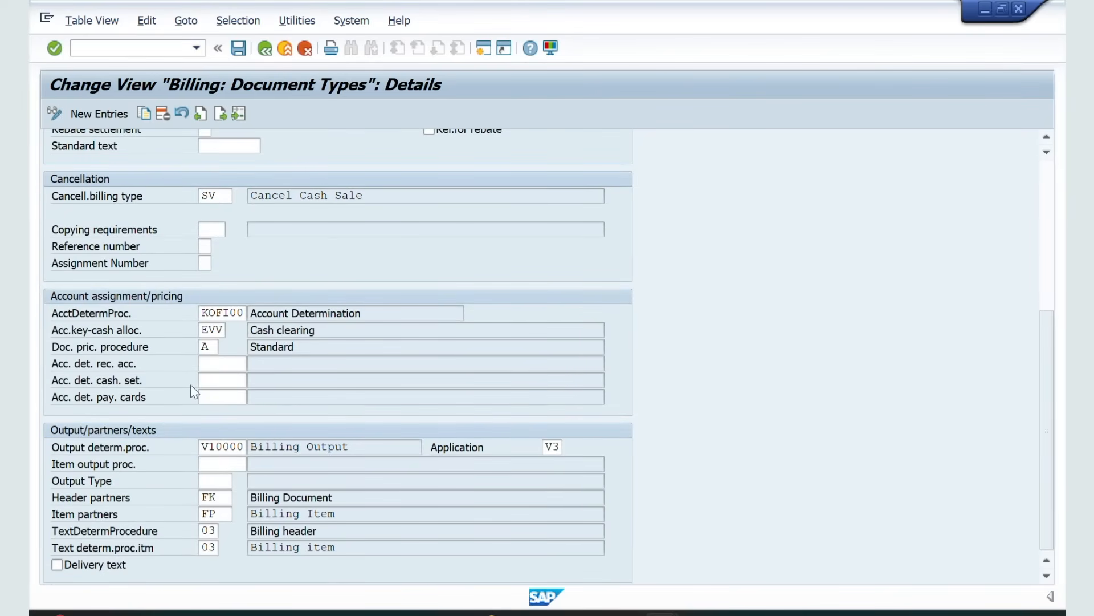
{"action": "scroll", "coordinate": [194, 391], "scroll_direction": "up", "scroll_amount": 1}
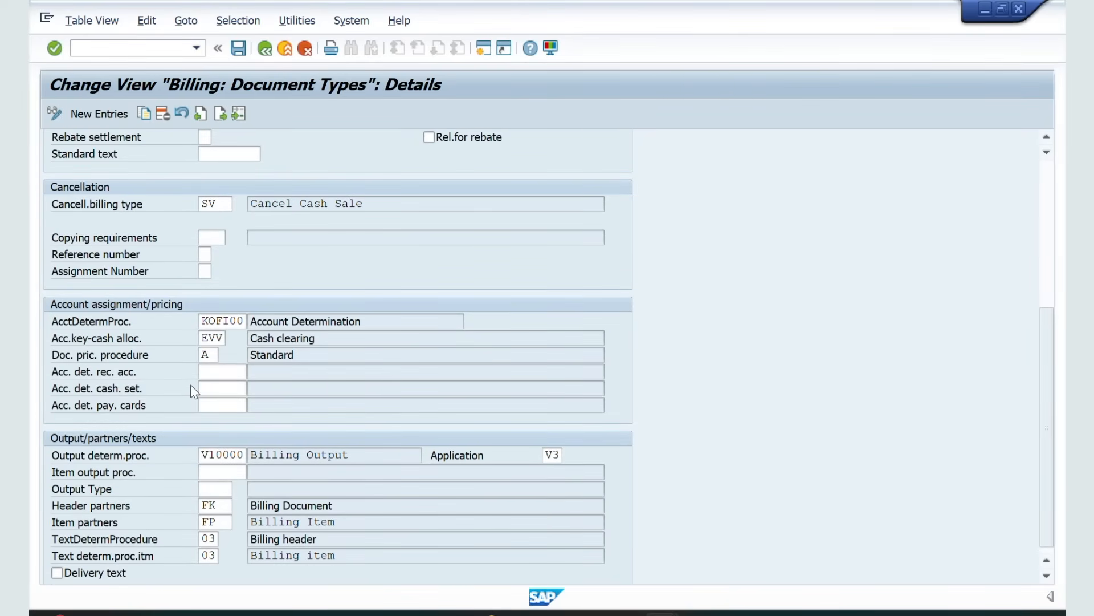
{"action": "scroll", "coordinate": [190, 384], "scroll_direction": "down", "scroll_amount": 1}
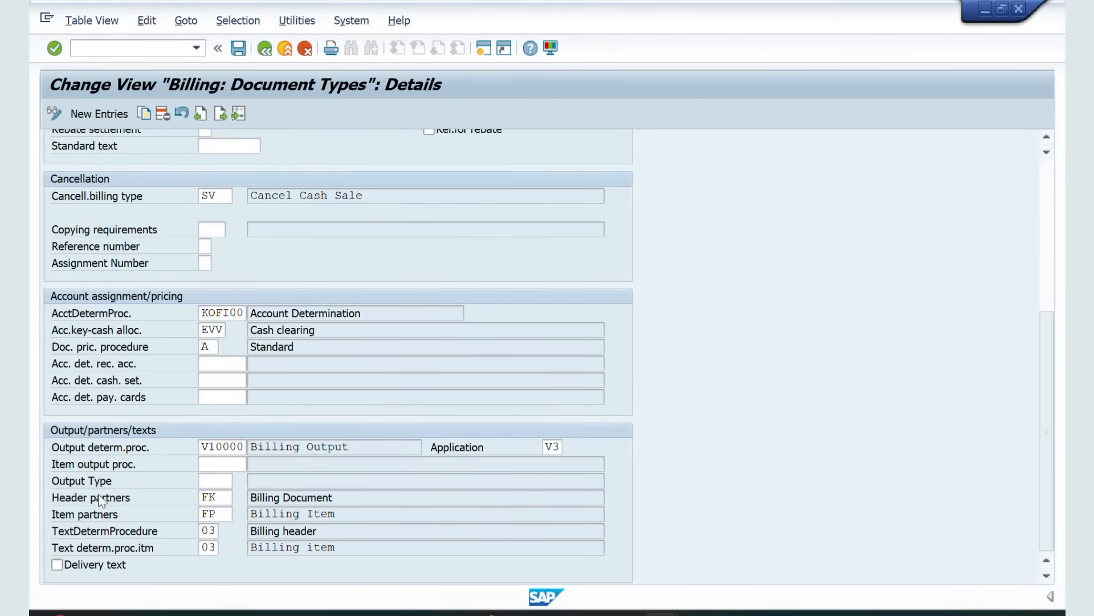
{"action": "scroll", "coordinate": [98, 499], "scroll_direction": "up", "scroll_amount": 3}
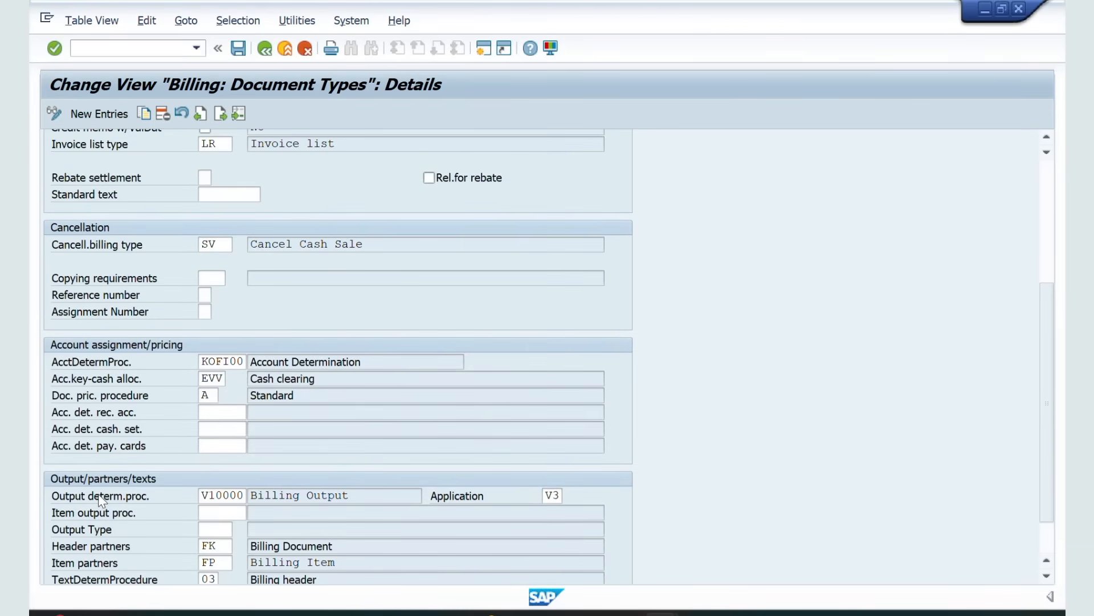
{"action": "scroll", "coordinate": [100, 500], "scroll_direction": "down", "scroll_amount": 3}
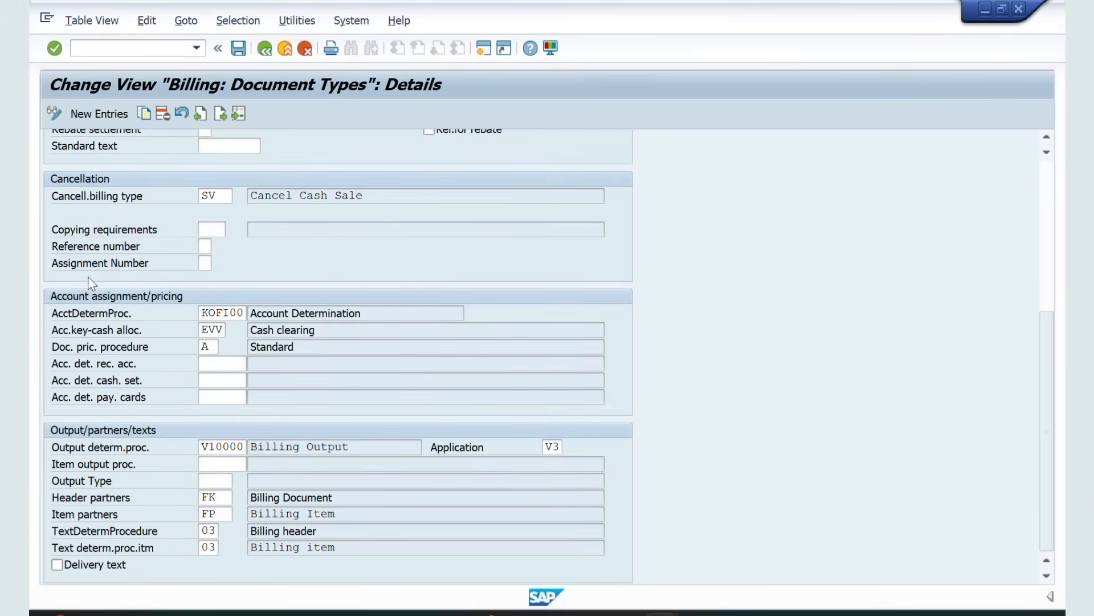
{"action": "scroll", "coordinate": [128, 261], "scroll_direction": "up", "scroll_amount": 2}
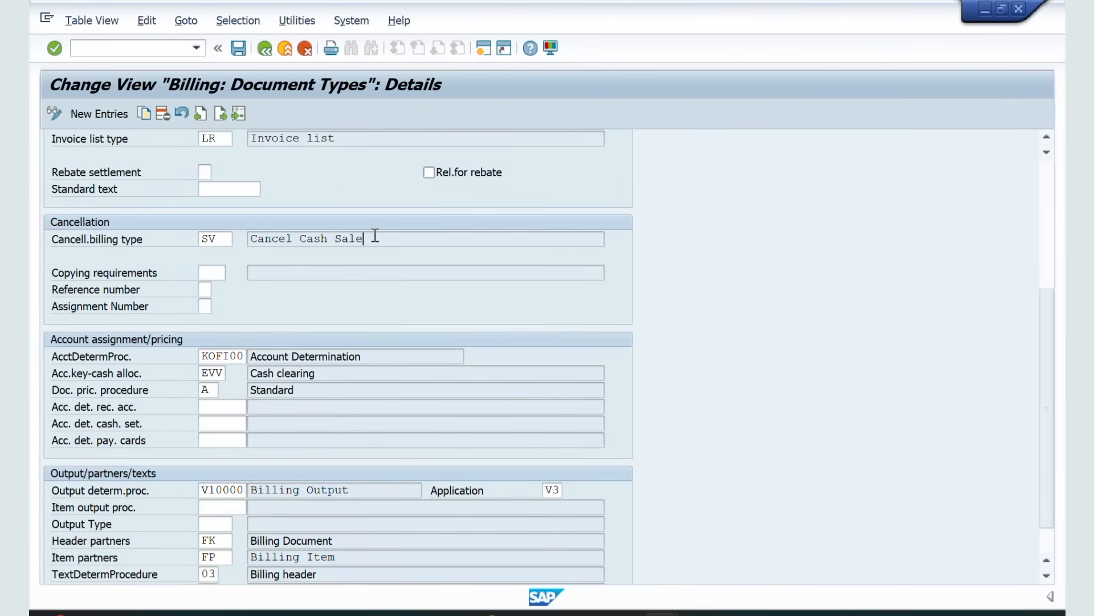
Inspect BV's cancellation billing type and its description, and compare them with the billing type's own name.
{"action": "left_click_drag", "start_coordinate": [371, 238], "coordinate": [245, 236]}
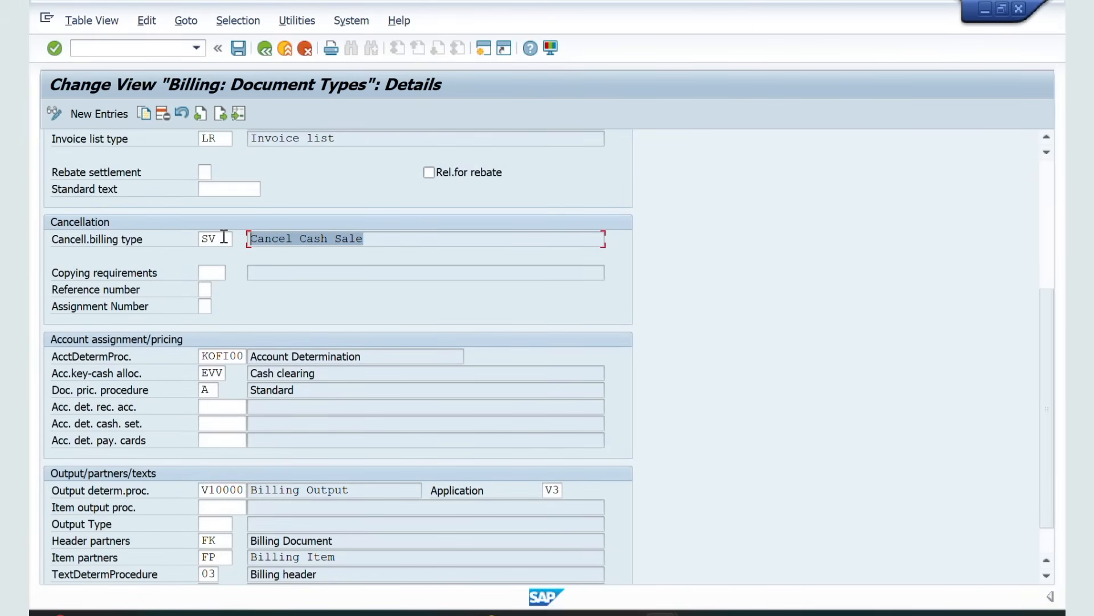
{"action": "double_click", "coordinate": [224, 237]}
{"action": "scroll", "coordinate": [297, 243], "scroll_direction": "up", "scroll_amount": 6}
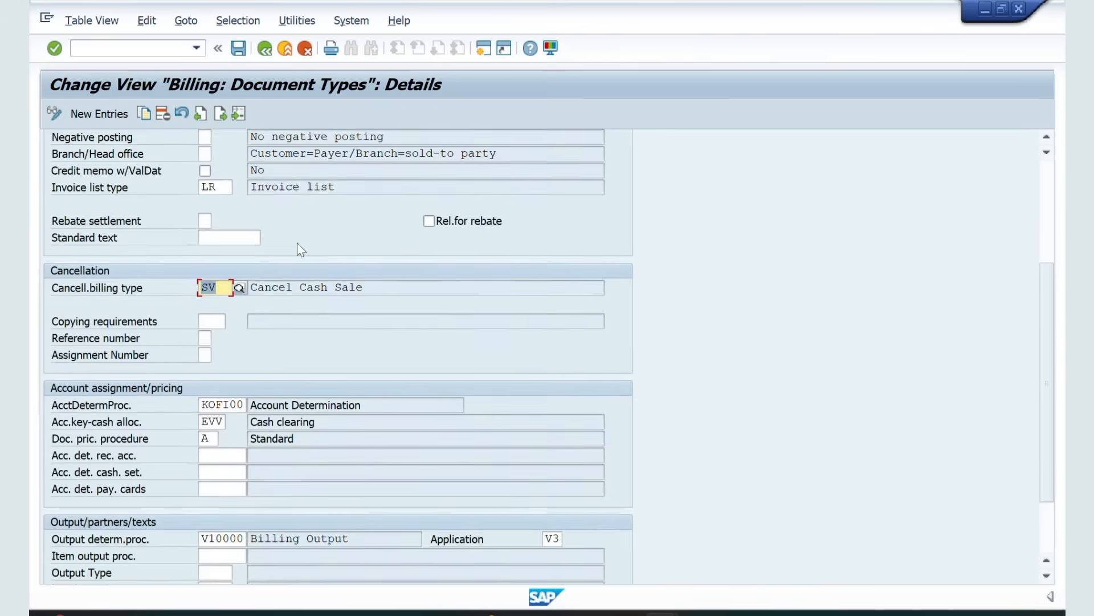
{"action": "scroll", "coordinate": [298, 244], "scroll_direction": "up", "scroll_amount": 5}
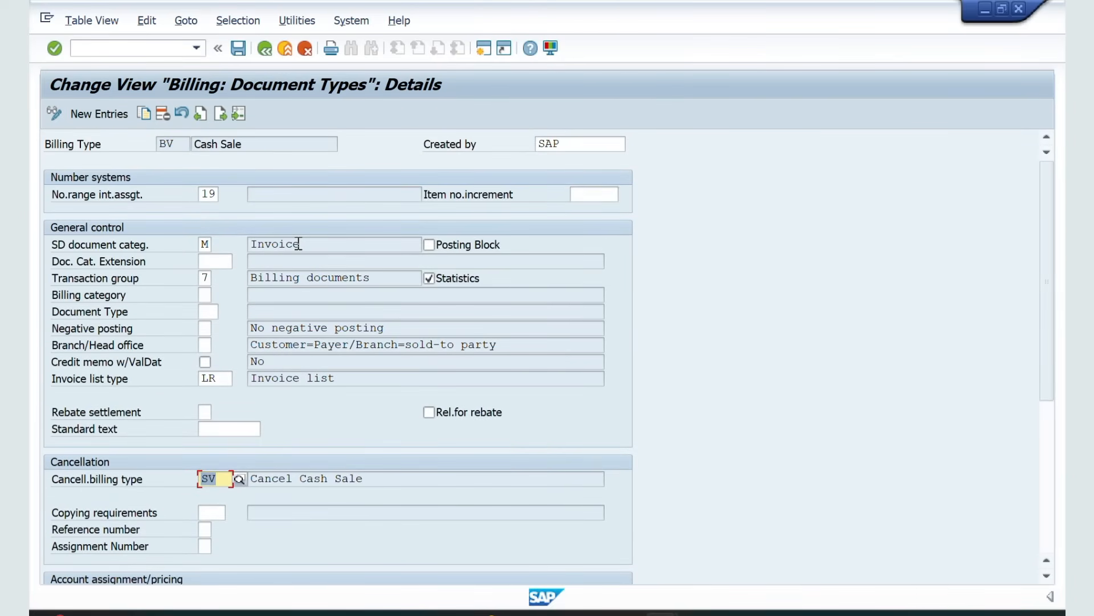
{"action": "left_click_drag", "start_coordinate": [240, 147], "coordinate": [195, 146]}
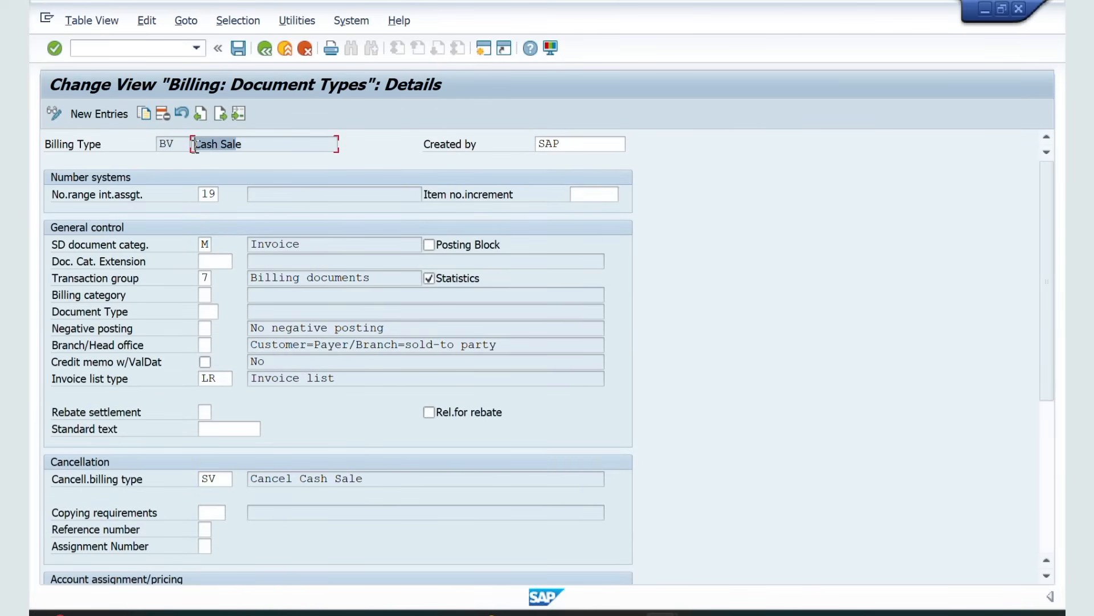
{"action": "scroll", "coordinate": [264, 379], "scroll_direction": "down", "scroll_amount": 5}
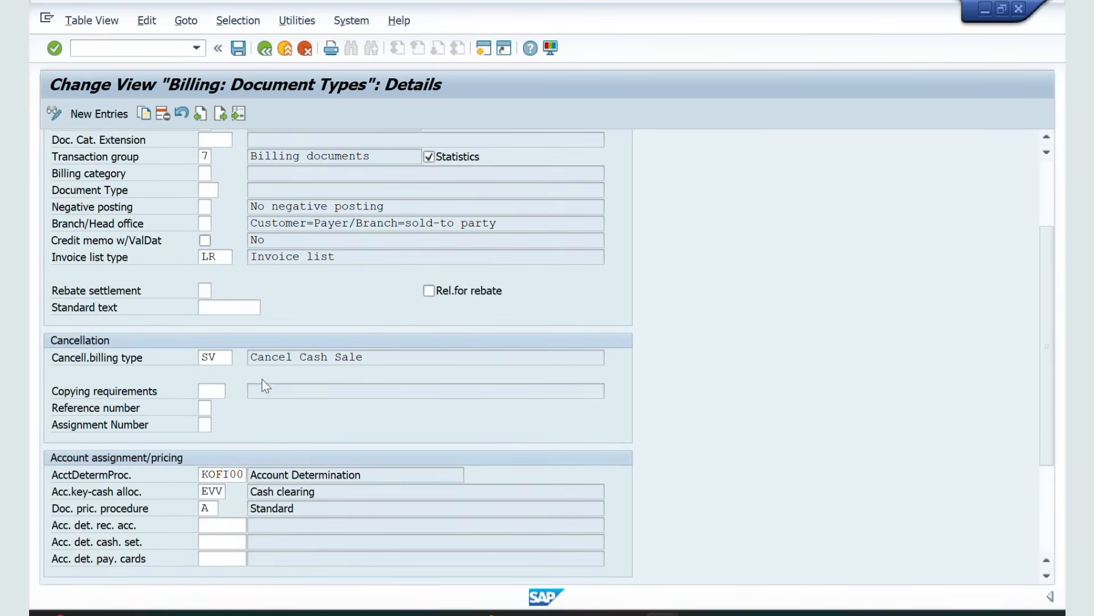
{"action": "left_click", "coordinate": [227, 360]}
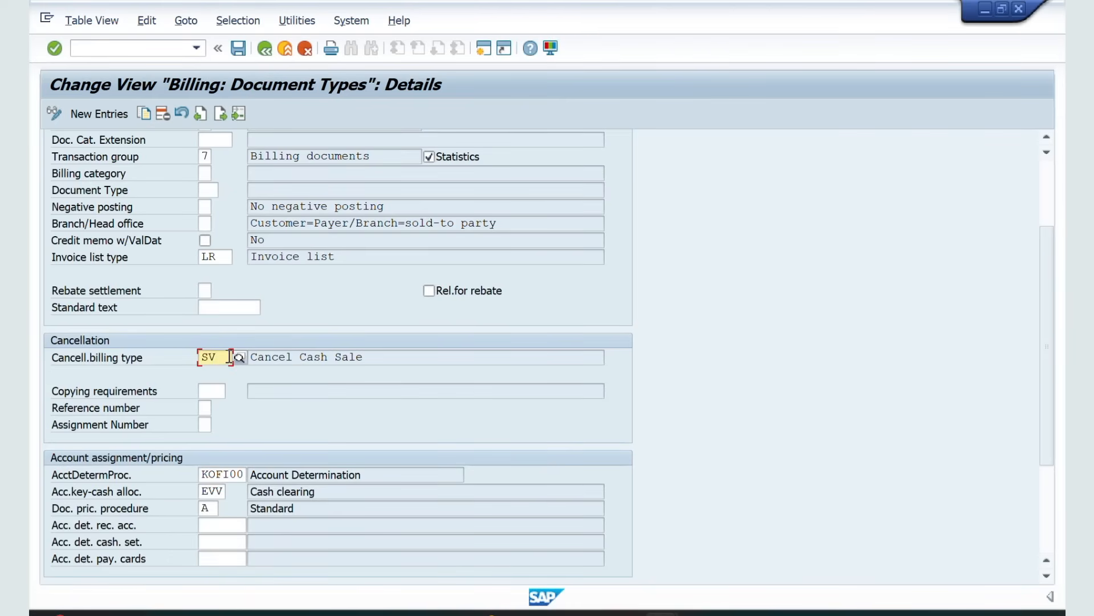
{"action": "scroll", "coordinate": [334, 431], "scroll_direction": "down", "scroll_amount": 2}
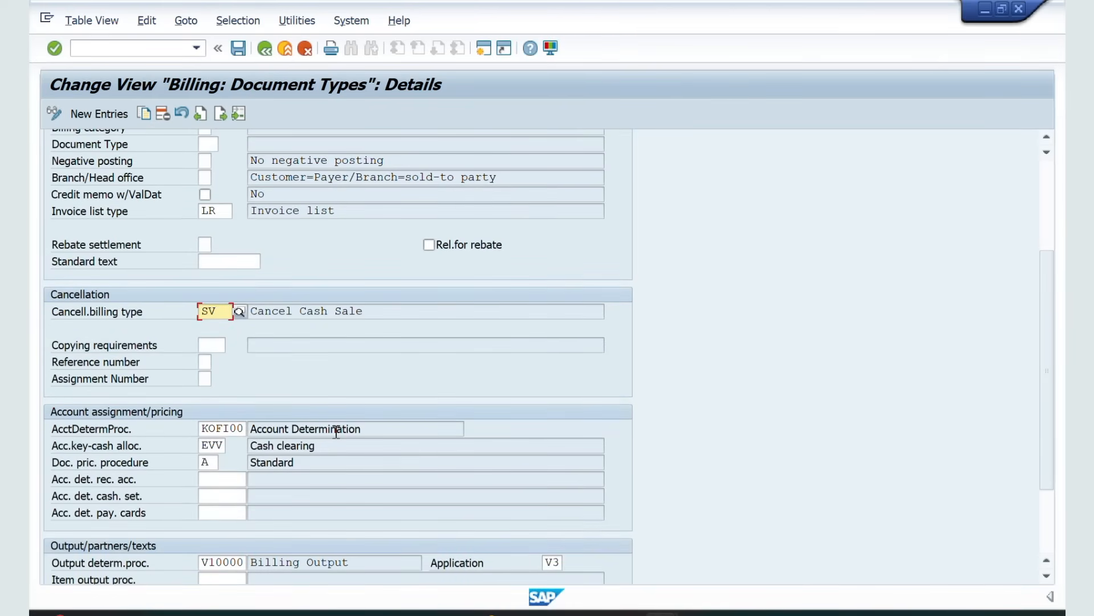
{"action": "scroll", "coordinate": [337, 432], "scroll_direction": "down", "scroll_amount": 5}
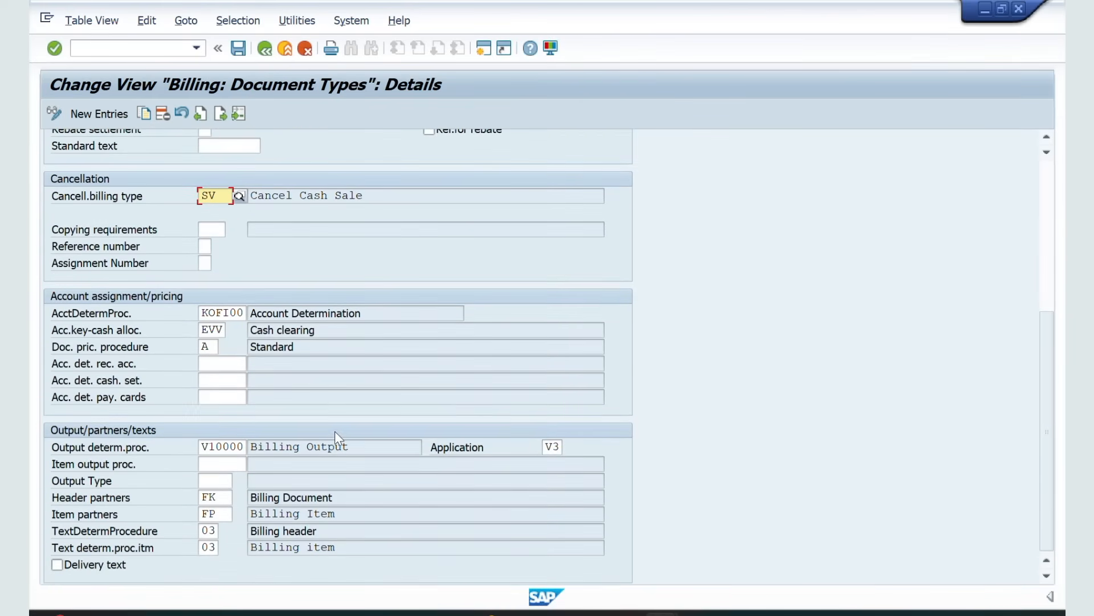
Check the Word notes on cash settlement against billing type BV and examine its account key for cash allocation.
{"action": "key", "text": "alt+Tab"}
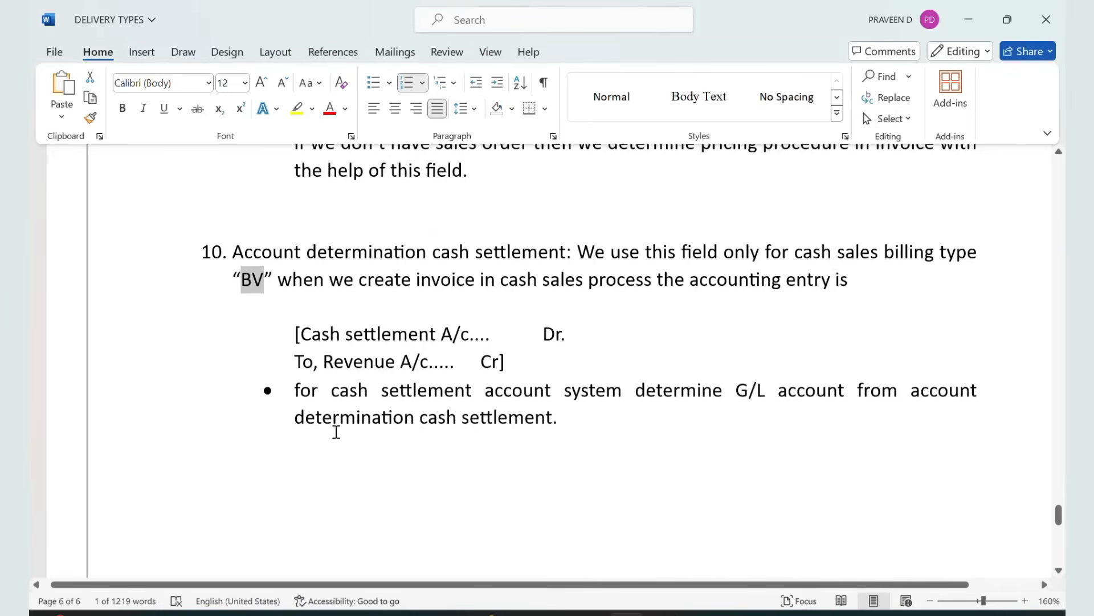
{"action": "key", "text": "alt+Tab"}
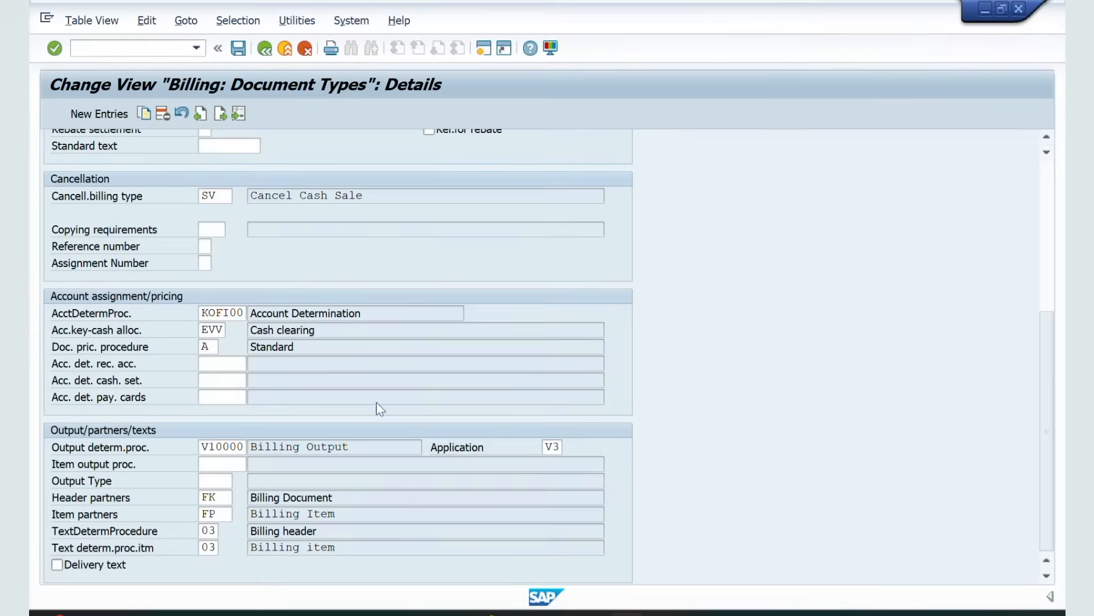
{"action": "key", "text": "alt+Tab"}
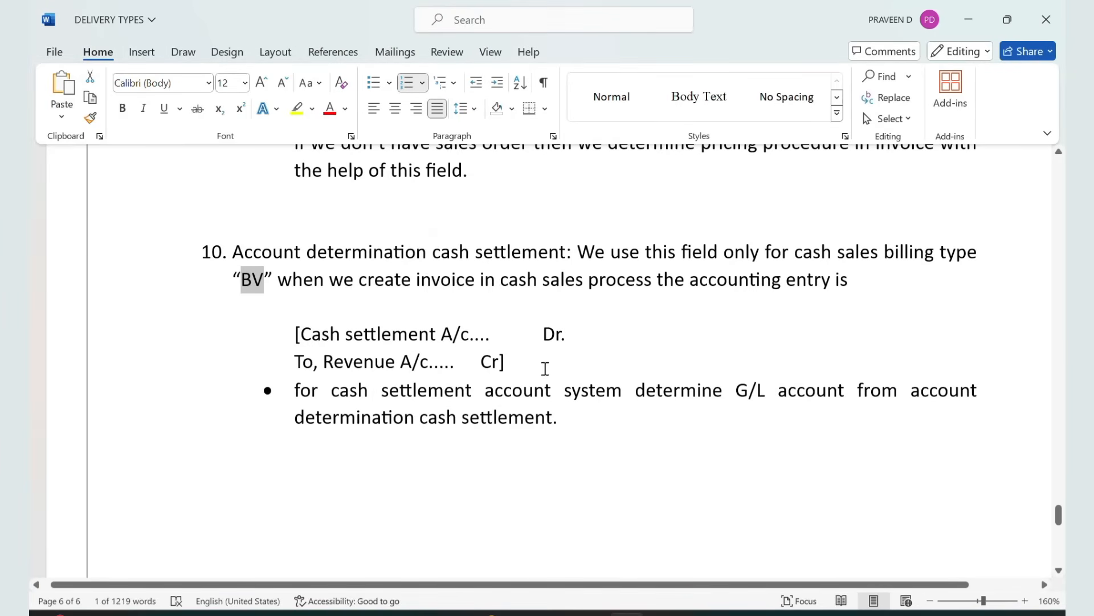
{"action": "key", "text": "alt+Tab"}
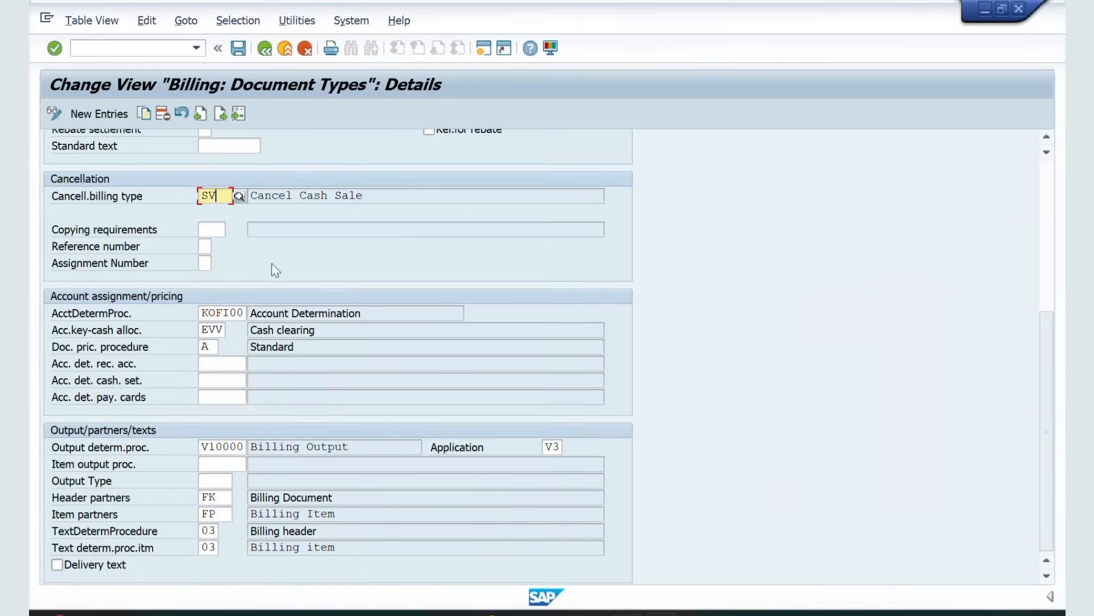
{"action": "scroll", "coordinate": [271, 269], "scroll_direction": "up", "scroll_amount": 5}
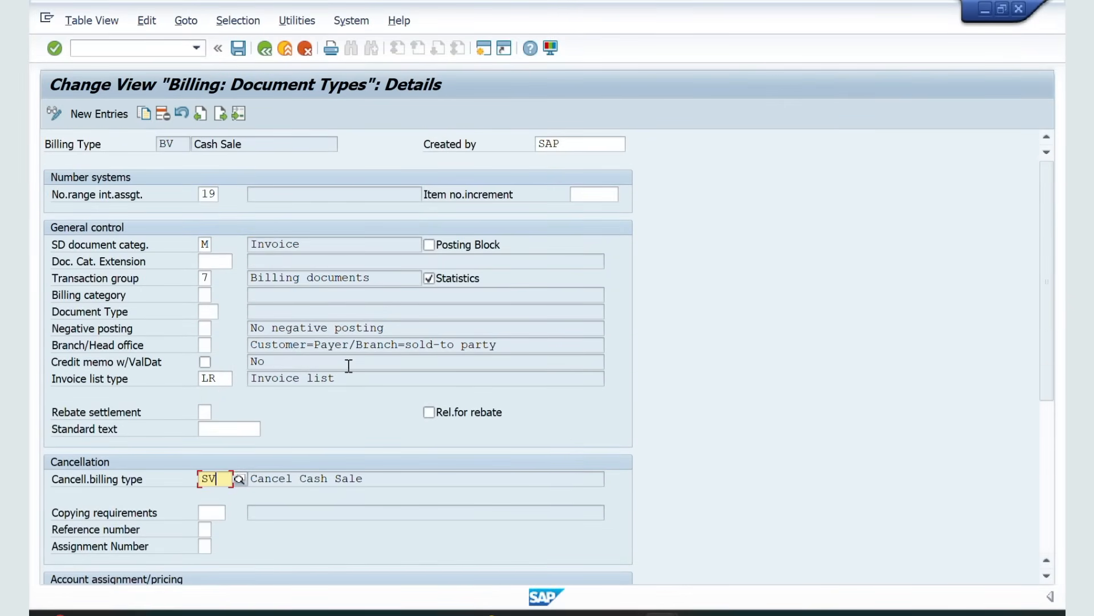
{"action": "scroll", "coordinate": [347, 364], "scroll_direction": "down", "scroll_amount": 5}
{"action": "scroll", "coordinate": [349, 364], "scroll_direction": "down", "scroll_amount": 1}
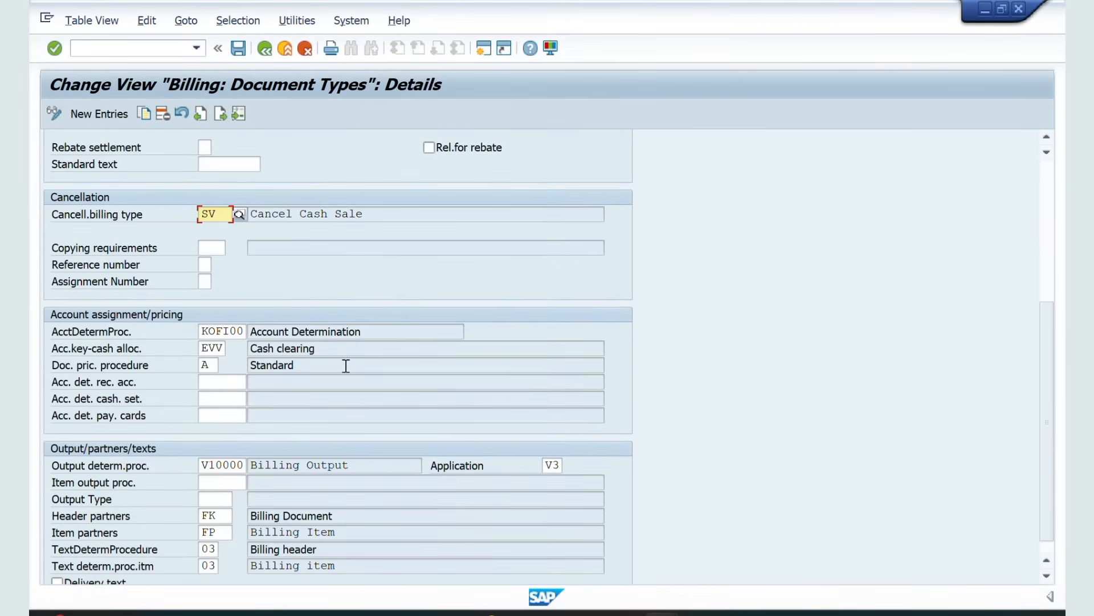
{"action": "left_click", "coordinate": [112, 353]}
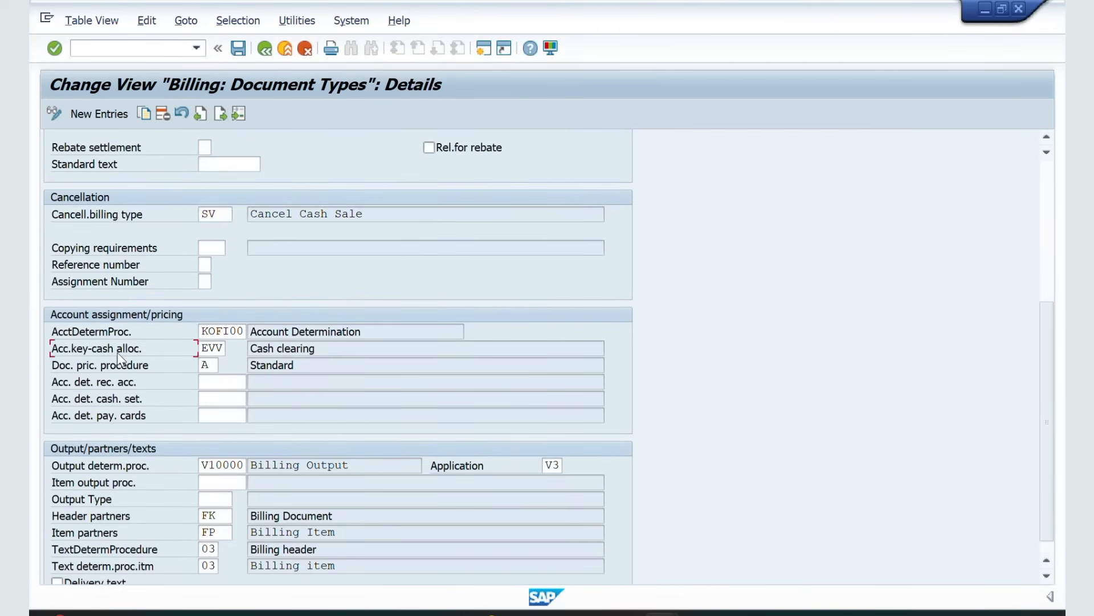
{"action": "left_click_drag", "start_coordinate": [325, 349], "coordinate": [251, 349]}
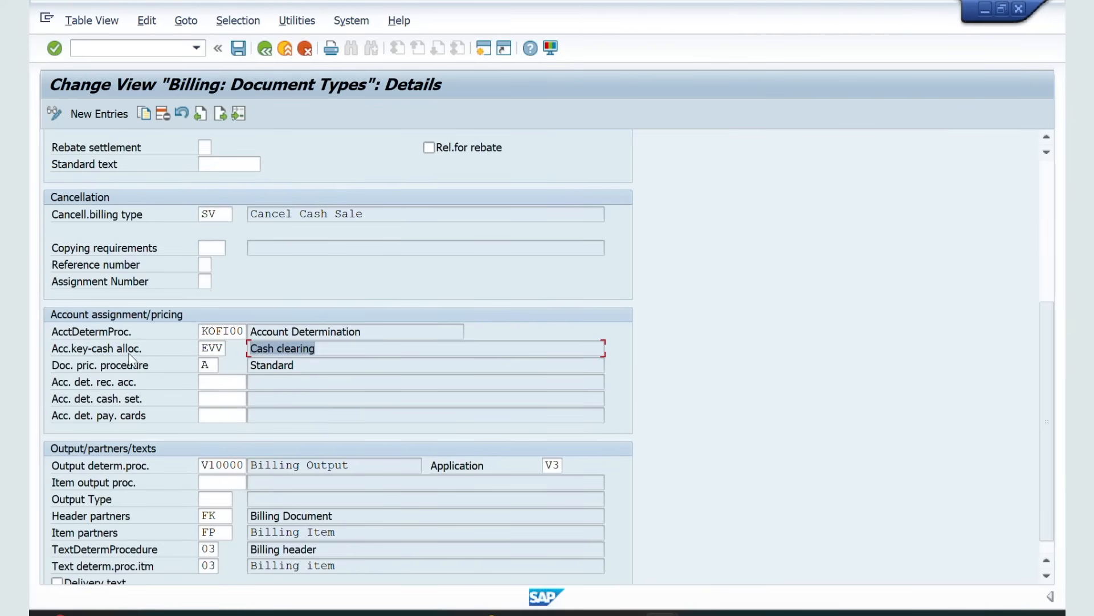
{"action": "left_click_drag", "start_coordinate": [333, 349], "coordinate": [259, 350]}
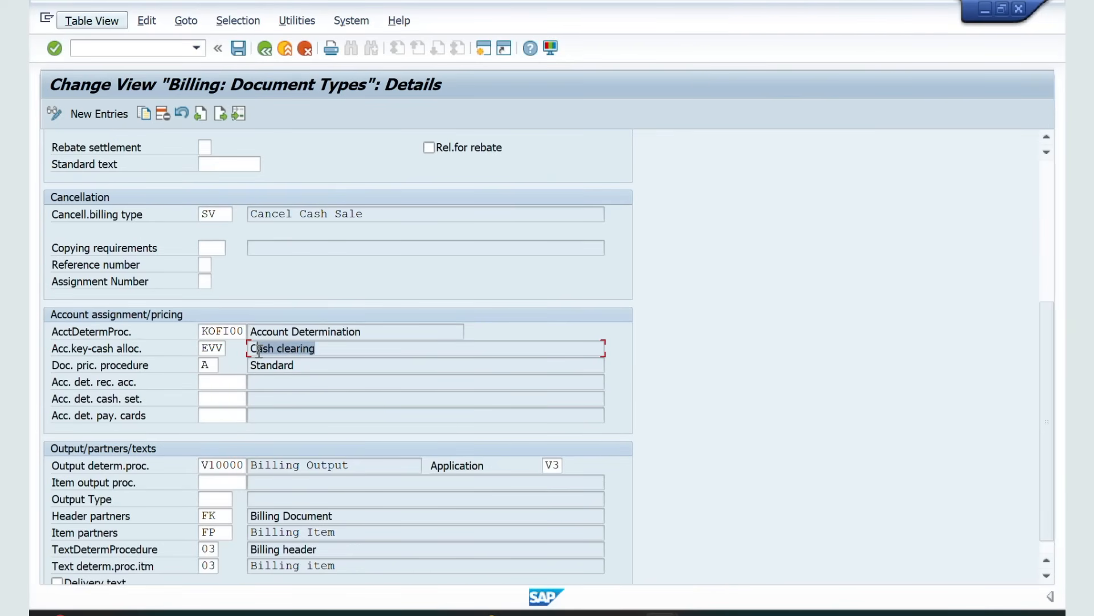
Switch to the Word notes and review them from account determination cash settlement back to the Billing Document Types section.
{"action": "key", "text": "alt+Tab"}
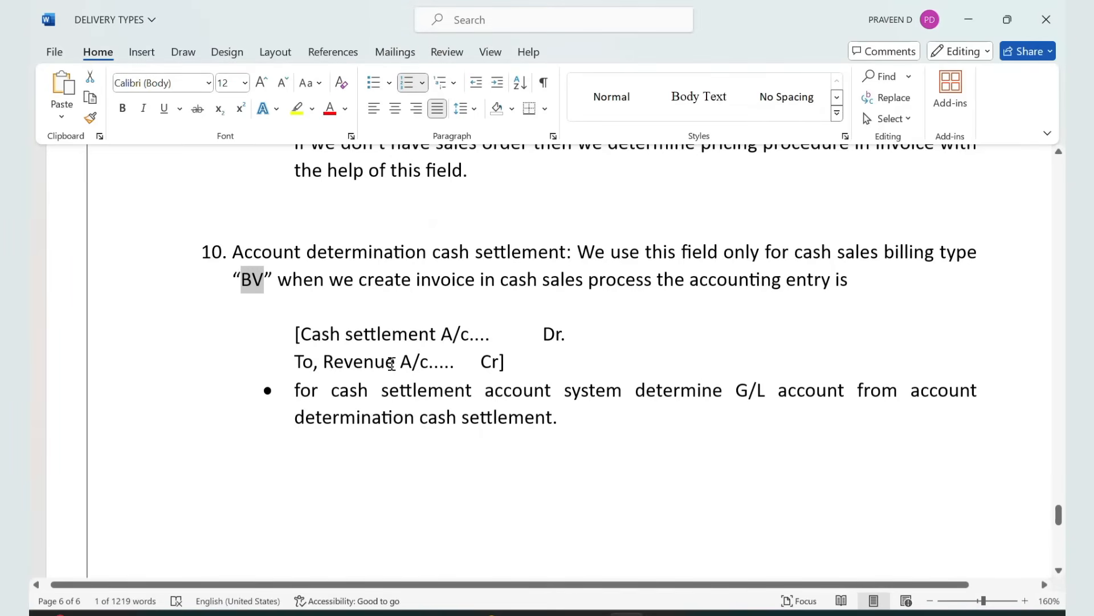
{"action": "scroll", "coordinate": [391, 363], "scroll_direction": "down", "scroll_amount": 1}
{"action": "scroll", "coordinate": [392, 363], "scroll_direction": "up", "scroll_amount": 15}
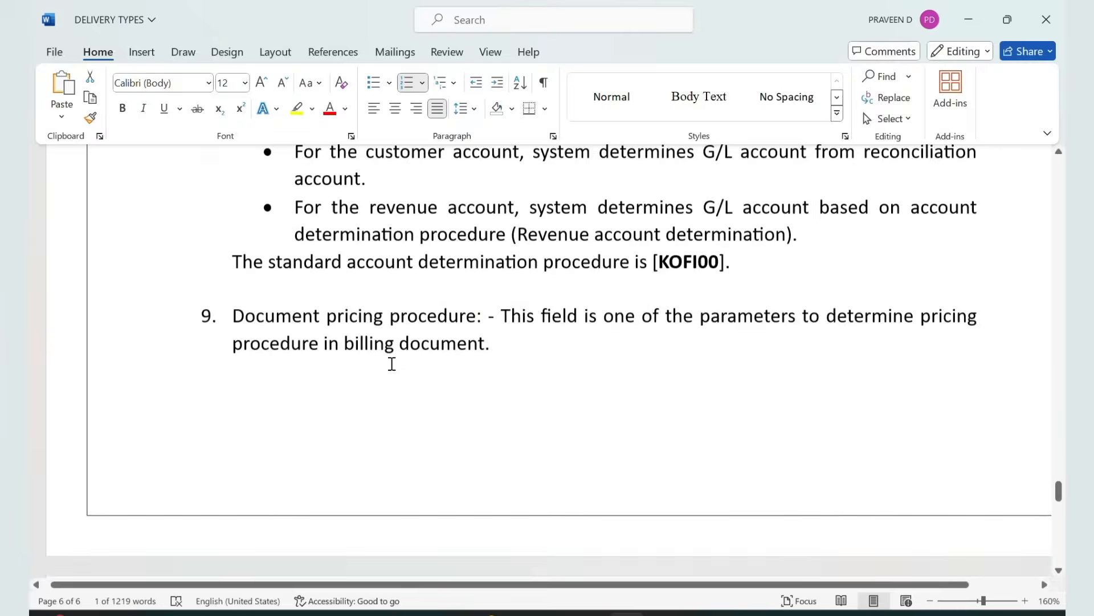
{"action": "scroll", "coordinate": [391, 363], "scroll_direction": "up", "scroll_amount": 20}
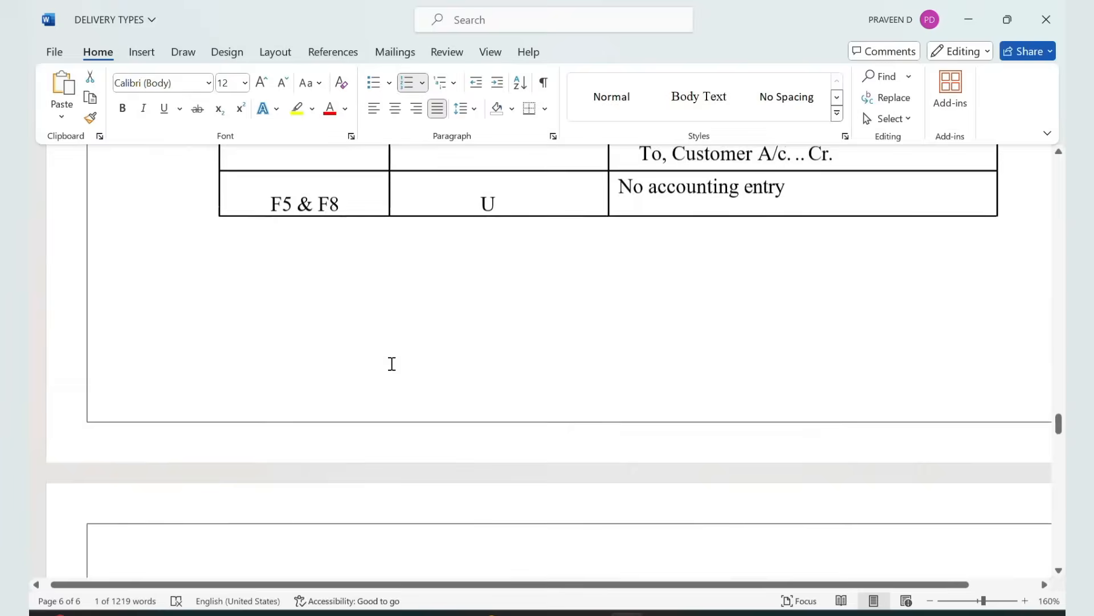
{"action": "scroll", "coordinate": [391, 363], "scroll_direction": "up", "scroll_amount": 3}
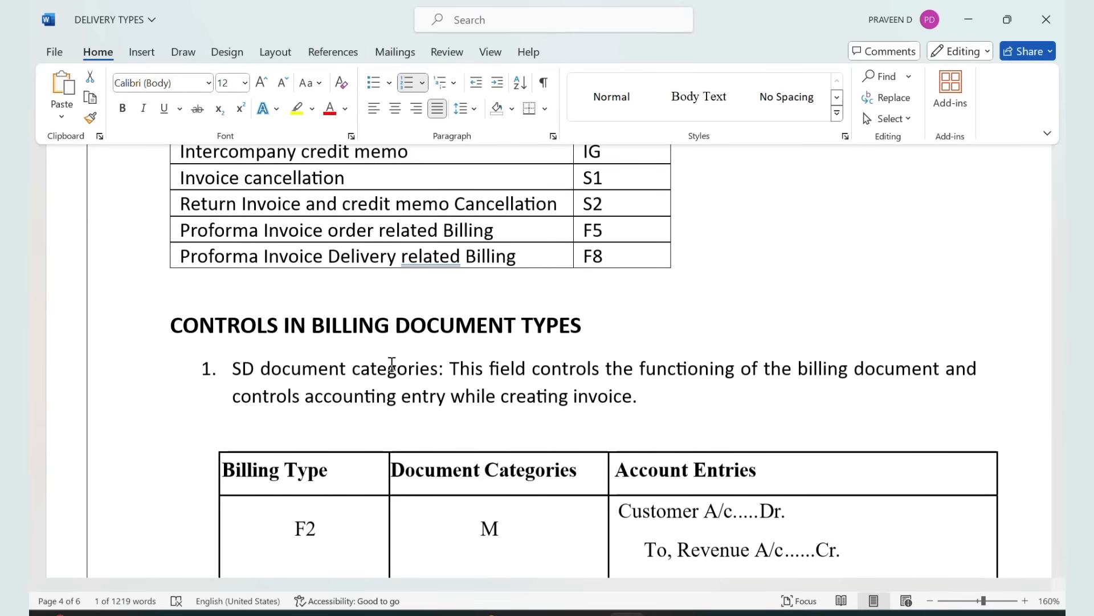
{"action": "scroll", "coordinate": [392, 363], "scroll_direction": "up", "scroll_amount": 10}
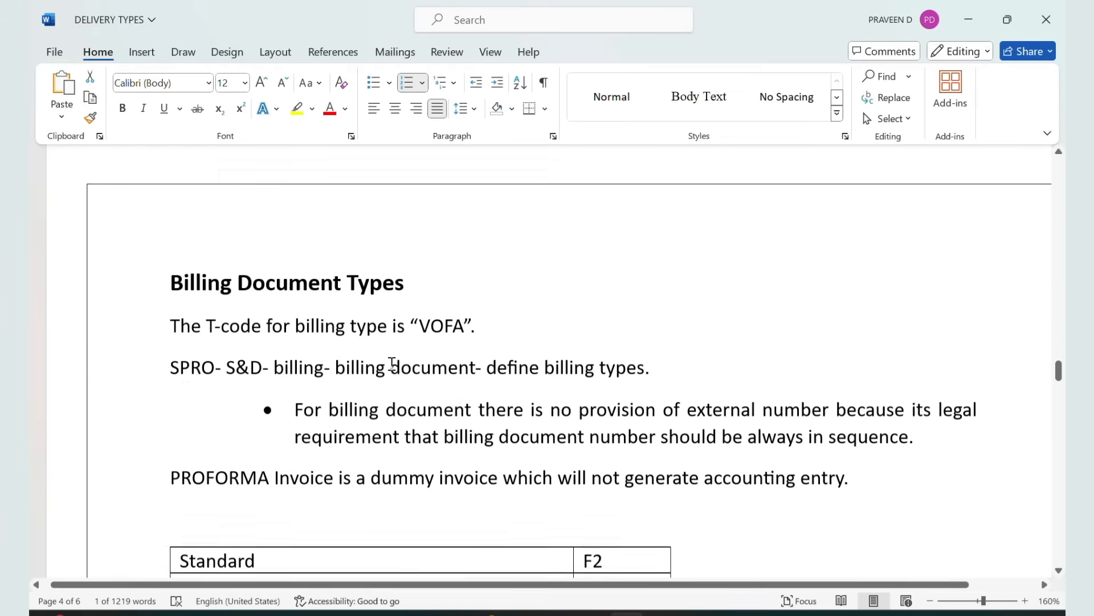
{"action": "scroll", "coordinate": [392, 363], "scroll_direction": "down", "scroll_amount": 3}
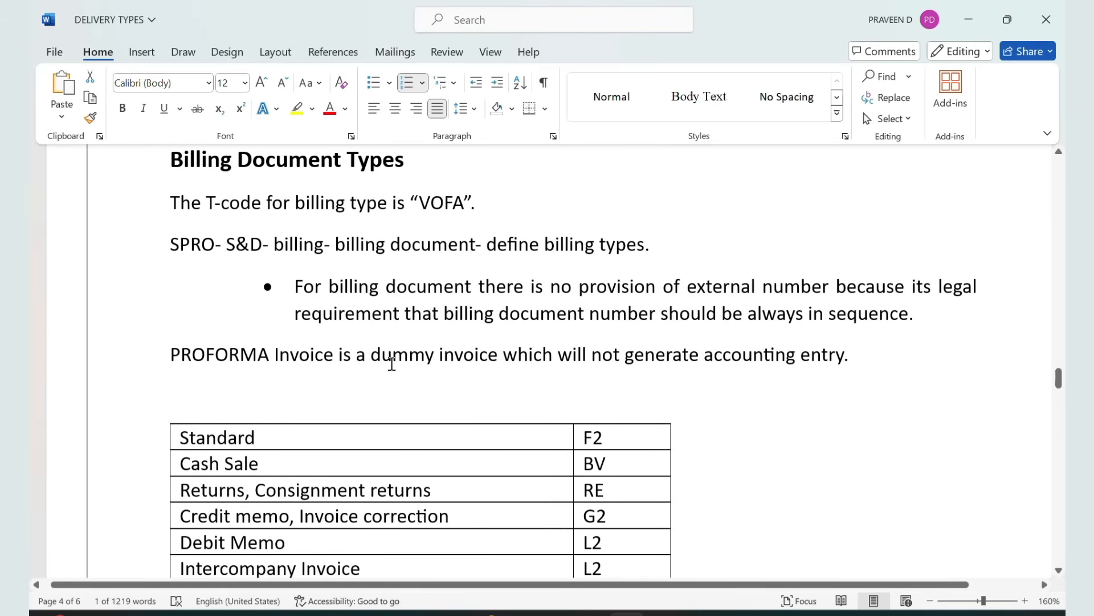
Switch to the SAP Easy Access session, start transaction SE16N, load table VBRK and examine its description.
{"action": "key", "text": "alt+Tab"}
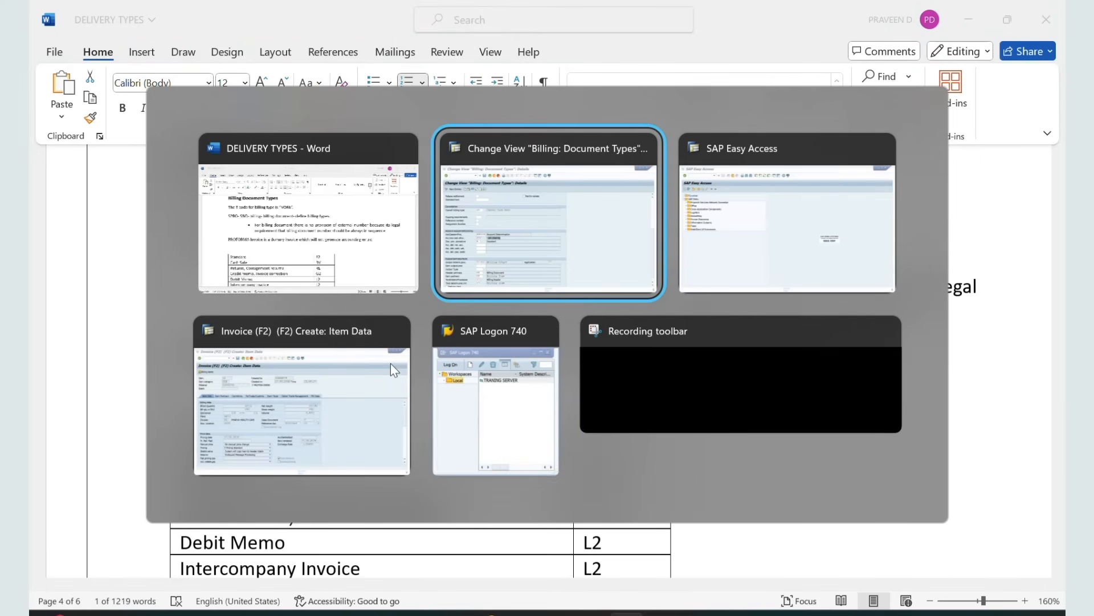
{"action": "key", "text": "Tab"}
{"action": "type", "text": "/"}
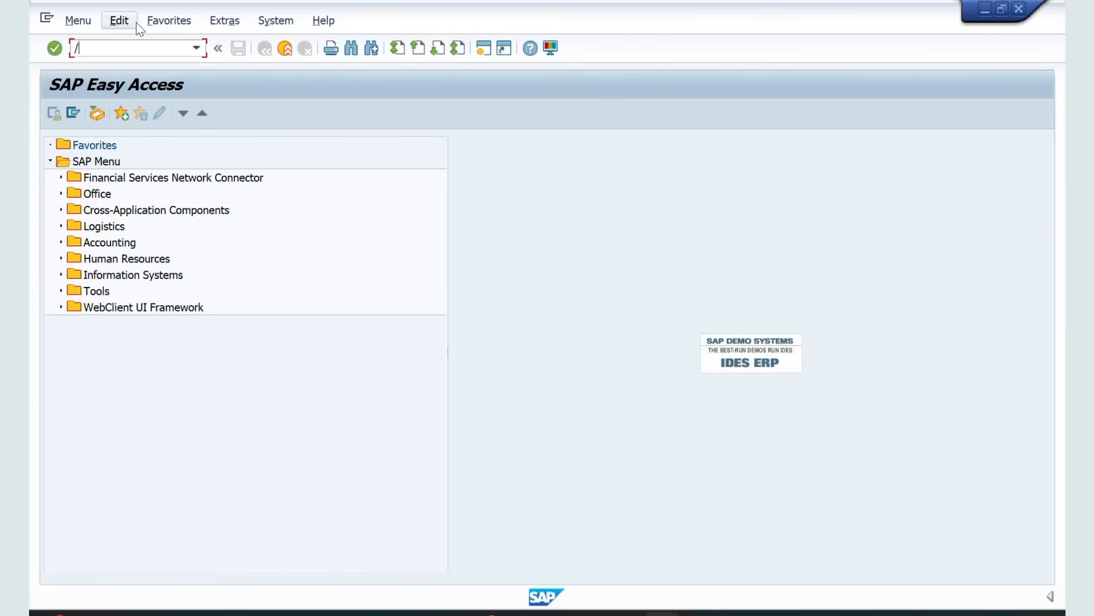
{"action": "type", "text": "nse16n"}
{"action": "key", "text": "Return"}
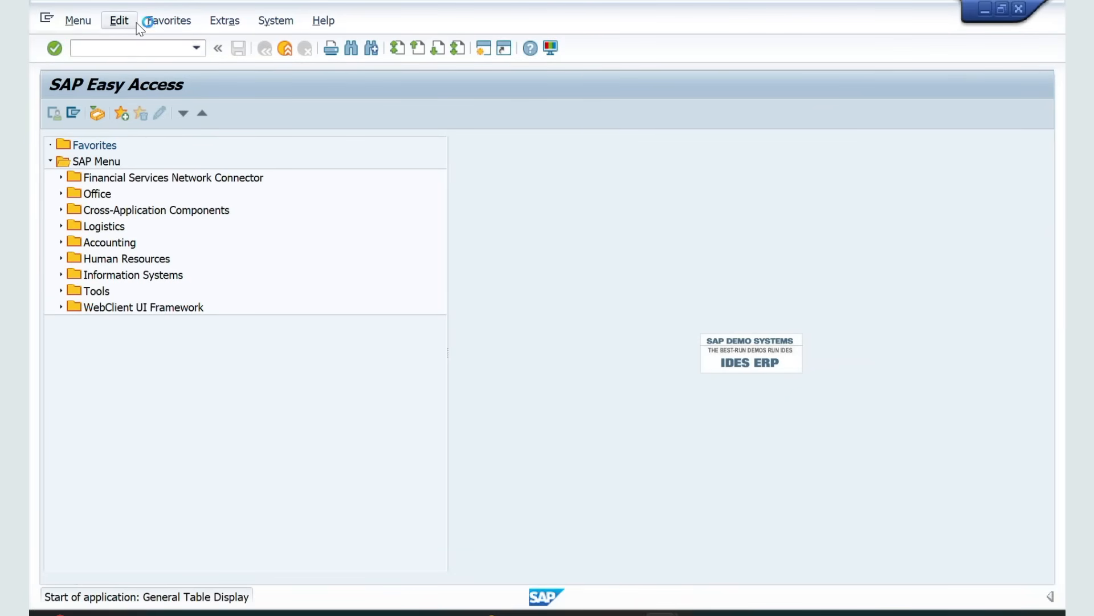
{"action": "type", "text": "VB"}
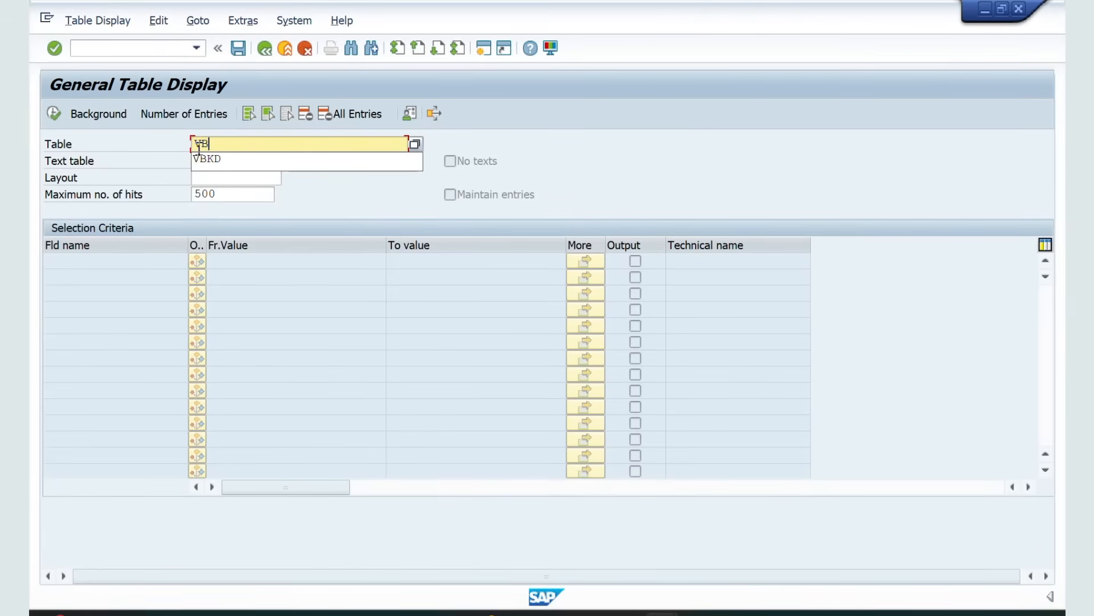
{"action": "type", "text": "RK"}
{"action": "key", "text": "Return"}
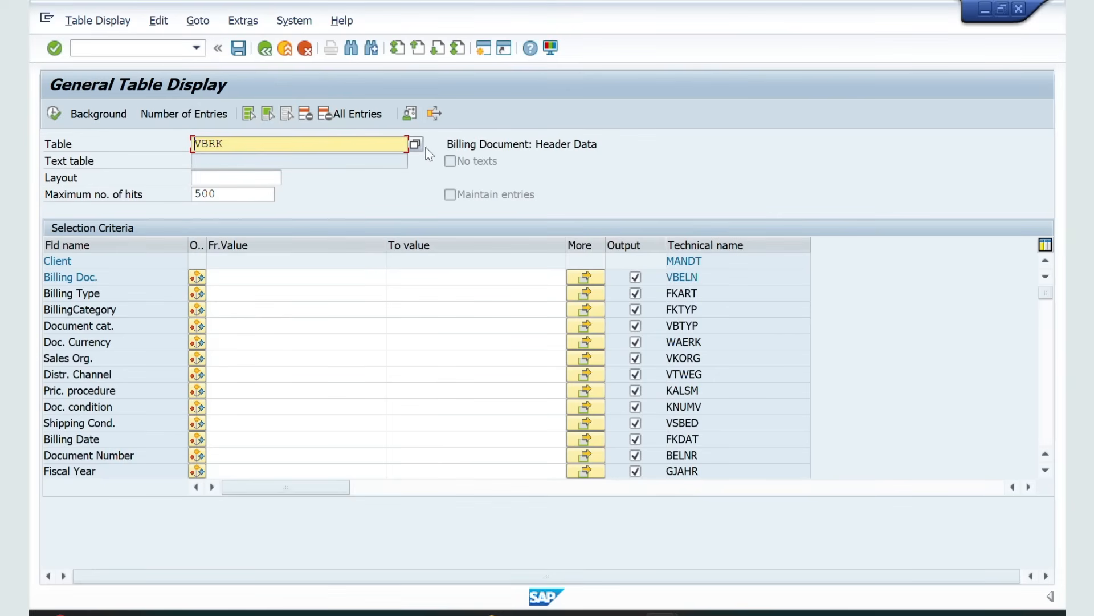
{"action": "left_click_drag", "start_coordinate": [445, 143], "coordinate": [595, 145]}
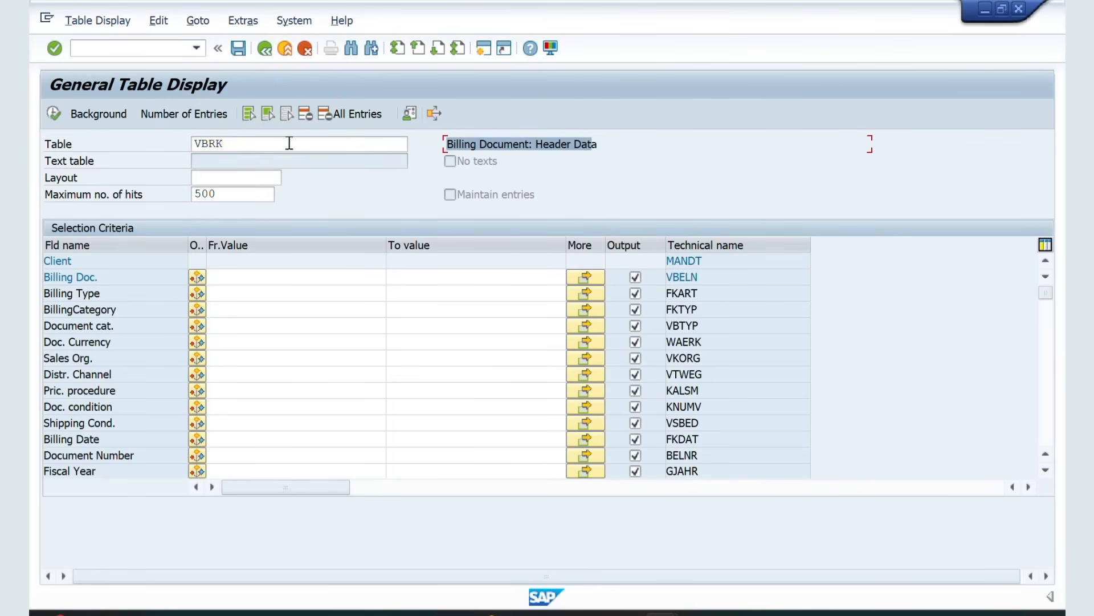
Change the table in the general table display to VBRP and examine its description.
{"action": "left_click", "coordinate": [251, 143]}
{"action": "key", "text": "BackSpace"}
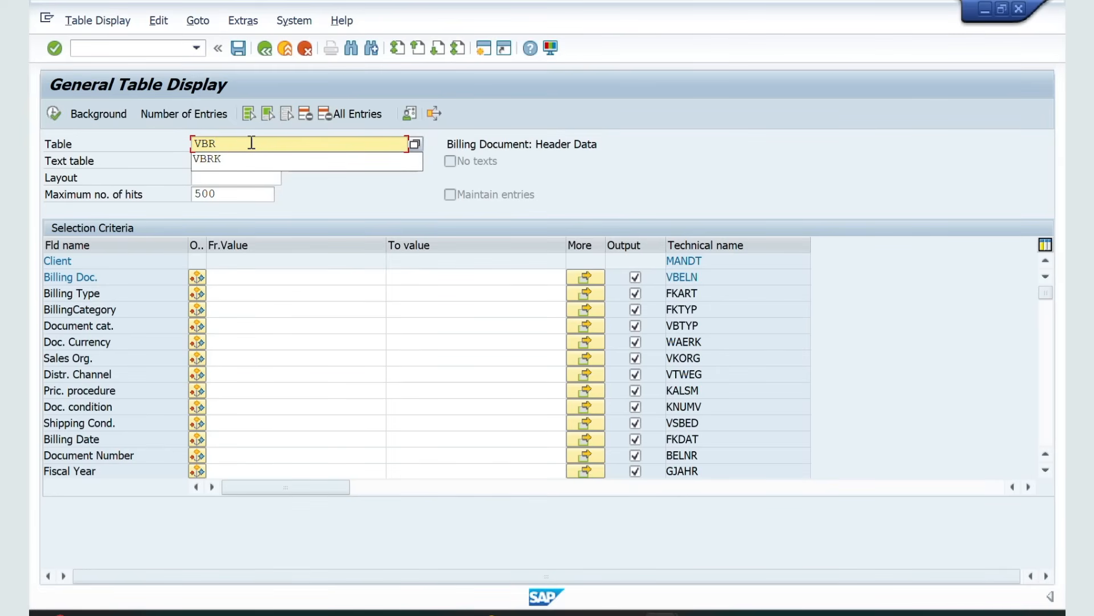
{"action": "type", "text": "P"}
{"action": "key", "text": "Return"}
{"action": "left_click", "coordinate": [448, 146]}
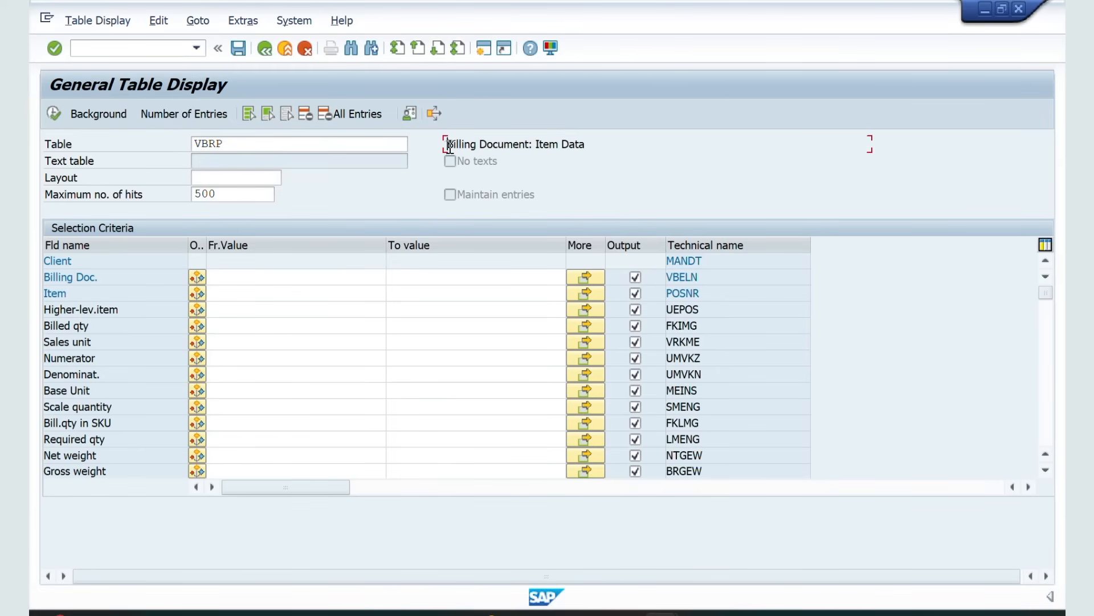
{"action": "left_click_drag", "start_coordinate": [449, 146], "coordinate": [590, 144]}
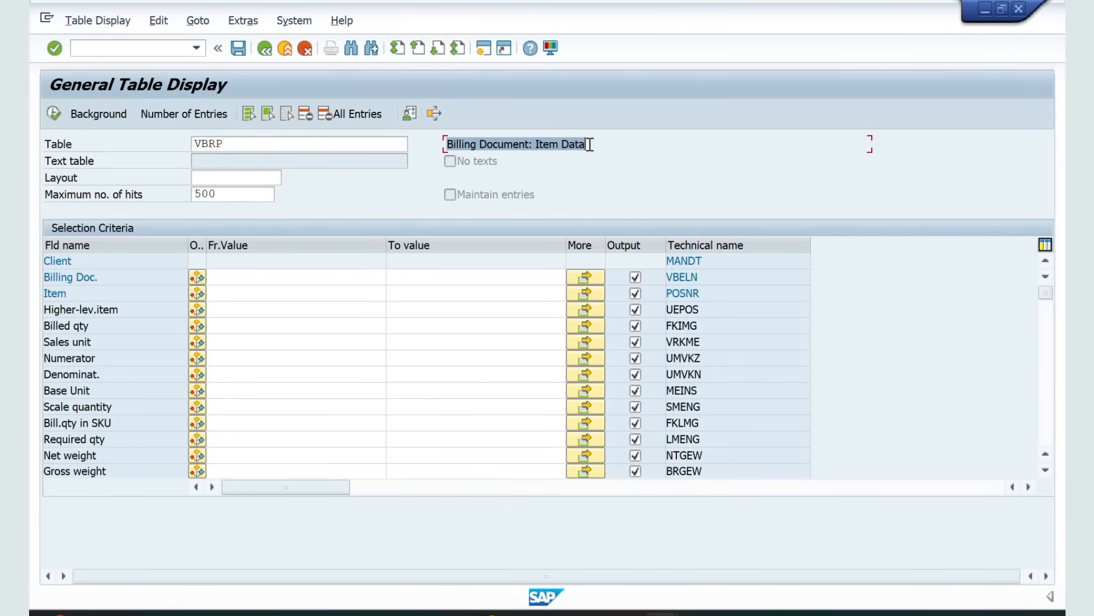
Return to the Word notes at the Billing Document Types section.
{"action": "key", "text": "alt+Tab"}
{"action": "scroll", "coordinate": [410, 272], "scroll_direction": "up", "scroll_amount": 1}
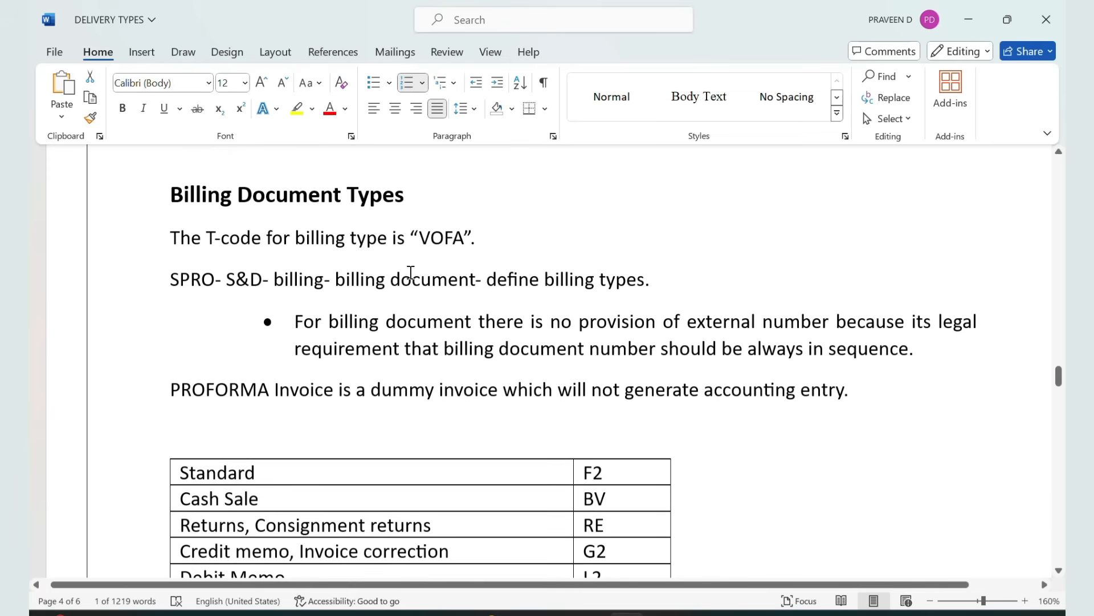